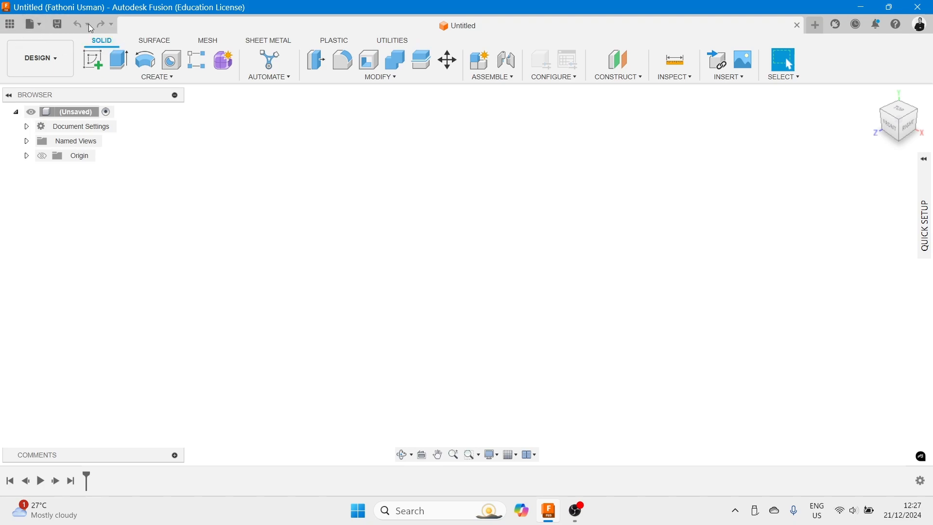
- Open the data panel and browse the project's saved design files
{"action": "left_click", "coordinate": [37, 23]}
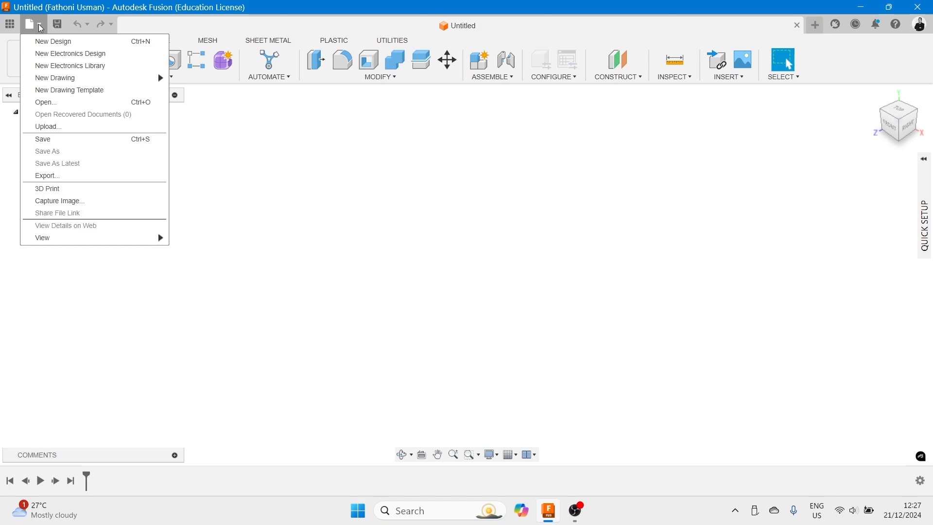
{"action": "left_click", "coordinate": [195, 24]}
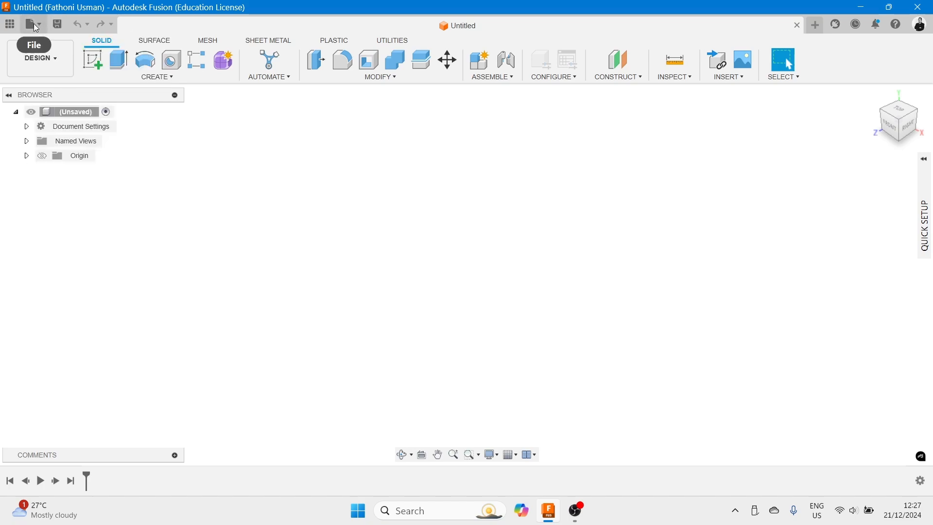
{"action": "left_click", "coordinate": [10, 24]}
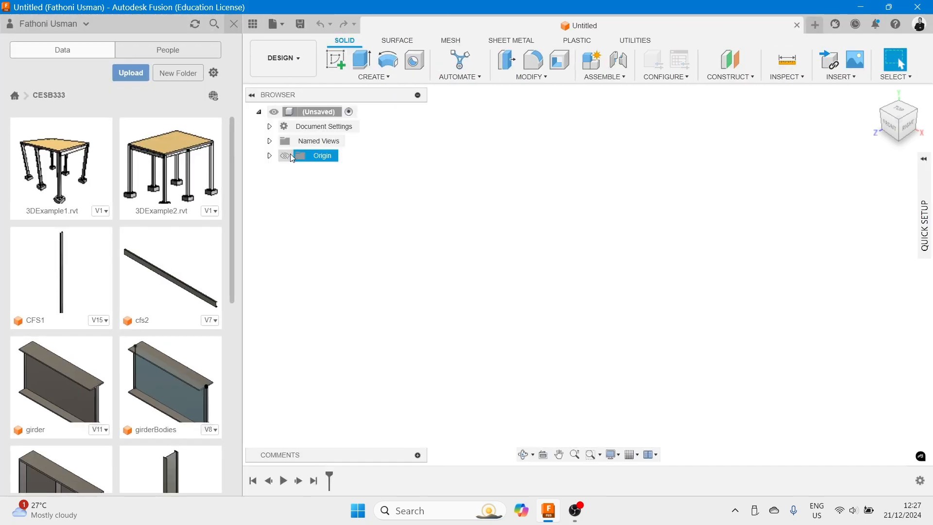
{"action": "scroll", "coordinate": [160, 280], "scroll_direction": "down", "scroll_amount": 8}
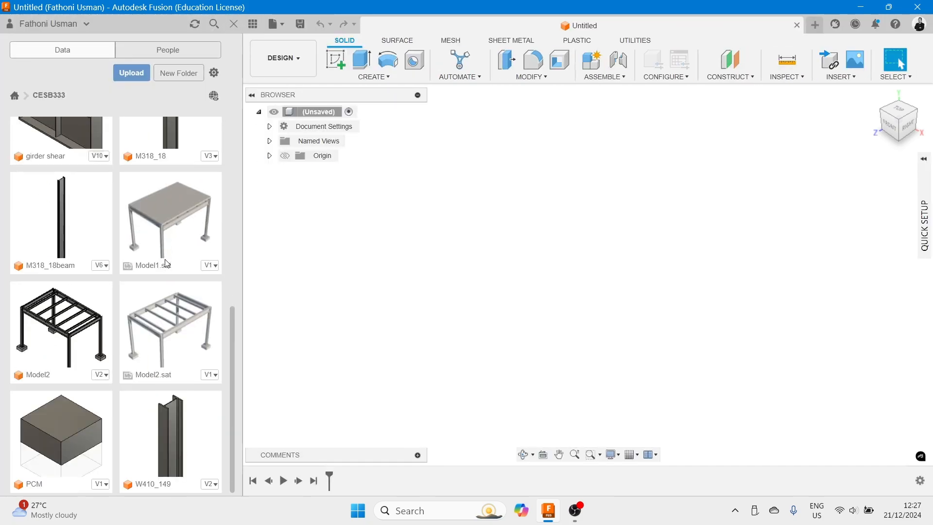
{"action": "scroll", "coordinate": [171, 253], "scroll_direction": "up", "scroll_amount": 8}
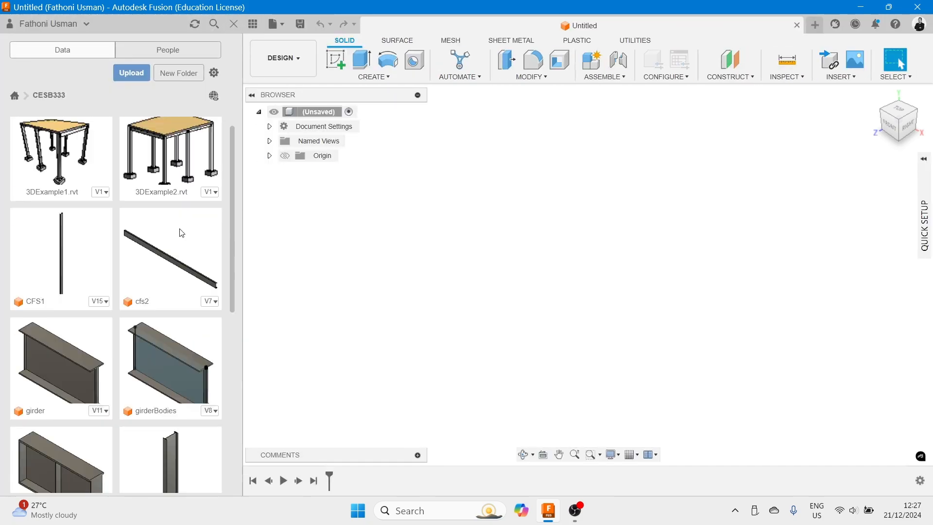
{"action": "left_click", "coordinate": [253, 24]}
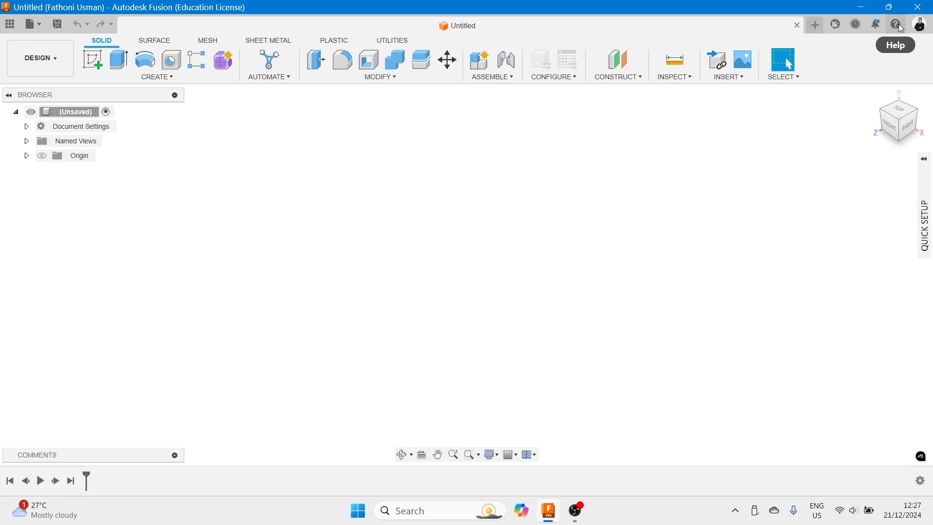
{"action": "left_click", "coordinate": [816, 29]}
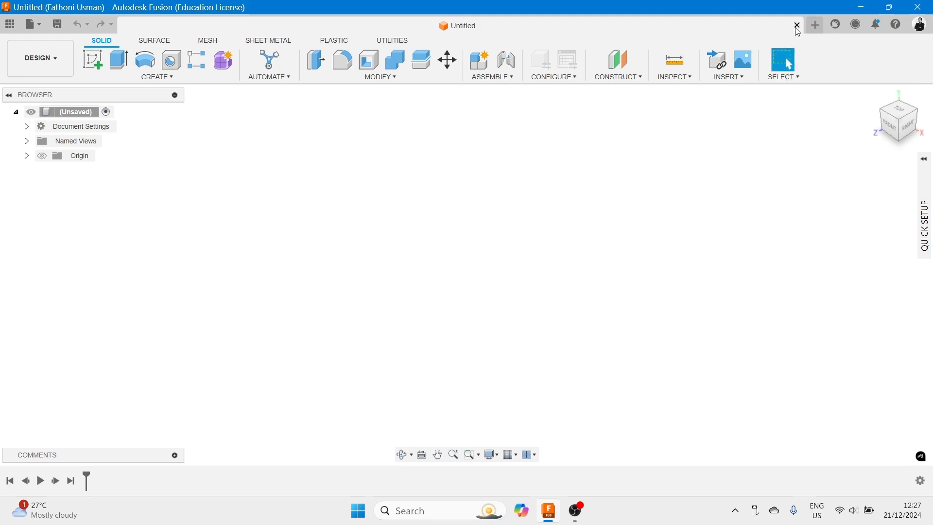
{"action": "left_click", "coordinate": [34, 25]}
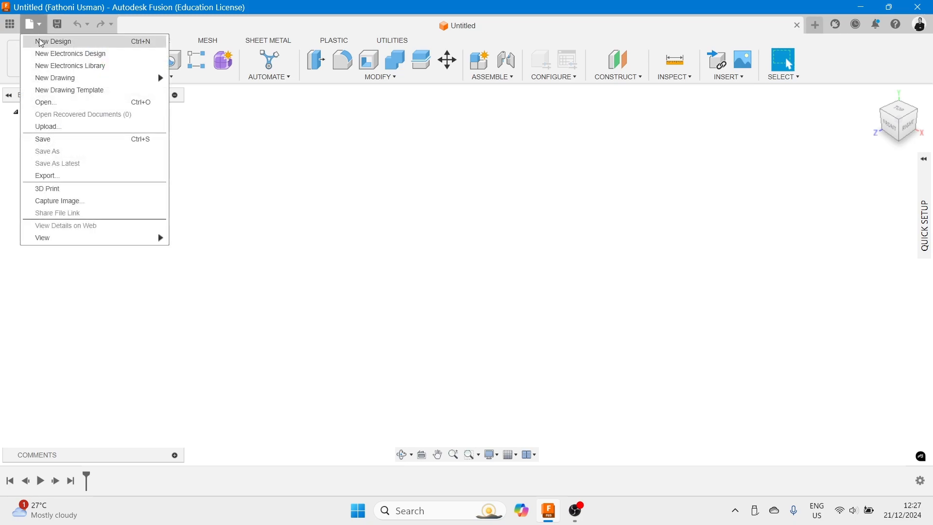
{"action": "left_click", "coordinate": [340, 144]}
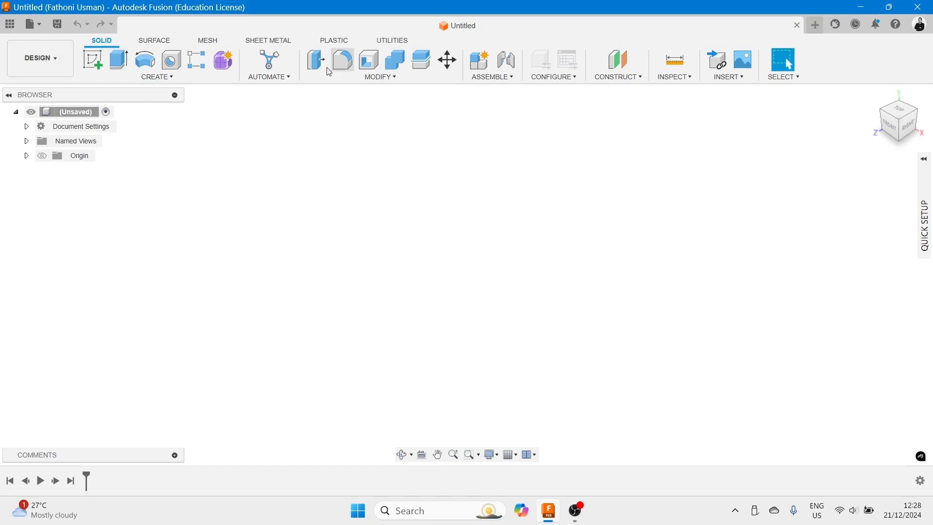
- Browse the Surface, Mesh, Sheet Metal, Plastic and Utilities toolbar tabs, returning to Solid
{"action": "left_click", "coordinate": [152, 42]}
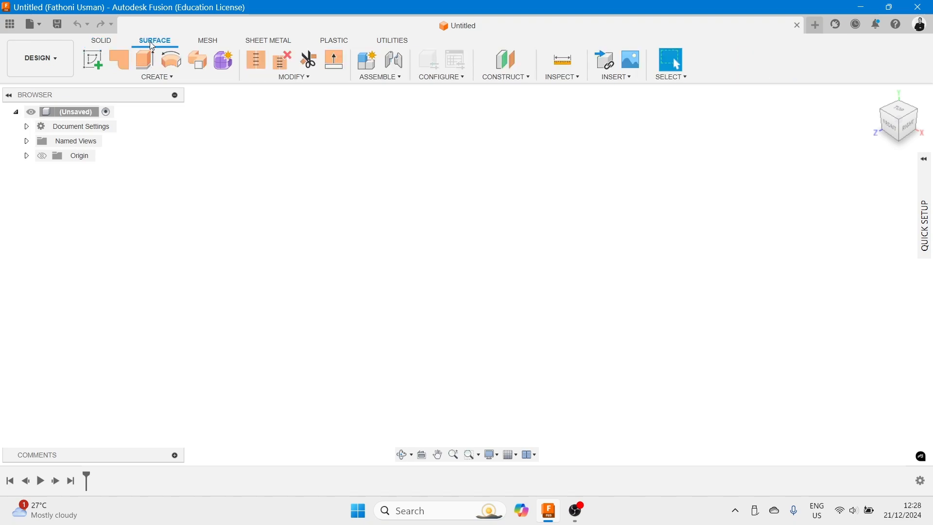
{"action": "left_click", "coordinate": [104, 43]}
{"action": "left_click", "coordinate": [158, 44]}
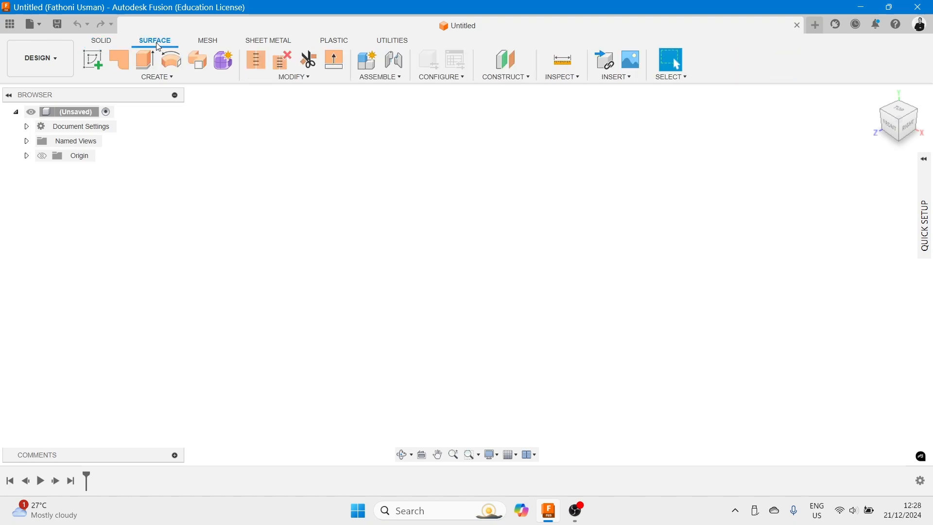
{"action": "left_click", "coordinate": [208, 43]}
{"action": "left_click", "coordinate": [256, 42]}
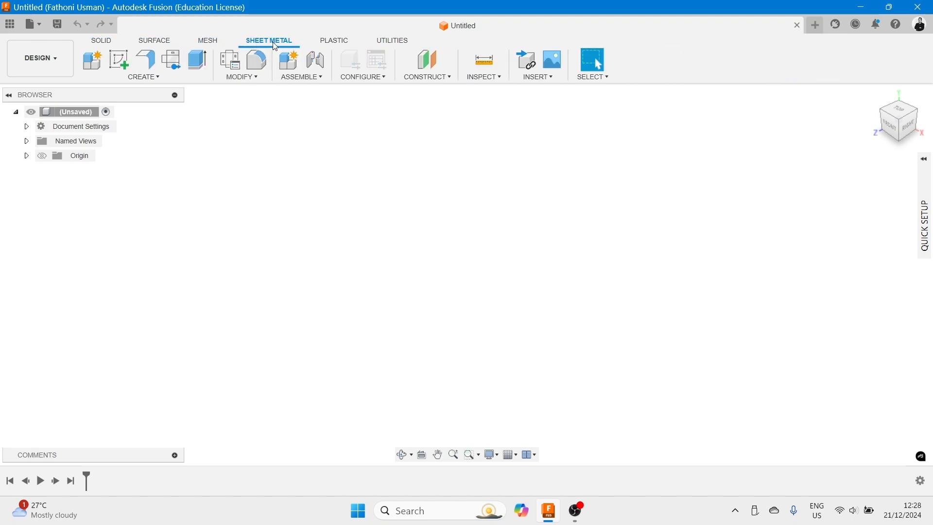
{"action": "left_click", "coordinate": [336, 45]}
{"action": "left_click", "coordinate": [390, 40]}
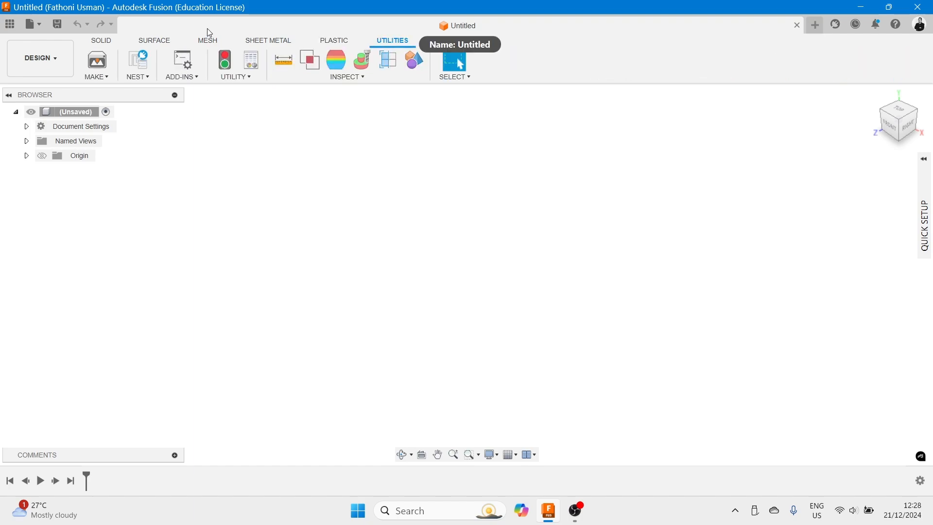
{"action": "left_click", "coordinate": [97, 43]}
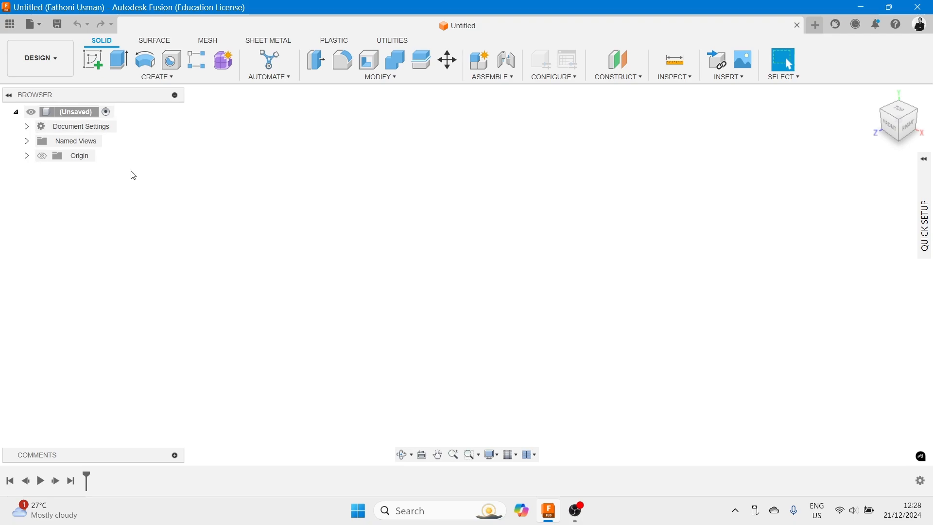
- Review the available workspaces in the workspace switcher without changing it
{"action": "left_click", "coordinate": [58, 61]}
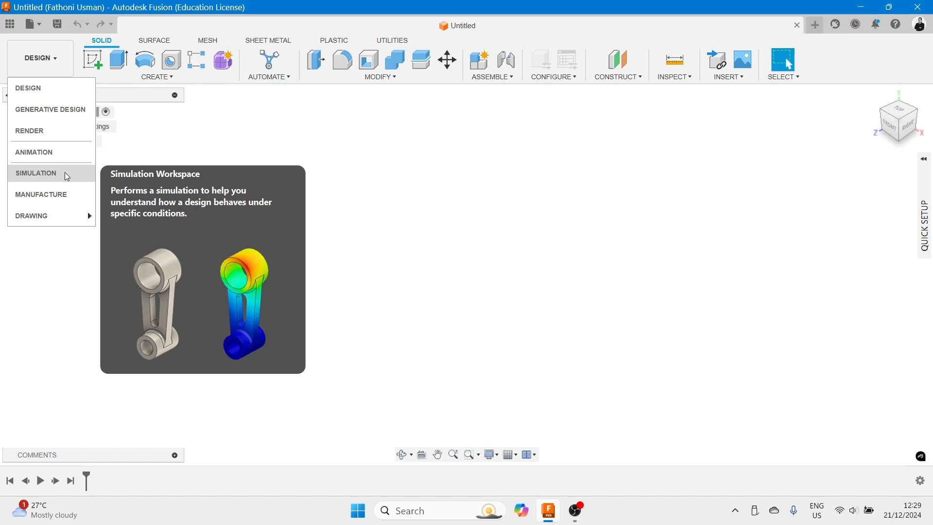
{"action": "left_click", "coordinate": [285, 99]}
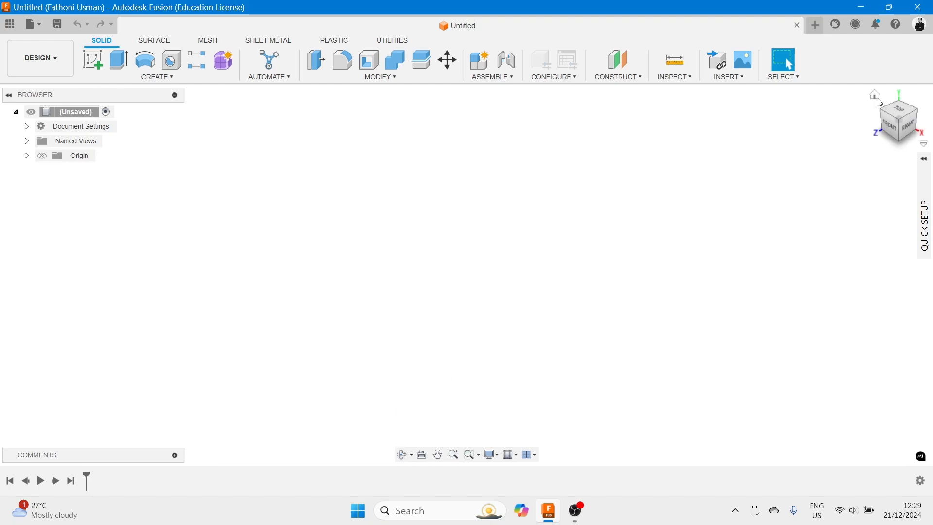
- Try the view cube and the Free Orbit, Pan and Zoom Window navigation tools
{"action": "left_click_drag", "start_coordinate": [905, 127], "coordinate": [905, 155]}
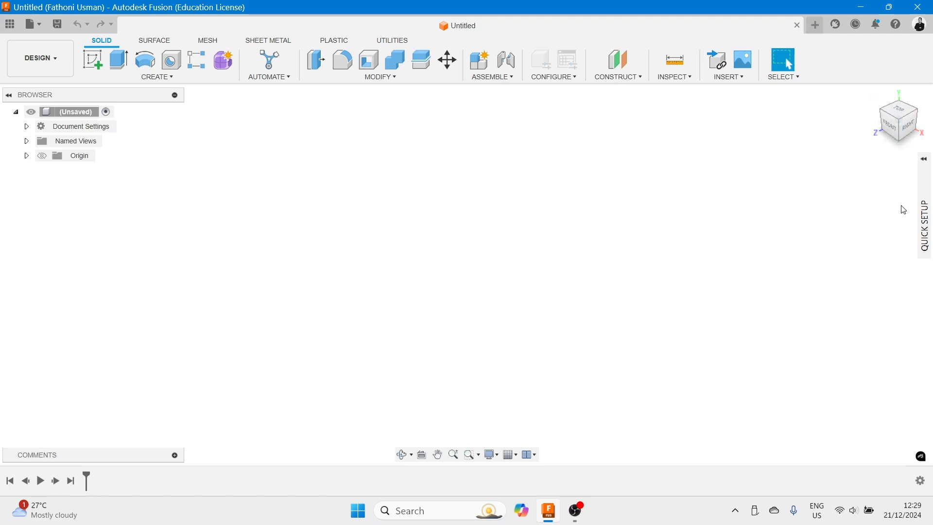
{"action": "left_click", "coordinate": [403, 459]}
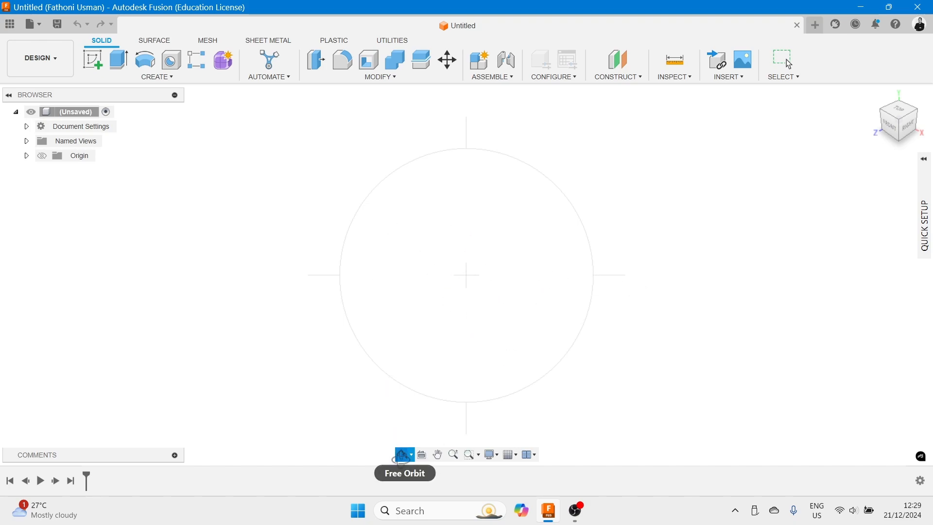
{"action": "left_click", "coordinate": [422, 455]}
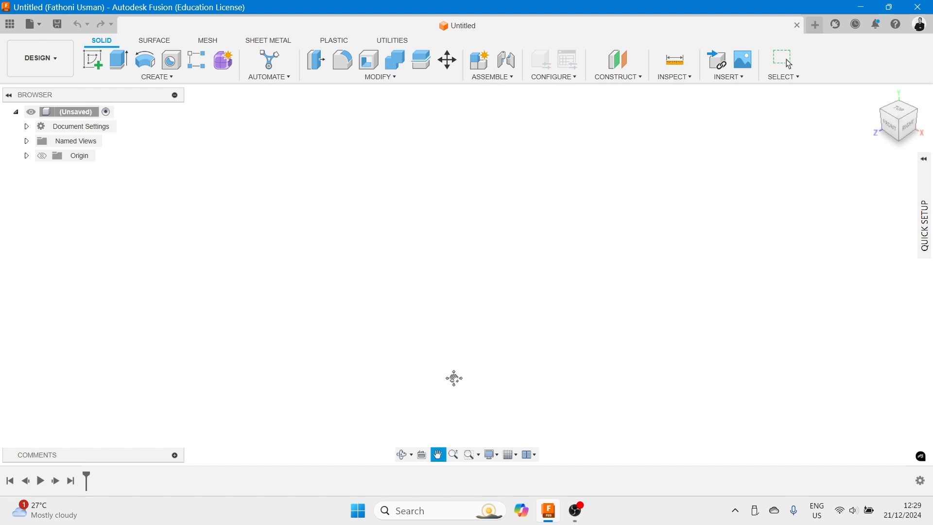
{"action": "left_click", "coordinate": [475, 456]}
{"action": "key", "text": "Escape"}
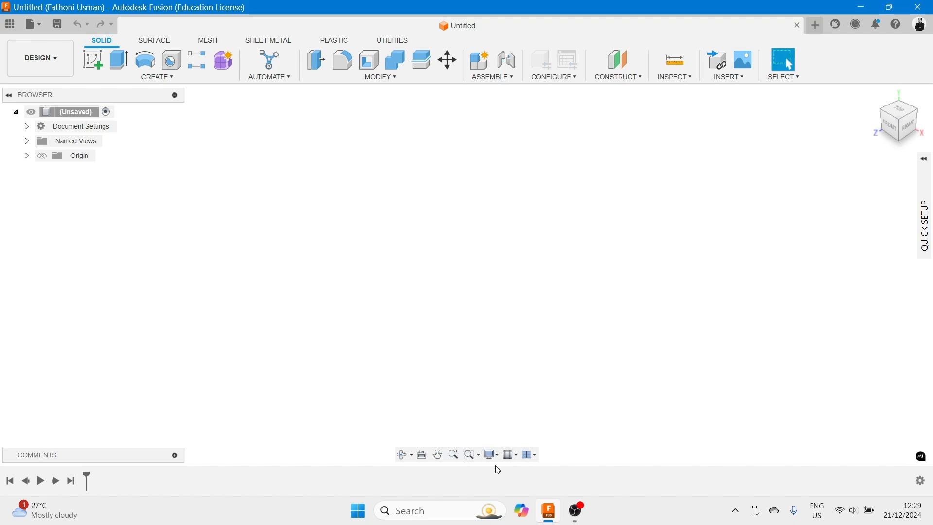
- Review the display settings' visual style, environment and effects options
{"action": "left_click", "coordinate": [497, 456]}
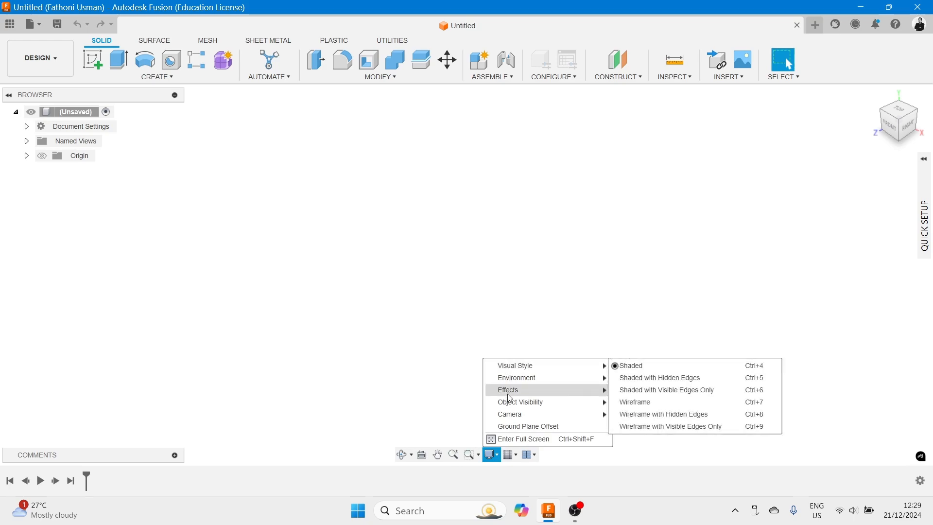
{"action": "mouse_move", "coordinate": [521, 369]}
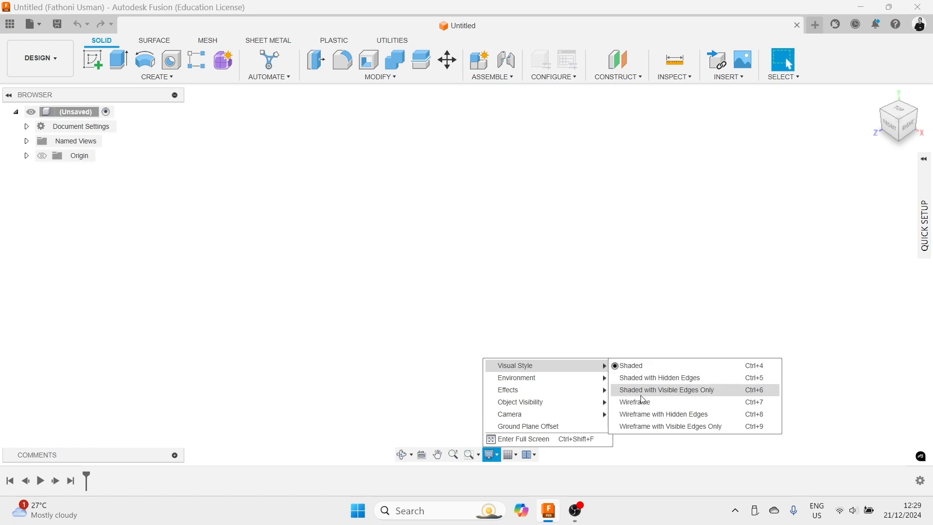
{"action": "mouse_move", "coordinate": [557, 402]}
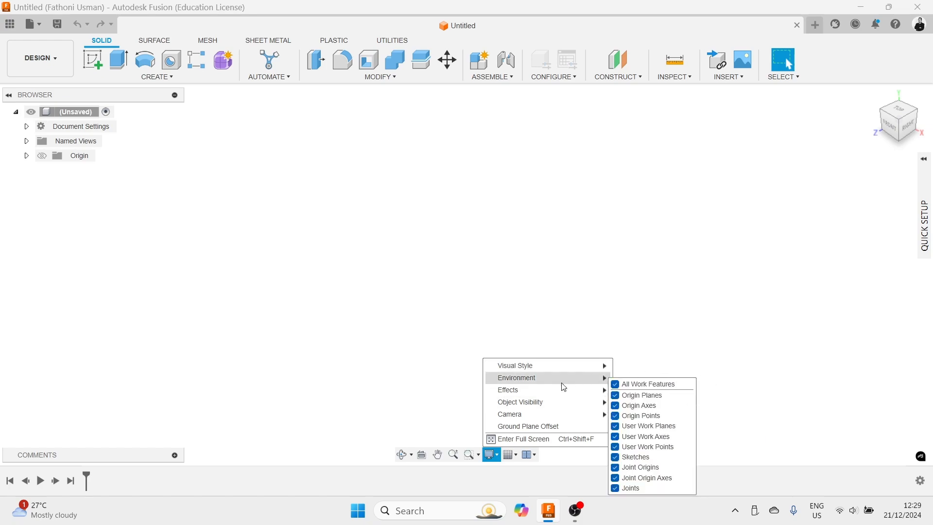
{"action": "mouse_move", "coordinate": [559, 370]}
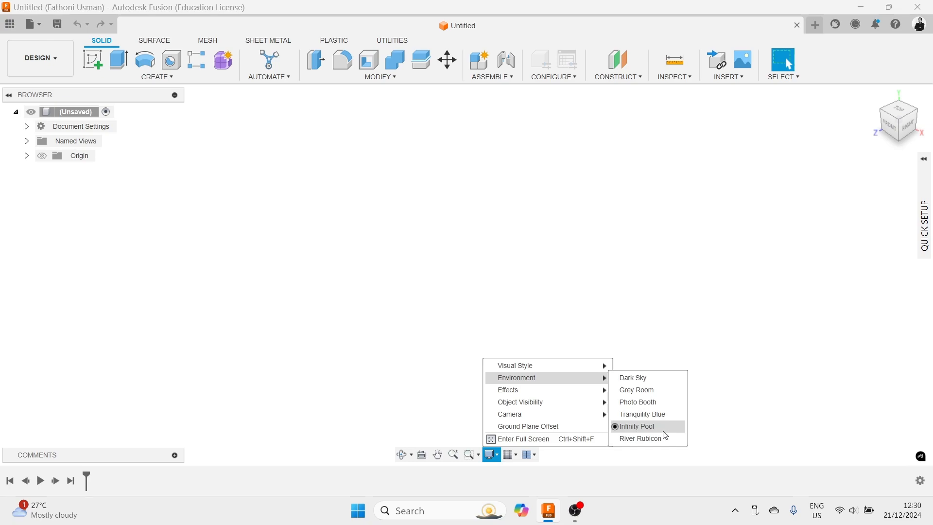
{"action": "mouse_move", "coordinate": [569, 389]}
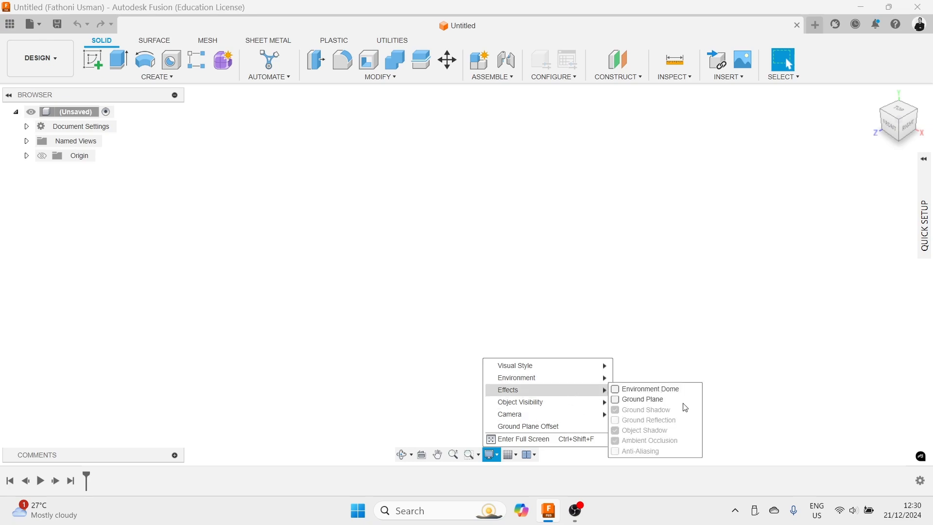
{"action": "left_click", "coordinate": [593, 295]}
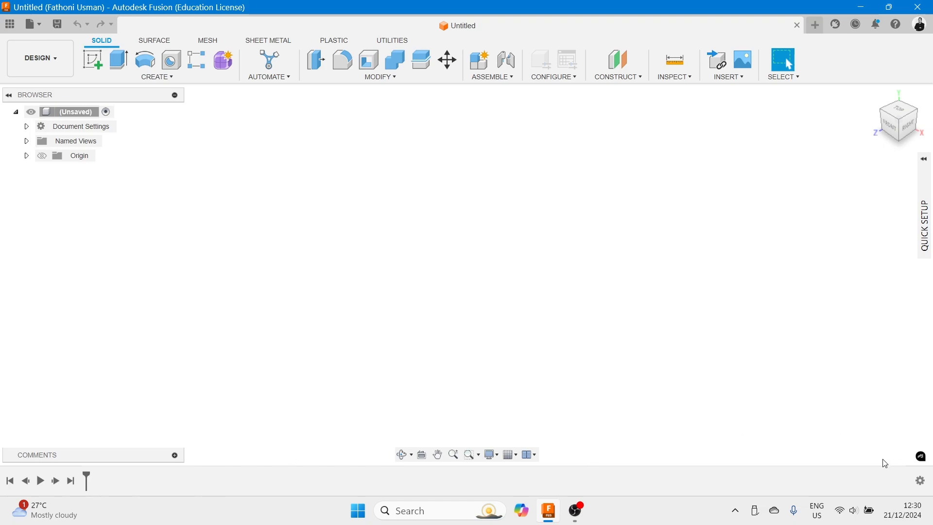
- Open the Quick Setup panel and scroll to its setup section
{"action": "left_click", "coordinate": [922, 483]}
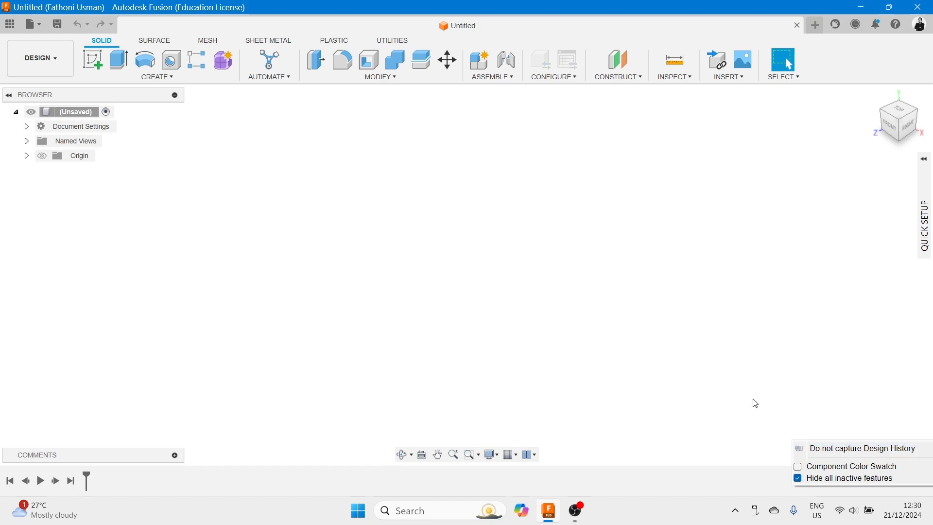
{"action": "left_click", "coordinate": [776, 406]}
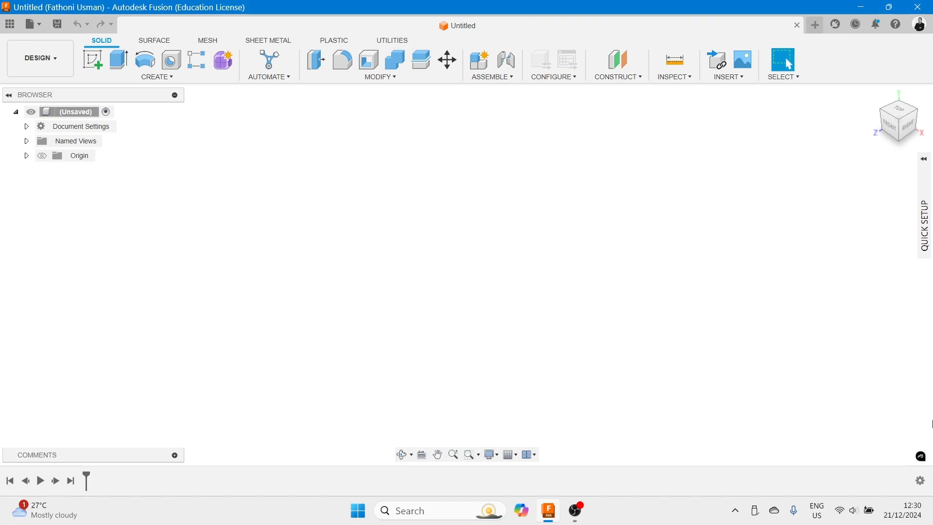
{"action": "left_click", "coordinate": [927, 187]}
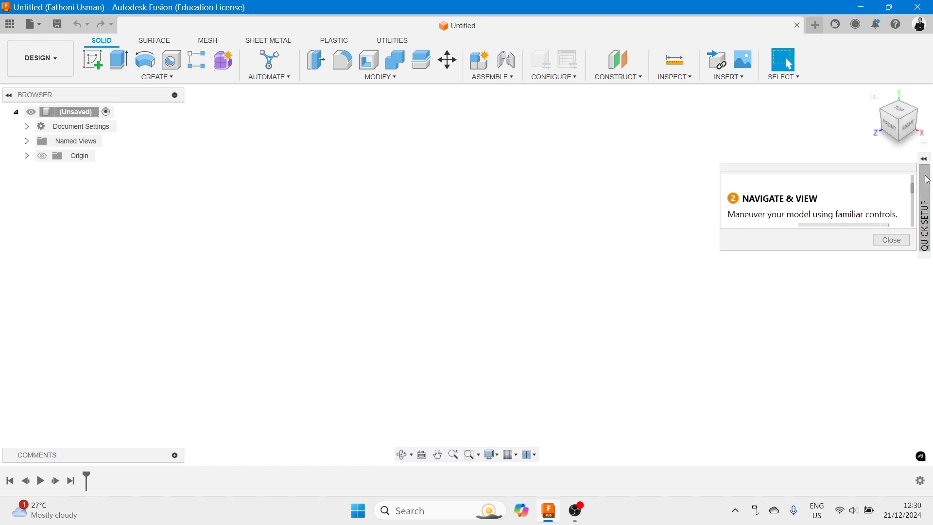
{"action": "left_click", "coordinate": [925, 159]}
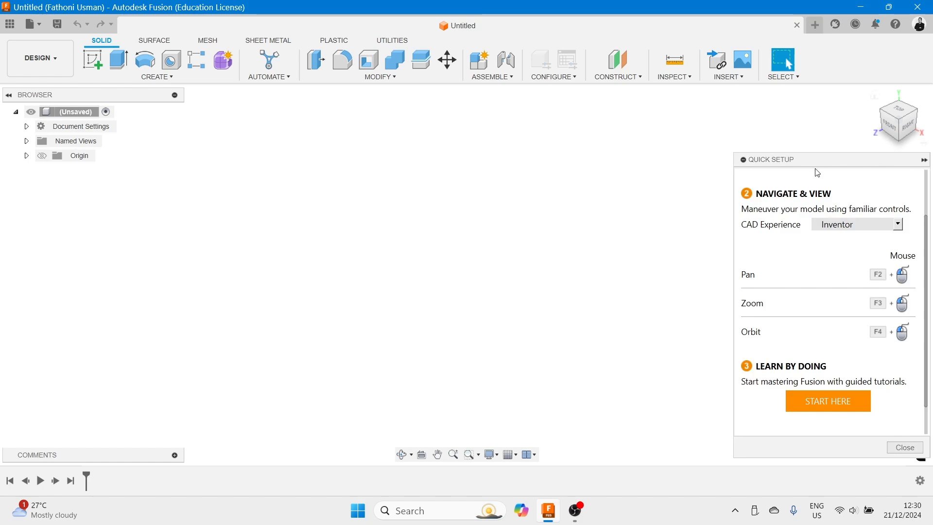
{"action": "left_click", "coordinate": [926, 161]}
{"action": "left_click", "coordinate": [925, 161]}
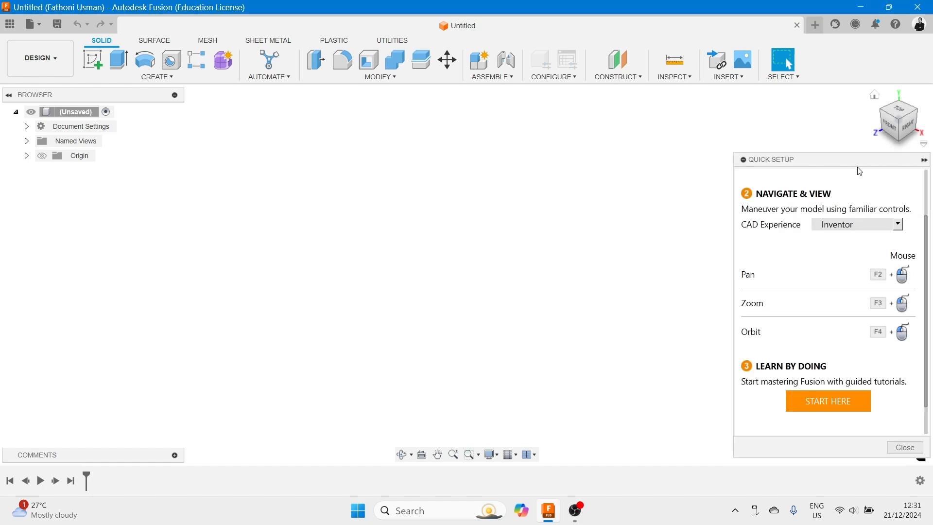
{"action": "scroll", "coordinate": [789, 229], "scroll_direction": "up", "scroll_amount": 3}
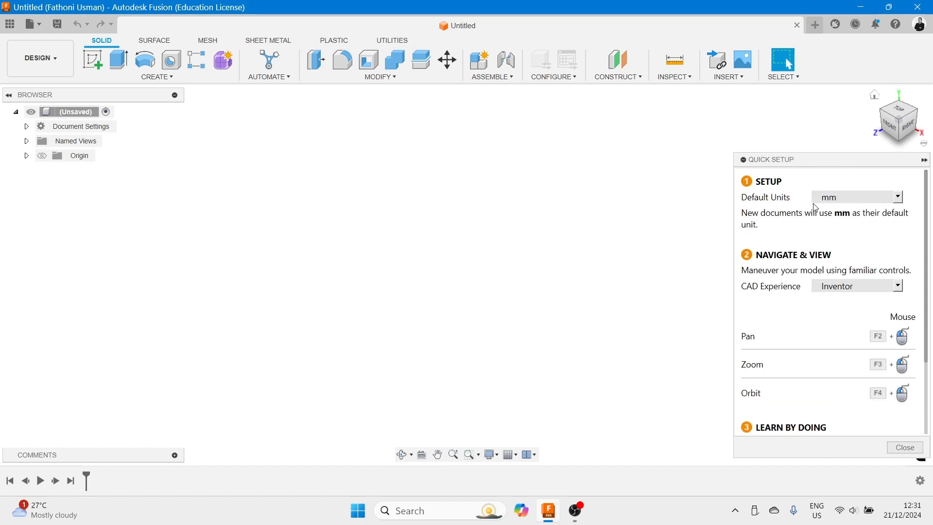
- Set the default units to mm and keep Inventor as the CAD experience in Quick Setup
{"action": "left_click", "coordinate": [901, 198]}
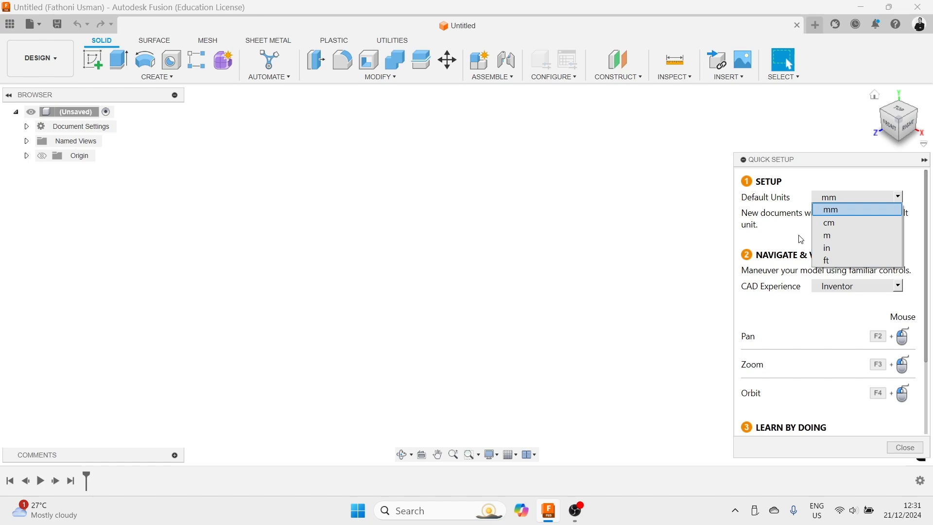
{"action": "left_click", "coordinate": [829, 185]}
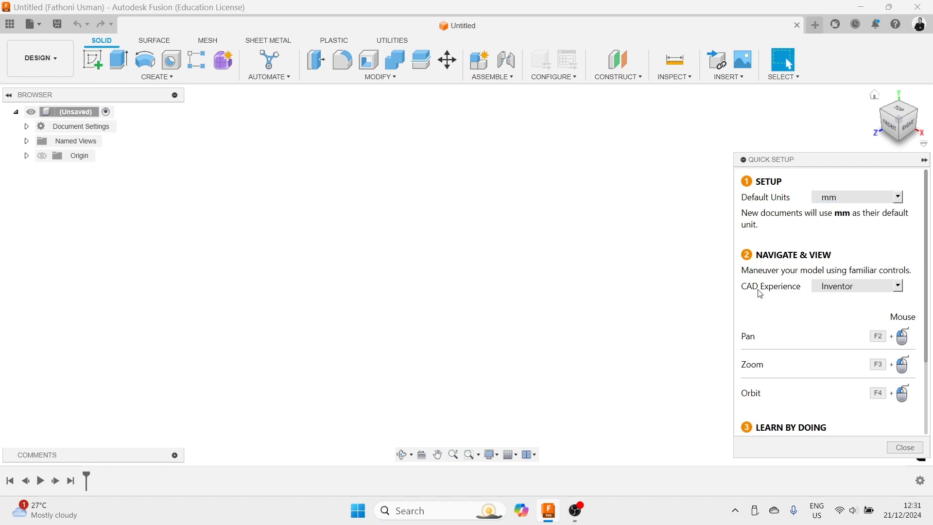
{"action": "left_click", "coordinate": [901, 287]}
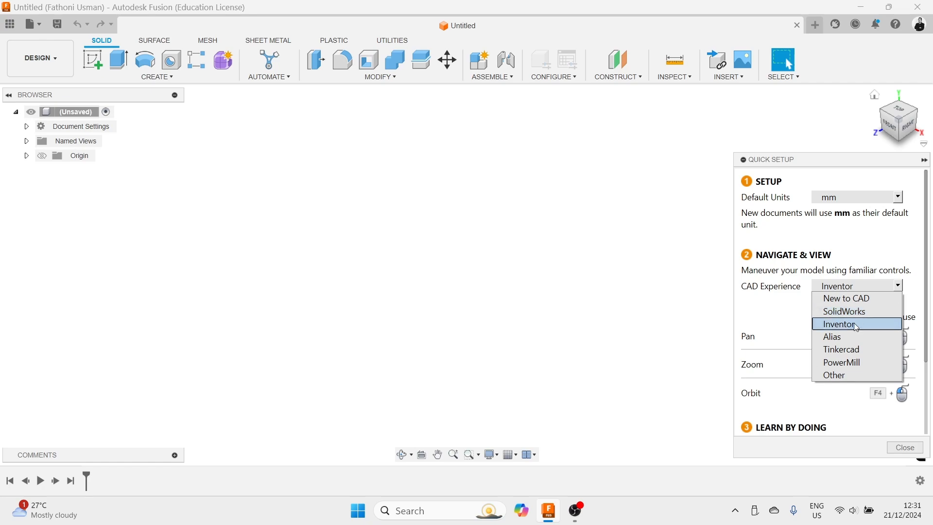
{"action": "left_click", "coordinate": [792, 304]}
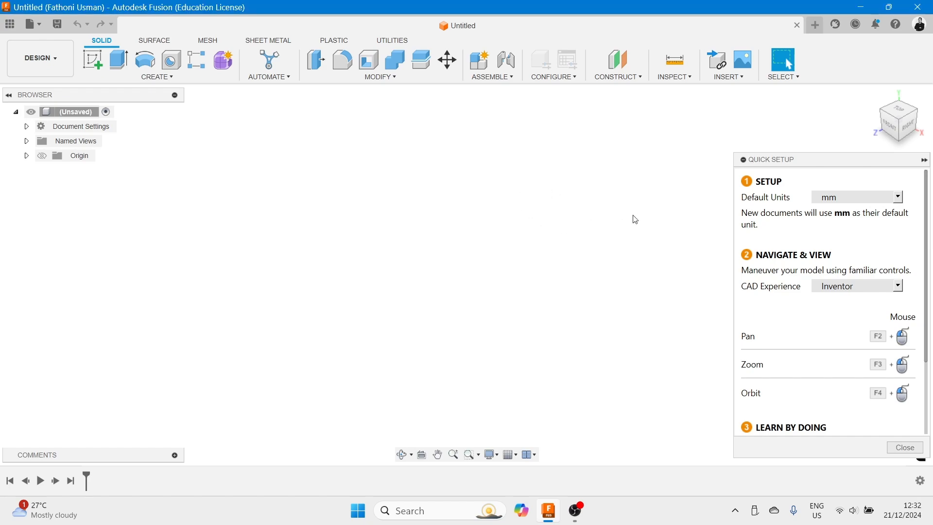
- Collapse the Quick Setup panel and open and dismiss the canvas context menu
{"action": "left_click", "coordinate": [925, 160]}
{"action": "right_click", "coordinate": [468, 212]}
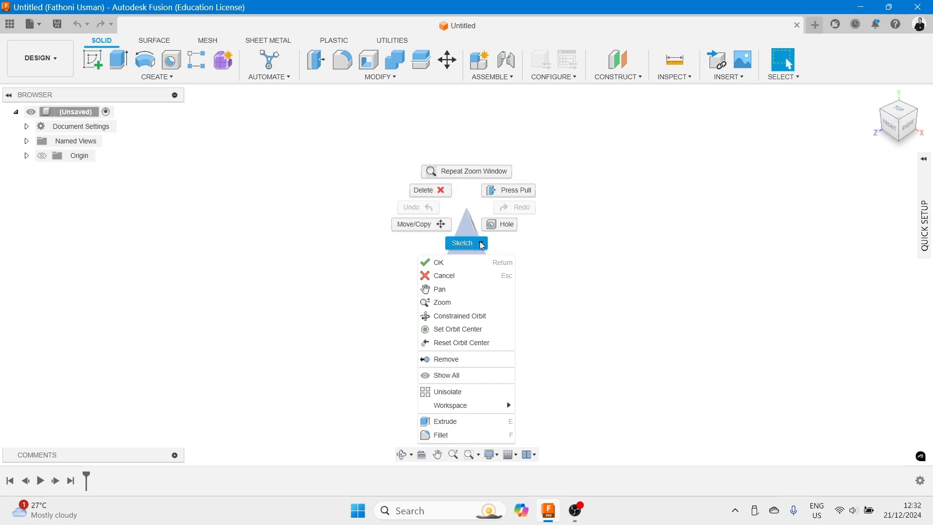
{"action": "left_click", "coordinate": [617, 310]}
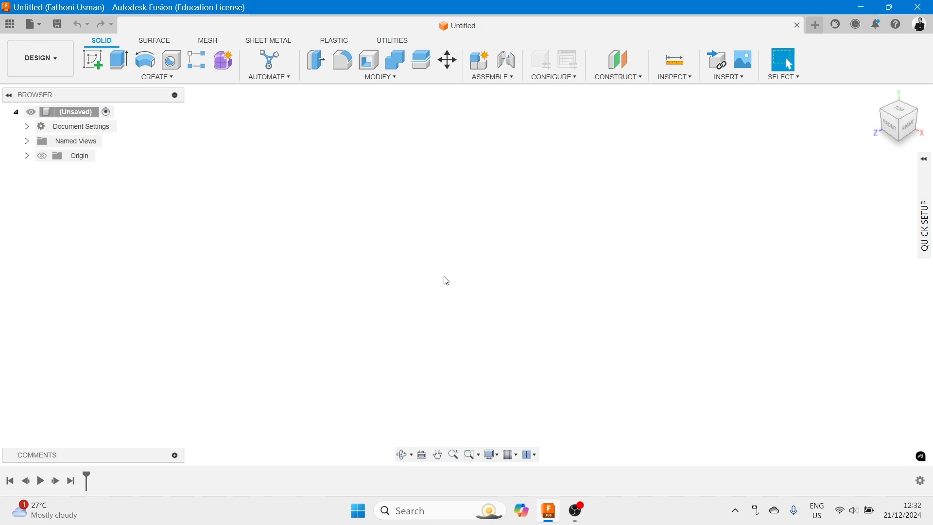
- Create a new sketch on the right plane and browse the sketch Modify tools
{"action": "left_click", "coordinate": [96, 64]}
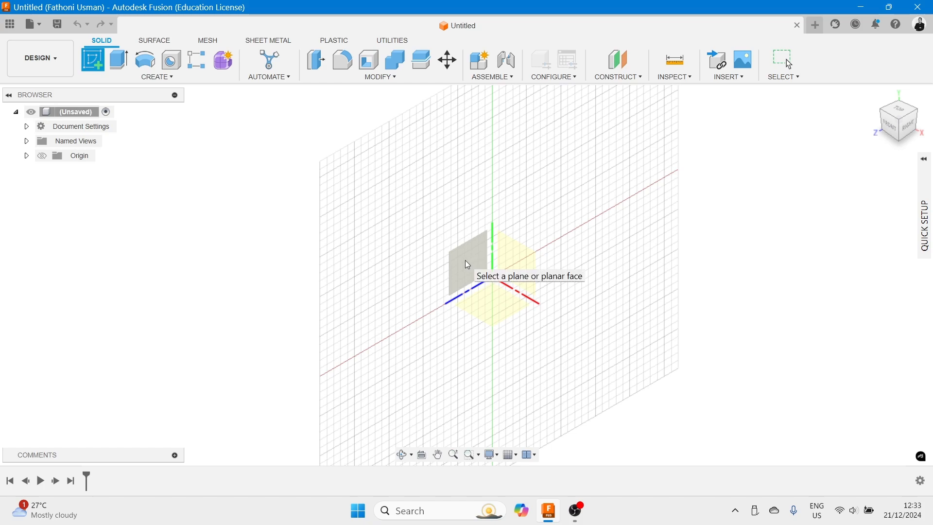
{"action": "left_click", "coordinate": [466, 261]}
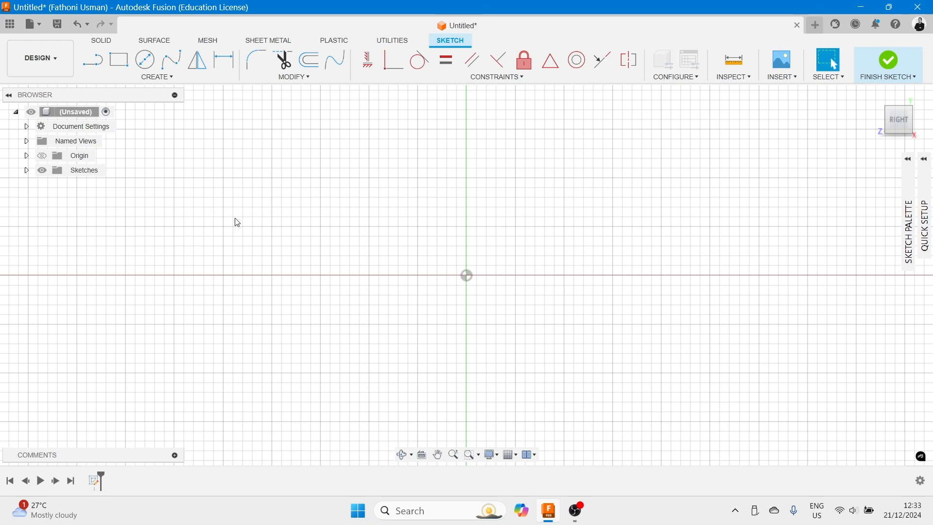
{"action": "left_click", "coordinate": [94, 64]}
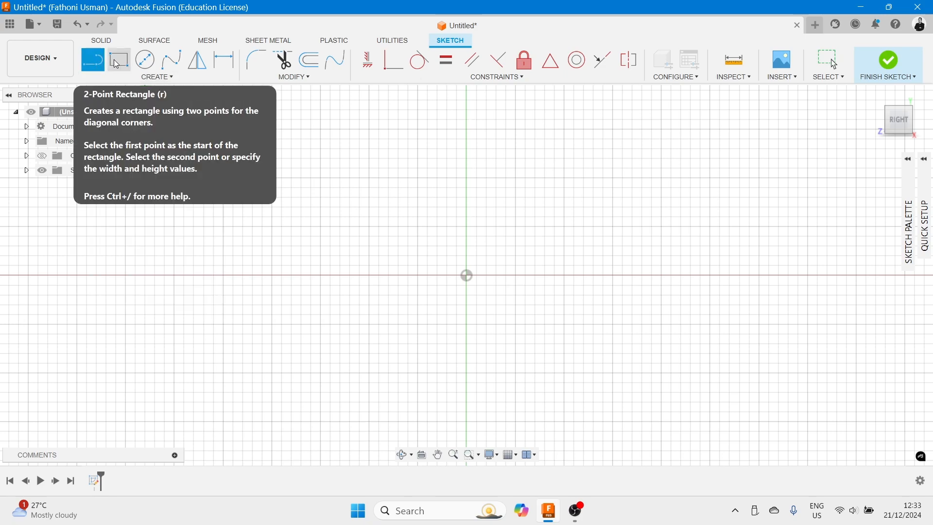
{"action": "left_click", "coordinate": [308, 79]}
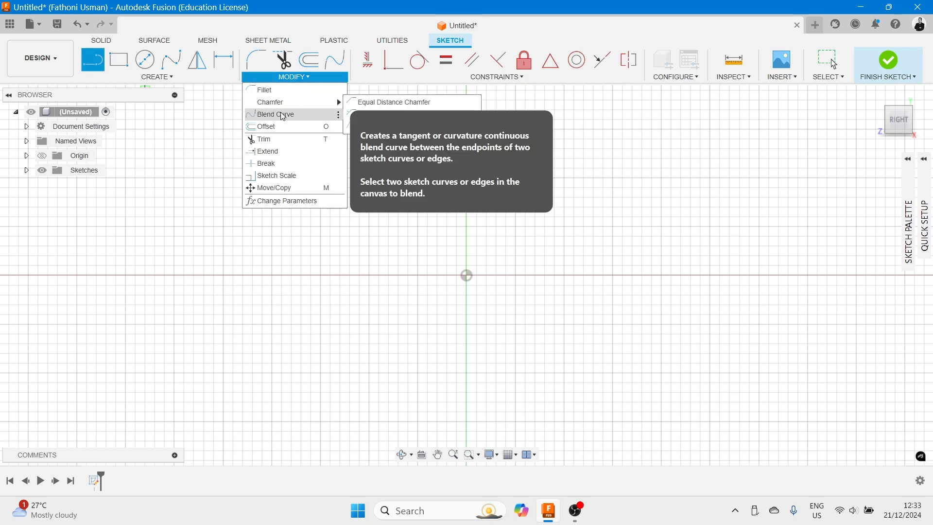
{"action": "left_click", "coordinate": [304, 22]}
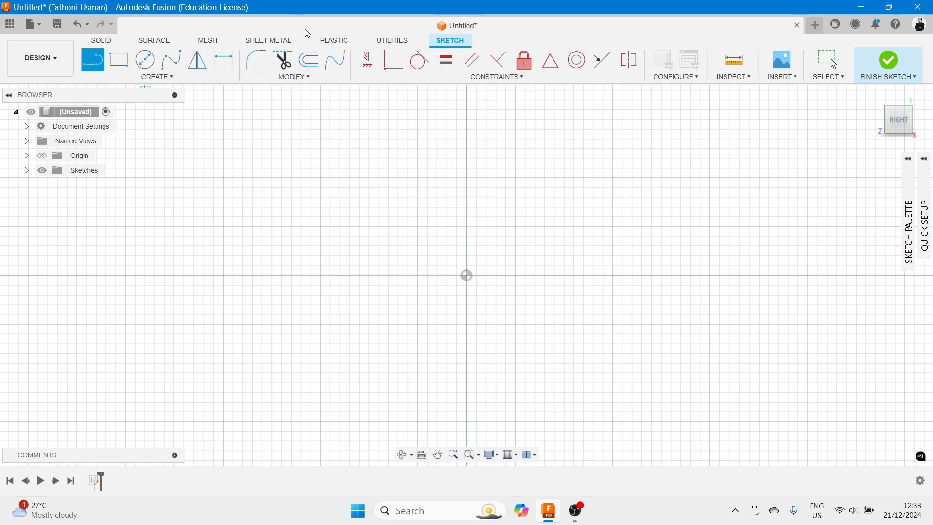
{"action": "left_click", "coordinate": [331, 65]}
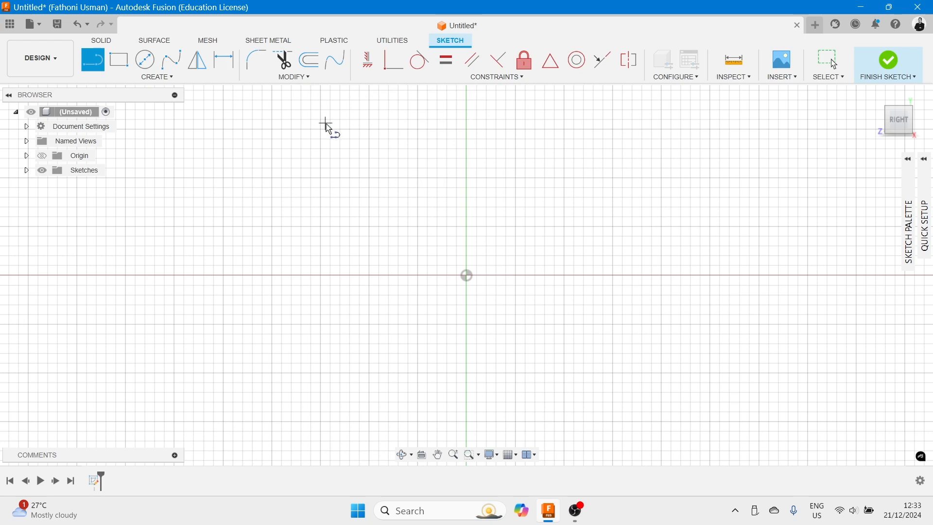
- Draw a vertical line 1000 mm long upward from the origin with the Line tool
{"action": "left_click", "coordinate": [91, 64]}
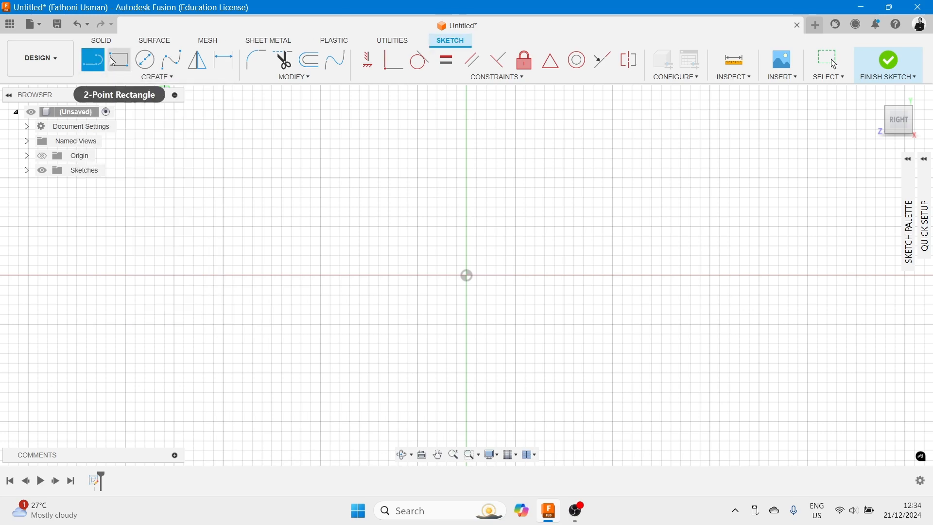
{"action": "scroll", "coordinate": [462, 272], "scroll_direction": "up", "scroll_amount": 2}
{"action": "scroll", "coordinate": [480, 239], "scroll_direction": "down", "scroll_amount": 4}
{"action": "middle_click_drag", "start_coordinate": [480, 236], "coordinate": [481, 290]}
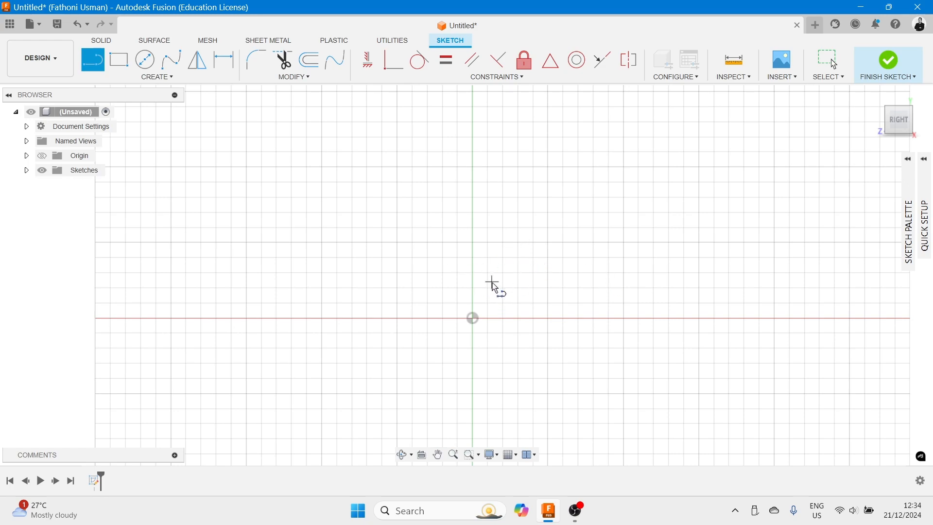
{"action": "left_click", "coordinate": [473, 319]}
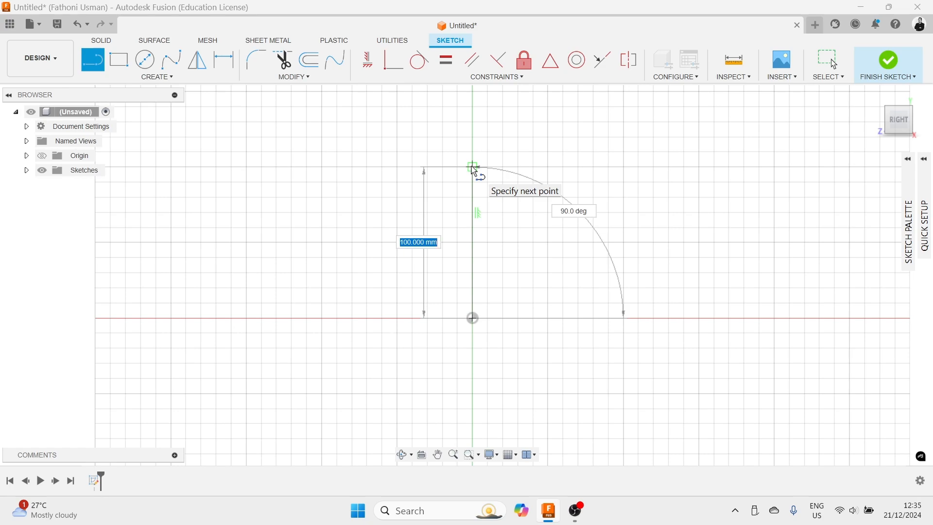
{"action": "type", "text": "160"}
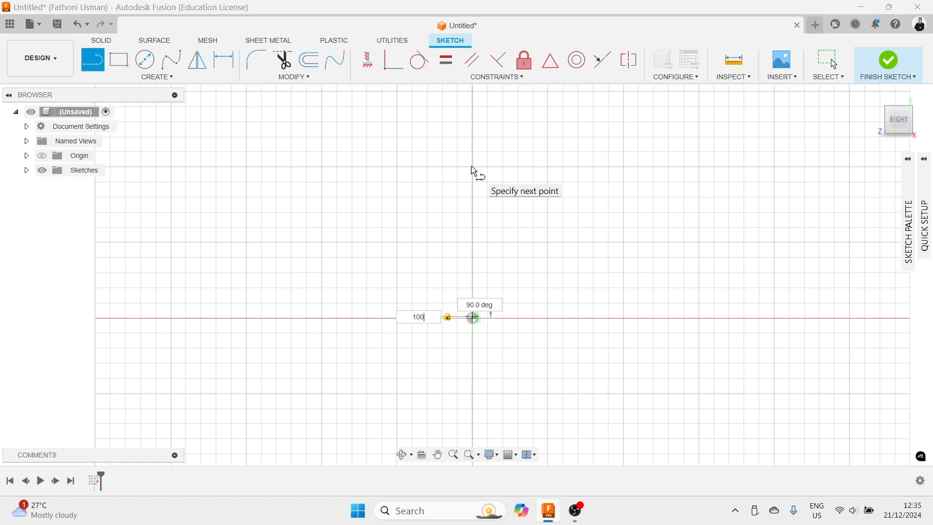
{"action": "key", "text": "Escape"}
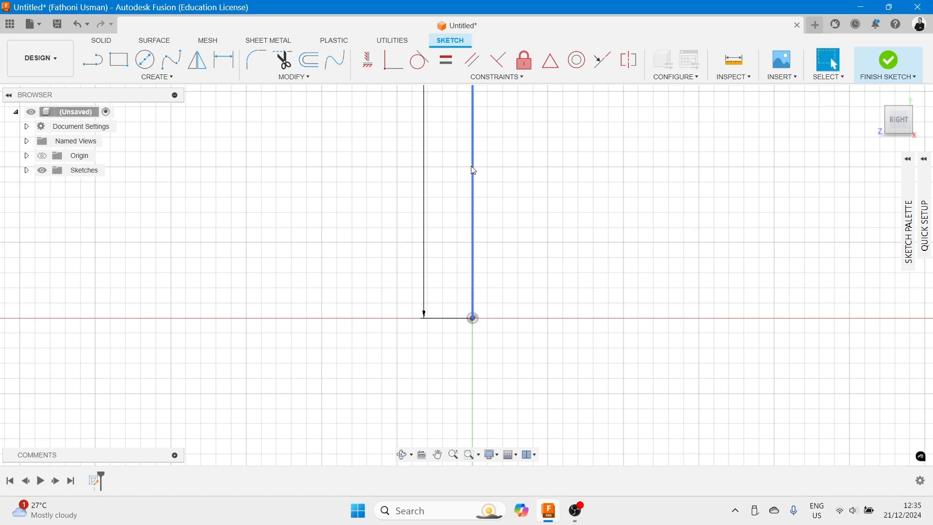
- Move the 1000 mm length dimension to the left of the vertical line
{"action": "scroll", "coordinate": [508, 188], "scroll_direction": "up", "scroll_amount": 2}
{"action": "scroll", "coordinate": [524, 165], "scroll_direction": "down", "scroll_amount": 5}
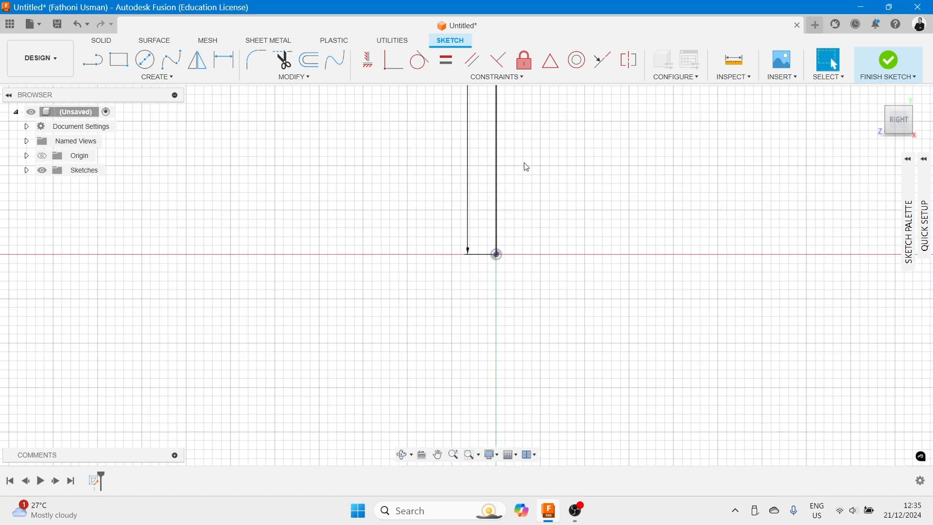
{"action": "middle_click_drag", "start_coordinate": [523, 131], "coordinate": [519, 328]}
{"action": "scroll", "coordinate": [528, 286], "scroll_direction": "down", "scroll_amount": 6}
{"action": "mouse_move", "coordinate": [532, 205]}
{"action": "middle_mouse_down"}
{"action": "mouse_move", "coordinate": [470, 311]}
{"action": "mouse_move", "coordinate": [484, 283]}
{"action": "mouse_move", "coordinate": [482, 255]}
{"action": "middle_mouse_up"}
{"action": "scroll", "coordinate": [453, 297], "scroll_direction": "up", "scroll_amount": 1}
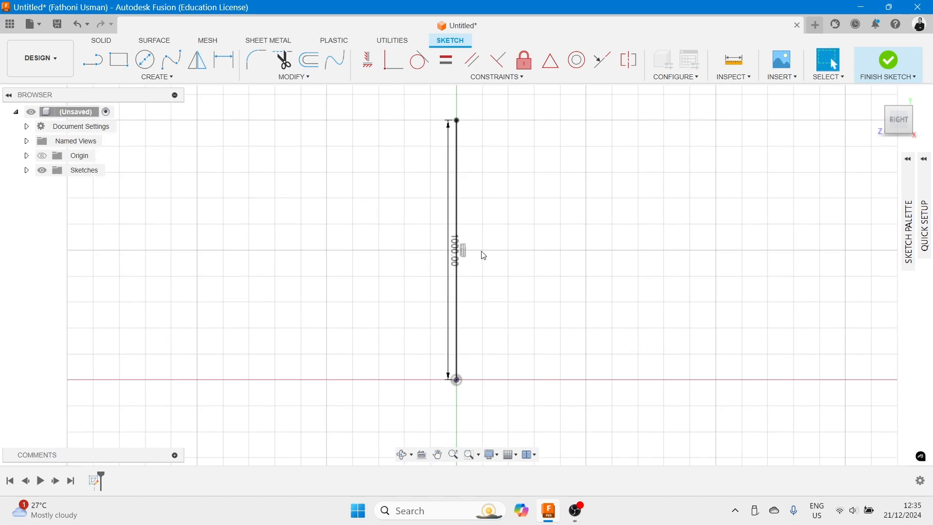
{"action": "scroll", "coordinate": [479, 305], "scroll_direction": "down", "scroll_amount": 1}
{"action": "scroll", "coordinate": [479, 306], "scroll_direction": "up", "scroll_amount": 1}
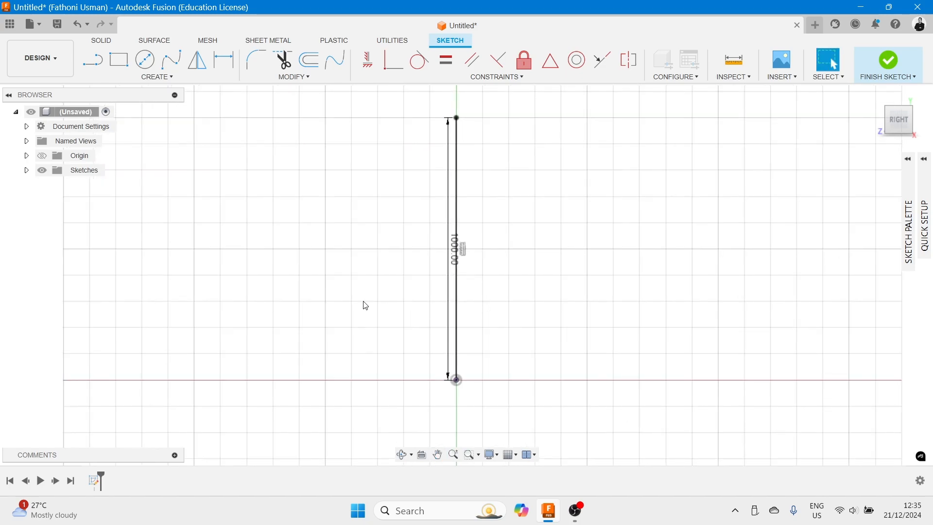
{"action": "left_click_drag", "start_coordinate": [450, 273], "coordinate": [357, 288]}
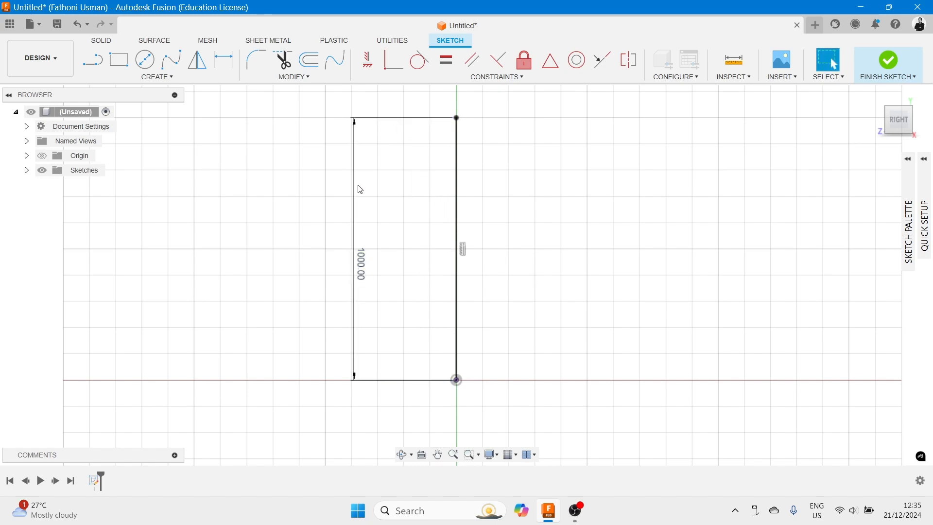
- Browse the sketch Create menu's drawing, pattern and project tools
{"action": "left_click", "coordinate": [160, 77]}
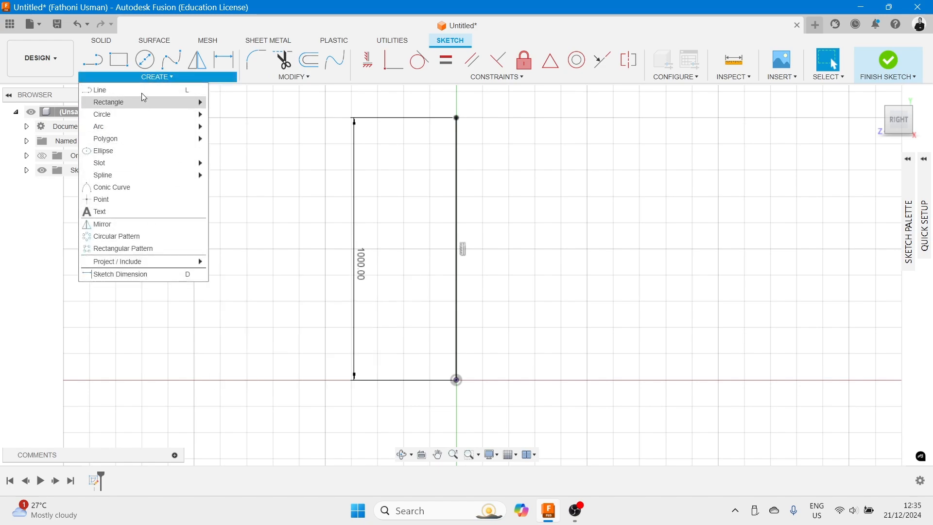
{"action": "left_click", "coordinate": [176, 78]}
{"action": "left_click", "coordinate": [175, 76]}
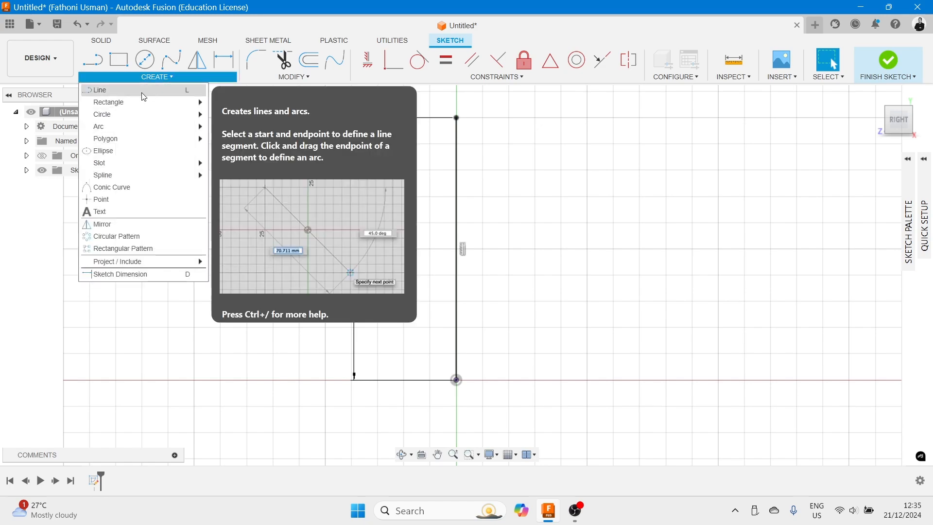
{"action": "mouse_move", "coordinate": [137, 103]}
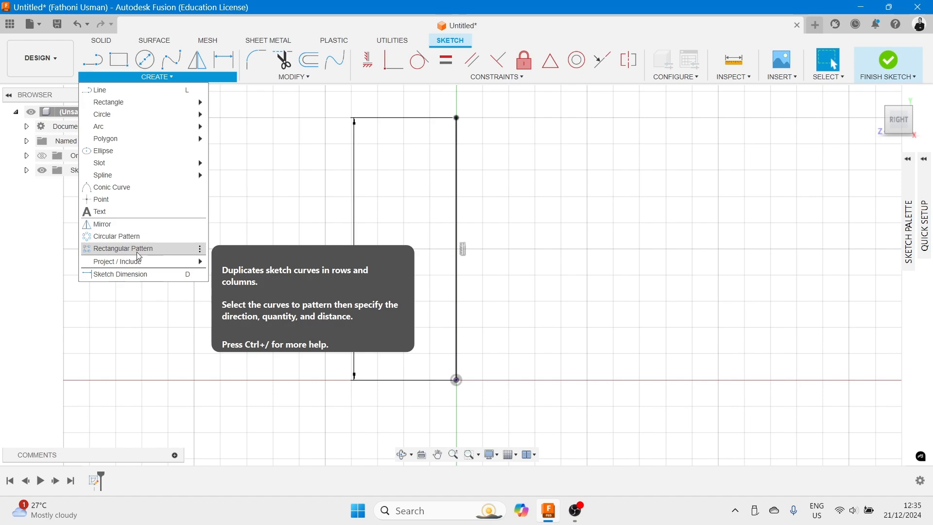
{"action": "mouse_move", "coordinate": [139, 267]}
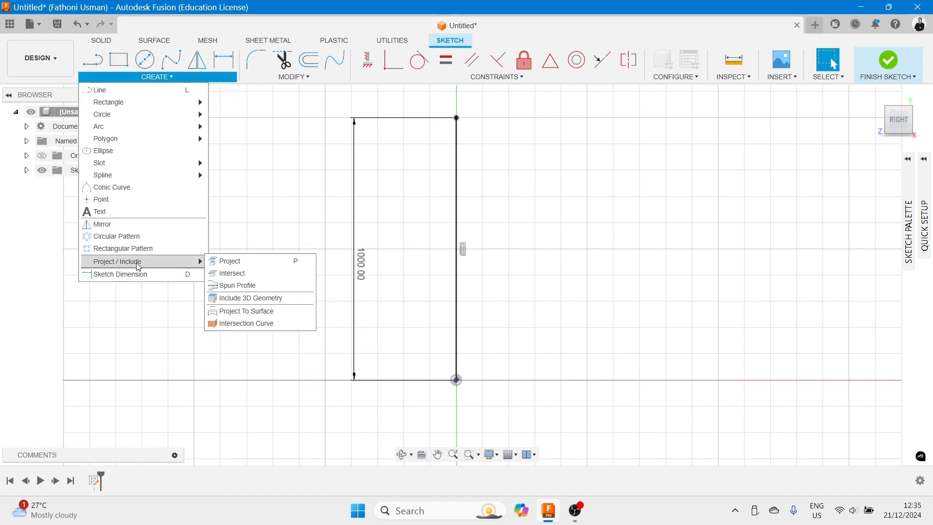
{"action": "left_click", "coordinate": [303, 205]}
{"action": "middle_click_drag", "start_coordinate": [543, 200], "coordinate": [513, 229]}
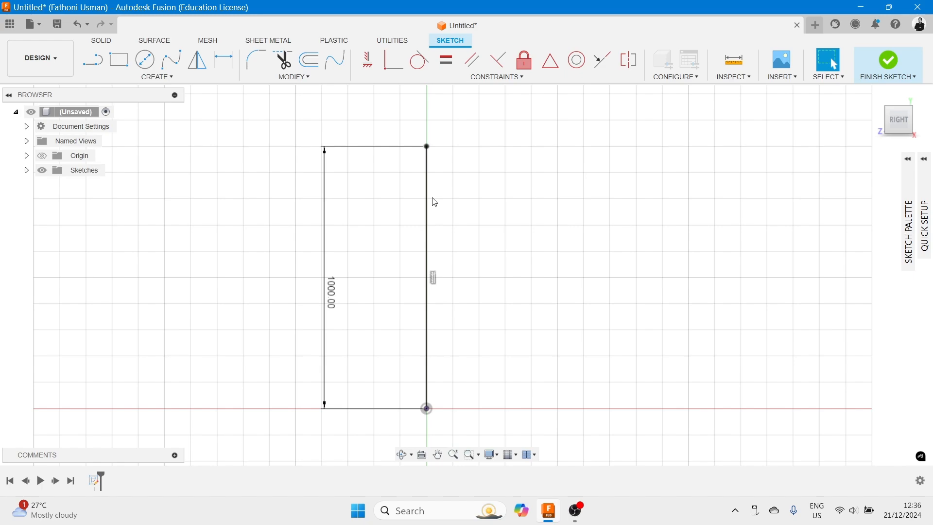
{"action": "scroll", "coordinate": [441, 202], "scroll_direction": "up", "scroll_amount": 1}
{"action": "scroll", "coordinate": [443, 201], "scroll_direction": "down", "scroll_amount": 1}
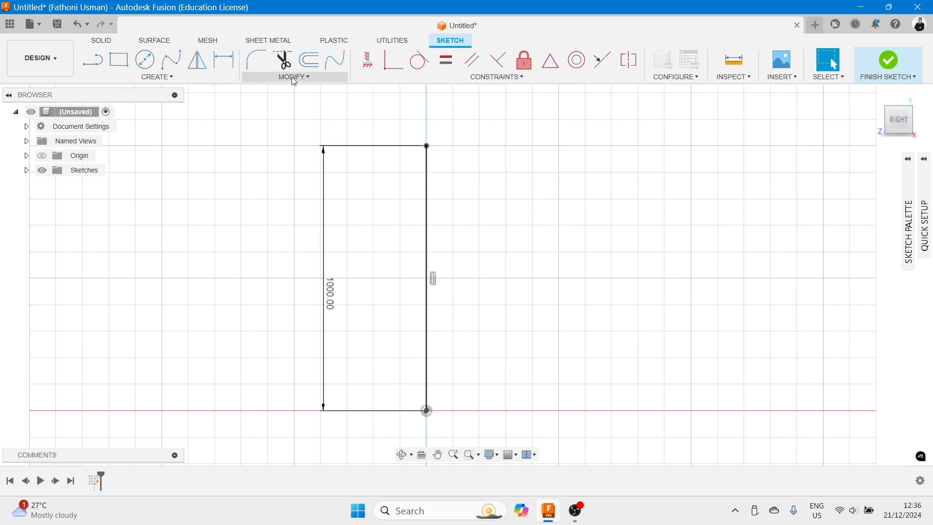
- Offset the vertical line 7.5 mm to both sides with Two Sides enabled
{"action": "left_click", "coordinate": [309, 60]}
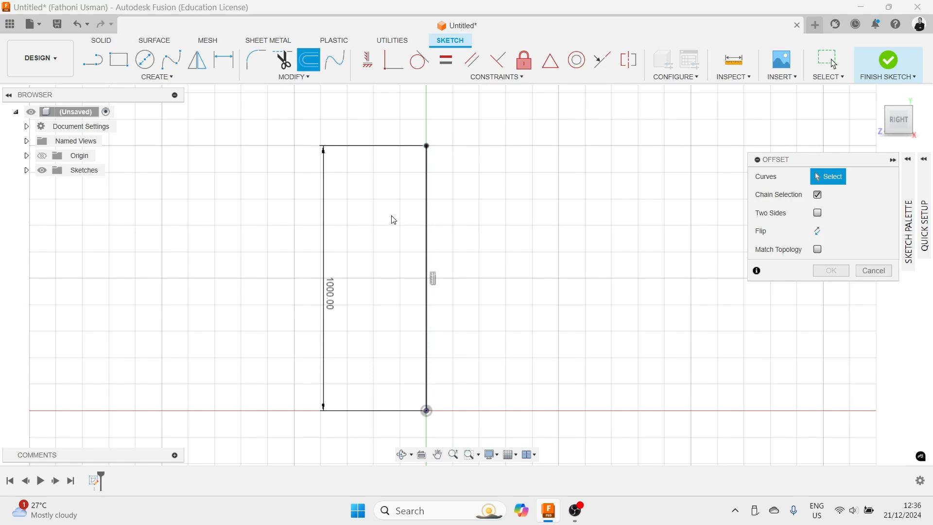
{"action": "left_click", "coordinate": [819, 214]}
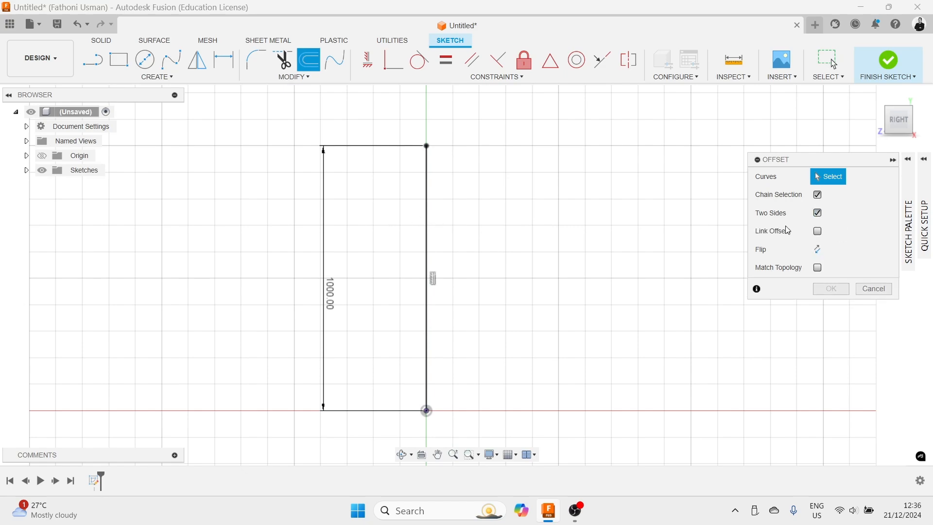
{"action": "scroll", "coordinate": [537, 236], "scroll_direction": "down", "scroll_amount": 1}
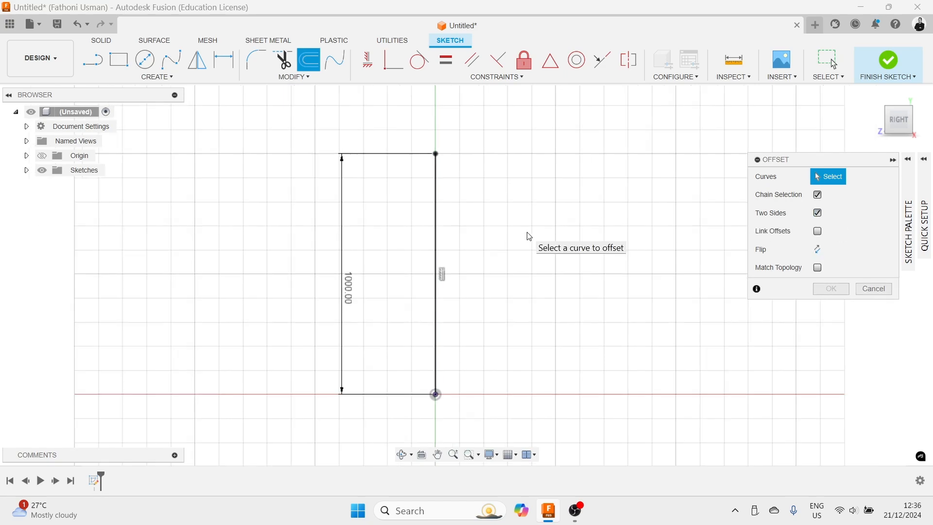
{"action": "left_click", "coordinate": [438, 238]}
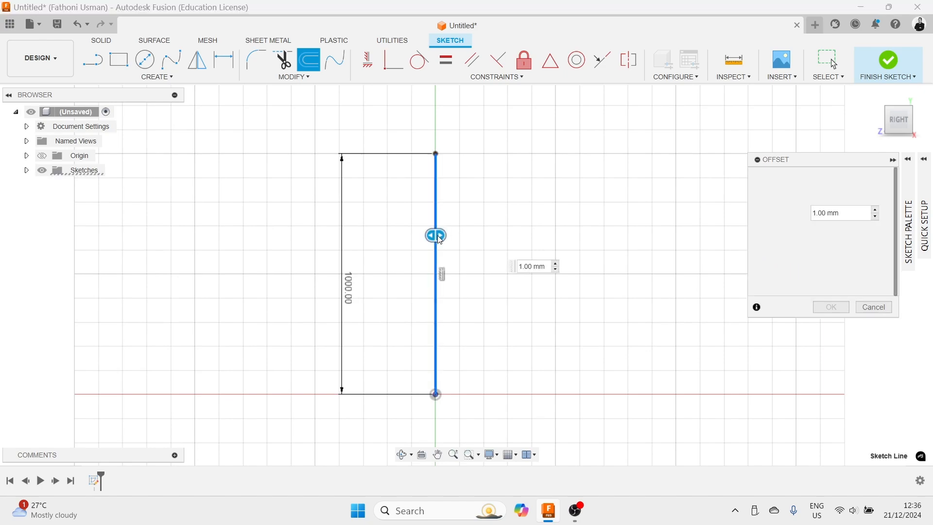
{"action": "scroll", "coordinate": [440, 236], "scroll_direction": "down", "scroll_amount": 2}
{"action": "scroll", "coordinate": [440, 236], "scroll_direction": "up", "scroll_amount": 5}
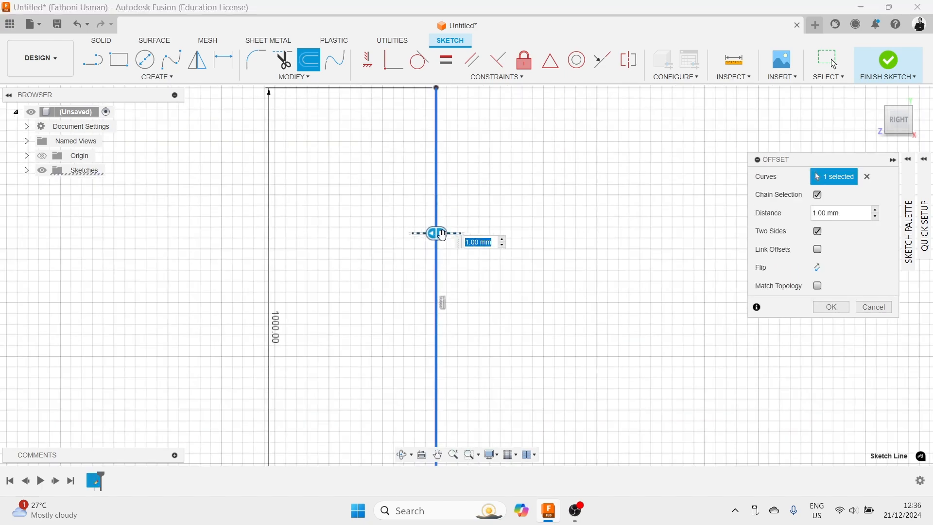
{"action": "left_click_drag", "start_coordinate": [434, 232], "coordinate": [449, 231]}
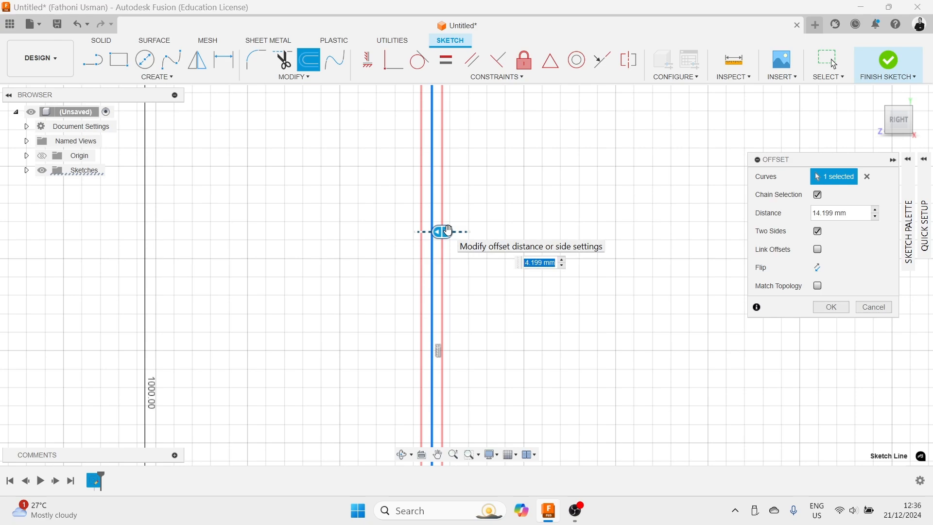
{"action": "type", "text": "7.5"}
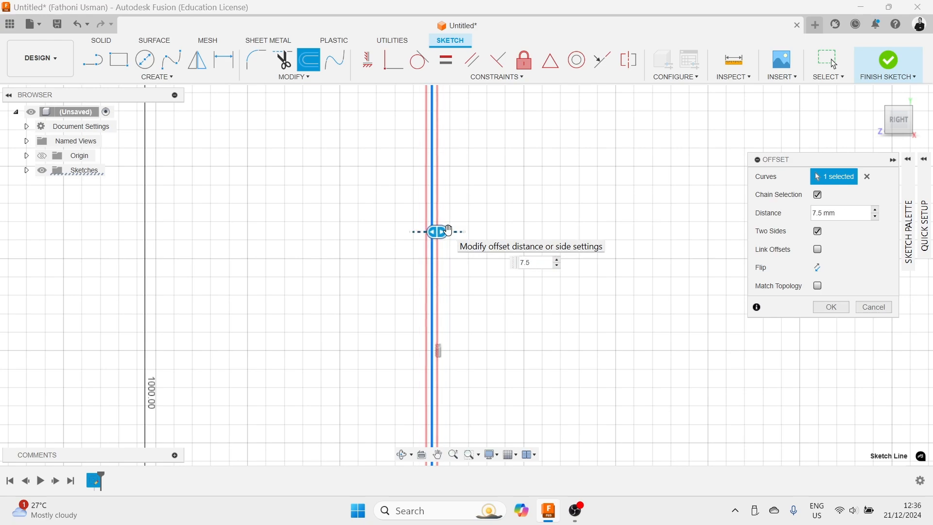
{"action": "key", "text": "Return"}
- Draw a 375 mm by 20 mm rectangle extending right from the top of the vertical line
{"action": "scroll", "coordinate": [504, 227], "scroll_direction": "up", "scroll_amount": 3}
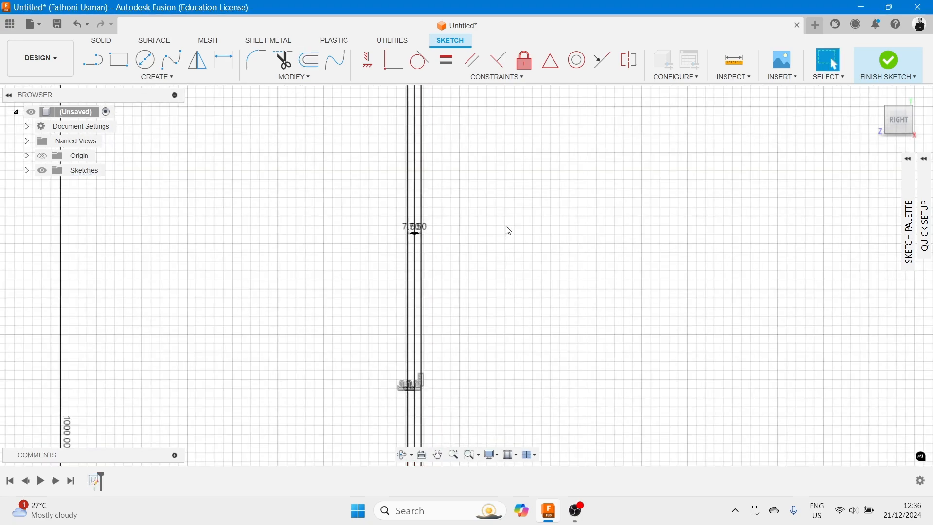
{"action": "scroll", "coordinate": [475, 147], "scroll_direction": "down", "scroll_amount": 4}
{"action": "middle_click_drag", "start_coordinate": [475, 145], "coordinate": [470, 282]}
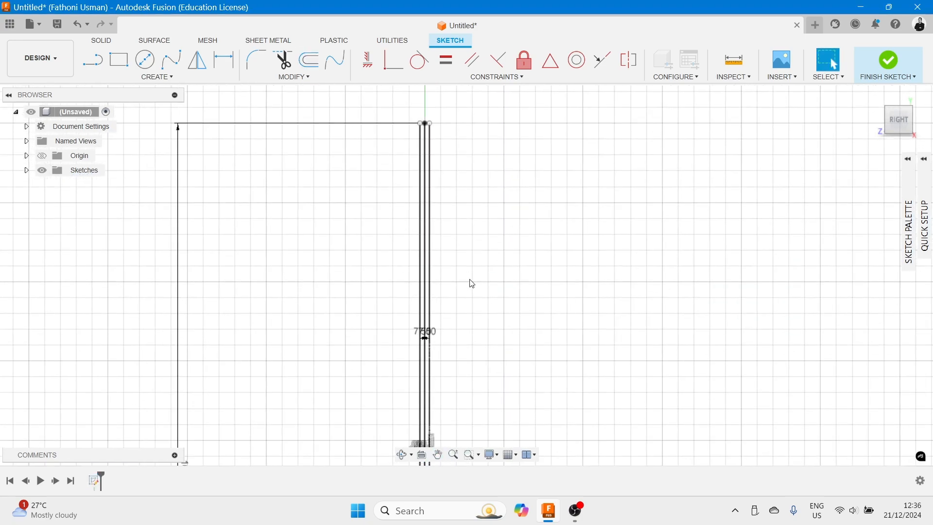
{"action": "scroll", "coordinate": [495, 165], "scroll_direction": "down", "scroll_amount": 3}
{"action": "scroll", "coordinate": [495, 166], "scroll_direction": "up", "scroll_amount": 2}
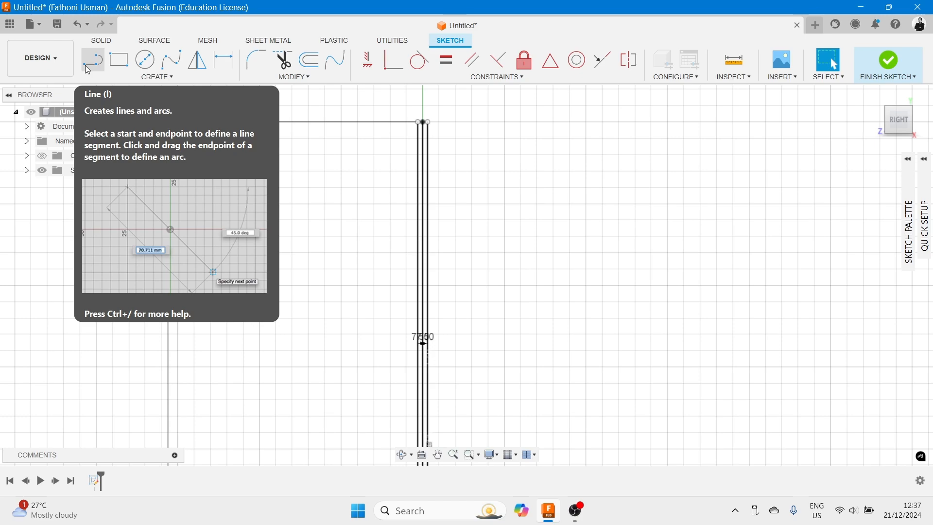
{"action": "left_click", "coordinate": [87, 68]}
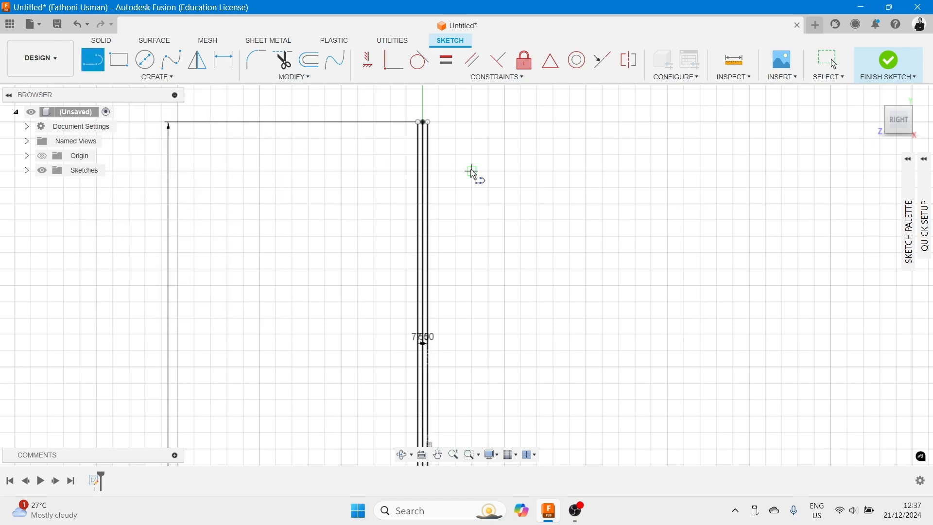
{"action": "left_click", "coordinate": [120, 67]}
{"action": "scroll", "coordinate": [422, 127], "scroll_direction": "down", "scroll_amount": 1}
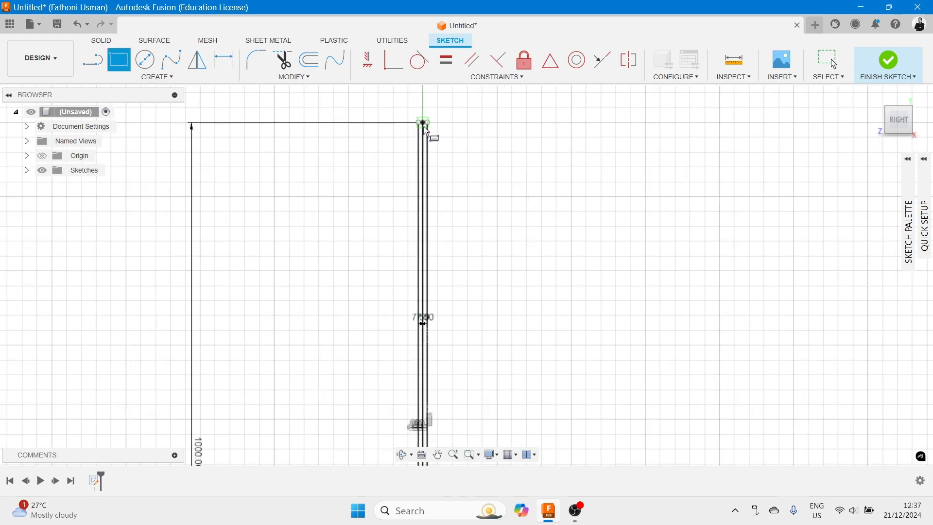
{"action": "left_click", "coordinate": [423, 122]}
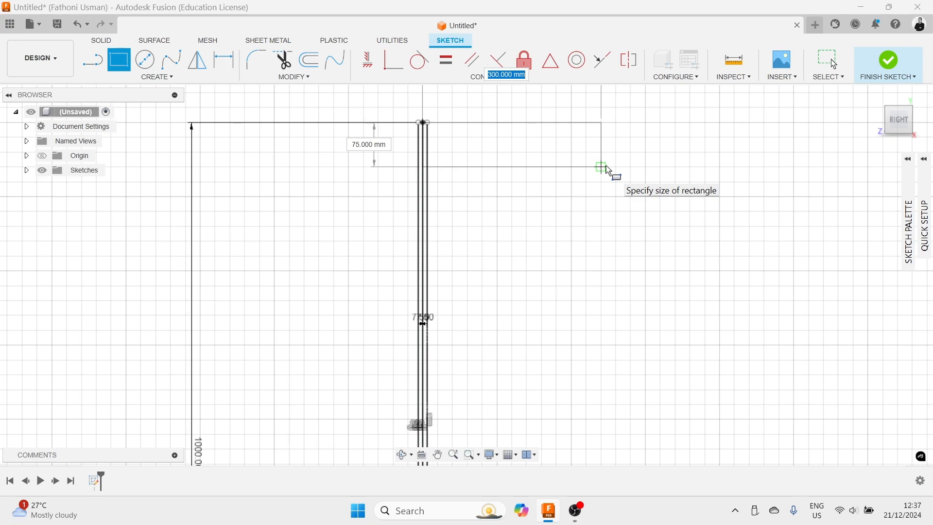
{"action": "type", "text": "20"}
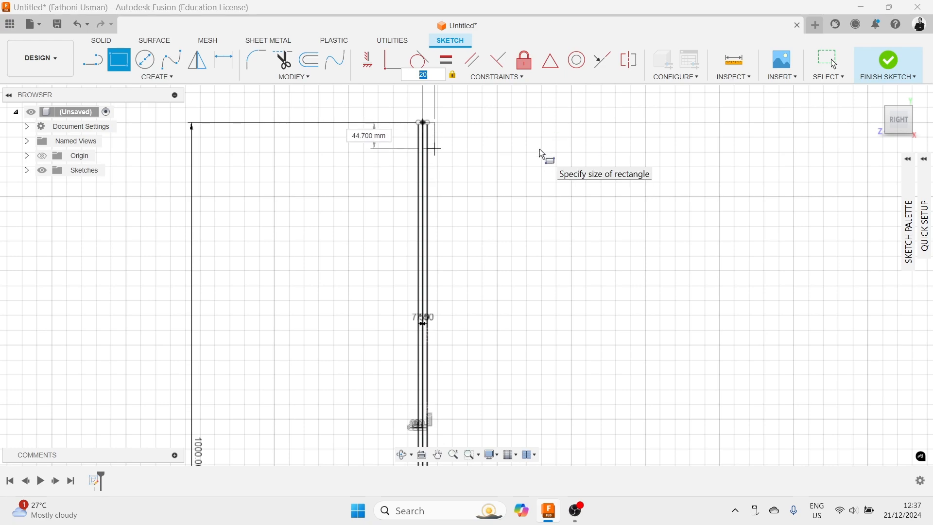
{"action": "type", "text": "3"}
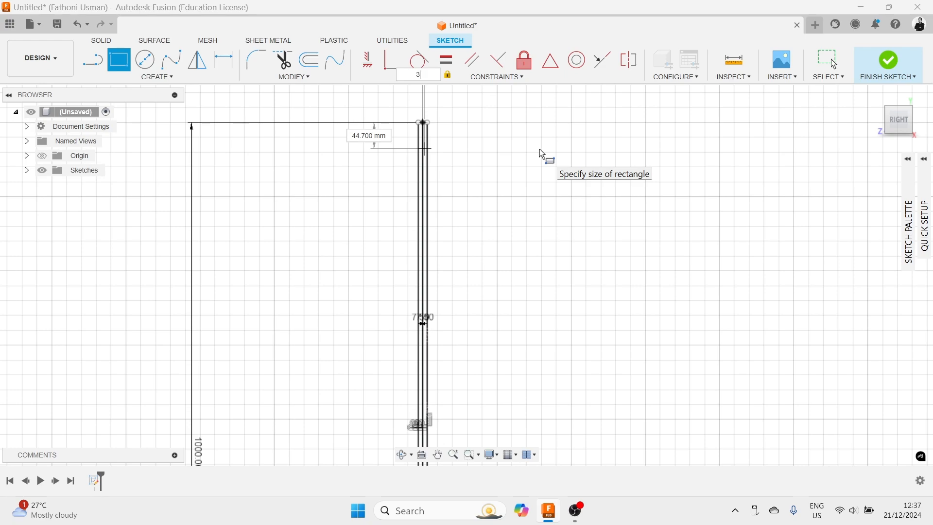
{"action": "type", "text": "75"}
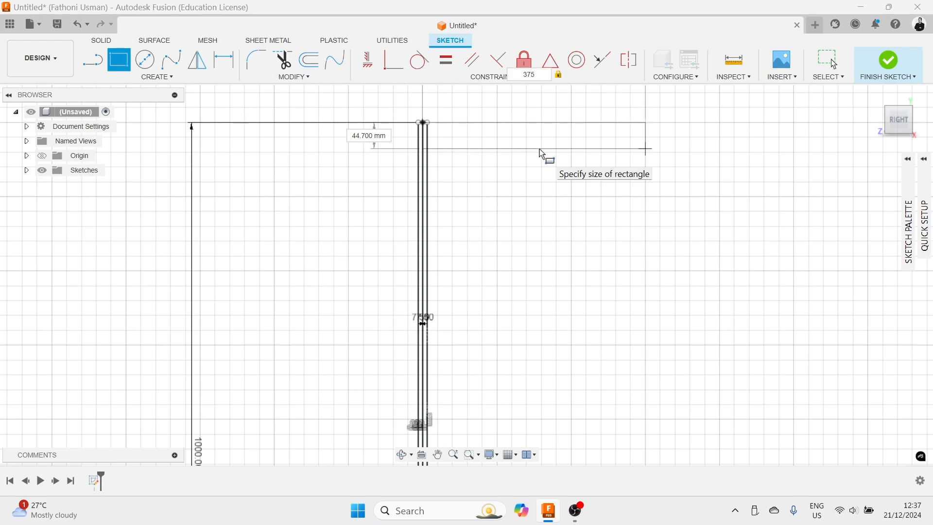
{"action": "mouse_move", "coordinate": [540, 151]}
{"action": "middle_mouse_down"}
{"action": "mouse_move", "coordinate": [521, 255]}
{"action": "mouse_move", "coordinate": [526, 293]}
{"action": "middle_mouse_up"}
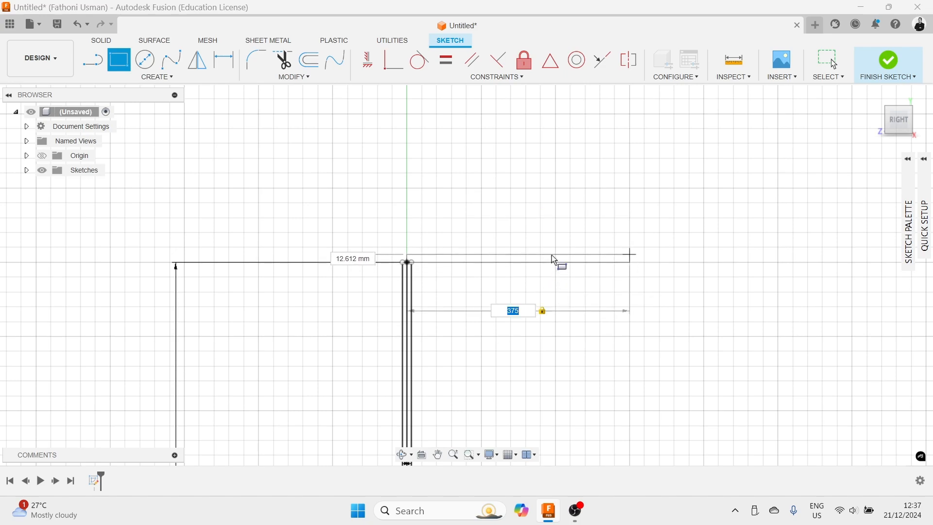
{"action": "mouse_move", "coordinate": [552, 255]}
{"action": "middle_mouse_down"}
{"action": "mouse_move", "coordinate": [551, 281]}
{"action": "mouse_move", "coordinate": [558, 181]}
{"action": "mouse_move", "coordinate": [556, 200]}
{"action": "middle_mouse_up"}
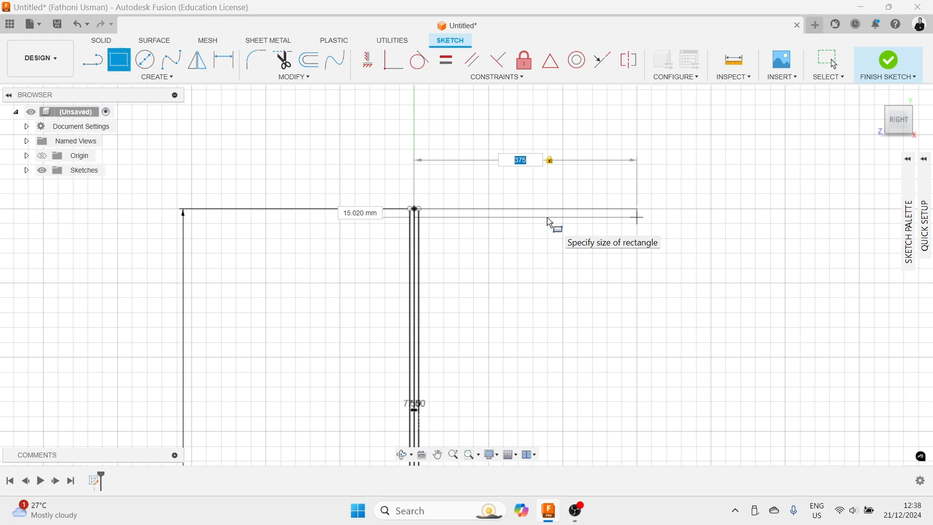
{"action": "key", "text": "Tab"}
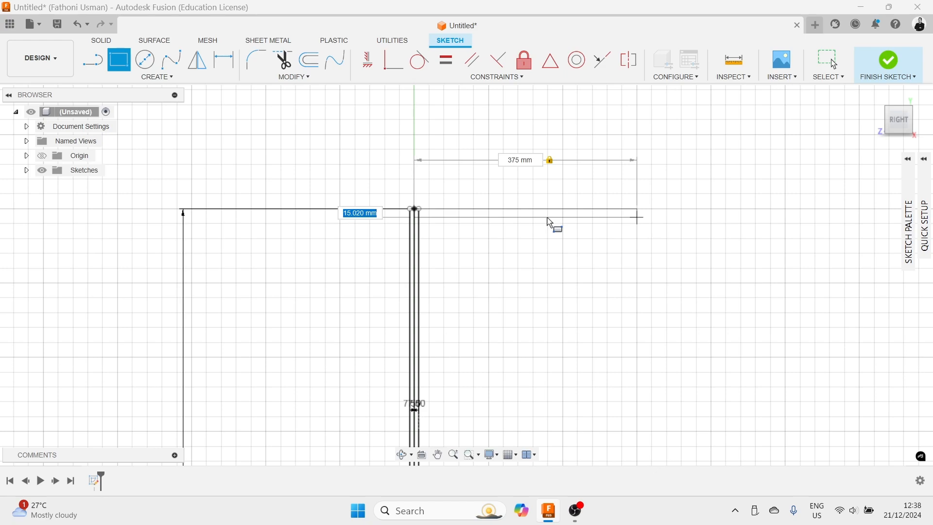
{"action": "type", "text": "20"}
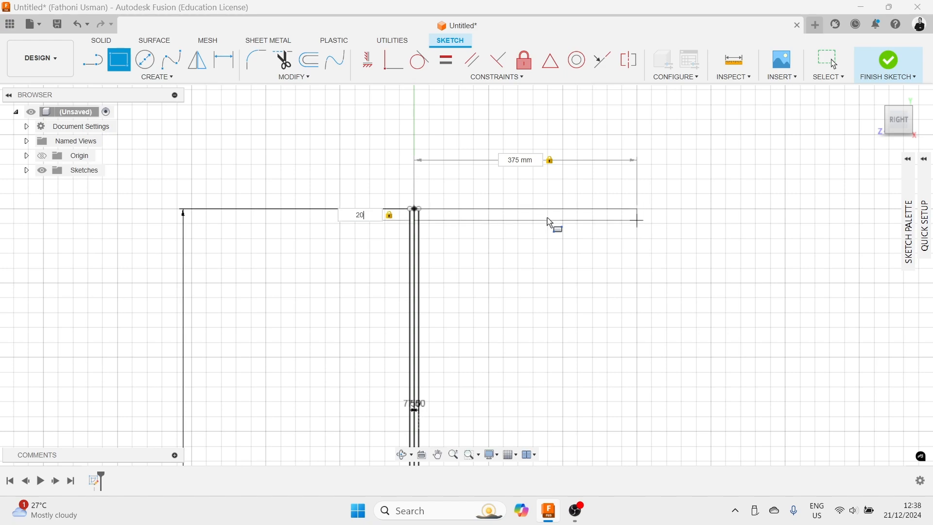
{"action": "key", "text": "Return"}
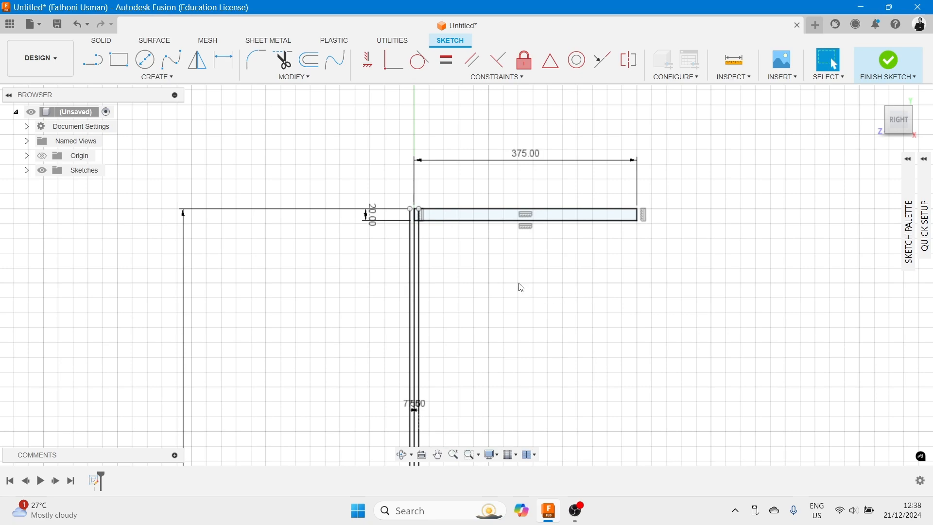
- Move the 20 mm height dimension to the right end of the rectangle
{"action": "left_click_drag", "start_coordinate": [371, 214], "coordinate": [692, 233]}
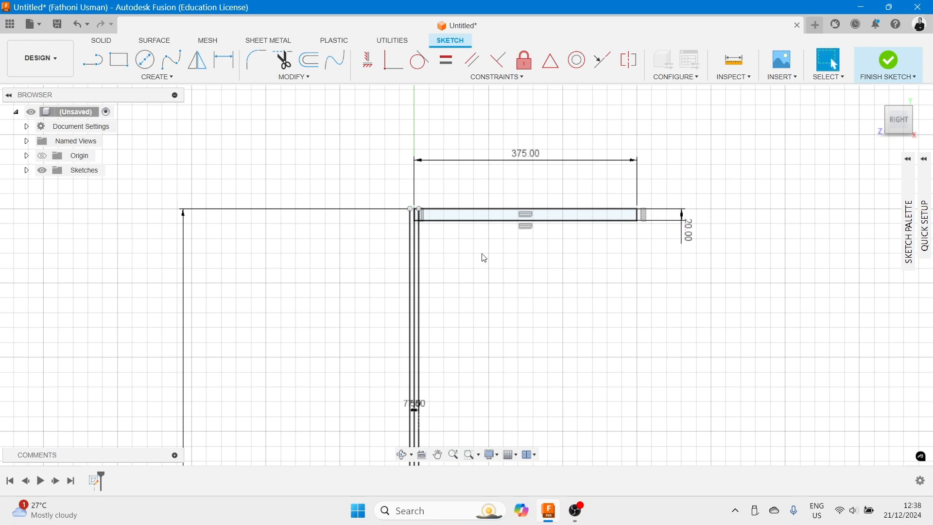
{"action": "scroll", "coordinate": [485, 258], "scroll_direction": "up", "scroll_amount": 5}
{"action": "scroll", "coordinate": [403, 229], "scroll_direction": "up", "scroll_amount": 1}
{"action": "scroll", "coordinate": [421, 238], "scroll_direction": "up", "scroll_amount": 1}
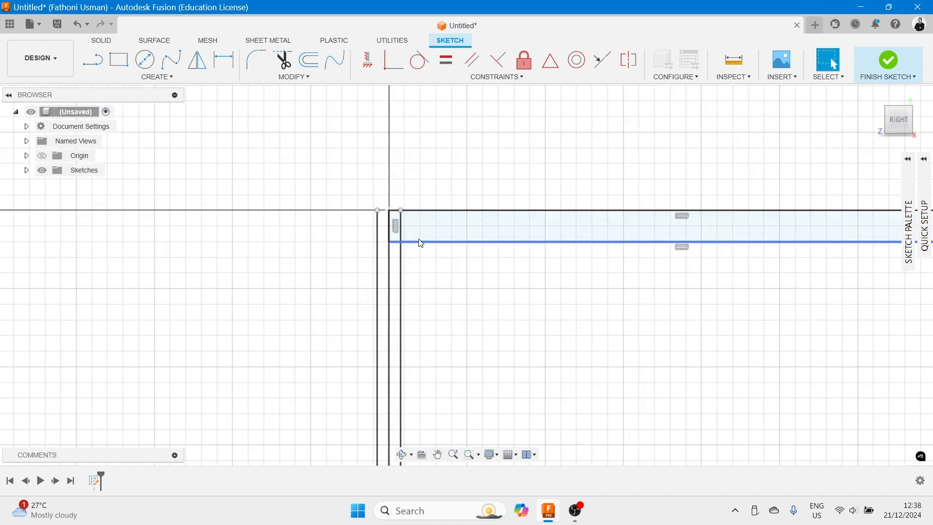
- Trim the right offset line's segment that runs inside the rectangle
{"action": "middle_click_drag", "start_coordinate": [424, 261], "coordinate": [510, 266]}
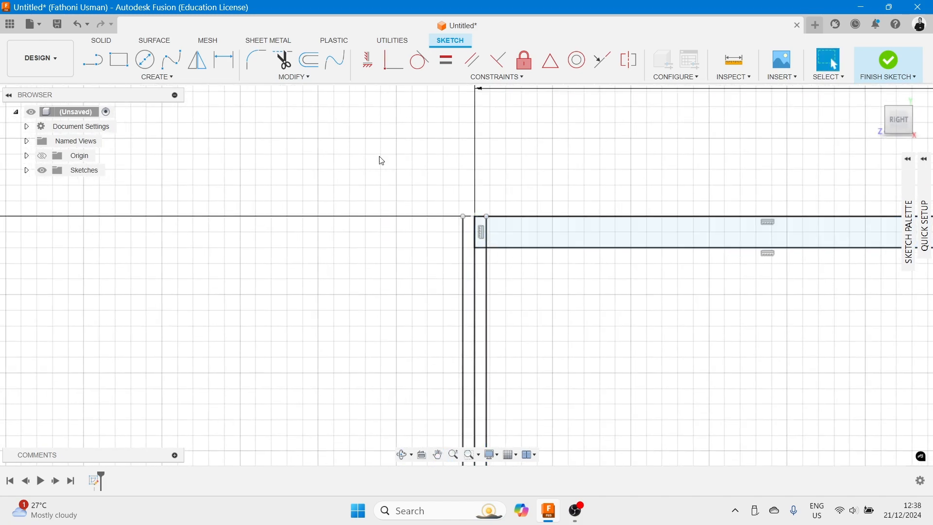
{"action": "left_click", "coordinate": [283, 60]}
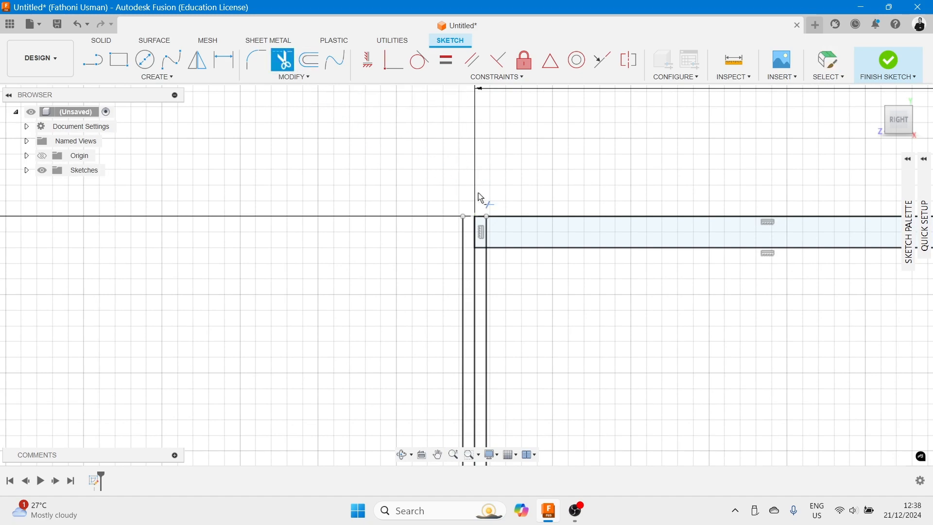
{"action": "left_click", "coordinate": [487, 235]}
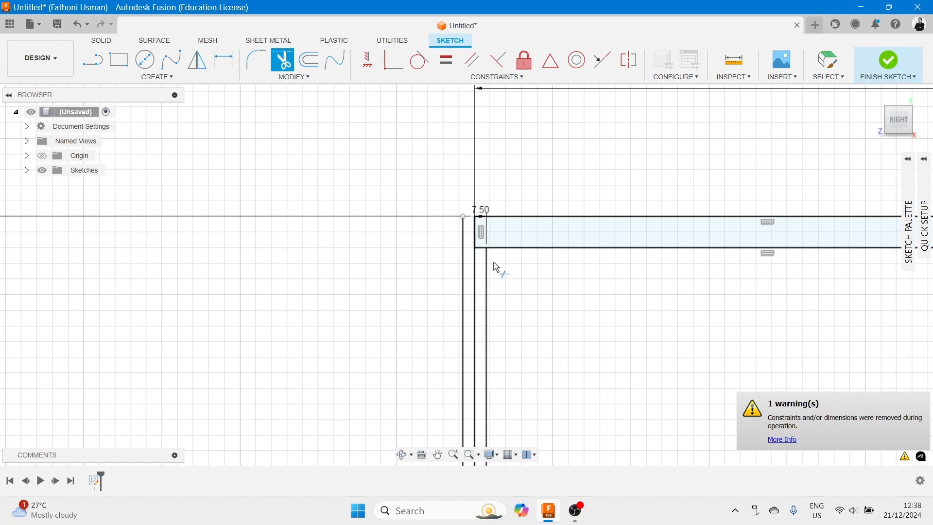
{"action": "scroll", "coordinate": [494, 260], "scroll_direction": "down", "scroll_amount": 5}
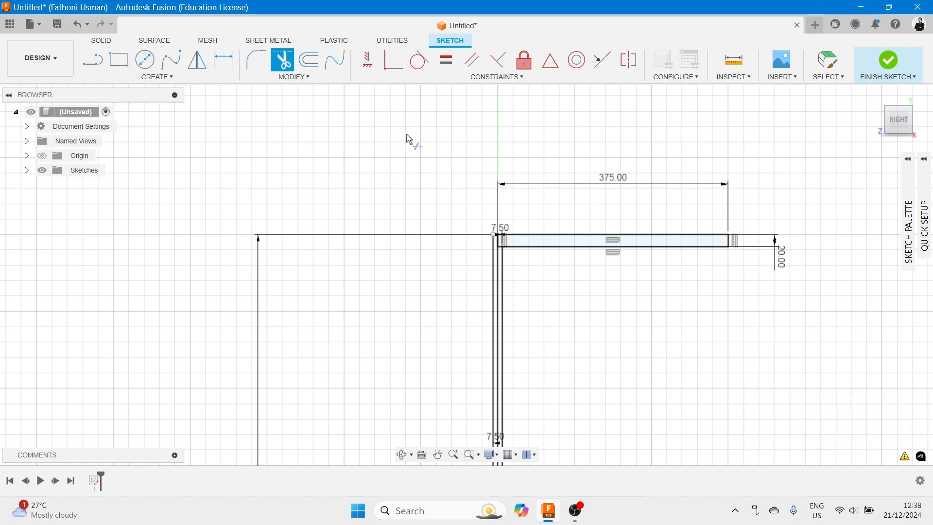
{"action": "key", "text": "Escape"}
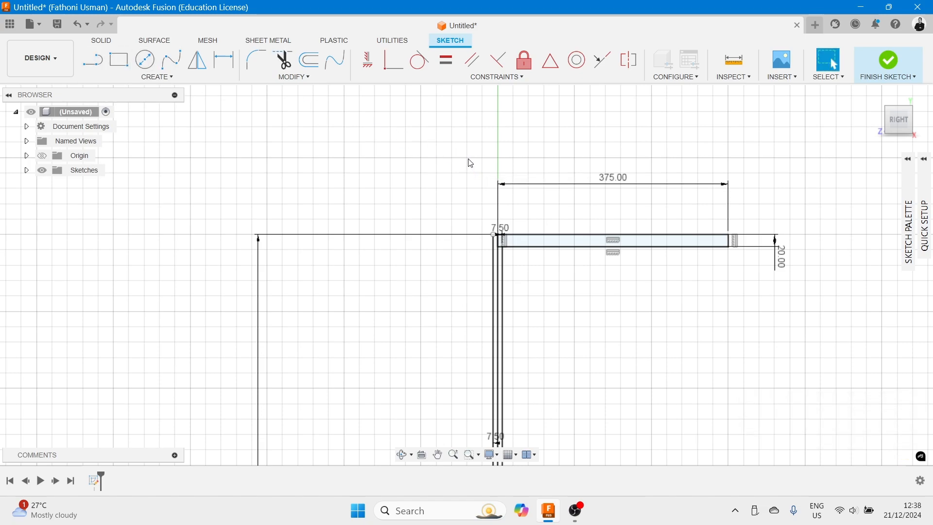
- Mirror the rectangle and right offset line about the central vertical line
{"action": "left_click_drag", "start_coordinate": [496, 214], "coordinate": [757, 261]}
{"action": "scroll", "coordinate": [523, 264], "scroll_direction": "down", "scroll_amount": 3}
{"action": "scroll", "coordinate": [523, 264], "scroll_direction": "up", "scroll_amount": 3}
{"action": "scroll", "coordinate": [522, 263], "scroll_direction": "down", "scroll_amount": 3}
{"action": "scroll", "coordinate": [521, 262], "scroll_direction": "up", "scroll_amount": 3}
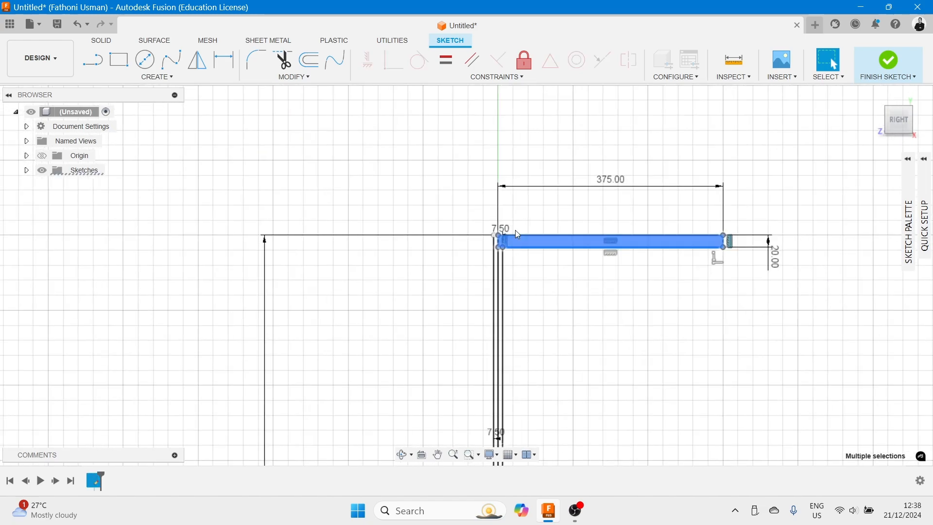
{"action": "left_click", "coordinate": [199, 63]}
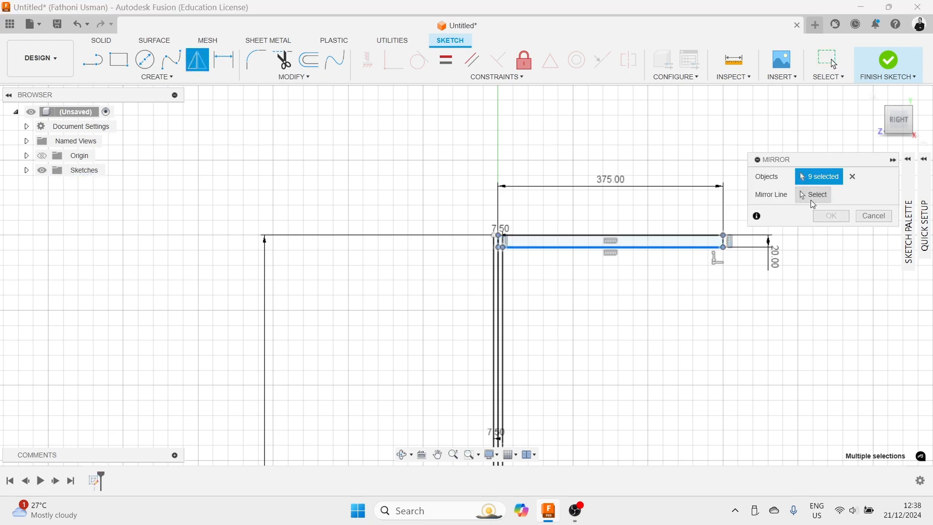
{"action": "left_click", "coordinate": [499, 268]}
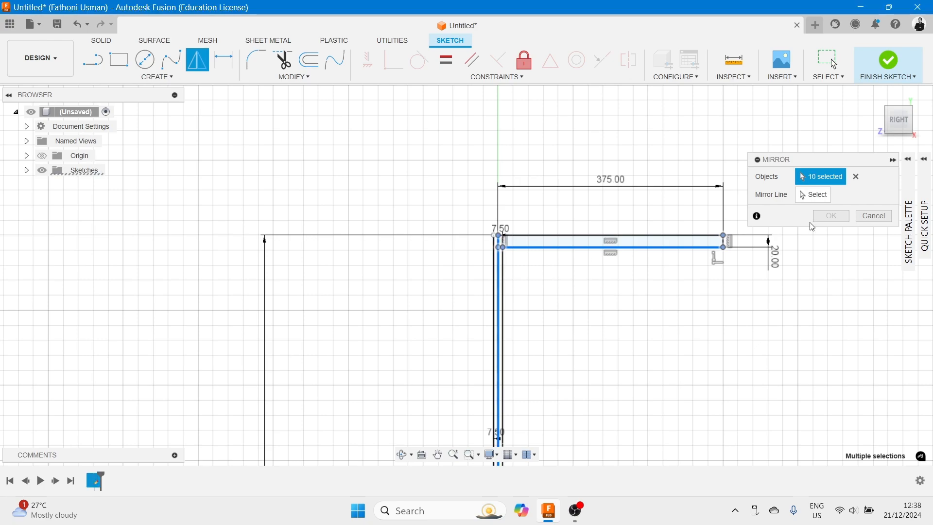
{"action": "left_click", "coordinate": [819, 195]}
{"action": "scroll", "coordinate": [496, 236], "scroll_direction": "up", "scroll_amount": 3}
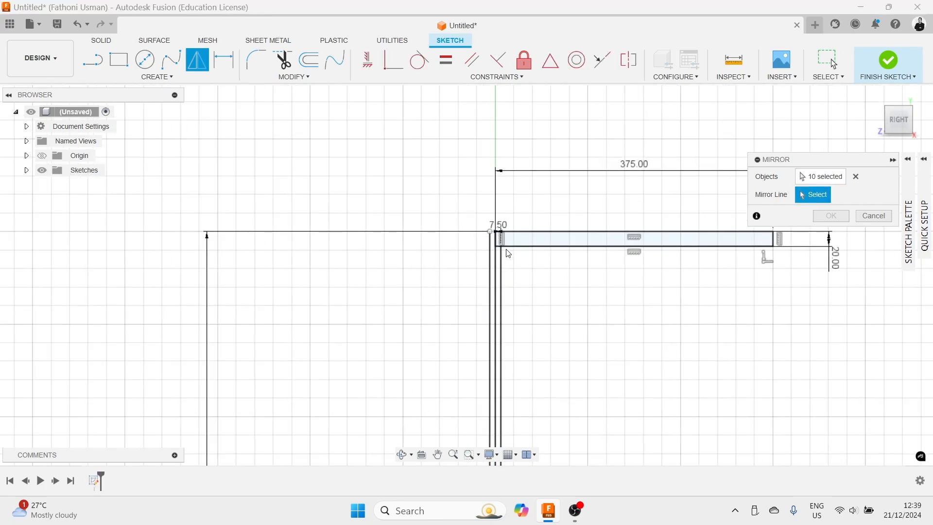
{"action": "left_click", "coordinate": [494, 238]}
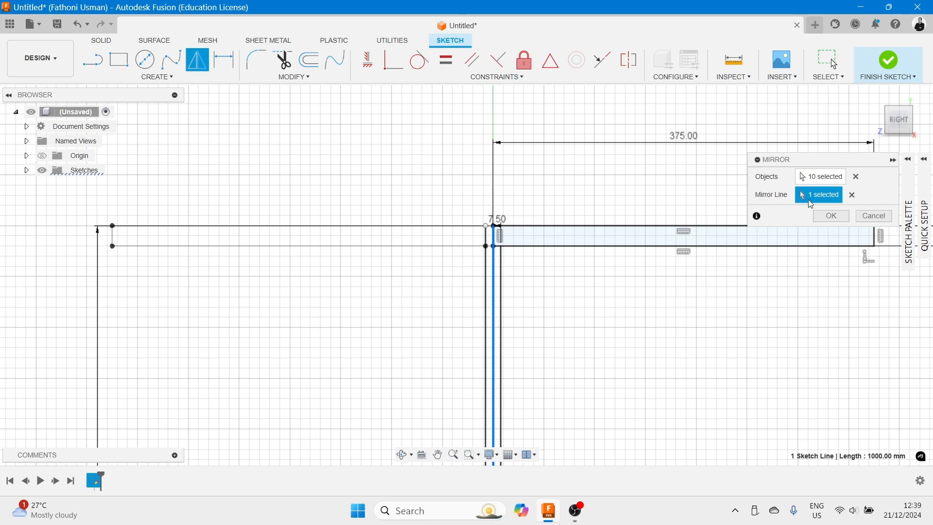
{"action": "left_click", "coordinate": [831, 218]}
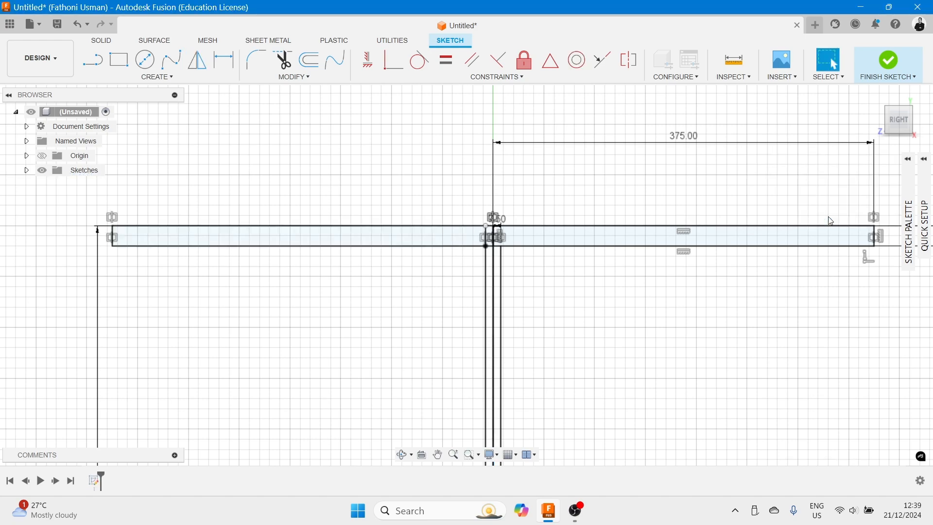
- Trim the left offset line and the leftover segment inside the mirrored rectangle
{"action": "scroll", "coordinate": [546, 271], "scroll_direction": "up", "scroll_amount": 5}
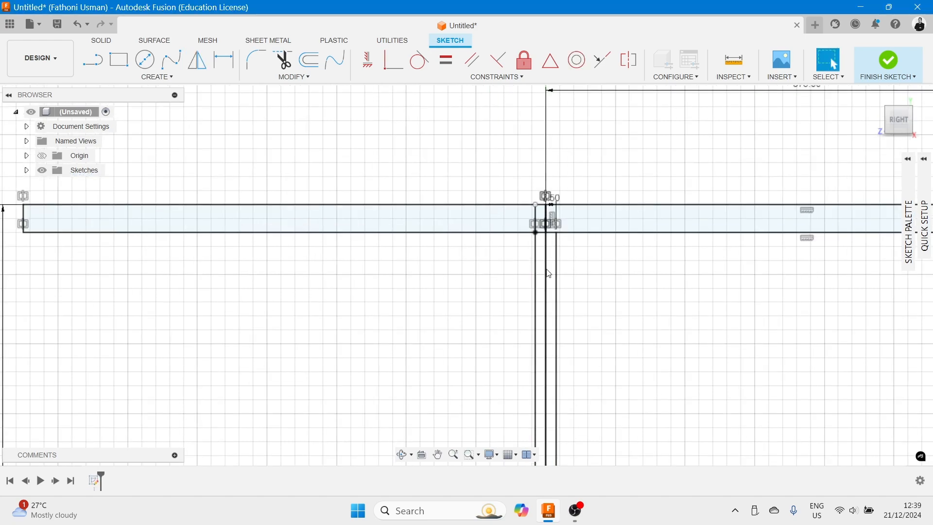
{"action": "mouse_move", "coordinate": [590, 271]}
{"action": "middle_mouse_down"}
{"action": "mouse_move", "coordinate": [565, 304]}
{"action": "mouse_move", "coordinate": [525, 306]}
{"action": "middle_mouse_up"}
{"action": "scroll", "coordinate": [525, 307], "scroll_direction": "up", "scroll_amount": 2}
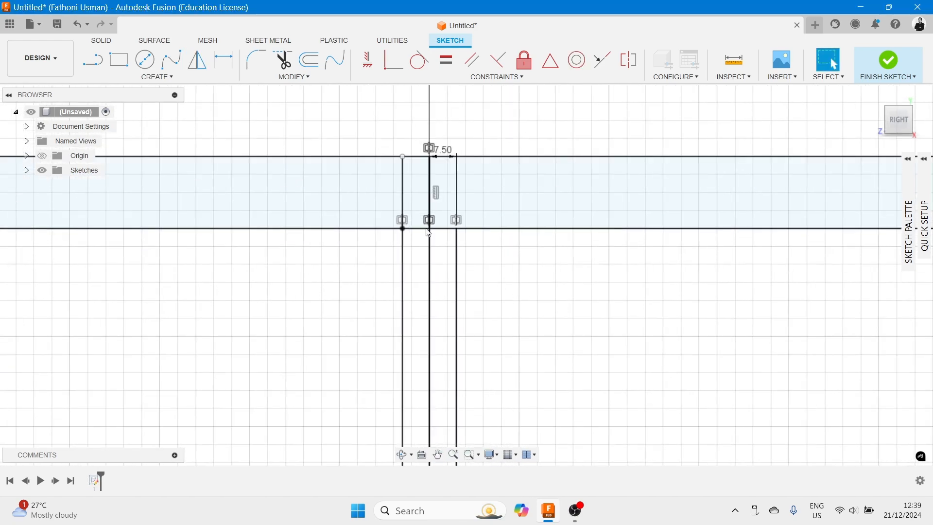
{"action": "left_click", "coordinate": [283, 60]}
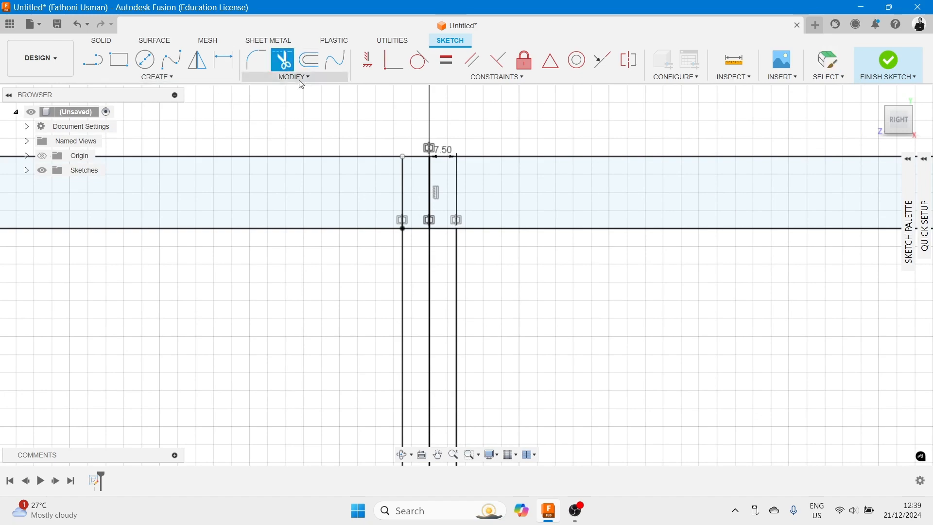
{"action": "left_click", "coordinate": [403, 195]}
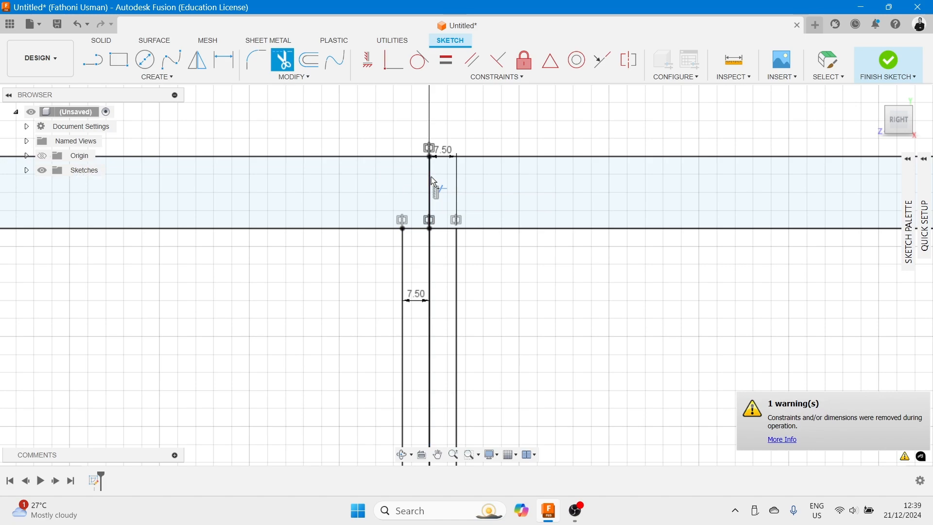
{"action": "left_click", "coordinate": [431, 177]}
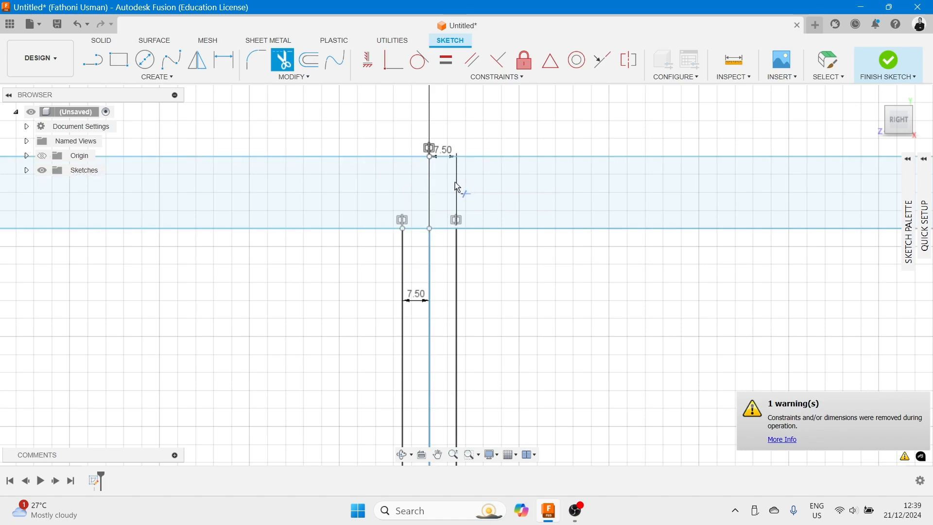
{"action": "scroll", "coordinate": [487, 259], "scroll_direction": "up", "scroll_amount": 2}
{"action": "scroll", "coordinate": [486, 255], "scroll_direction": "down", "scroll_amount": 4}
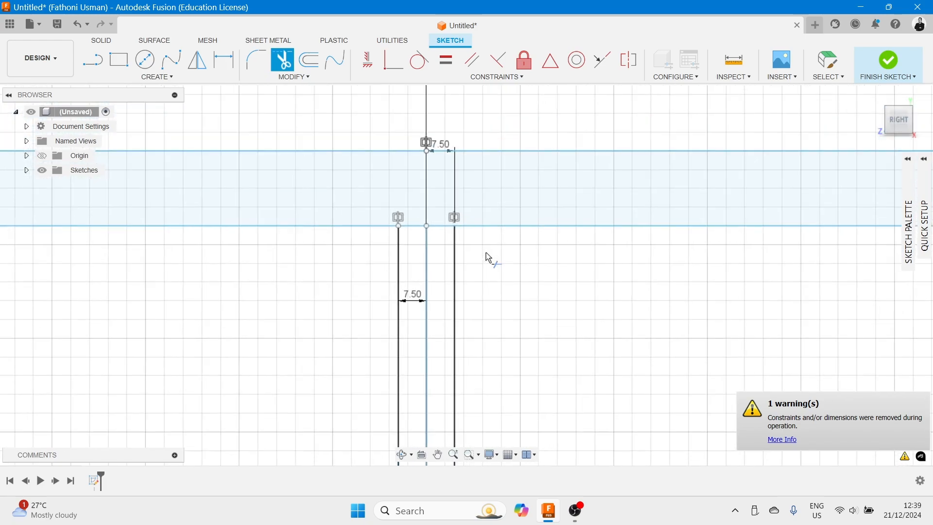
{"action": "scroll", "coordinate": [492, 236], "scroll_direction": "up", "scroll_amount": 3}
{"action": "key", "text": "Escape"}
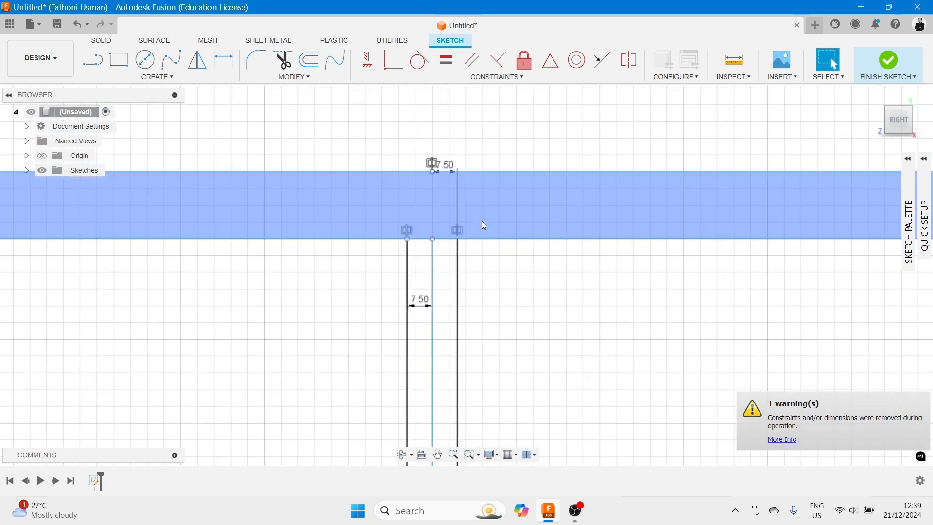
- Move the 7.50 offset dimension above the rectangles
{"action": "left_click", "coordinate": [444, 172]}
{"action": "left_click_drag", "start_coordinate": [446, 165], "coordinate": [450, 130]}
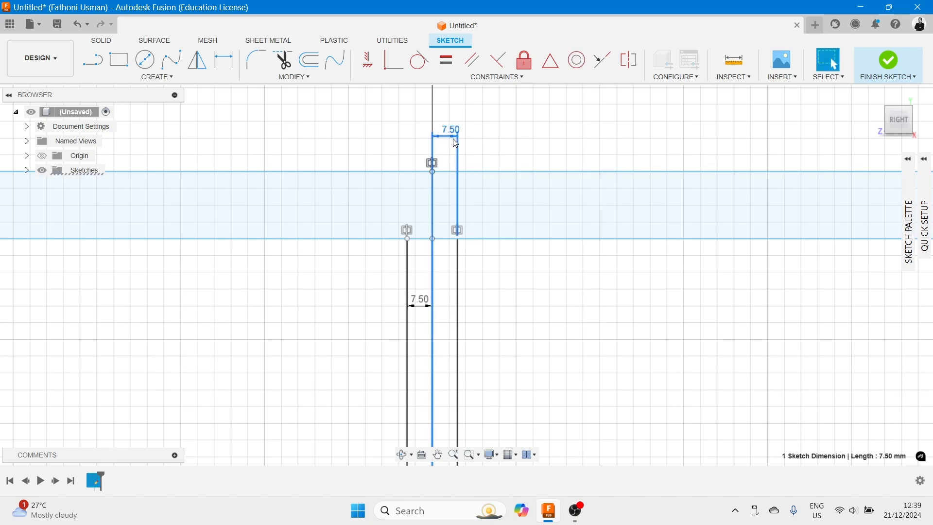
- Delete the upper 7.50 offset dimension
{"action": "key", "text": "Delete"}
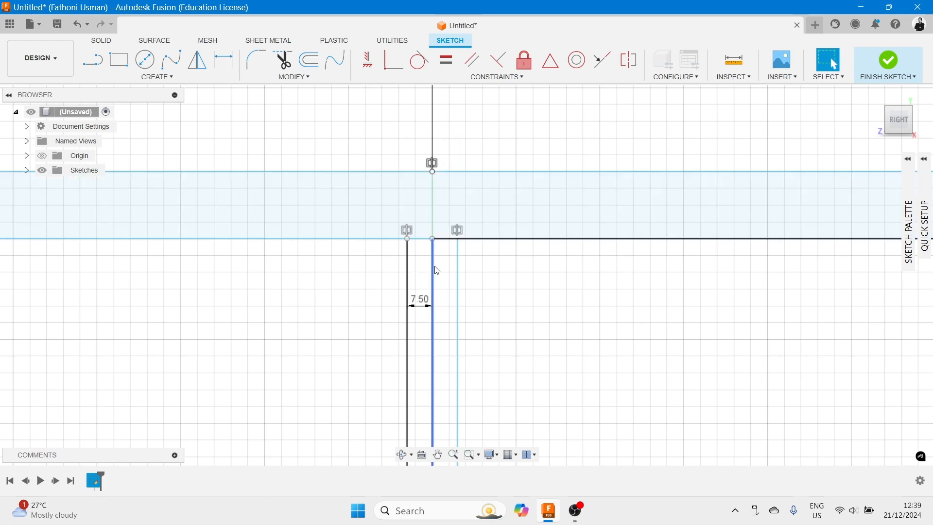
{"action": "scroll", "coordinate": [452, 270], "scroll_direction": "up", "scroll_amount": 2}
{"action": "scroll", "coordinate": [520, 270], "scroll_direction": "down", "scroll_amount": 3}
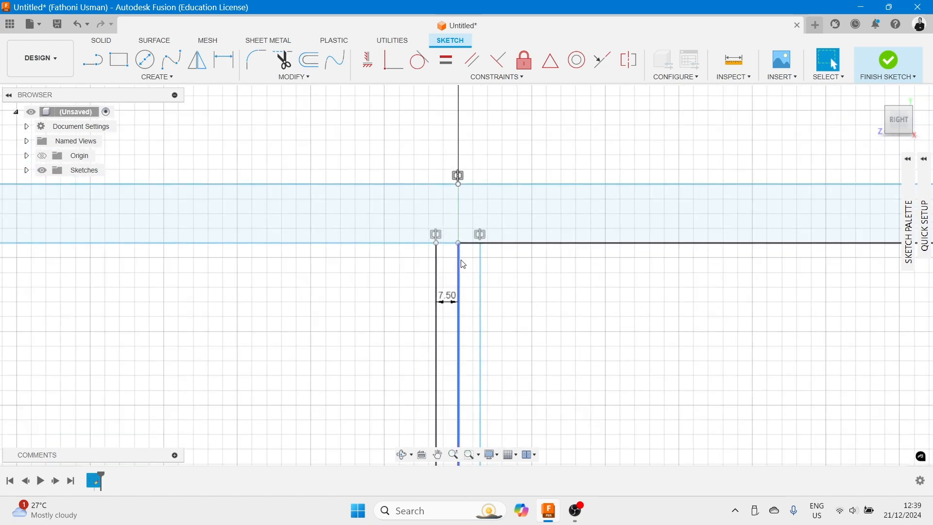
- Delete the central vertical line segment between the two offset lines
{"action": "left_click", "coordinate": [460, 267]}
{"action": "key", "text": "Delete"}
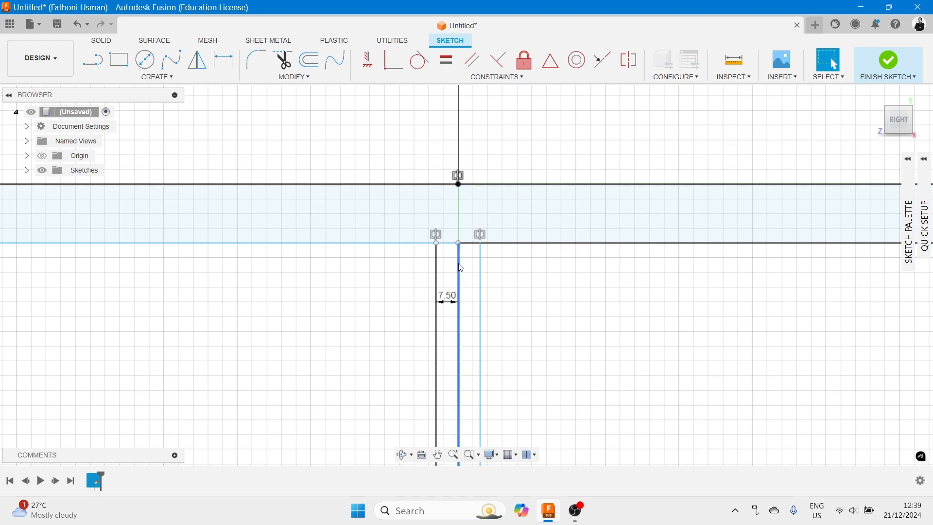
{"action": "left_click", "coordinate": [458, 274]}
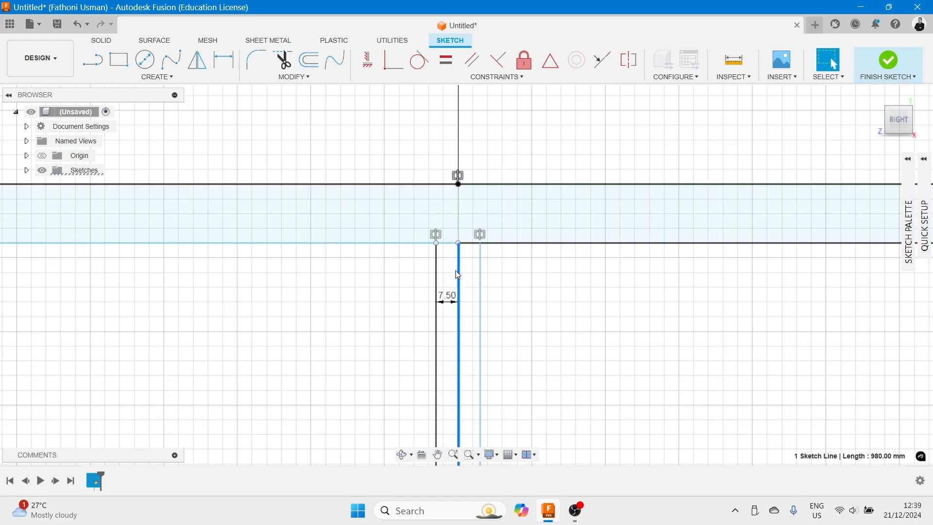
{"action": "key", "text": "Delete"}
{"action": "scroll", "coordinate": [470, 280], "scroll_direction": "up", "scroll_amount": 2}
{"action": "scroll", "coordinate": [488, 283], "scroll_direction": "down", "scroll_amount": 2}
{"action": "scroll", "coordinate": [486, 277], "scroll_direction": "up", "scroll_amount": 2}
{"action": "scroll", "coordinate": [478, 269], "scroll_direction": "down", "scroll_amount": 2}
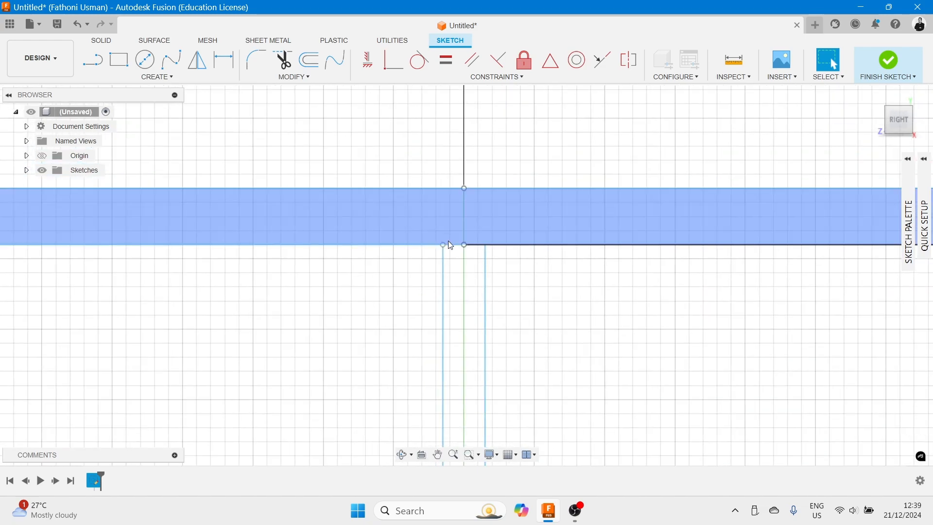
- Trim the flange rectangle's bottom edge between the two offset lines
{"action": "left_click", "coordinate": [449, 244]}
{"action": "key", "text": "Escape"}
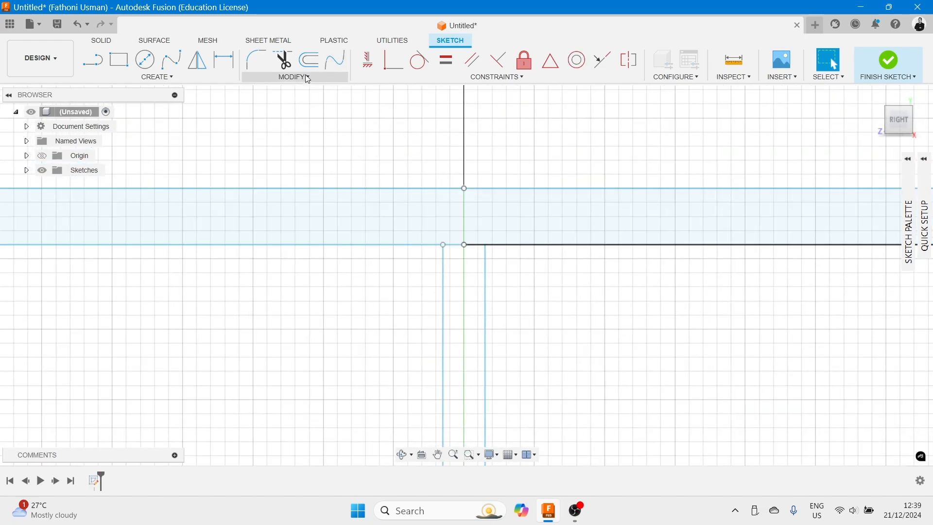
{"action": "left_click", "coordinate": [284, 60]}
{"action": "left_click", "coordinate": [450, 245]}
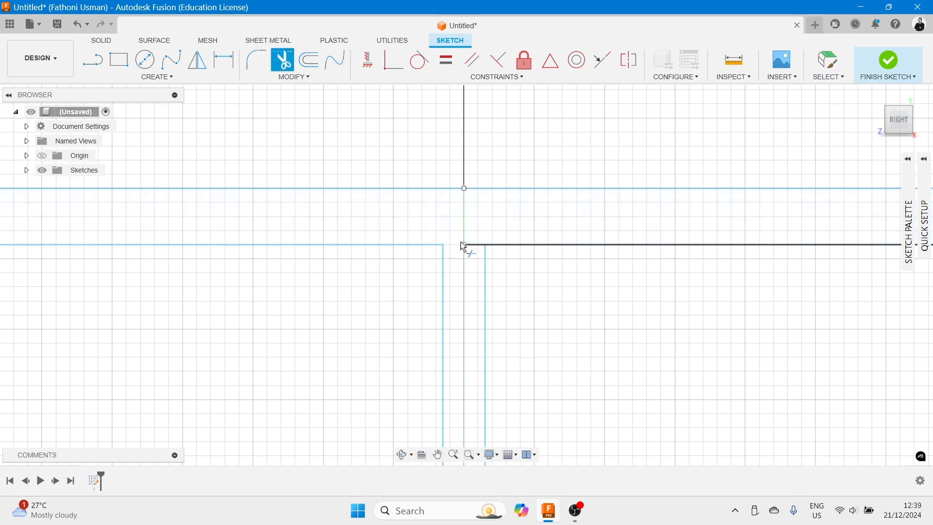
{"action": "left_click", "coordinate": [479, 245]}
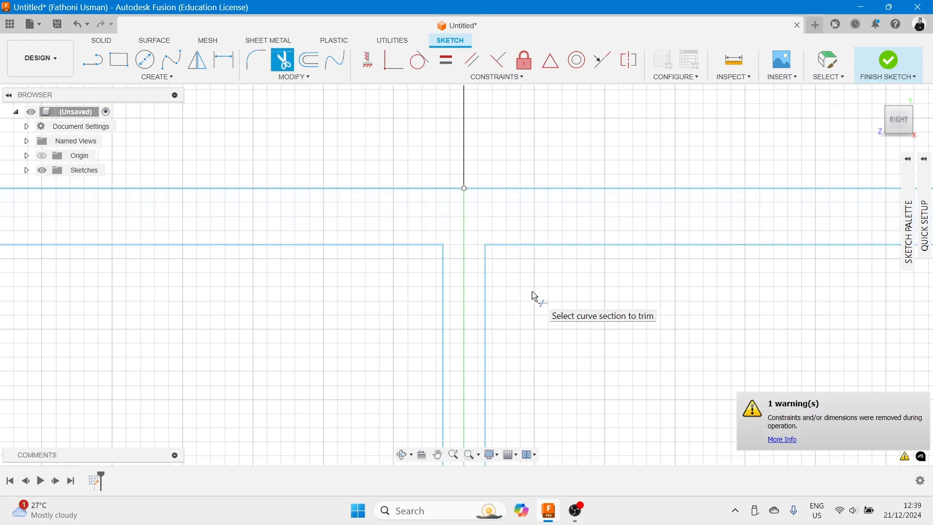
- Draw a horizontal line about 42.5 mm long from the right offset line's lower end along the horizontal axis
{"action": "scroll", "coordinate": [527, 278], "scroll_direction": "down", "scroll_amount": 5}
{"action": "scroll", "coordinate": [572, 249], "scroll_direction": "down", "scroll_amount": 2}
{"action": "middle_click_drag", "start_coordinate": [578, 299], "coordinate": [534, 184]}
{"action": "scroll", "coordinate": [562, 305], "scroll_direction": "down", "scroll_amount": 4}
{"action": "middle_click_drag", "start_coordinate": [529, 319], "coordinate": [461, 166]}
{"action": "scroll", "coordinate": [483, 276], "scroll_direction": "down", "scroll_amount": 2}
{"action": "scroll", "coordinate": [483, 277], "scroll_direction": "up", "scroll_amount": 6}
{"action": "middle_click_drag", "start_coordinate": [477, 292], "coordinate": [489, 172]}
{"action": "left_click", "coordinate": [93, 60]}
{"action": "scroll", "coordinate": [426, 299], "scroll_direction": "up", "scroll_amount": 4}
{"action": "scroll", "coordinate": [413, 243], "scroll_direction": "up", "scroll_amount": 3}
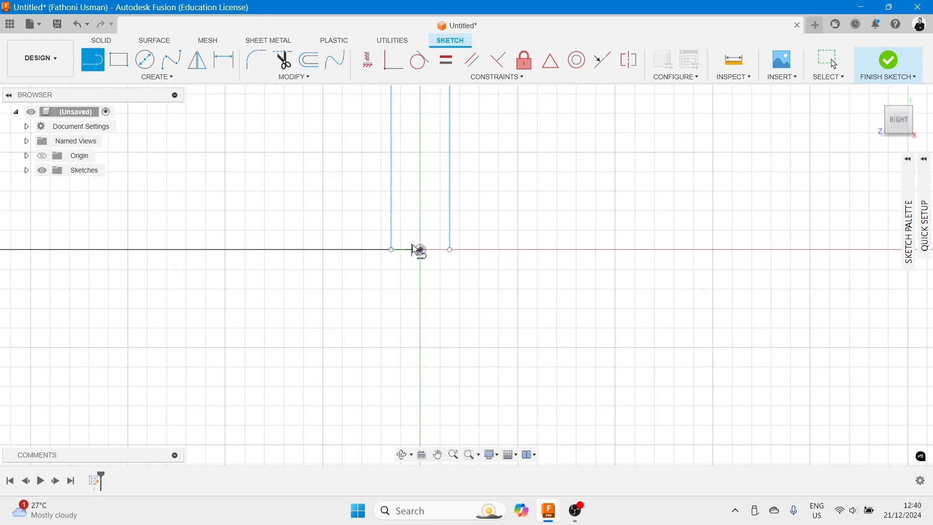
{"action": "left_click", "coordinate": [450, 250]}
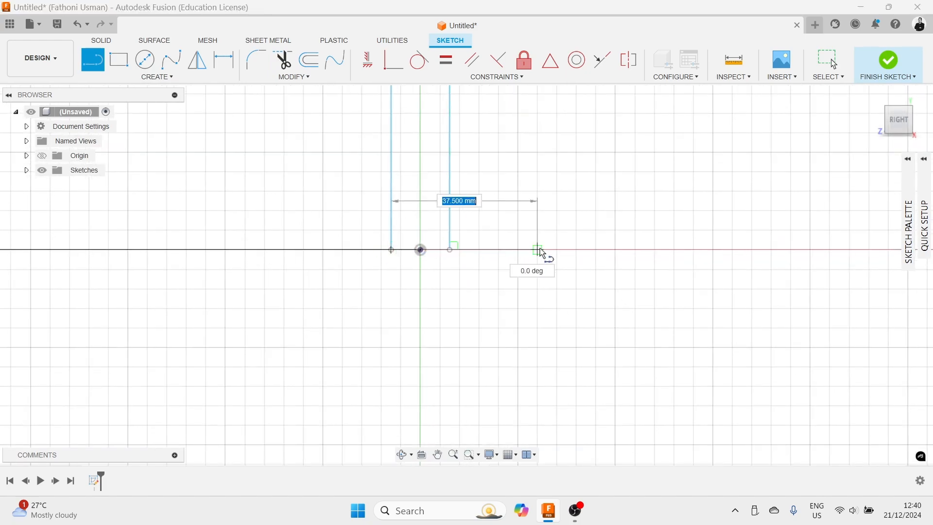
{"action": "left_click", "coordinate": [558, 250]}
{"action": "left_click", "coordinate": [497, 302]}
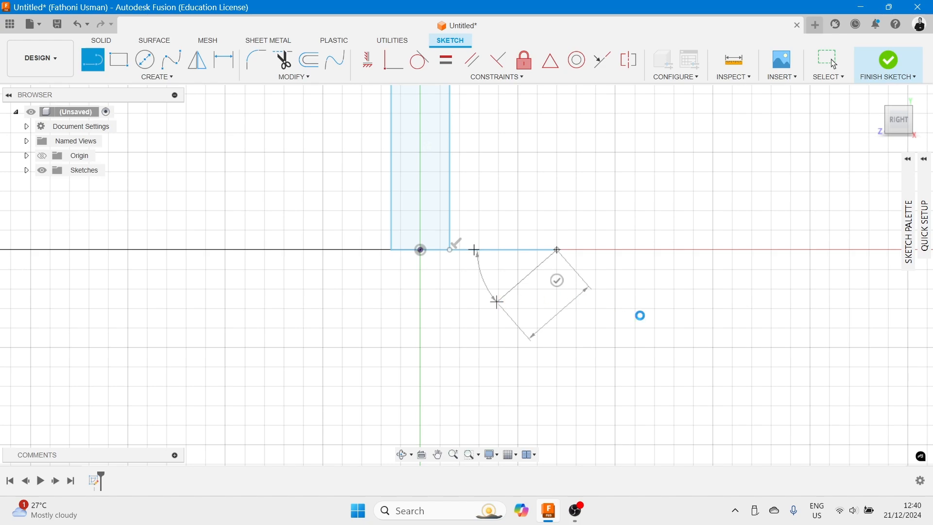
{"action": "key", "text": "Escape"}
{"action": "scroll", "coordinate": [528, 311], "scroll_direction": "up", "scroll_amount": 1}
{"action": "scroll", "coordinate": [531, 300], "scroll_direction": "down", "scroll_amount": 4}
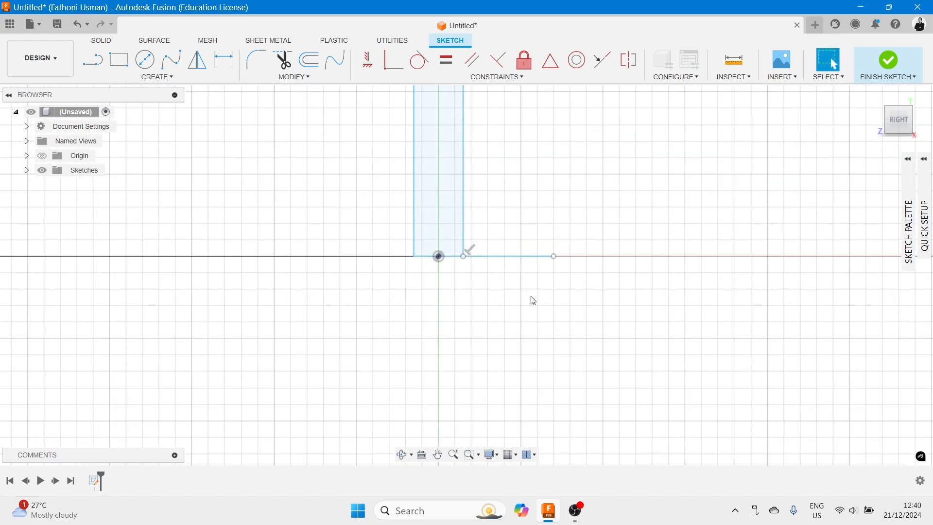
{"action": "scroll", "coordinate": [566, 254], "scroll_direction": "down", "scroll_amount": 5}
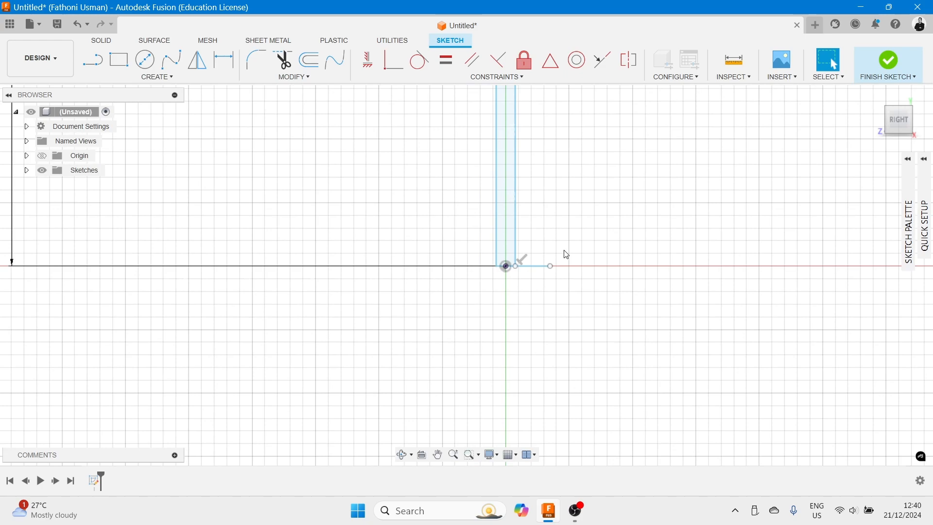
{"action": "middle_click_drag", "start_coordinate": [622, 216], "coordinate": [605, 336]}
{"action": "scroll", "coordinate": [608, 287], "scroll_direction": "up", "scroll_amount": 1}
{"action": "scroll", "coordinate": [610, 270], "scroll_direction": "down", "scroll_amount": 8}
{"action": "middle_click_drag", "start_coordinate": [621, 247], "coordinate": [596, 348]}
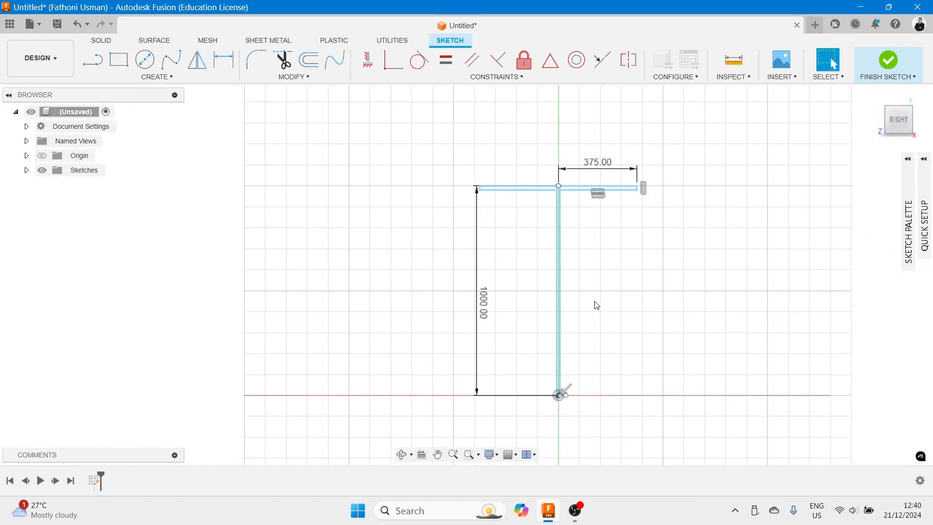
{"action": "mouse_move", "coordinate": [292, 116]}
{"action": "left_mouse_down"}
{"action": "mouse_move", "coordinate": [368, 160]}
{"action": "mouse_move", "coordinate": [396, 188]}
{"action": "mouse_move", "coordinate": [395, 172]}
{"action": "mouse_move", "coordinate": [295, 119]}
{"action": "left_mouse_up"}
{"action": "left_click_drag", "start_coordinate": [603, 271], "coordinate": [516, 178]}
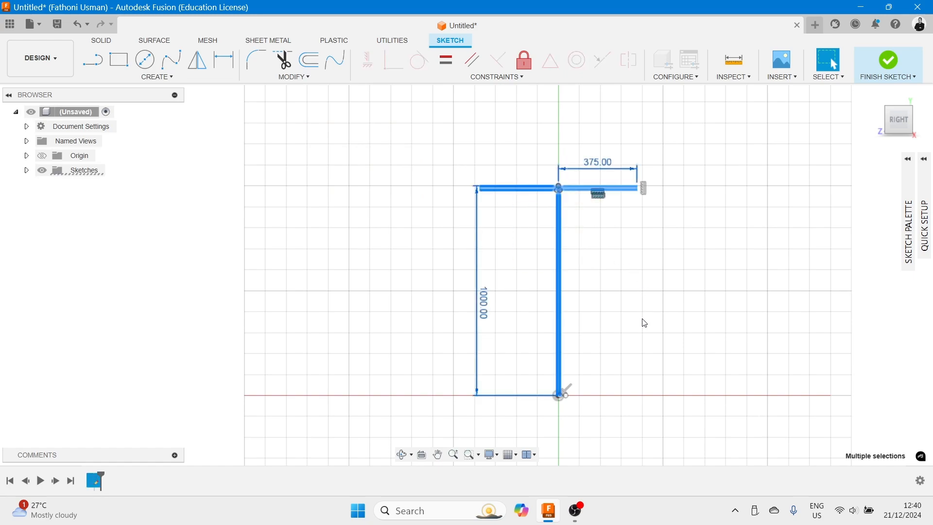
{"action": "middle_click_drag", "start_coordinate": [645, 323], "coordinate": [627, 302]}
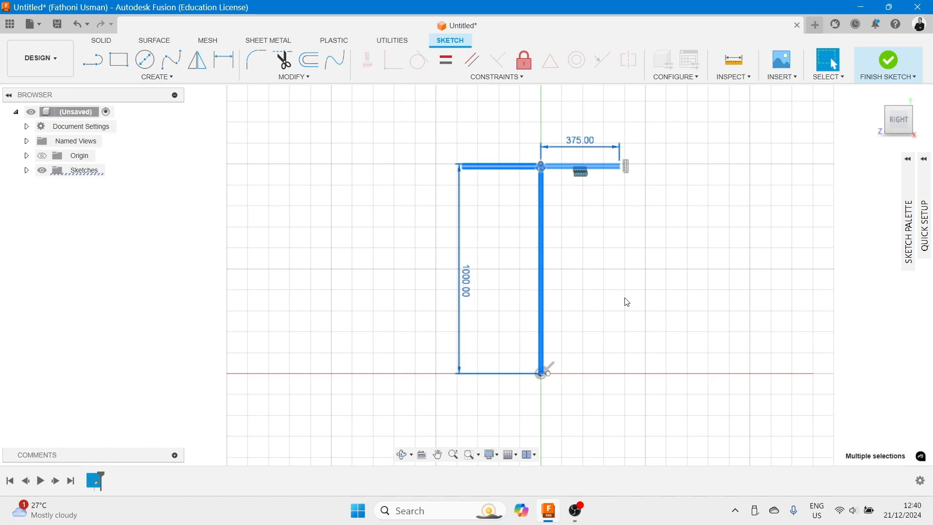
{"action": "middle_click_drag", "start_coordinate": [628, 302], "coordinate": [602, 241]}
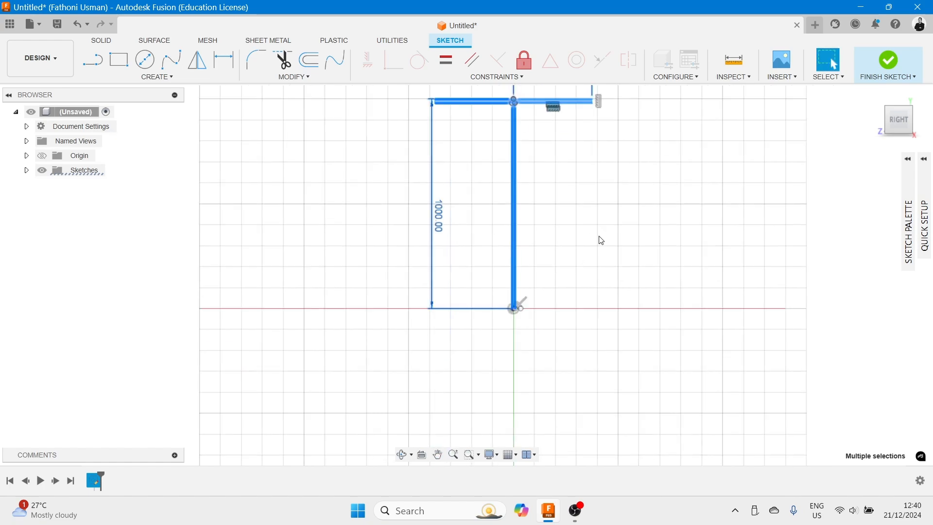
{"action": "left_click", "coordinate": [203, 67]}
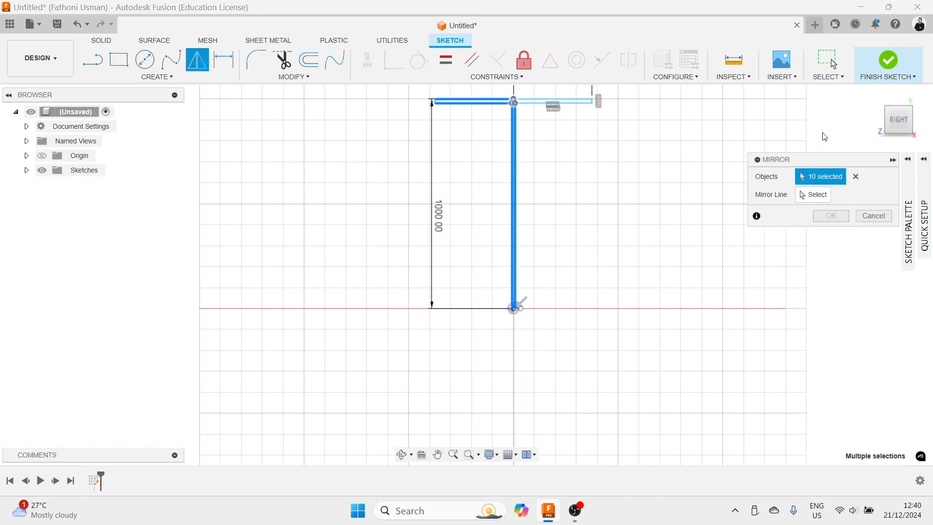
{"action": "left_click", "coordinate": [818, 196]}
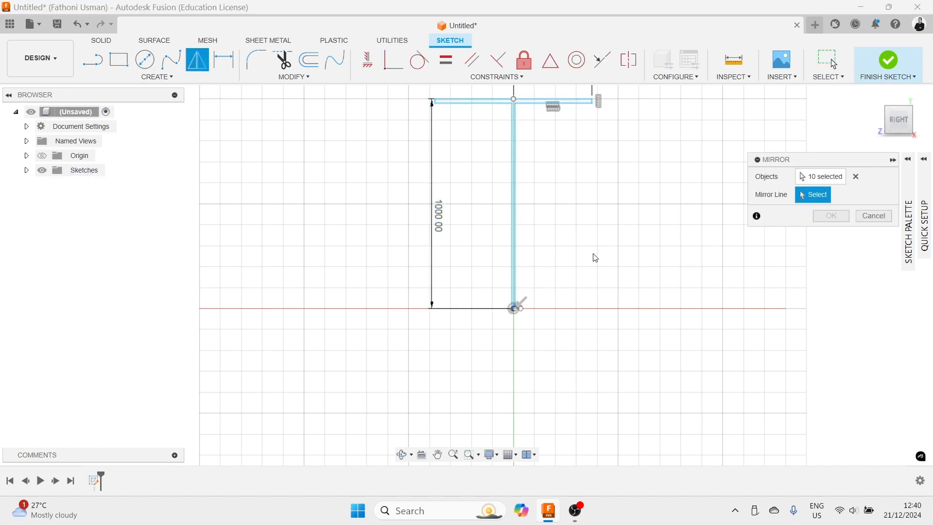
{"action": "scroll", "coordinate": [594, 258], "scroll_direction": "up", "scroll_amount": 10}
{"action": "middle_click_drag", "start_coordinate": [499, 361], "coordinate": [503, 276]}
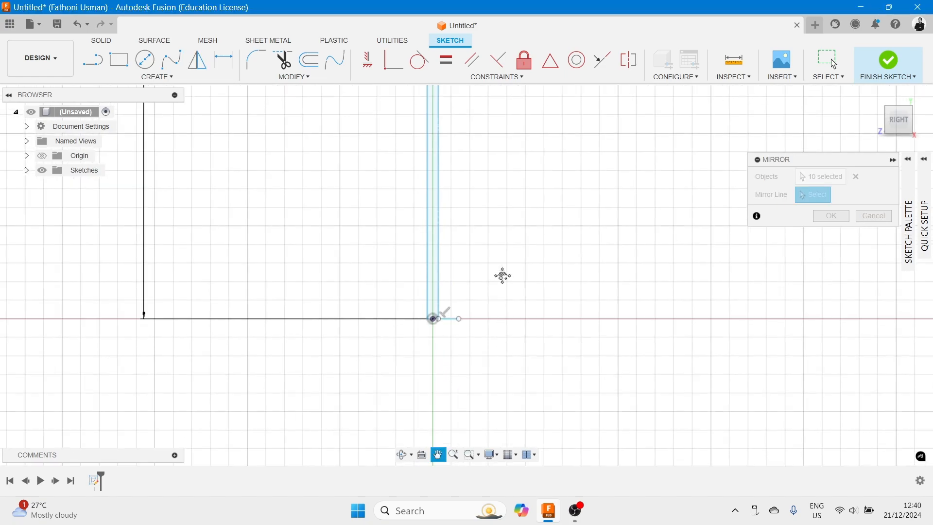
{"action": "left_click", "coordinate": [452, 323]}
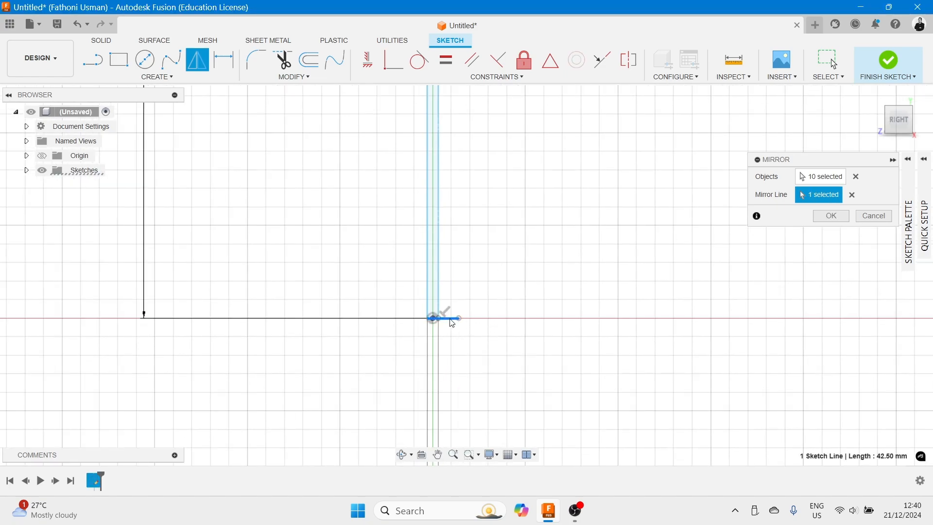
{"action": "scroll", "coordinate": [504, 278], "scroll_direction": "down", "scroll_amount": 10}
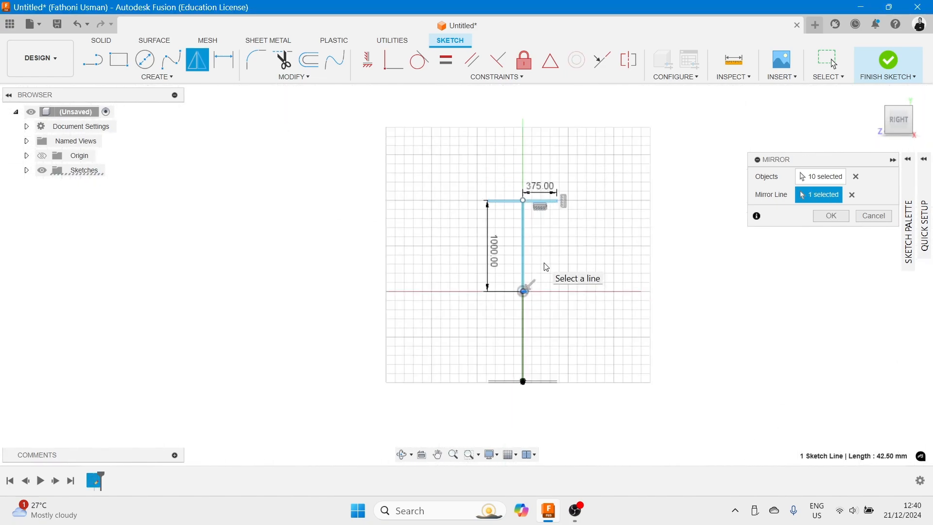
{"action": "middle_click_drag", "start_coordinate": [546, 264], "coordinate": [528, 252]}
{"action": "key", "text": "Escape"}
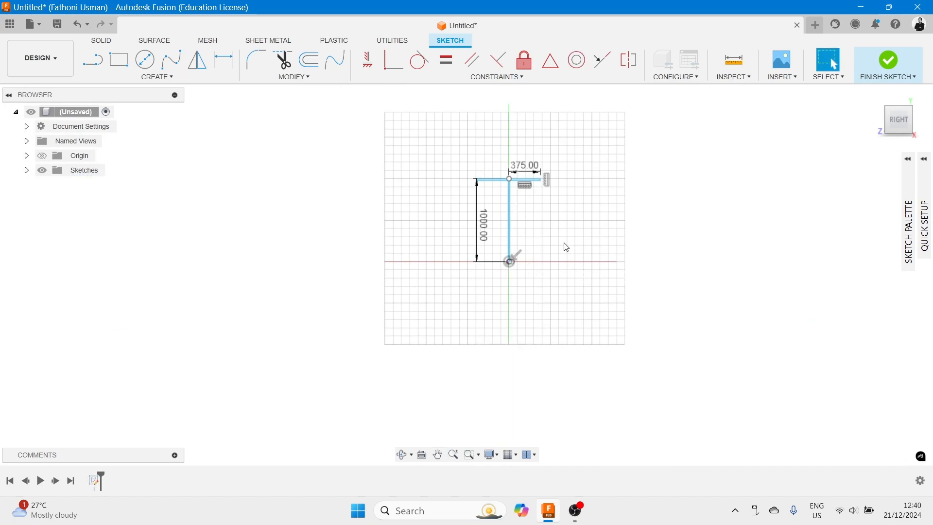
- Mirror the whole flange and stem profile about the short horizontal line to form a lower flange
{"action": "scroll", "coordinate": [552, 257], "scroll_direction": "up", "scroll_amount": 8}
{"action": "middle_click_drag", "start_coordinate": [440, 217], "coordinate": [552, 275]}
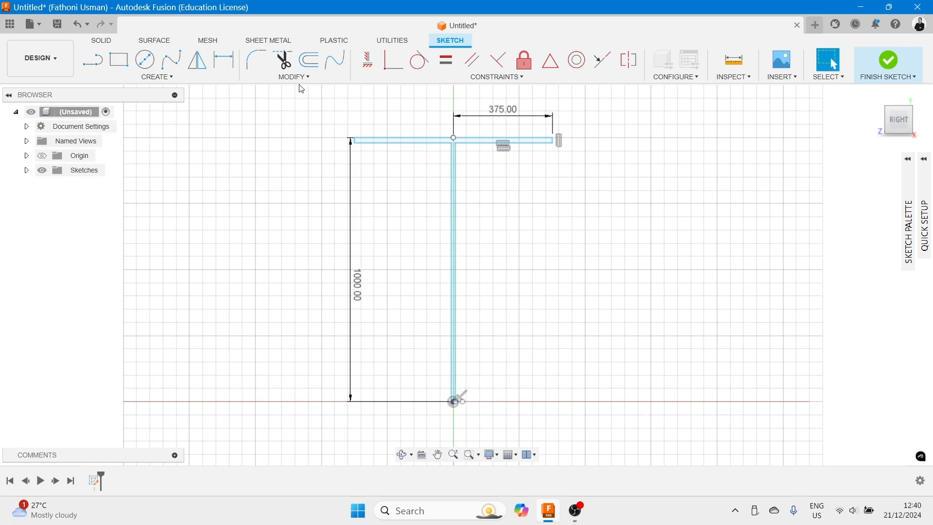
{"action": "left_click", "coordinate": [198, 66]}
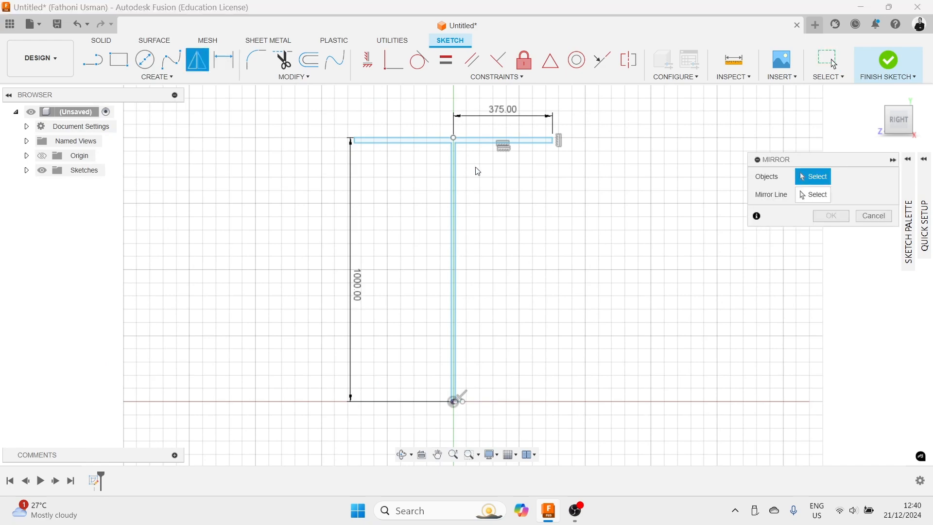
{"action": "key", "text": "Escape"}
{"action": "left_click_drag", "start_coordinate": [489, 232], "coordinate": [425, 132]}
{"action": "left_click_drag", "start_coordinate": [479, 187], "coordinate": [430, 125]}
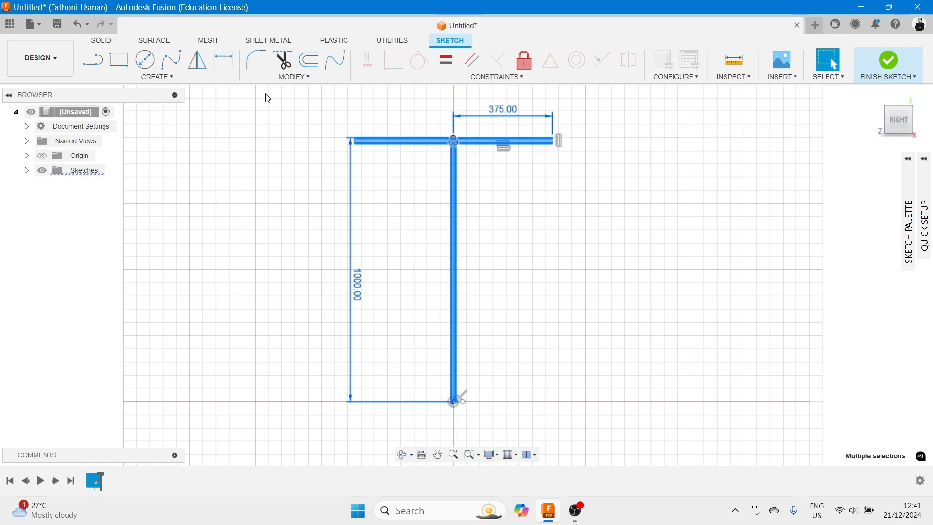
{"action": "left_click", "coordinate": [198, 59]}
{"action": "left_click", "coordinate": [818, 196]}
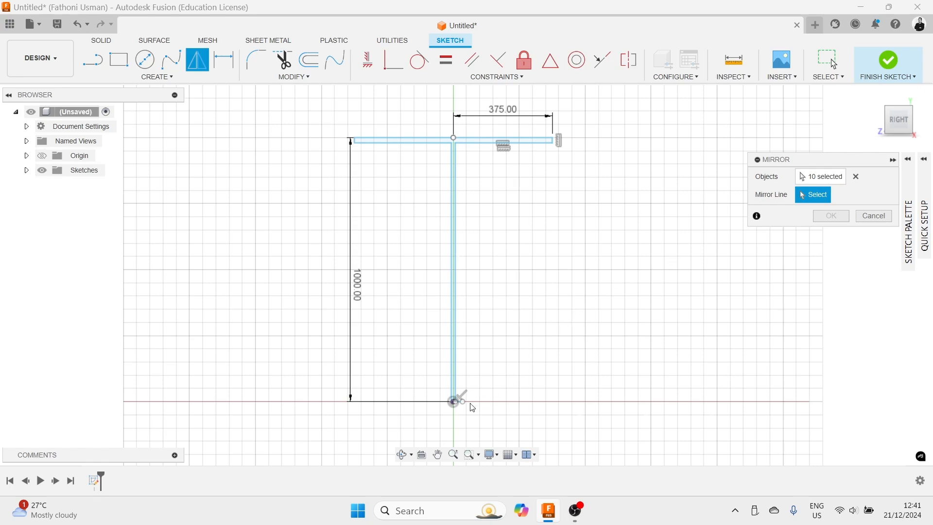
{"action": "scroll", "coordinate": [469, 393], "scroll_direction": "up", "scroll_amount": 5}
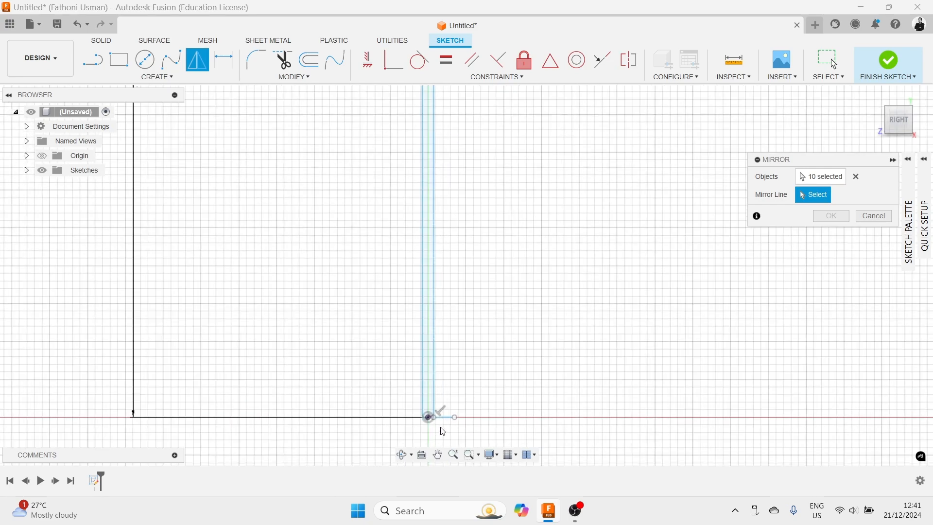
{"action": "left_click", "coordinate": [446, 417]}
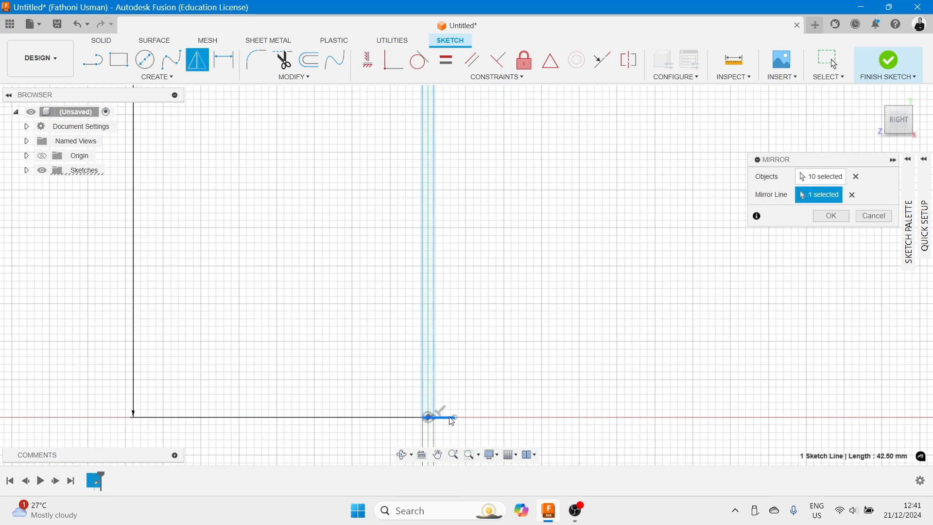
{"action": "left_click", "coordinate": [833, 216]}
- Delete the short horizontal mirror line
{"action": "scroll", "coordinate": [632, 252], "scroll_direction": "down", "scroll_amount": 5}
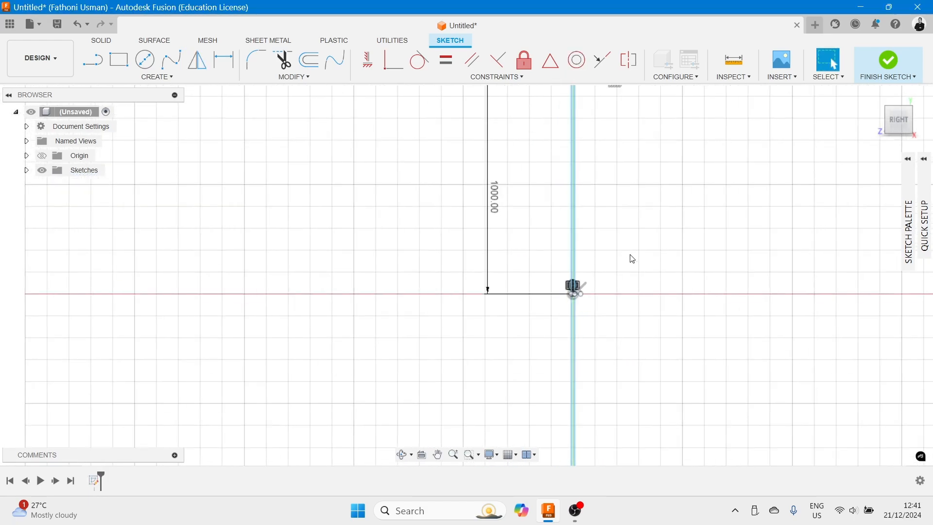
{"action": "scroll", "coordinate": [633, 259], "scroll_direction": "down", "scroll_amount": 1}
{"action": "middle_click_drag", "start_coordinate": [633, 259], "coordinate": [588, 182]}
{"action": "scroll", "coordinate": [562, 214], "scroll_direction": "down", "scroll_amount": 2}
{"action": "scroll", "coordinate": [558, 217], "scroll_direction": "up", "scroll_amount": 10}
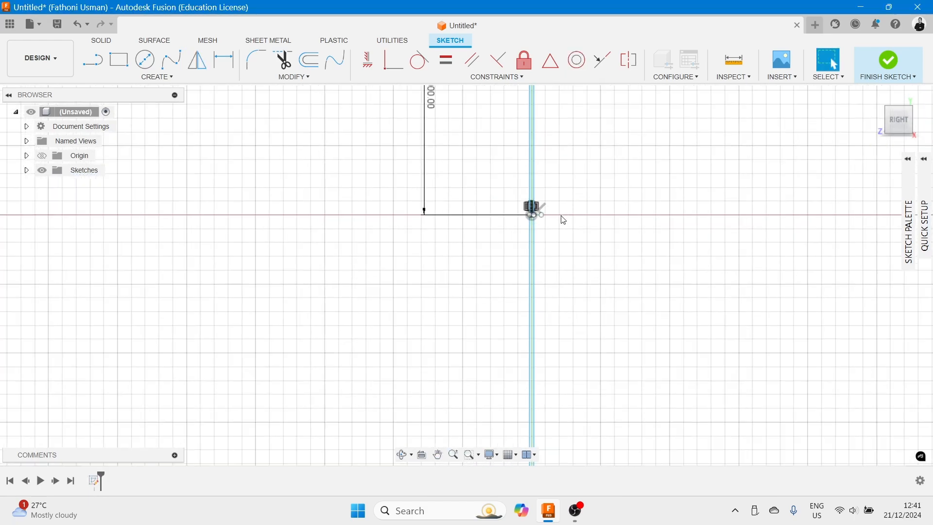
{"action": "scroll", "coordinate": [498, 213], "scroll_direction": "up", "scroll_amount": 2}
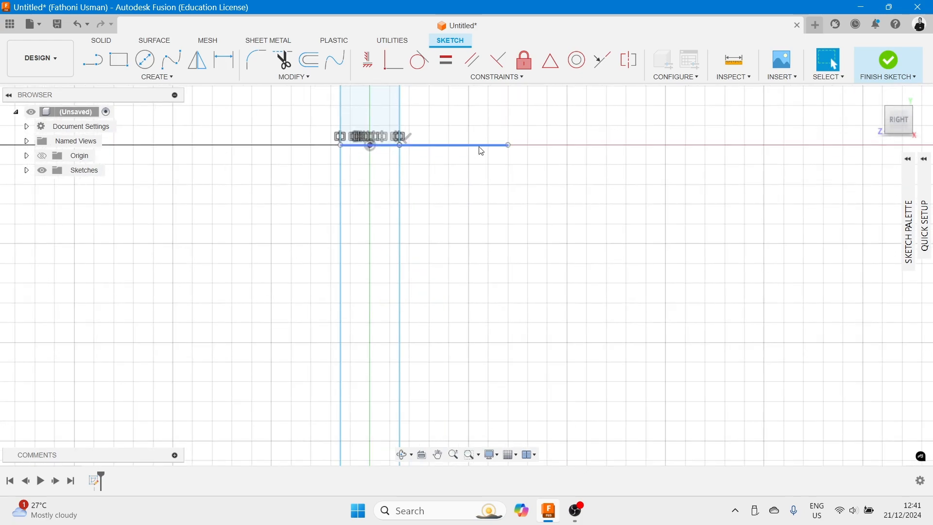
{"action": "left_click", "coordinate": [479, 145]}
{"action": "key", "text": "Delete"}
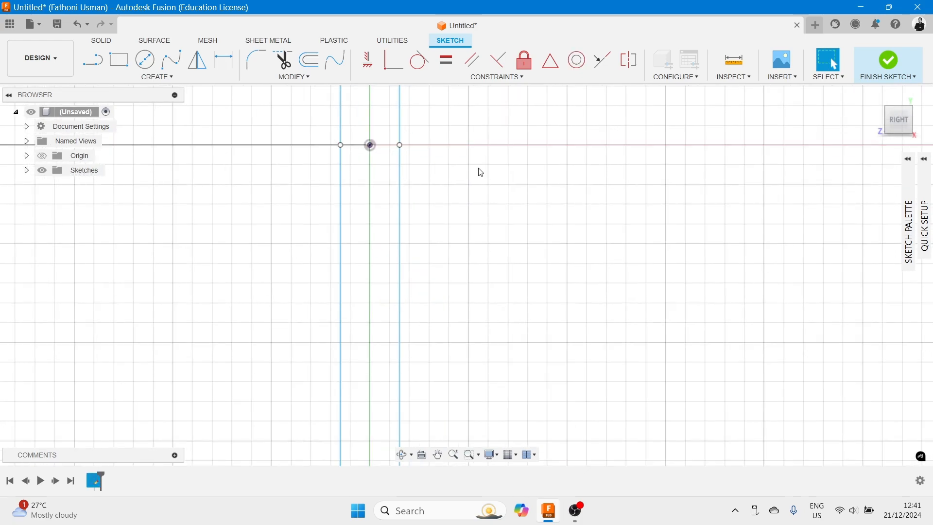
{"action": "scroll", "coordinate": [478, 175], "scroll_direction": "up", "scroll_amount": 3}
{"action": "scroll", "coordinate": [490, 165], "scroll_direction": "down", "scroll_amount": 7}
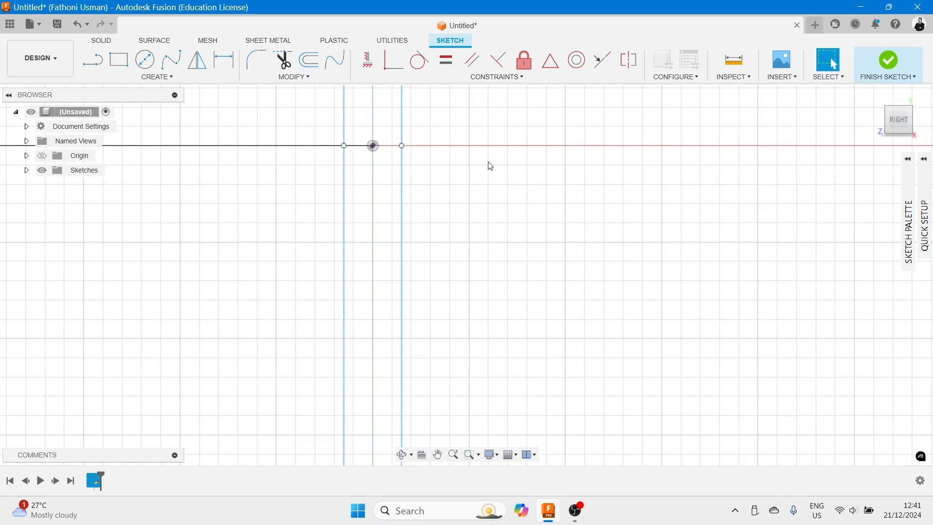
{"action": "scroll", "coordinate": [523, 148], "scroll_direction": "down", "scroll_amount": 8}
{"action": "mouse_move", "coordinate": [574, 153]}
{"action": "middle_mouse_down"}
{"action": "mouse_move", "coordinate": [547, 205]}
{"action": "mouse_move", "coordinate": [530, 192]}
{"action": "middle_mouse_up"}
{"action": "scroll", "coordinate": [544, 183], "scroll_direction": "down", "scroll_amount": 3}
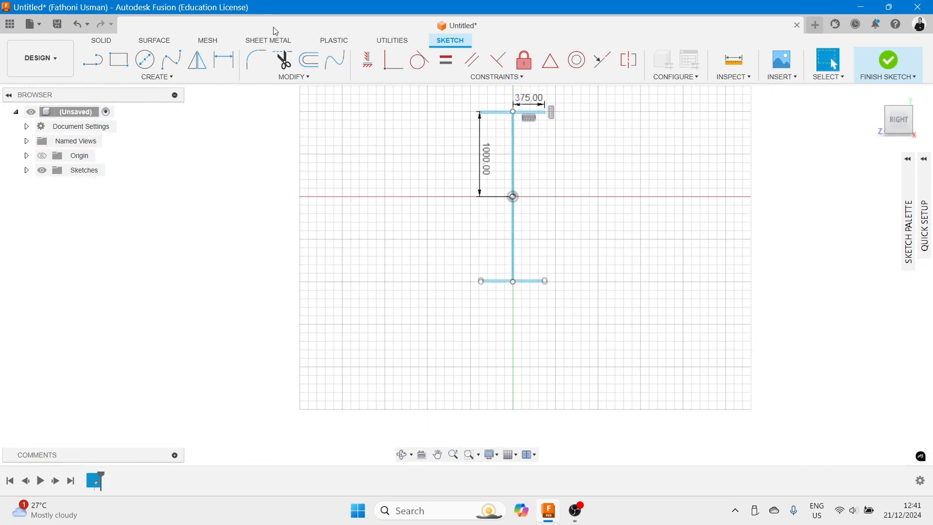
- Dimension the overall height between the top and bottom flange lines as 2000 mm
{"action": "left_click", "coordinate": [167, 77]}
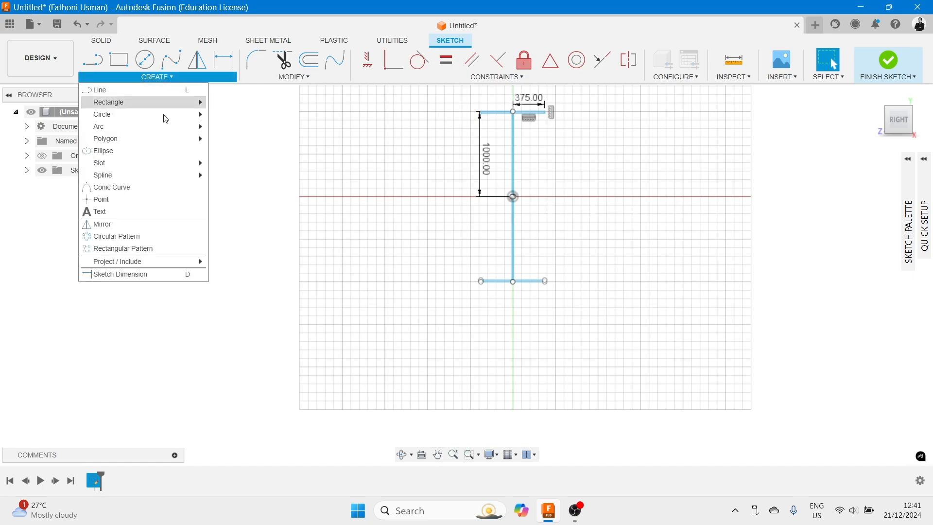
{"action": "left_click", "coordinate": [145, 274]}
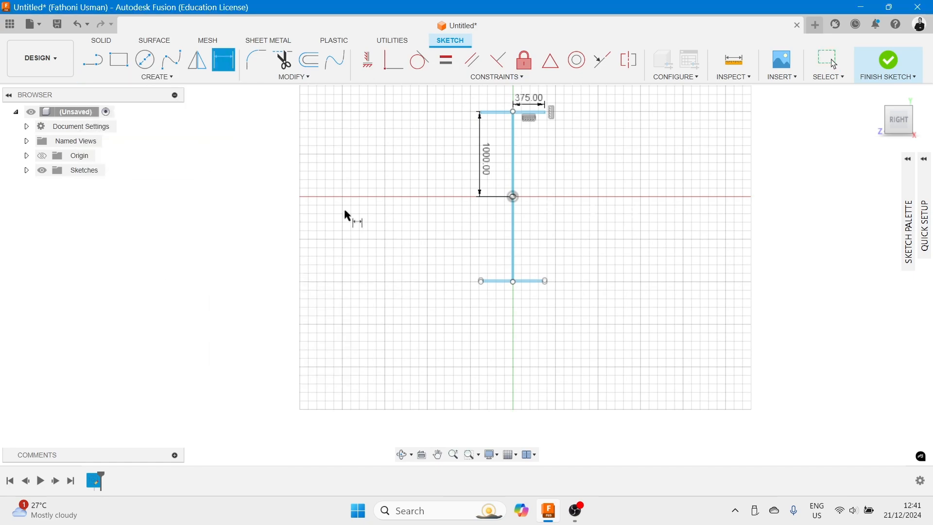
{"action": "left_click", "coordinate": [536, 113]}
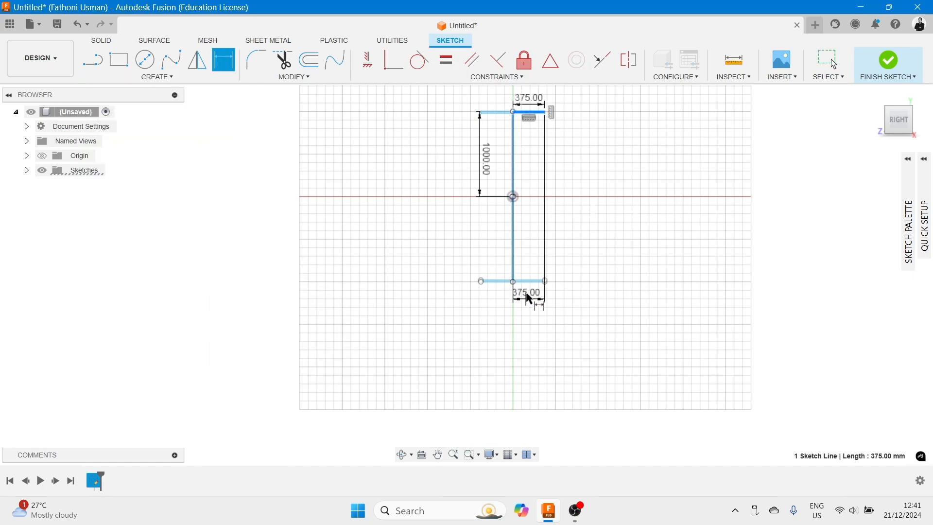
{"action": "scroll", "coordinate": [530, 279], "scroll_direction": "up", "scroll_amount": 5}
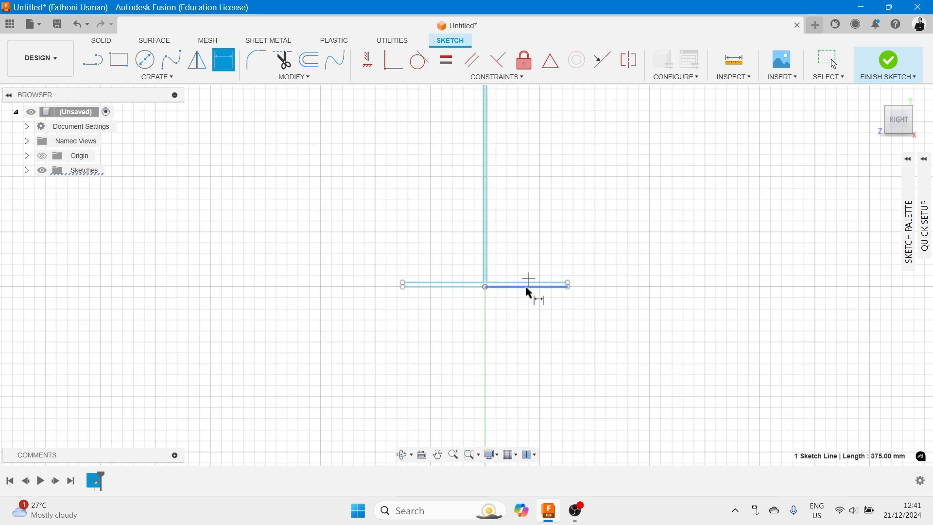
{"action": "left_click", "coordinate": [531, 287]}
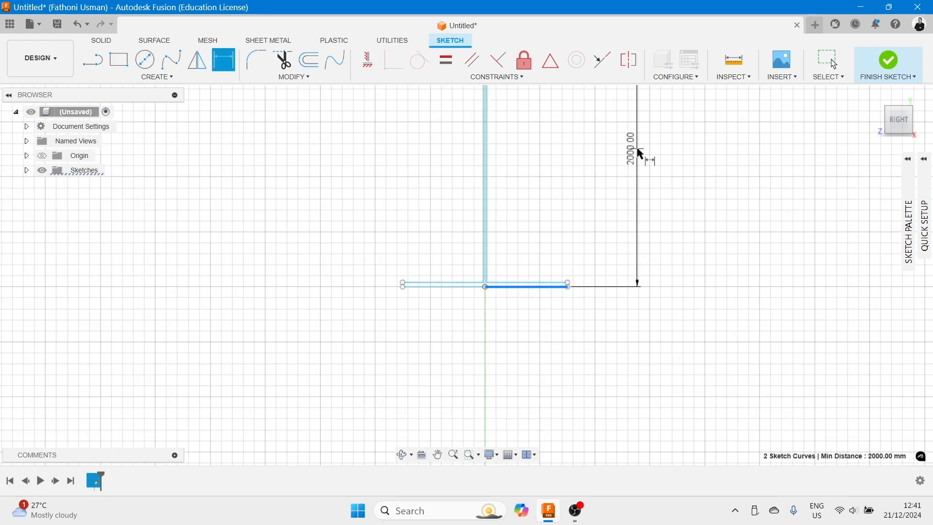
{"action": "scroll", "coordinate": [641, 154], "scroll_direction": "up", "scroll_amount": 2}
{"action": "scroll", "coordinate": [639, 146], "scroll_direction": "down", "scroll_amount": 8}
{"action": "scroll", "coordinate": [637, 125], "scroll_direction": "down", "scroll_amount": 1}
{"action": "middle_click_drag", "start_coordinate": [638, 126], "coordinate": [630, 189]}
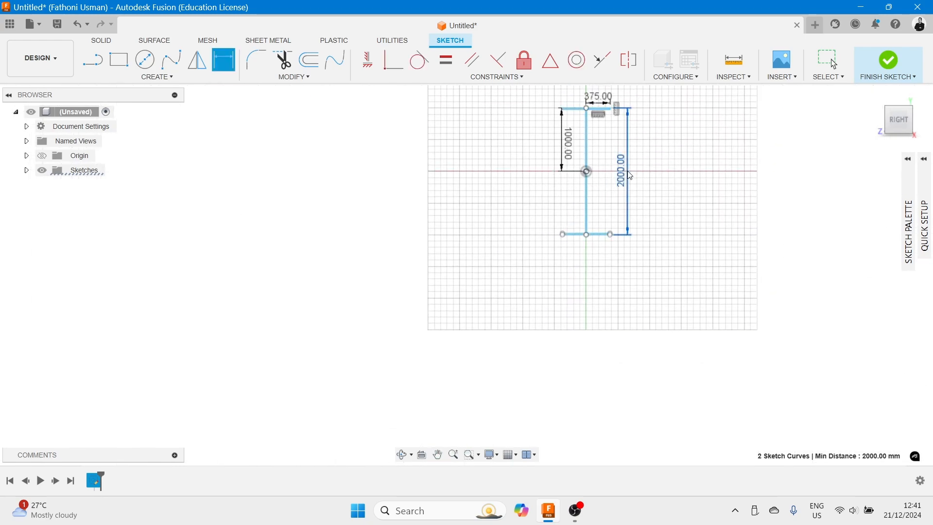
{"action": "left_click", "coordinate": [631, 176]}
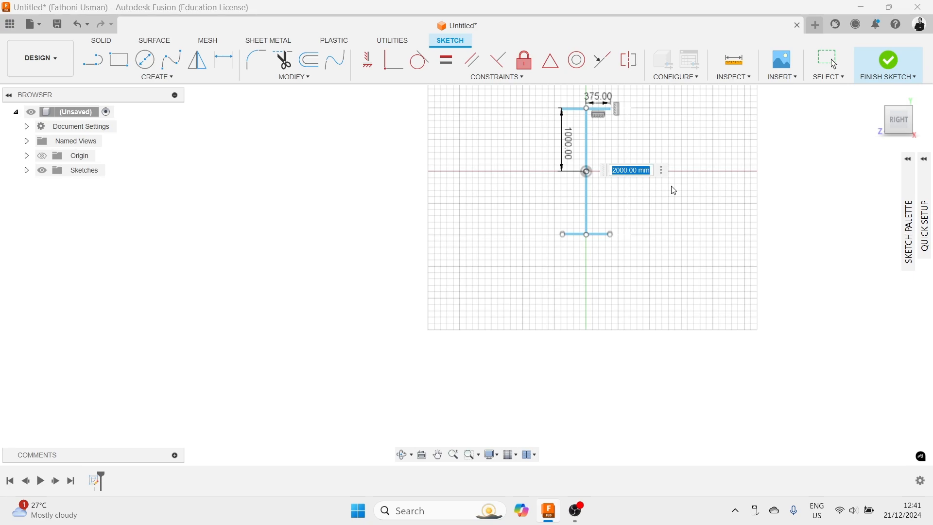
{"action": "key", "text": "Return"}
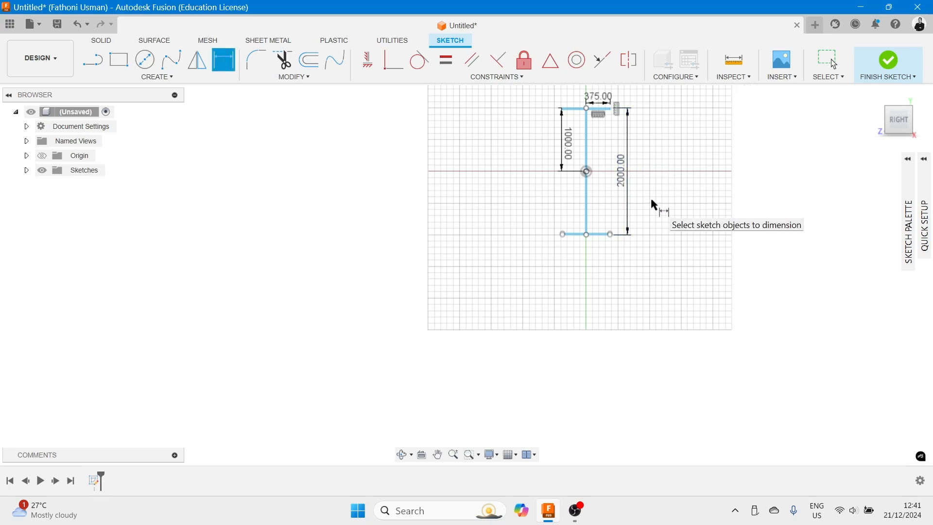
- Set the overall height dimension to 2100 mm and undo the change
{"action": "scroll", "coordinate": [627, 173], "scroll_direction": "up", "scroll_amount": 4}
{"action": "scroll", "coordinate": [626, 171], "scroll_direction": "down", "scroll_amount": 2}
{"action": "left_click", "coordinate": [626, 186]}
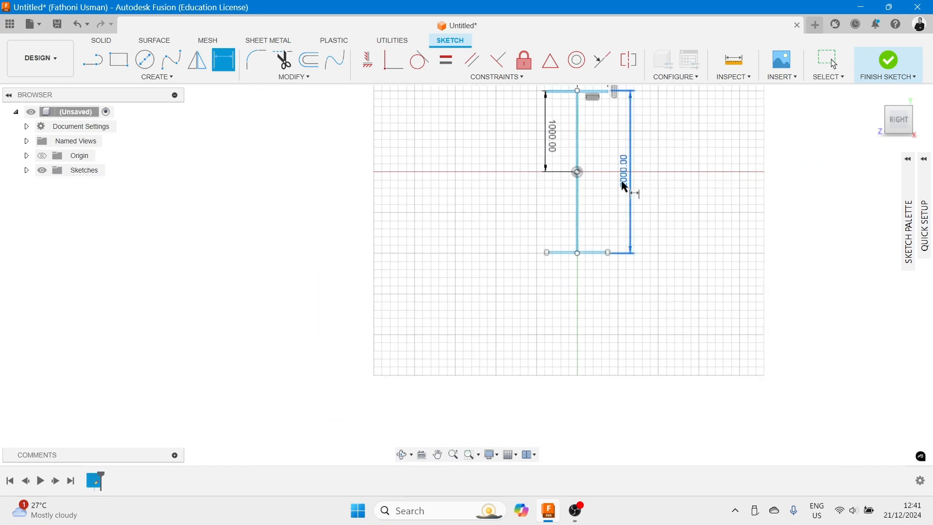
{"action": "double_click", "coordinate": [625, 186]}
{"action": "type", "text": "2100"}
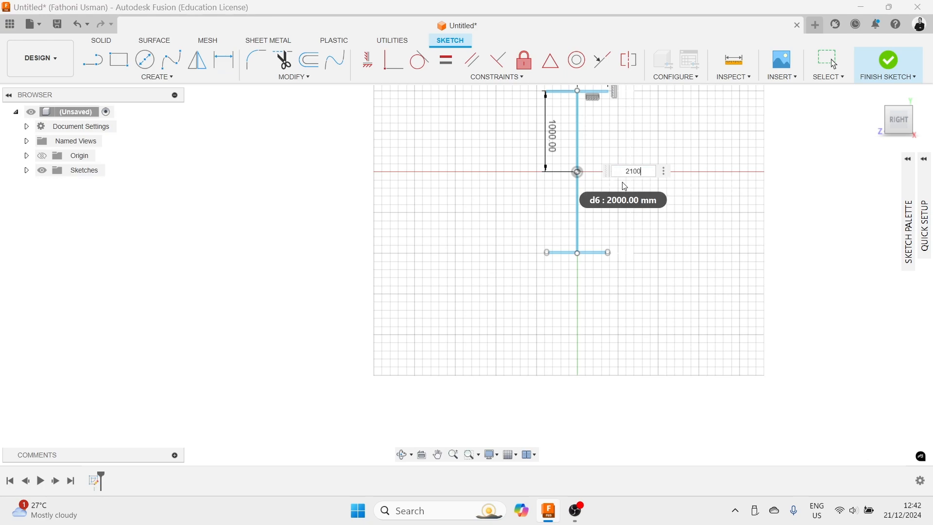
{"action": "key", "text": "Return"}
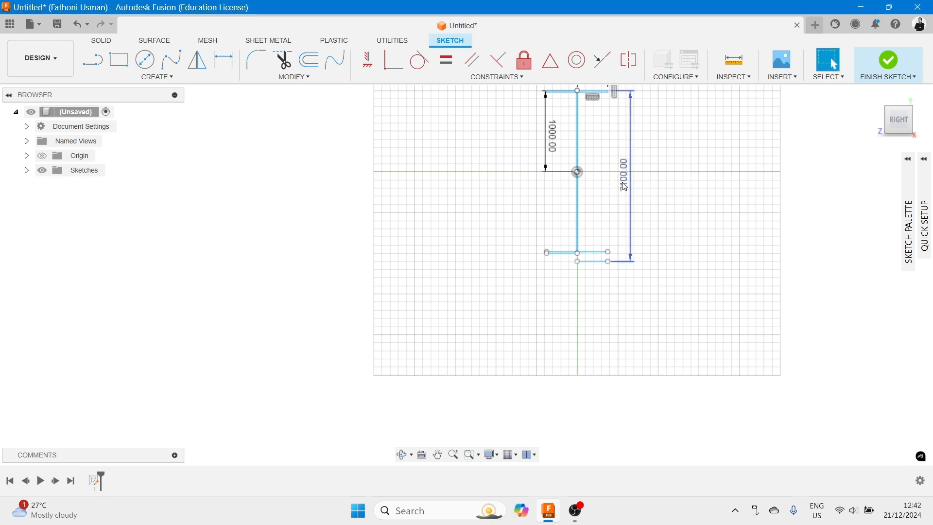
{"action": "scroll", "coordinate": [612, 271], "scroll_direction": "down", "scroll_amount": 1}
{"action": "scroll", "coordinate": [613, 274], "scroll_direction": "up", "scroll_amount": 2}
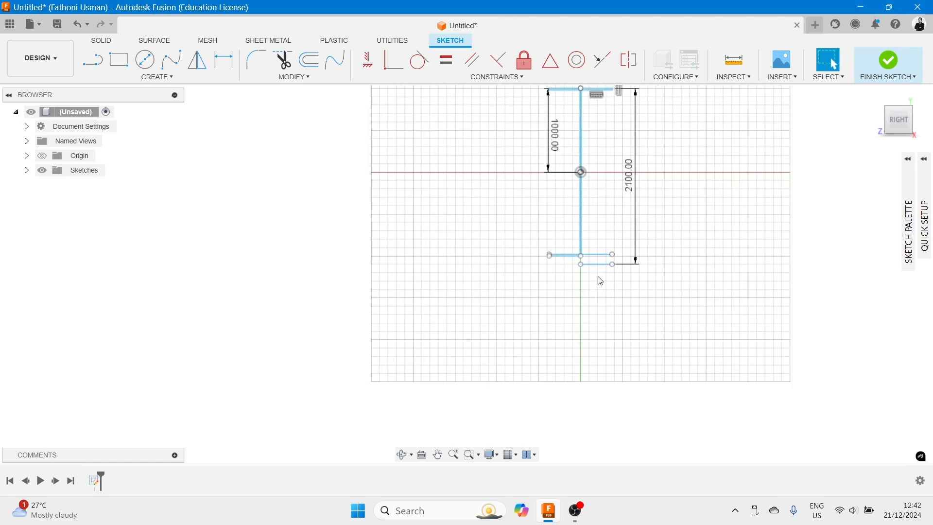
{"action": "key", "text": "ctrl+z"}
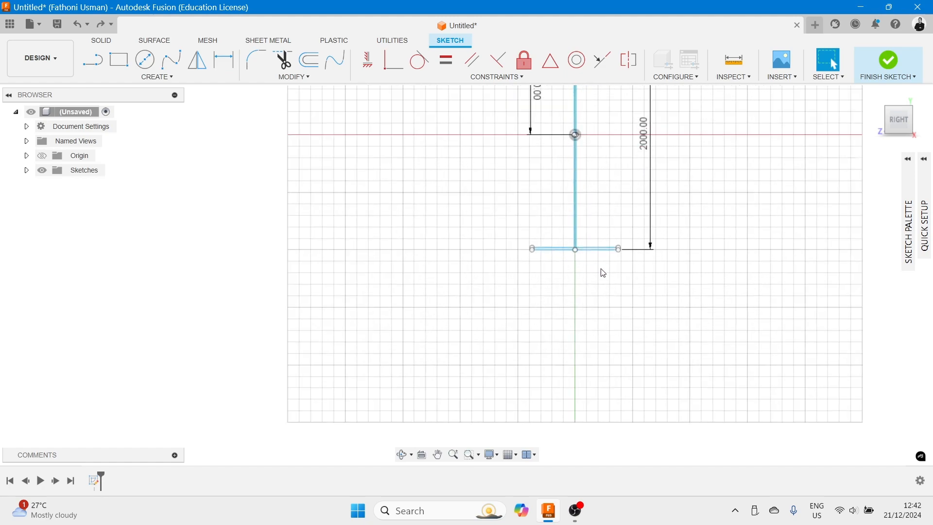
- Draw short vertical lines closing both ends of the bottom flange outline
{"action": "scroll", "coordinate": [605, 275], "scroll_direction": "up", "scroll_amount": 5}
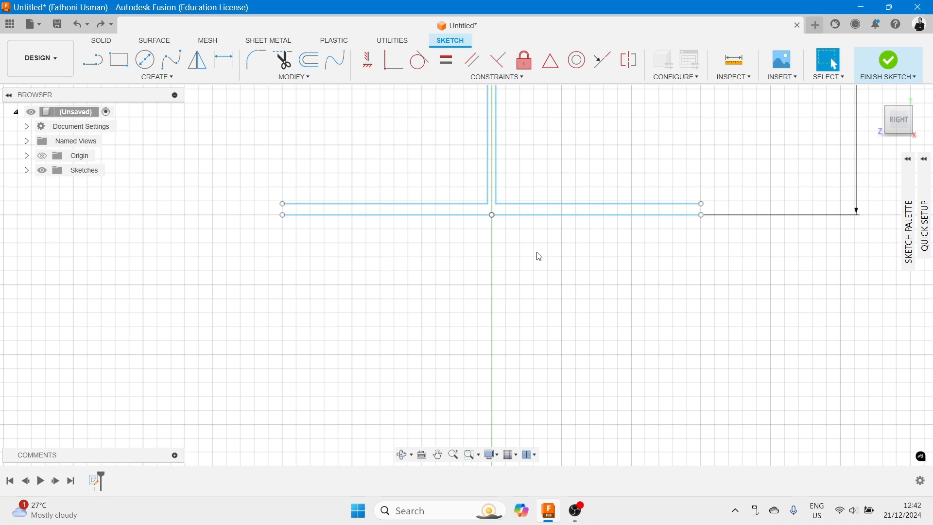
{"action": "scroll", "coordinate": [539, 257], "scroll_direction": "up", "scroll_amount": 2}
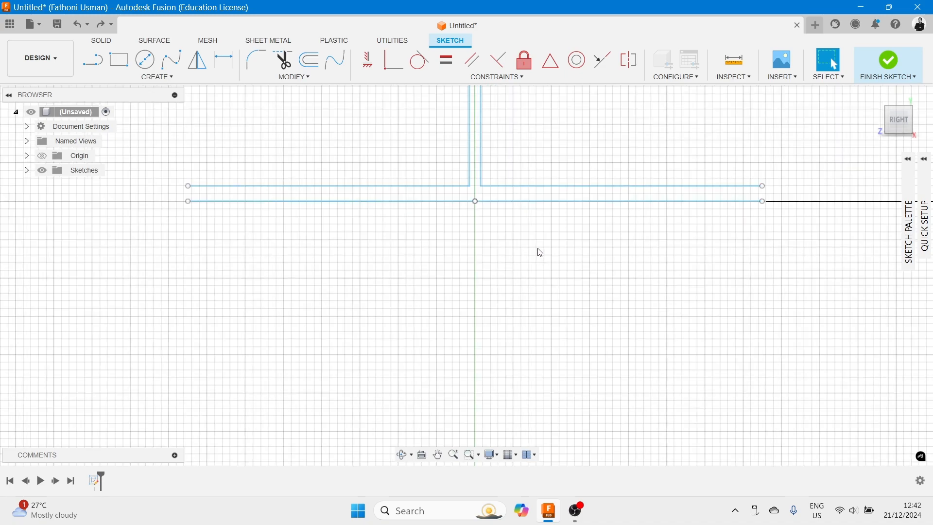
{"action": "left_click", "coordinate": [91, 57]}
{"action": "left_click", "coordinate": [764, 186]}
{"action": "left_click", "coordinate": [764, 201]}
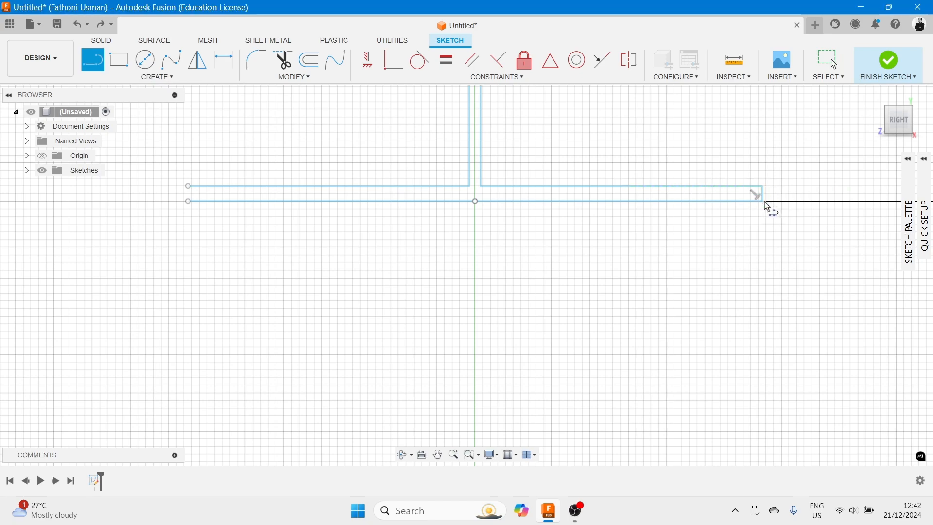
{"action": "left_click", "coordinate": [188, 186]}
{"action": "left_click", "coordinate": [189, 201]}
{"action": "scroll", "coordinate": [335, 175], "scroll_direction": "down", "scroll_amount": 4}
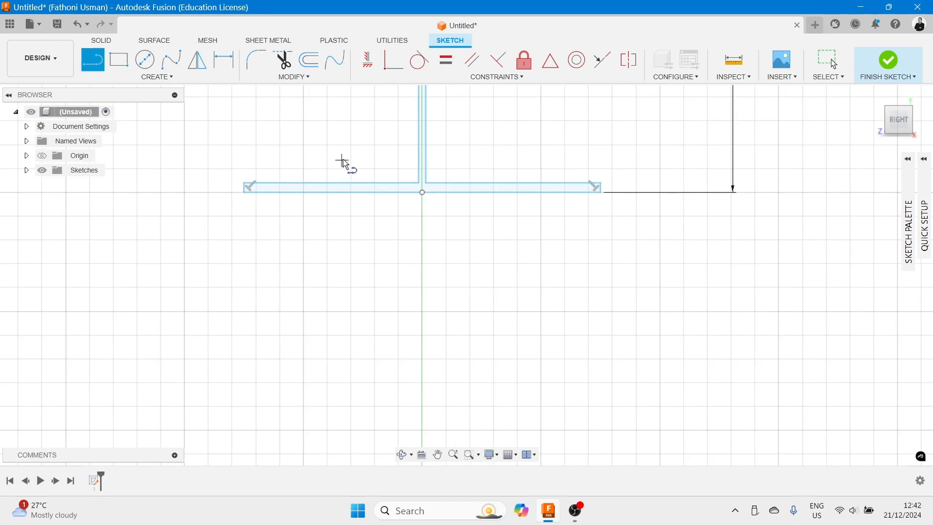
{"action": "middle_click_drag", "start_coordinate": [347, 144], "coordinate": [410, 375]}
{"action": "scroll", "coordinate": [410, 315], "scroll_direction": "down", "scroll_amount": 2}
{"action": "scroll", "coordinate": [412, 287], "scroll_direction": "down", "scroll_amount": 3}
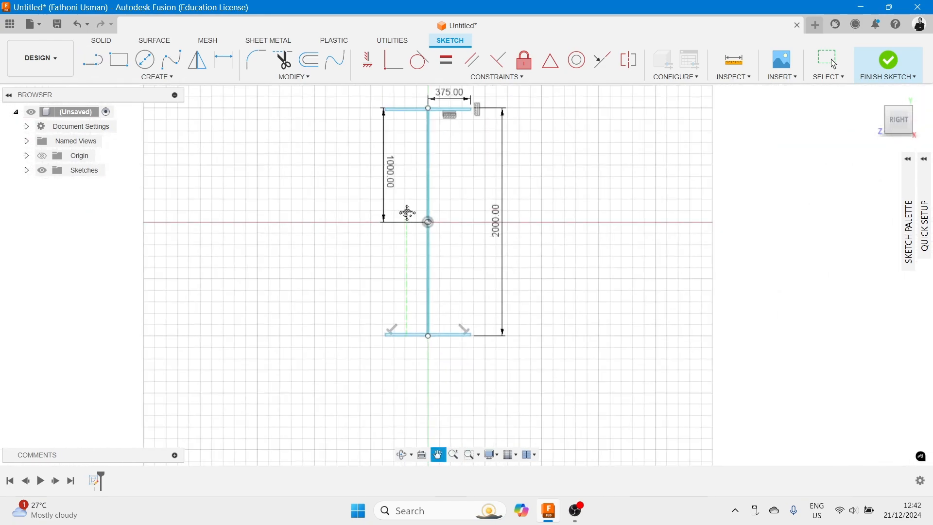
{"action": "middle_click_drag", "start_coordinate": [409, 123], "coordinate": [411, 227]}
{"action": "scroll", "coordinate": [419, 239], "scroll_direction": "up", "scroll_amount": 5}
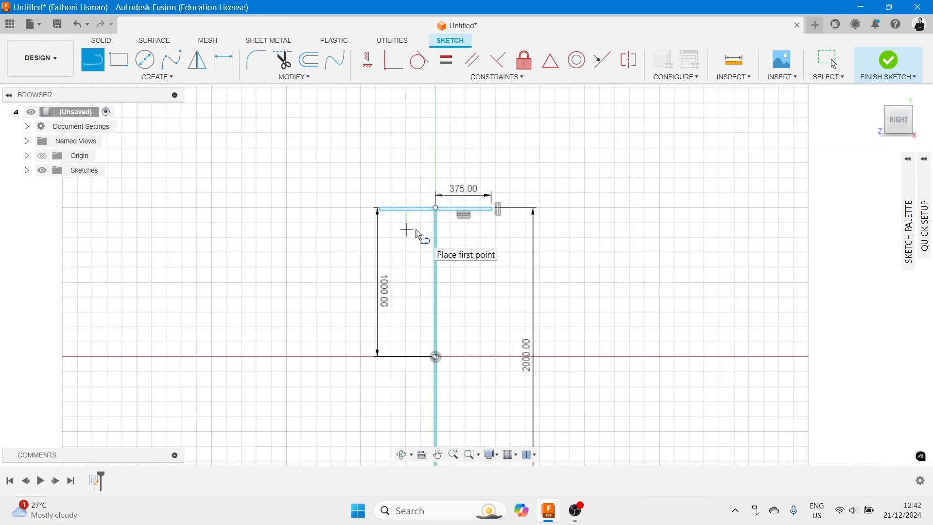
{"action": "scroll", "coordinate": [418, 243], "scroll_direction": "down", "scroll_amount": 6}
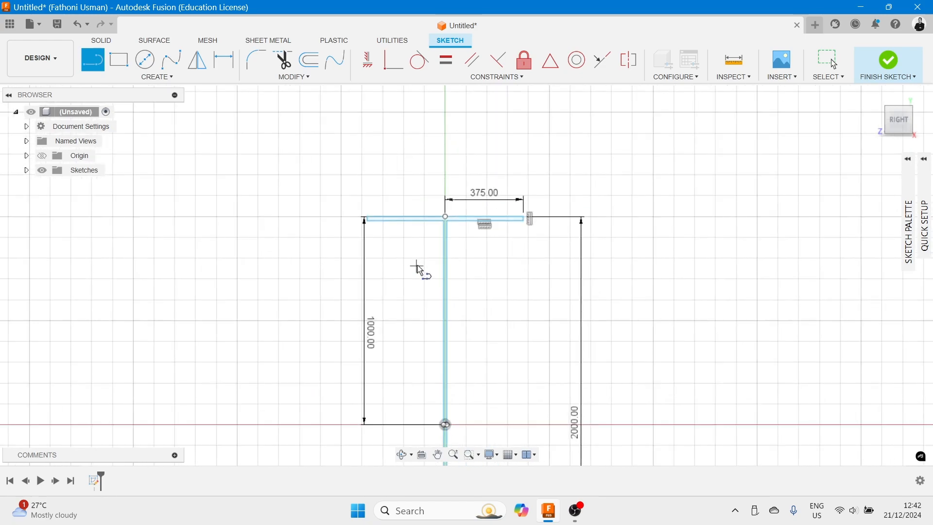
{"action": "mouse_move", "coordinate": [423, 316]}
{"action": "middle_mouse_down"}
{"action": "mouse_move", "coordinate": [422, 258]}
{"action": "mouse_move", "coordinate": [480, 225]}
{"action": "middle_mouse_up"}
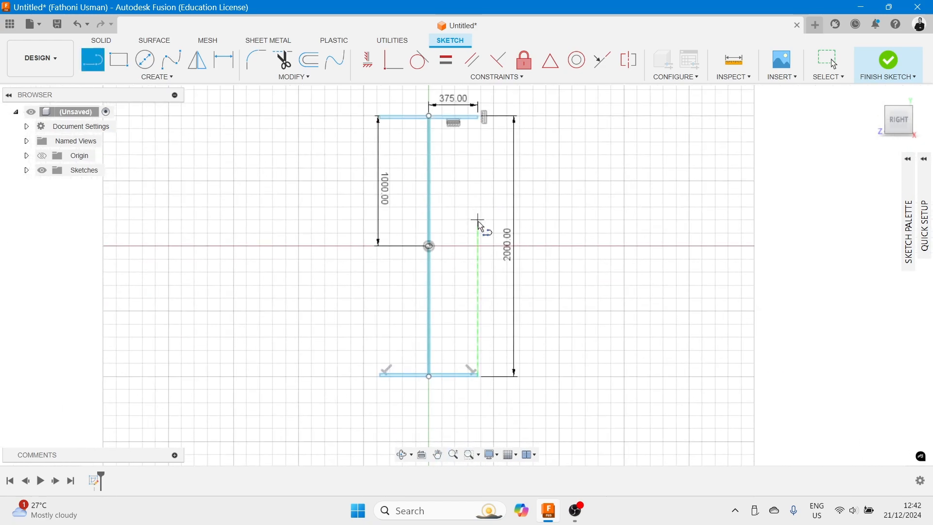
{"action": "key", "text": "Escape"}
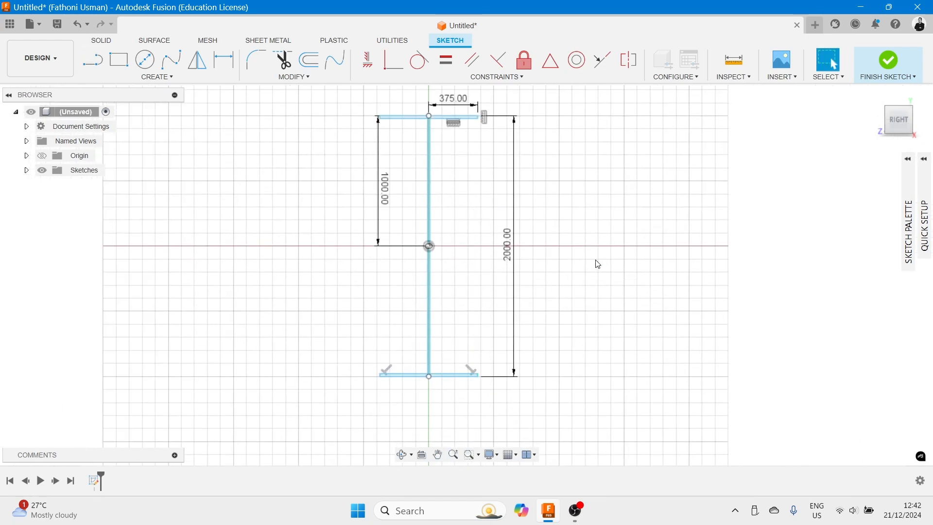
- Set the overall height dimension to 2100 mm
{"action": "double_click", "coordinate": [506, 255]}
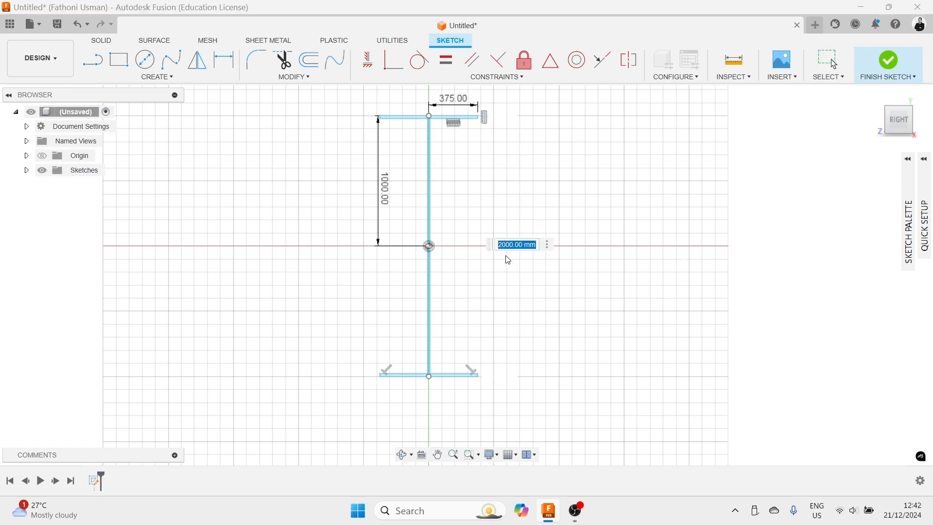
{"action": "type", "text": "2"}
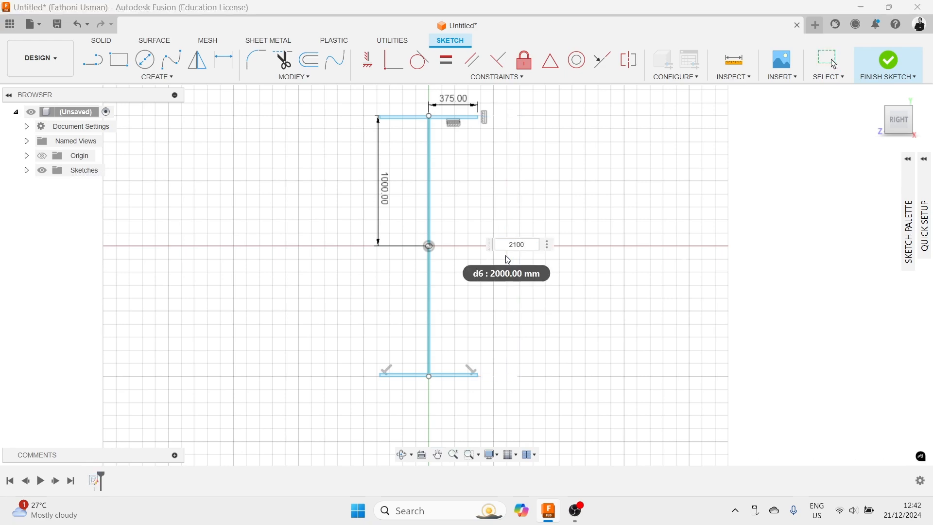
{"action": "type", "text": "100"}
{"action": "key", "text": "Return"}
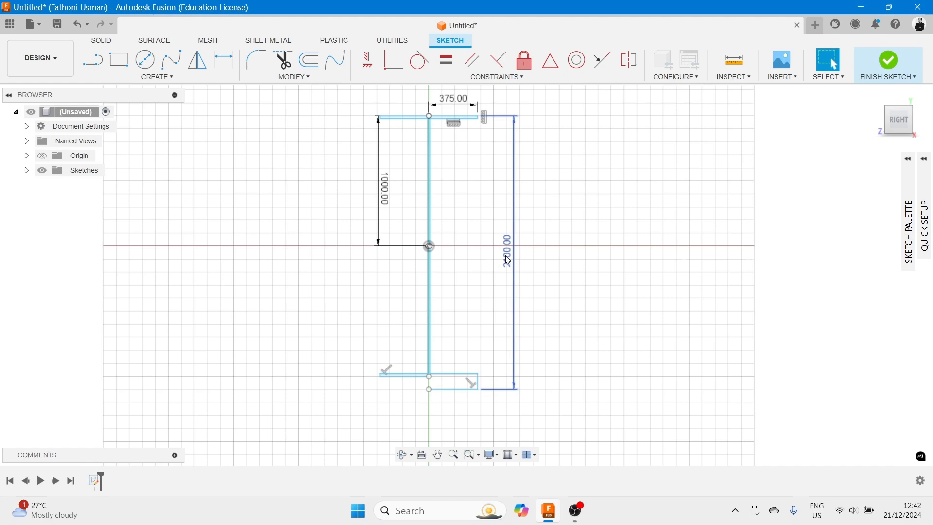
- Select the bottom flange's end line and lower edge to check their lengths
{"action": "scroll", "coordinate": [491, 407], "scroll_direction": "down", "scroll_amount": 2}
{"action": "scroll", "coordinate": [488, 405], "scroll_direction": "up", "scroll_amount": 5}
{"action": "scroll", "coordinate": [474, 377], "scroll_direction": "up", "scroll_amount": 5}
{"action": "left_click", "coordinate": [454, 300]}
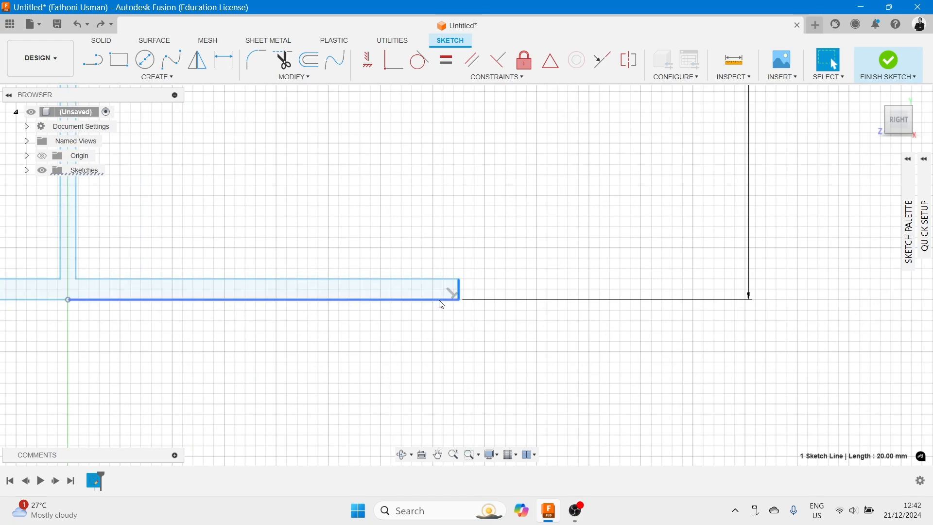
{"action": "left_click", "coordinate": [442, 301]}
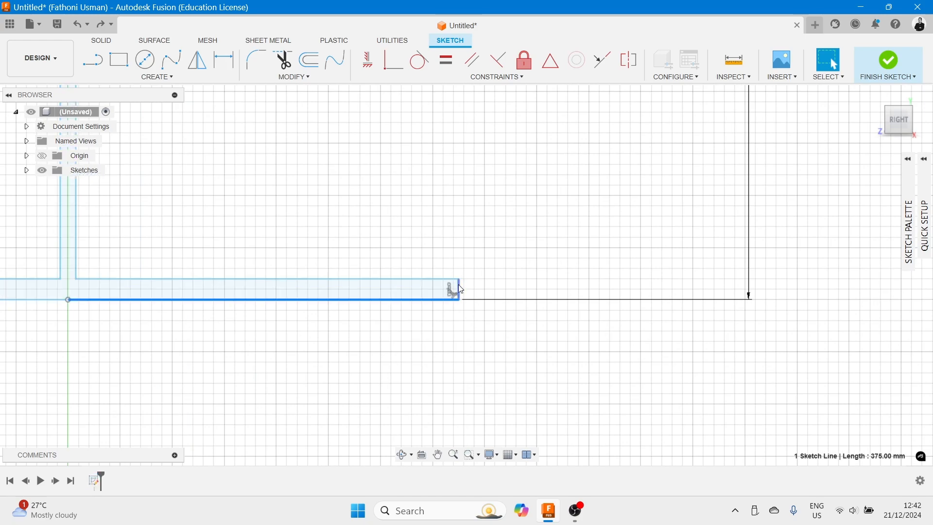
{"action": "key", "text": "Escape"}
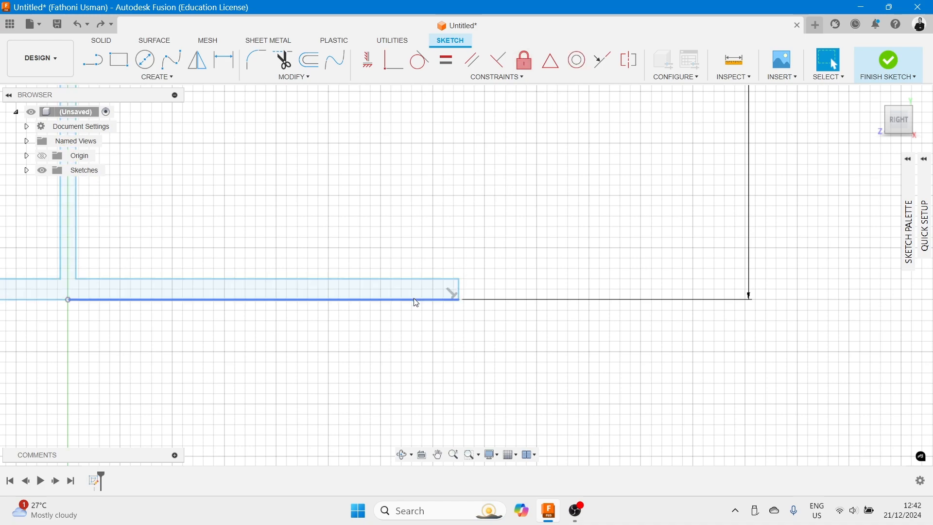
{"action": "scroll", "coordinate": [501, 190], "scroll_direction": "down", "scroll_amount": 5}
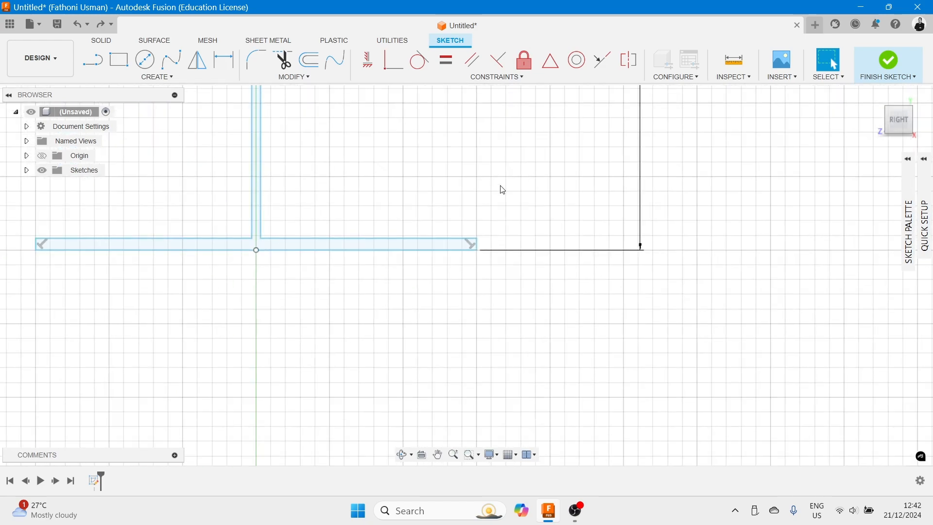
{"action": "middle_click_drag", "start_coordinate": [494, 181], "coordinate": [581, 206]}
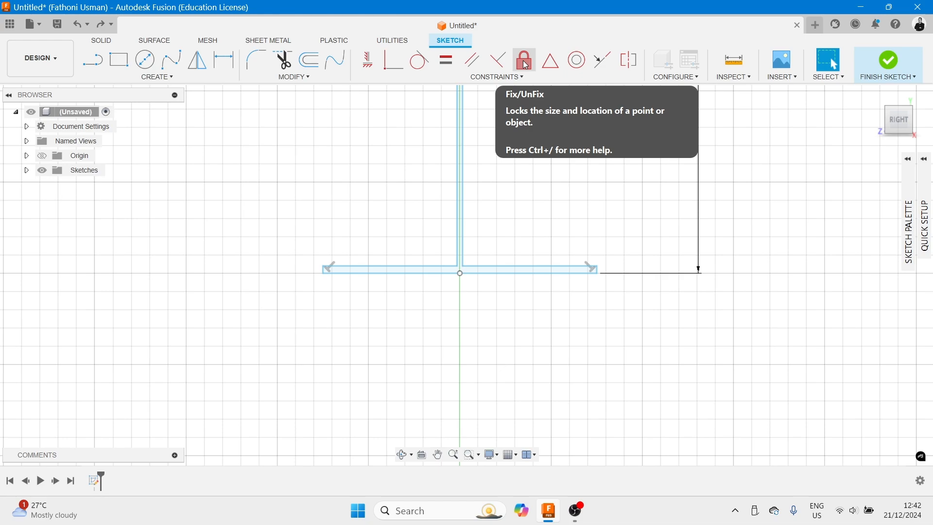
{"action": "scroll", "coordinate": [517, 144], "scroll_direction": "down", "scroll_amount": 3}
{"action": "scroll", "coordinate": [517, 144], "scroll_direction": "down", "scroll_amount": 3}
{"action": "middle_click_drag", "start_coordinate": [515, 140], "coordinate": [486, 259]}
{"action": "scroll", "coordinate": [488, 257], "scroll_direction": "down", "scroll_amount": 3}
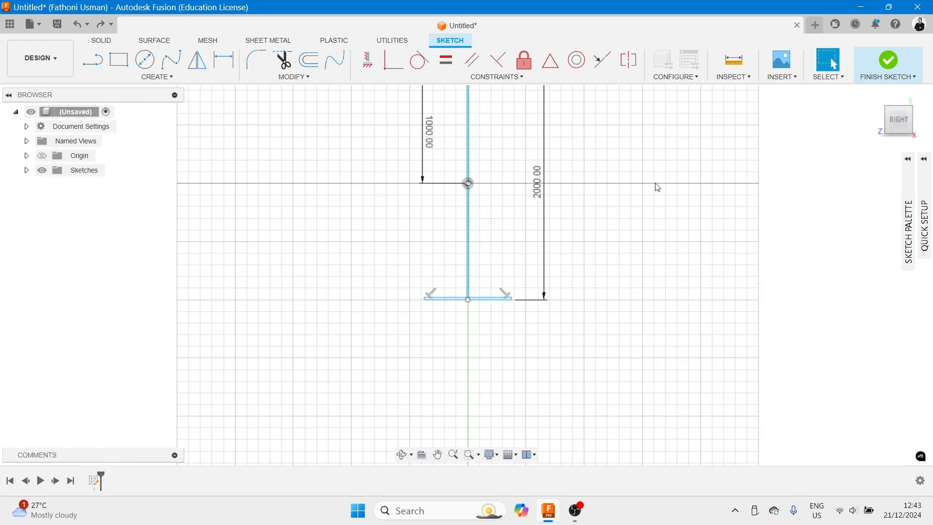
{"action": "scroll", "coordinate": [655, 184], "scroll_direction": "down", "scroll_amount": 5}
{"action": "middle_click_drag", "start_coordinate": [646, 182], "coordinate": [576, 197]}
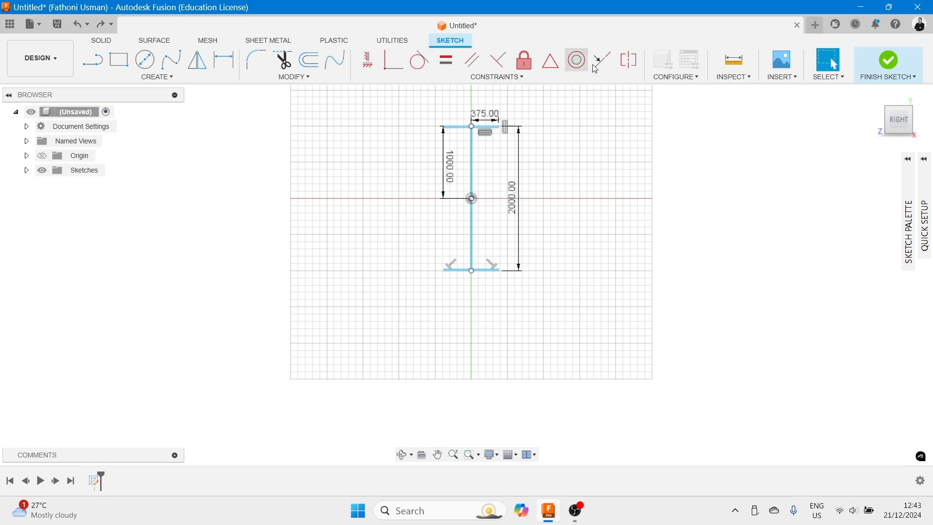
{"action": "left_click", "coordinate": [517, 77]}
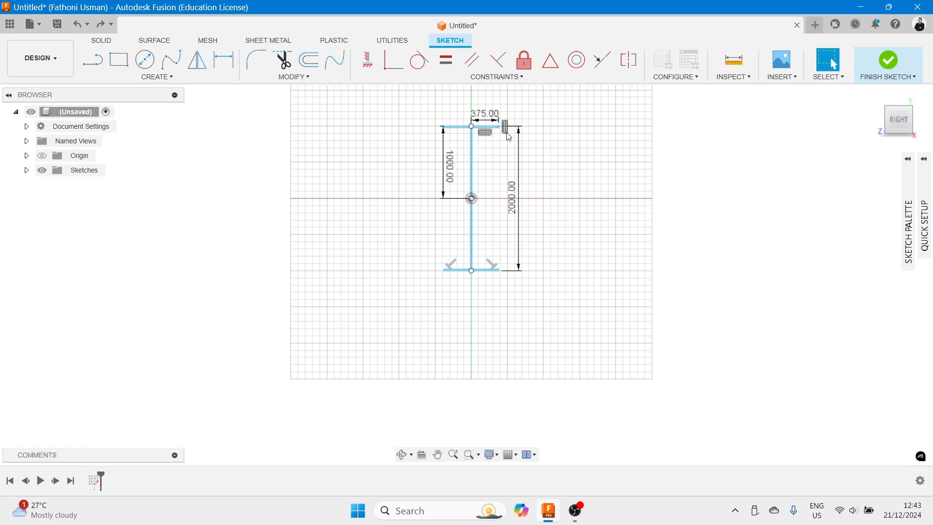
{"action": "scroll", "coordinate": [503, 134], "scroll_direction": "up", "scroll_amount": 4}
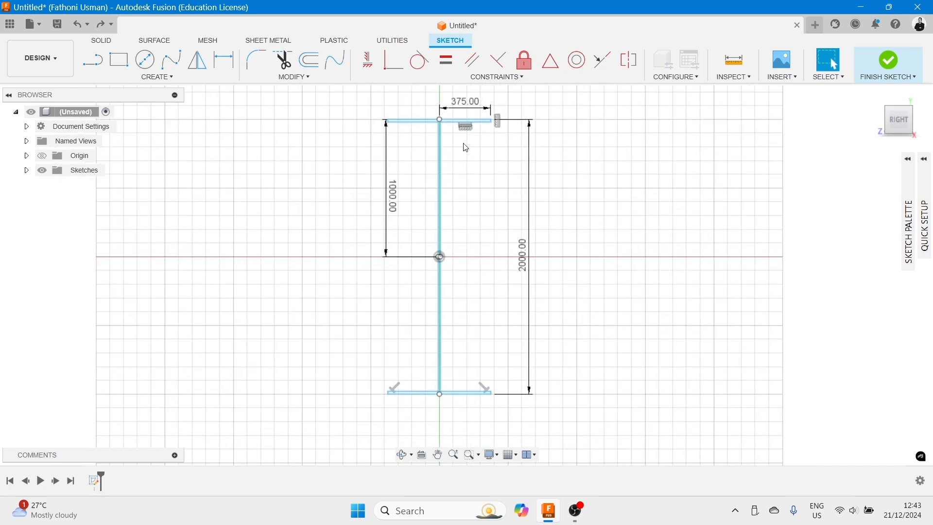
{"action": "scroll", "coordinate": [467, 144], "scroll_direction": "down", "scroll_amount": 1}
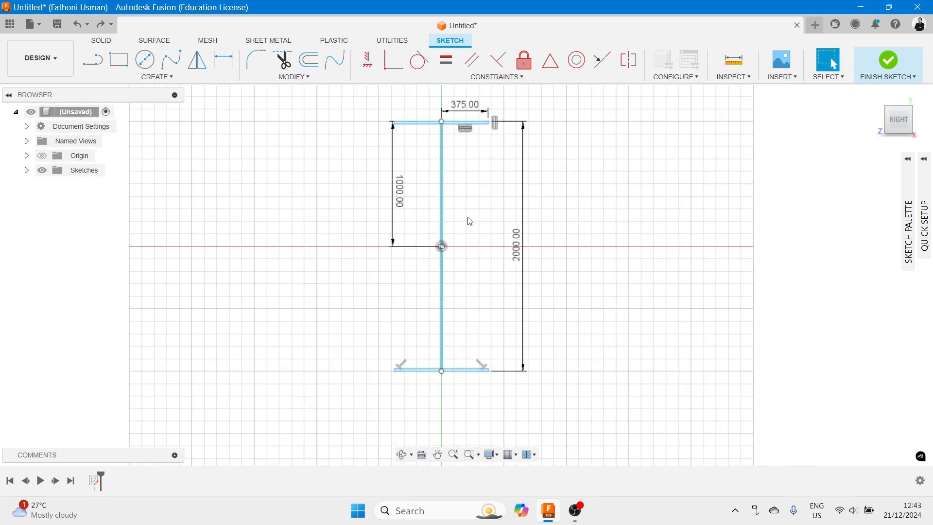
- Finish the I-profile sketch
{"action": "middle_click_drag", "start_coordinate": [479, 248], "coordinate": [477, 201]}
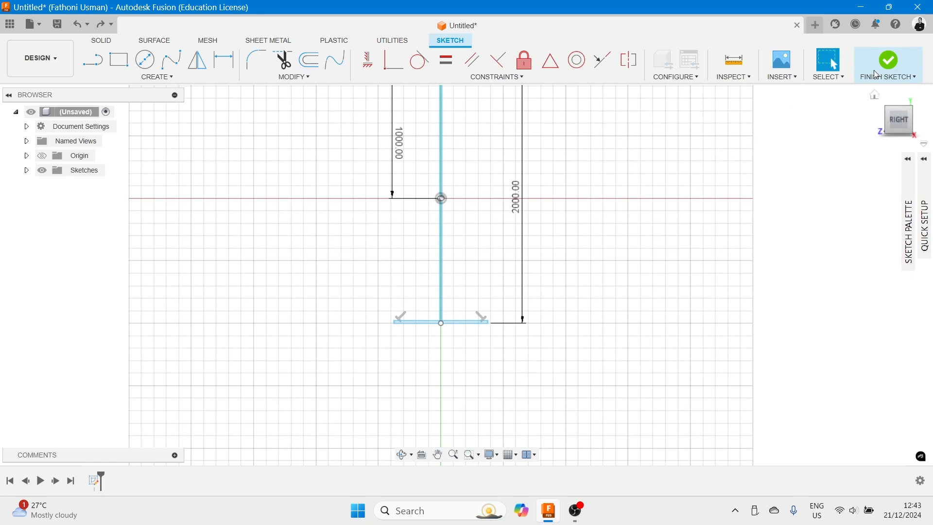
{"action": "left_click", "coordinate": [889, 61]}
{"action": "scroll", "coordinate": [436, 217], "scroll_direction": "down", "scroll_amount": 5}
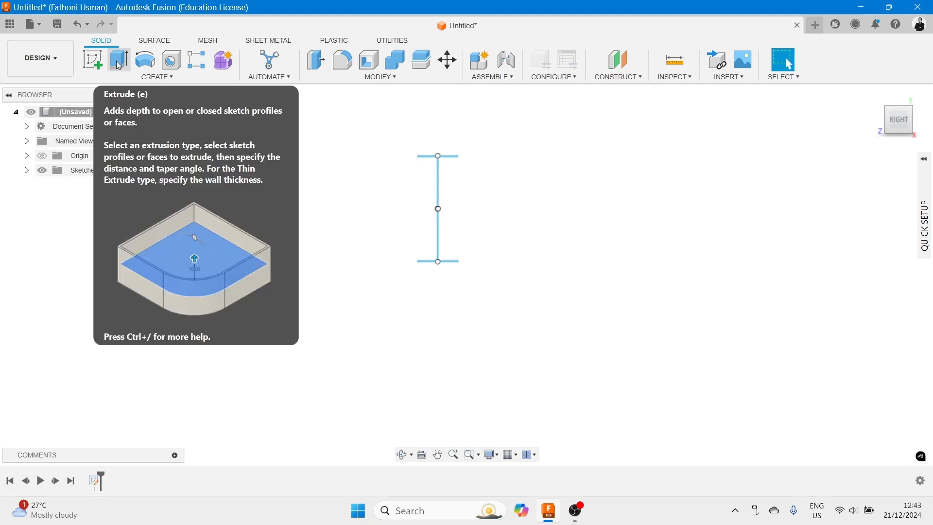
- Extrude the I-shaped profile 3000 mm as a new body
{"action": "left_click", "coordinate": [120, 64]}
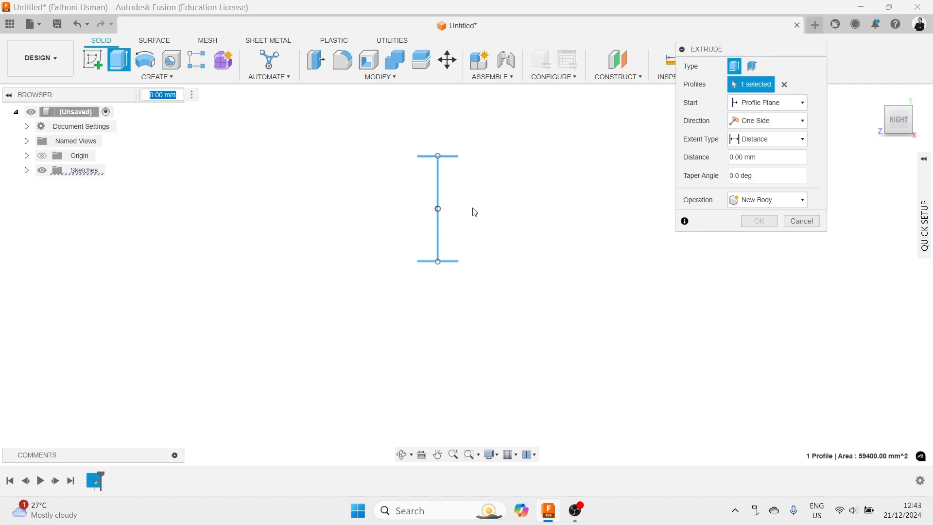
{"action": "mouse_move", "coordinate": [473, 225]}
{"action": "middle_mouse_down", "text": "shift"}
{"action": "mouse_move", "coordinate": [528, 205]}
{"action": "mouse_move", "coordinate": [538, 242]}
{"action": "mouse_move", "coordinate": [513, 242]}
{"action": "mouse_move", "coordinate": [506, 216]}
{"action": "mouse_move", "coordinate": [529, 234]}
{"action": "middle_mouse_up", "text": "shift"}
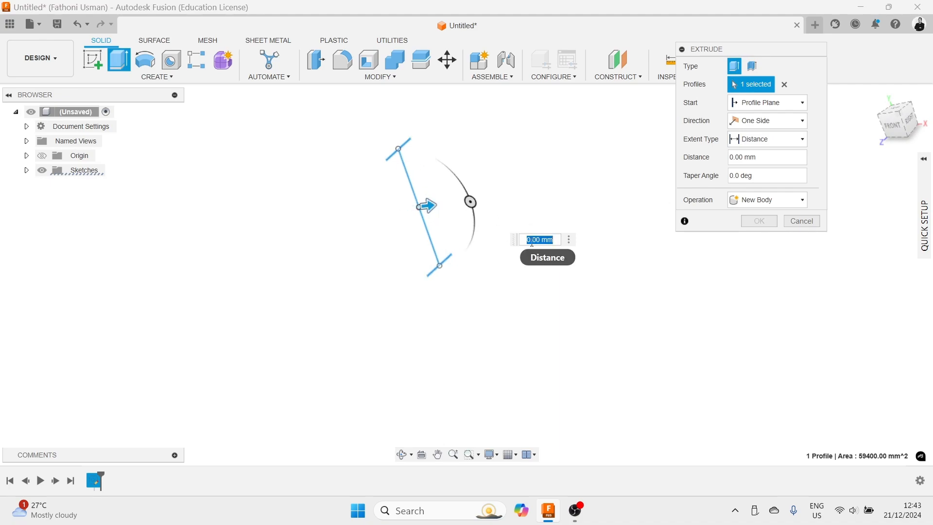
{"action": "left_click_drag", "start_coordinate": [527, 241], "coordinate": [542, 241]}
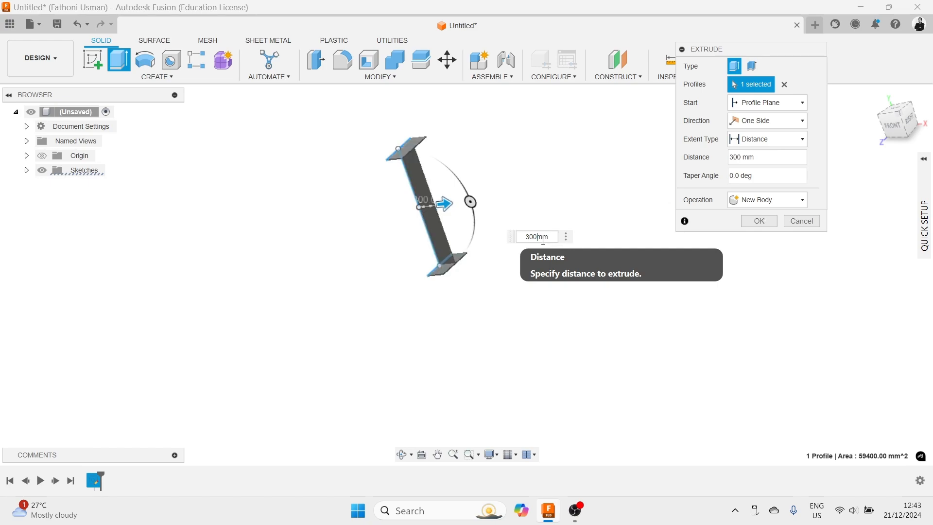
{"action": "type", "text": "3000"}
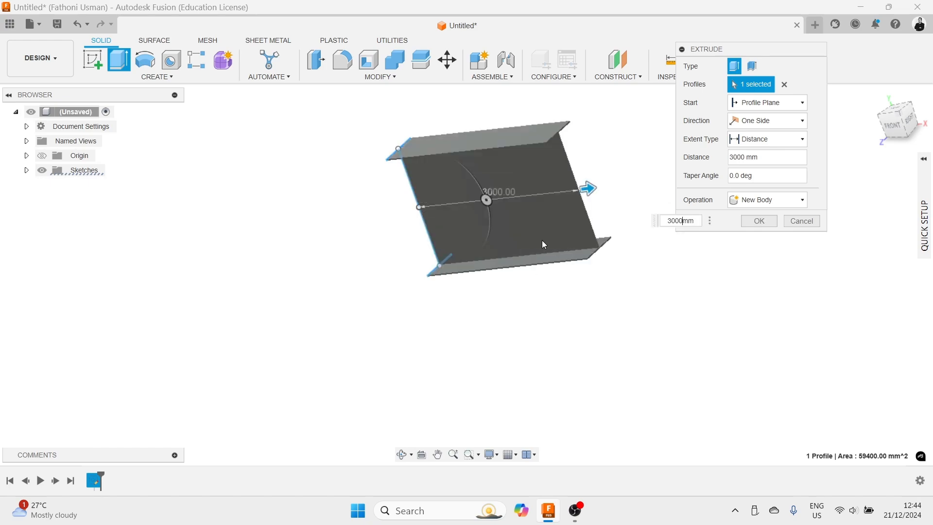
{"action": "key", "text": "Return"}
- Orbit and zoom around the extruded beam to examine it from several angles
{"action": "scroll", "coordinate": [544, 245], "scroll_direction": "up", "scroll_amount": 2}
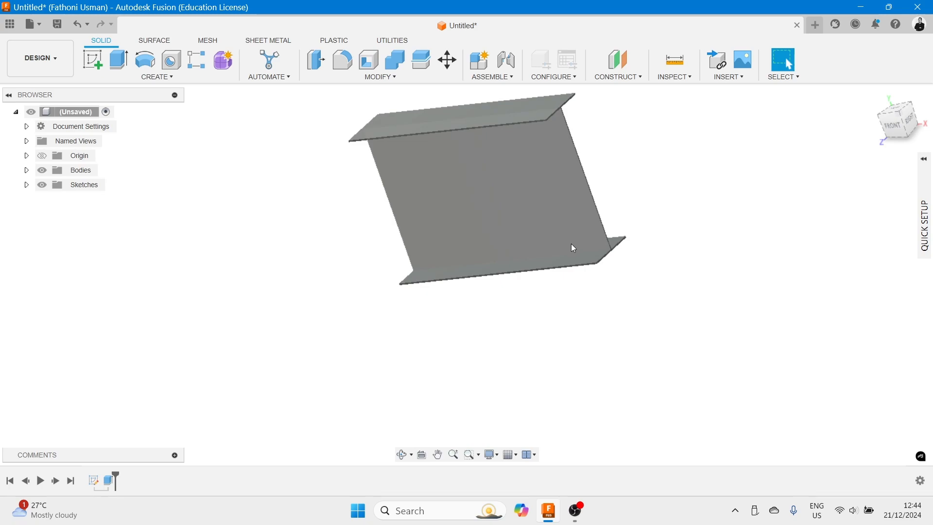
{"action": "middle_click_drag", "start_coordinate": [642, 206], "coordinate": [556, 197], "text": "shift"}
{"action": "scroll", "coordinate": [557, 197], "scroll_direction": "up", "scroll_amount": 2}
{"action": "scroll", "coordinate": [610, 188], "scroll_direction": "down", "scroll_amount": 3}
{"action": "middle_click_drag", "start_coordinate": [646, 184], "coordinate": [596, 181]}
{"action": "scroll", "coordinate": [435, 192], "scroll_direction": "up", "scroll_amount": 3}
{"action": "scroll", "coordinate": [435, 187], "scroll_direction": "down", "scroll_amount": 4}
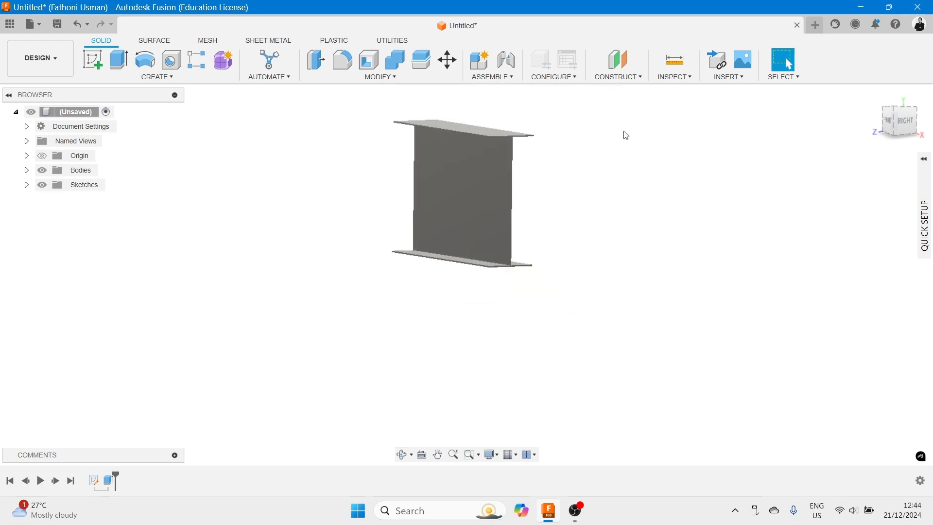
{"action": "scroll", "coordinate": [627, 136], "scroll_direction": "down", "scroll_amount": 1}
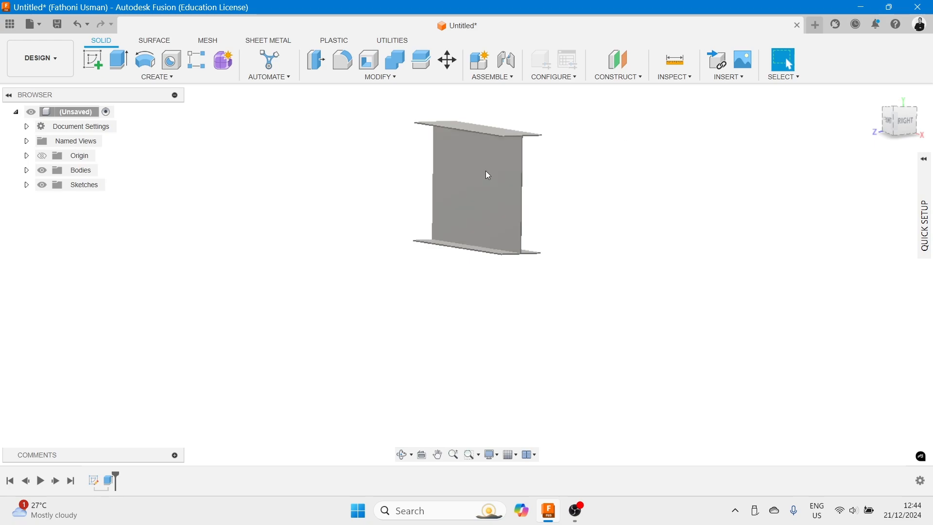
{"action": "scroll", "coordinate": [413, 171], "scroll_direction": "up", "scroll_amount": 2}
{"action": "middle_click_drag", "start_coordinate": [582, 156], "coordinate": [568, 198]}
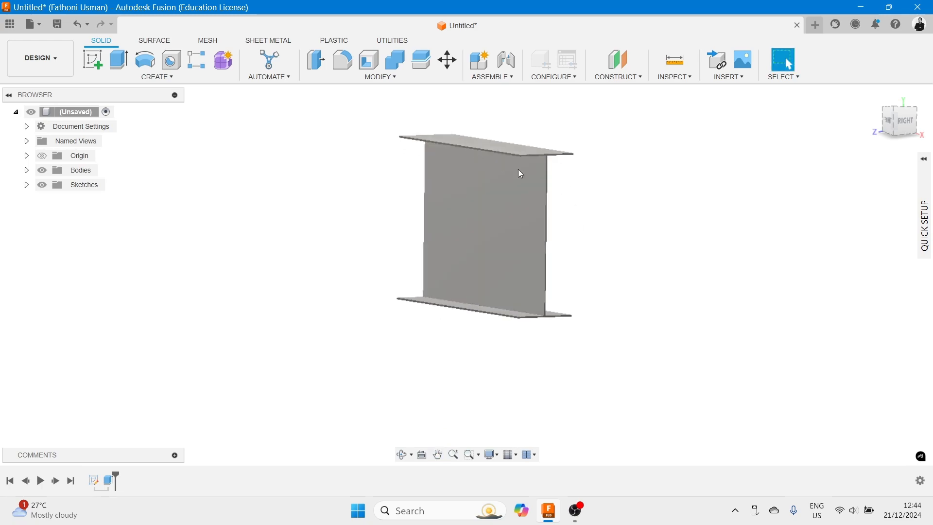
{"action": "scroll", "coordinate": [544, 194], "scroll_direction": "up", "scroll_amount": 2}
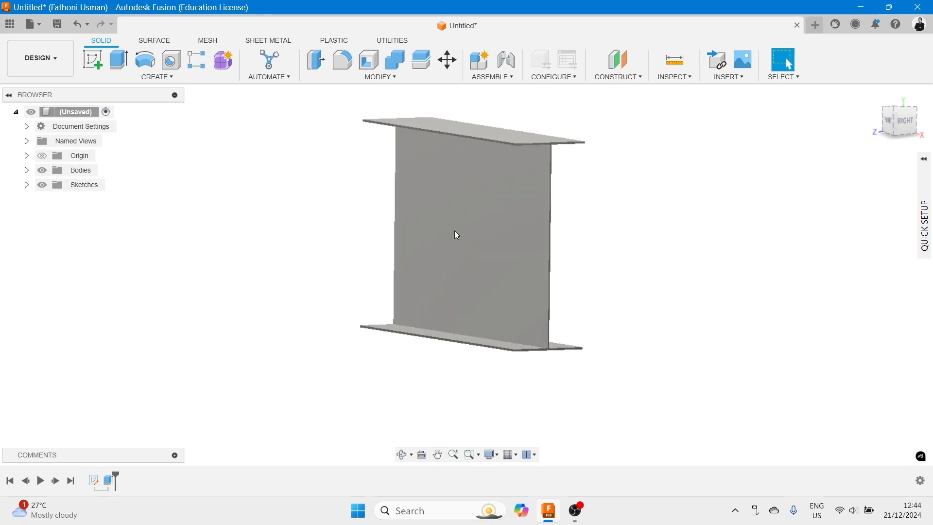
{"action": "middle_click_drag", "start_coordinate": [600, 239], "coordinate": [658, 233], "text": "shift"}
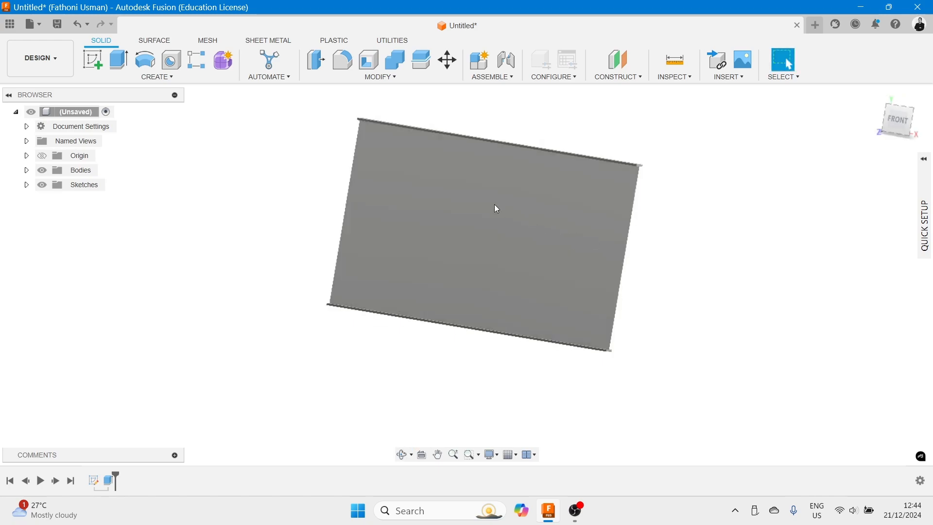
- Start a new sketch on the beam's web face
{"action": "left_click", "coordinate": [92, 63]}
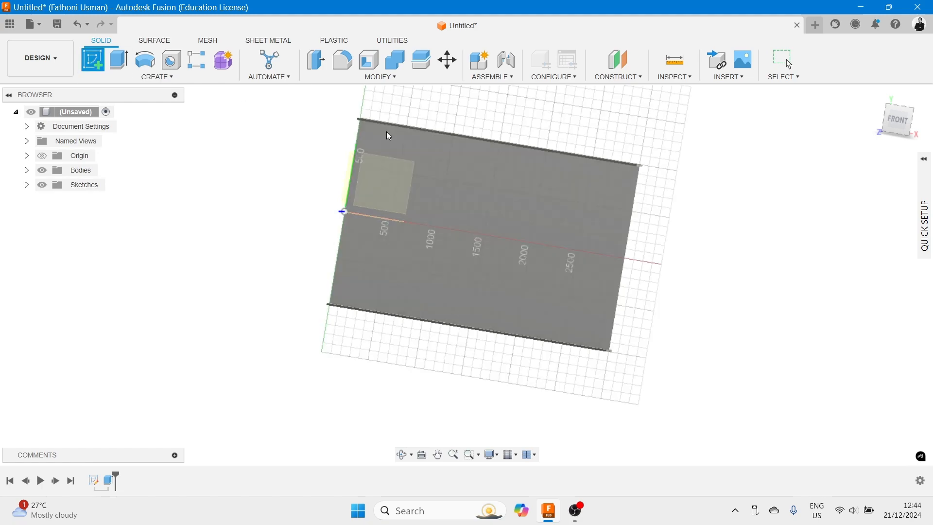
{"action": "middle_click_drag", "start_coordinate": [290, 176], "coordinate": [239, 179], "text": "shift"}
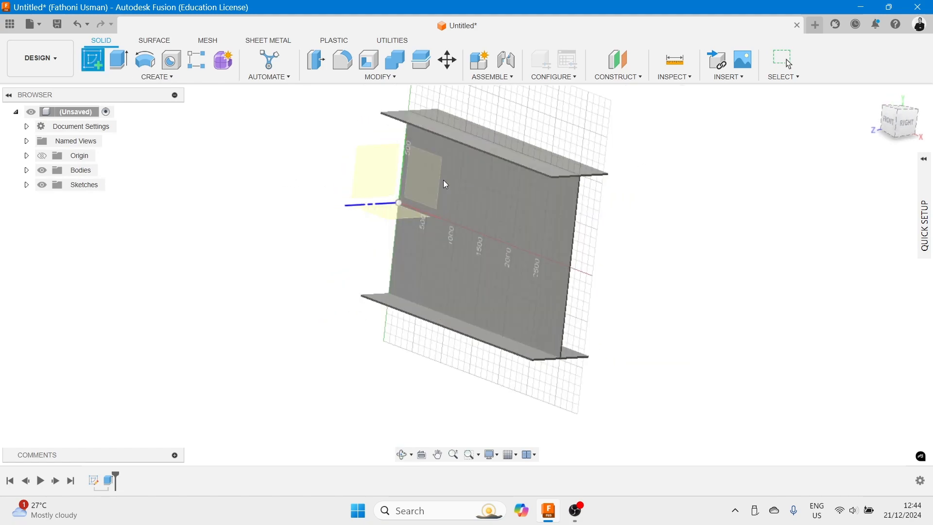
{"action": "left_click", "coordinate": [423, 177]}
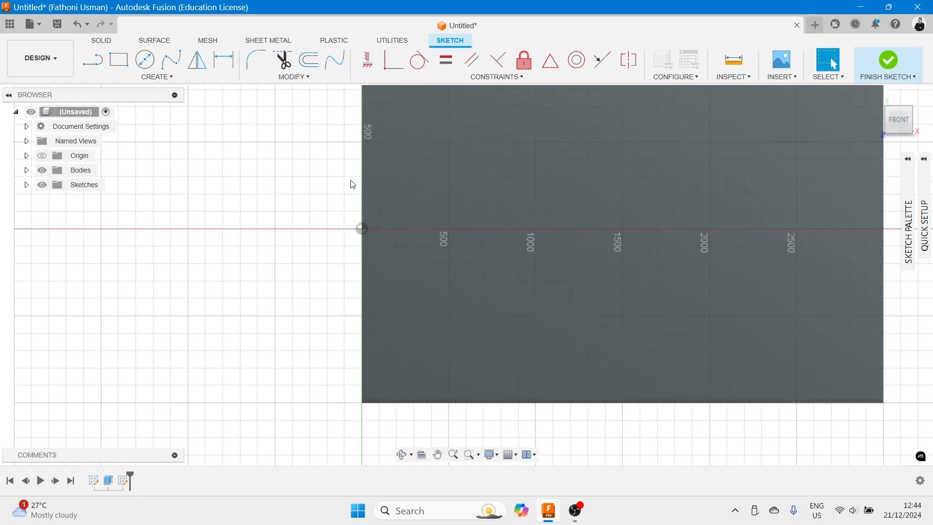
{"action": "middle_click_drag", "start_coordinate": [354, 185], "coordinate": [242, 252]}
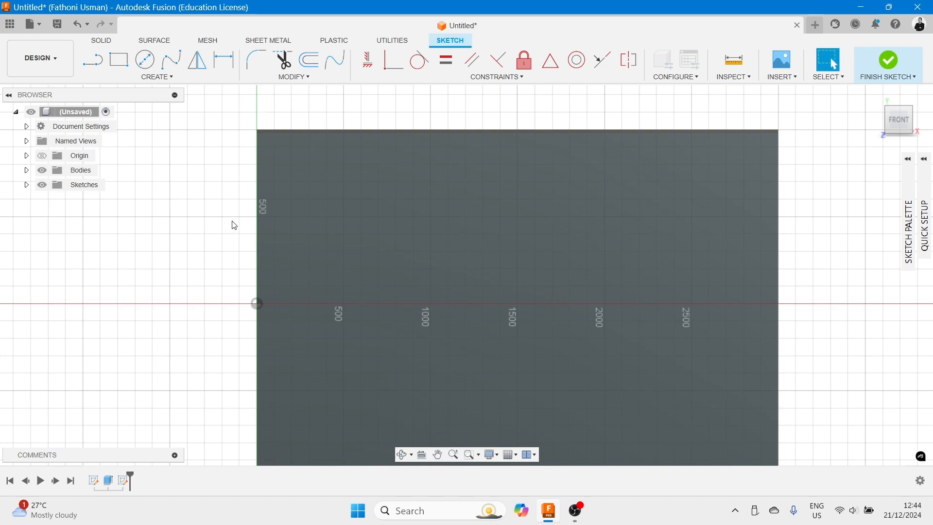
{"action": "scroll", "coordinate": [256, 134], "scroll_direction": "down", "scroll_amount": 2}
{"action": "scroll", "coordinate": [256, 136], "scroll_direction": "up", "scroll_amount": 5}
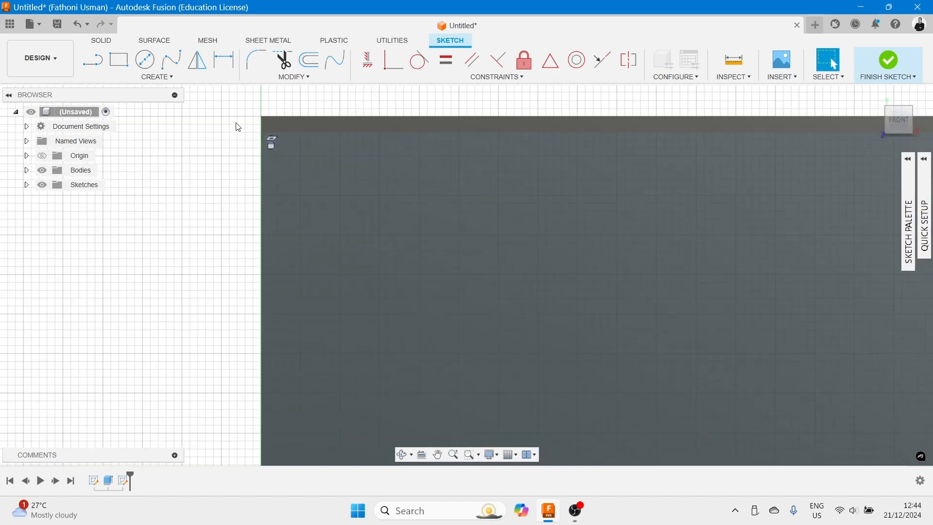
- Draw a rectangle 15 mm wide along the web's end edge, spanning from the top flange to the bottom flange
{"action": "left_click", "coordinate": [119, 59]}
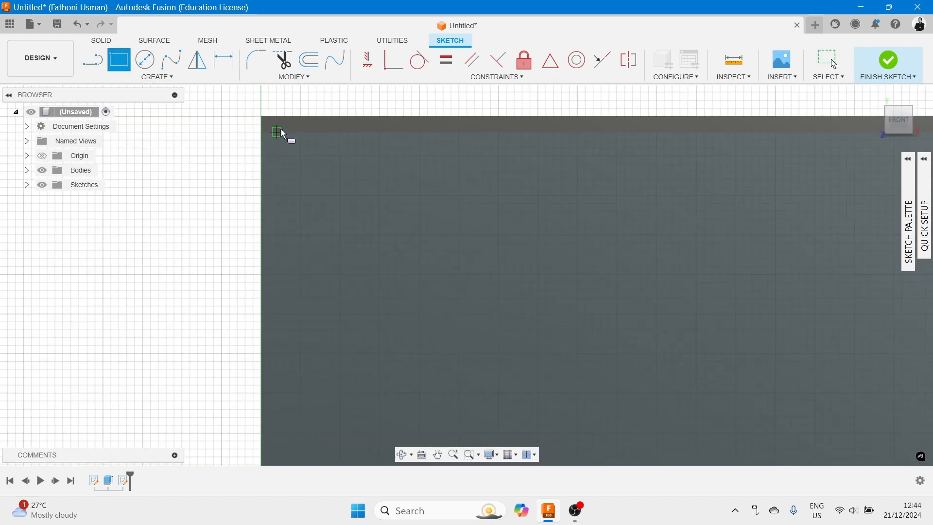
{"action": "left_click", "coordinate": [261, 132]}
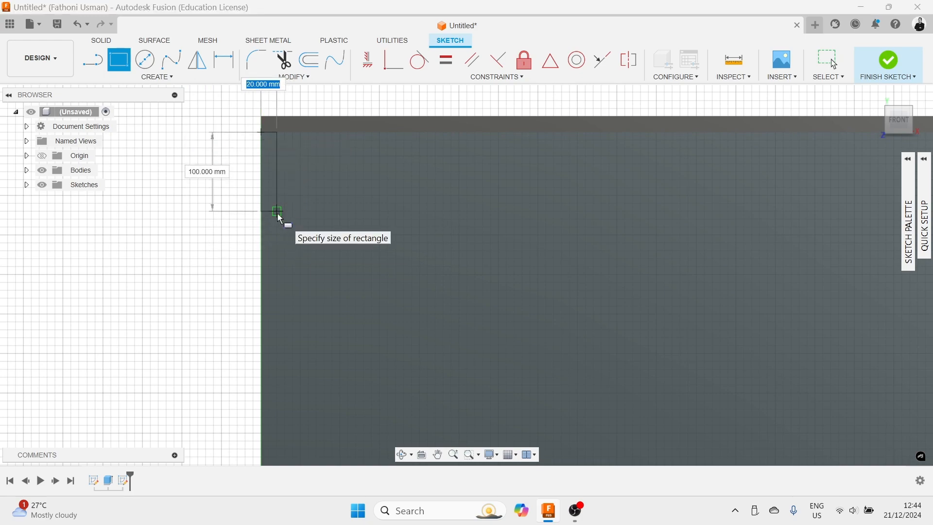
{"action": "type", "text": "15"}
{"action": "key", "text": "Tab"}
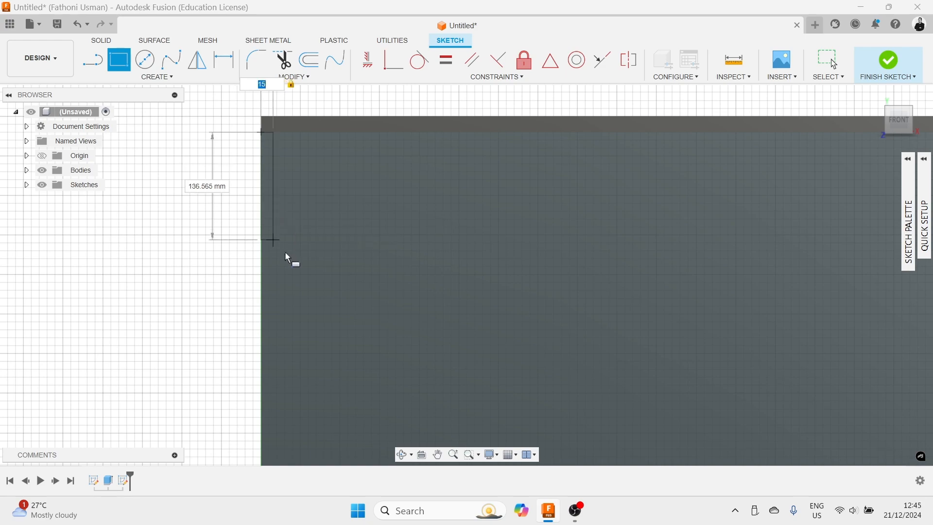
{"action": "middle_click_drag", "start_coordinate": [292, 383], "coordinate": [312, 146]}
{"action": "middle_click_drag", "start_coordinate": [302, 413], "coordinate": [309, 175]}
{"action": "middle_click_drag", "start_coordinate": [308, 370], "coordinate": [350, 89]}
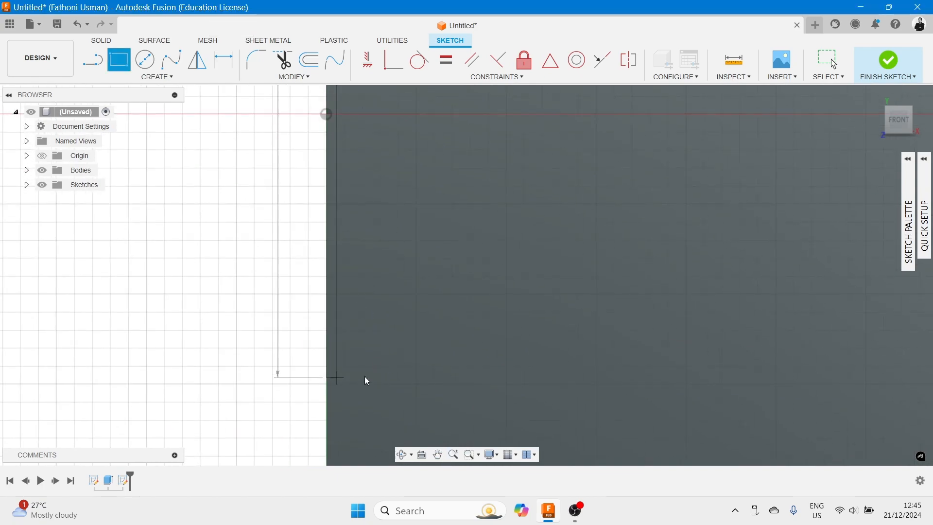
{"action": "middle_click_drag", "start_coordinate": [371, 386], "coordinate": [361, 142]}
{"action": "mouse_move", "coordinate": [355, 381]}
{"action": "middle_mouse_down"}
{"action": "mouse_move", "coordinate": [360, 402]}
{"action": "mouse_move", "coordinate": [354, 273]}
{"action": "middle_mouse_up"}
{"action": "scroll", "coordinate": [351, 308], "scroll_direction": "down", "scroll_amount": 2}
{"action": "scroll", "coordinate": [345, 315], "scroll_direction": "up", "scroll_amount": 6}
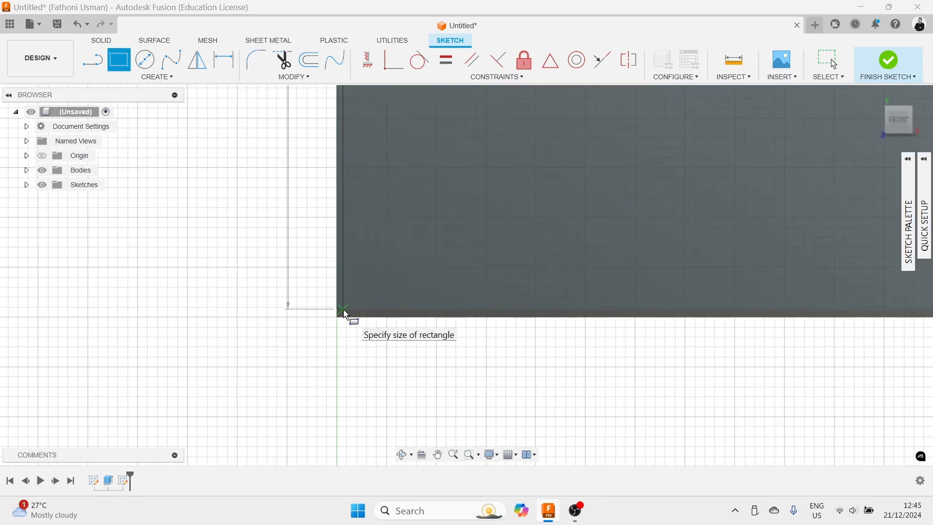
{"action": "left_click", "coordinate": [345, 311]}
{"action": "key", "text": "Escape"}
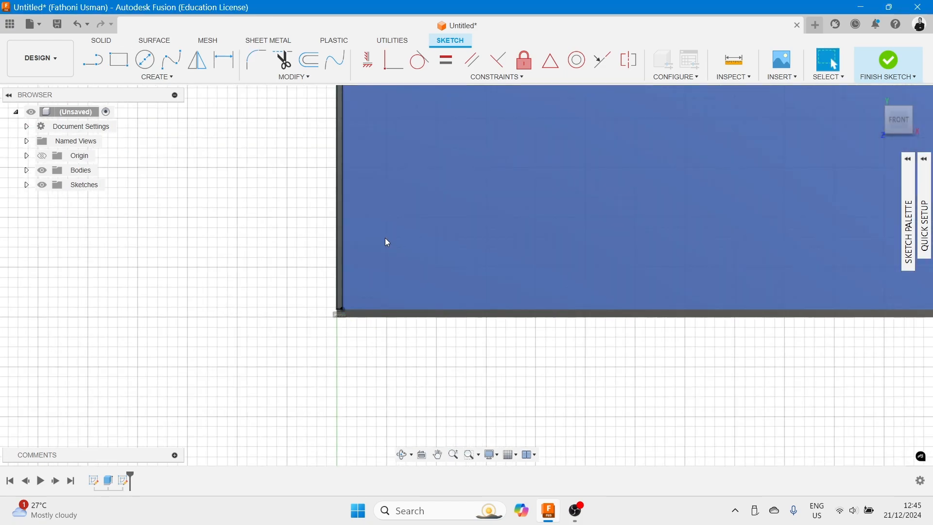
- Dimension the thin rectangle's width and its length
{"action": "left_click", "coordinate": [51, 61]}
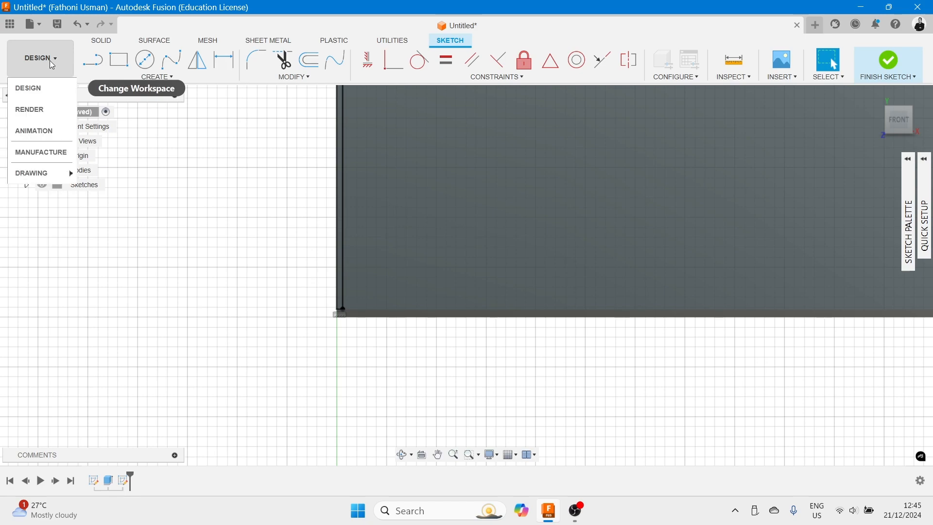
{"action": "left_click", "coordinate": [176, 77]}
{"action": "left_click", "coordinate": [184, 273]}
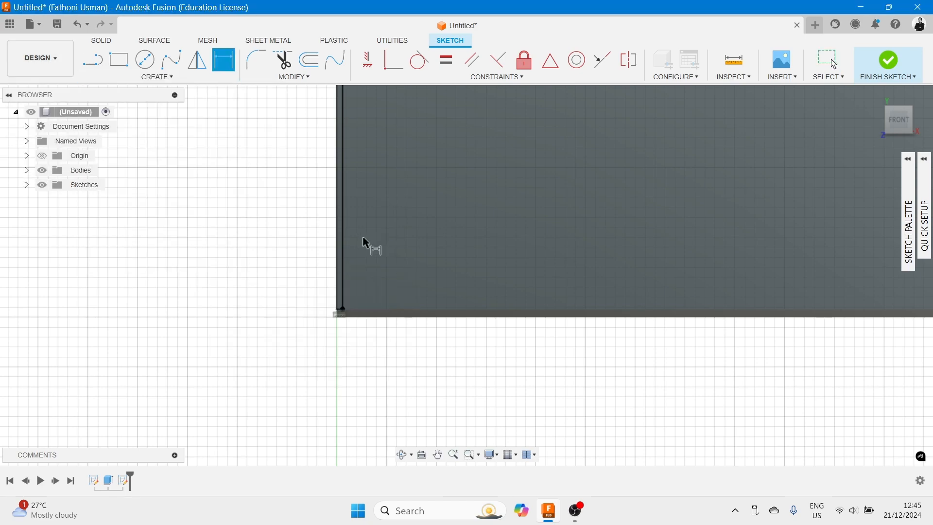
{"action": "scroll", "coordinate": [340, 244], "scroll_direction": "up", "scroll_amount": 3}
{"action": "left_click", "coordinate": [337, 246]}
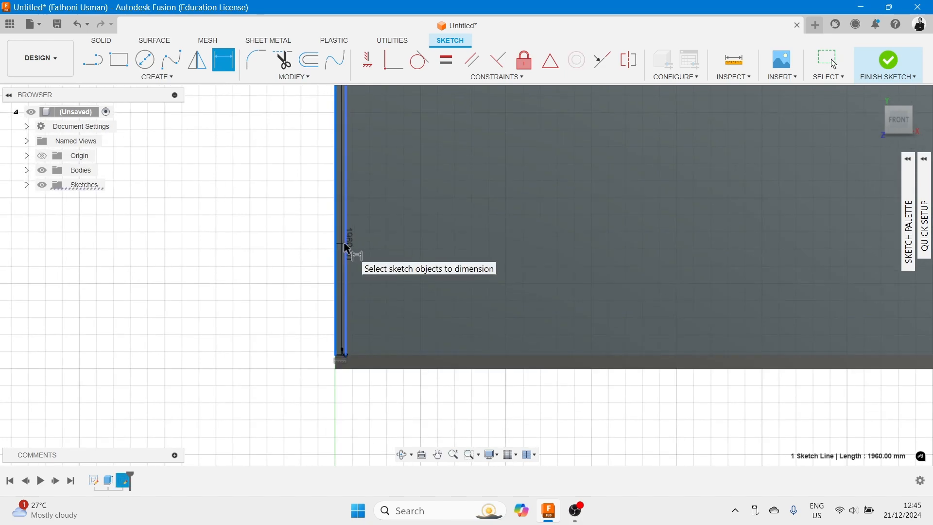
{"action": "left_click", "coordinate": [347, 255]}
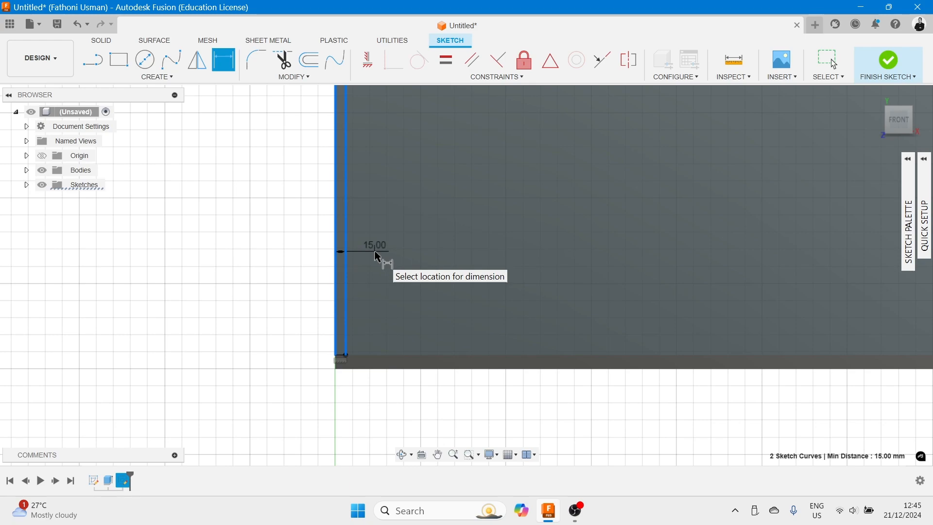
{"action": "left_click", "coordinate": [378, 257]}
{"action": "left_click", "coordinate": [530, 286]}
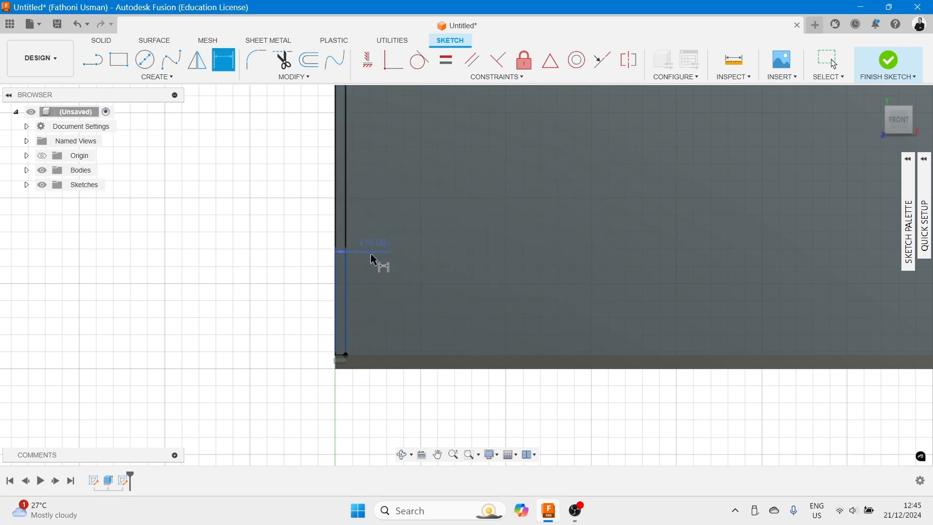
{"action": "middle_click_drag", "start_coordinate": [394, 275], "coordinate": [381, 254], "text": "shift"}
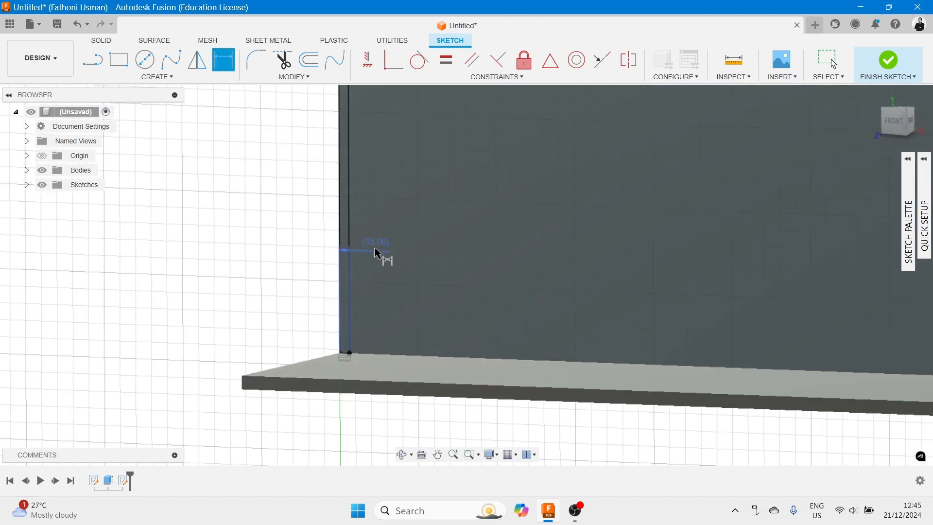
{"action": "left_click", "coordinate": [358, 265]}
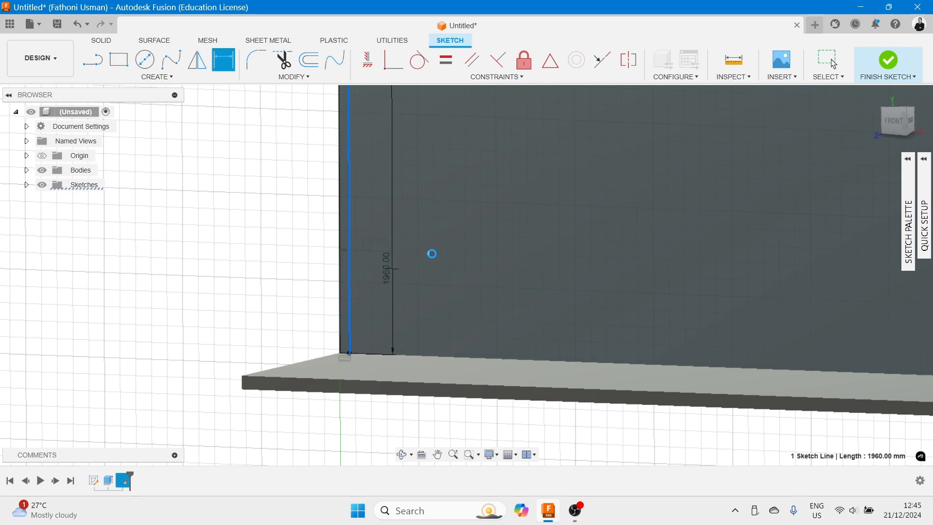
{"action": "key", "text": "Escape"}
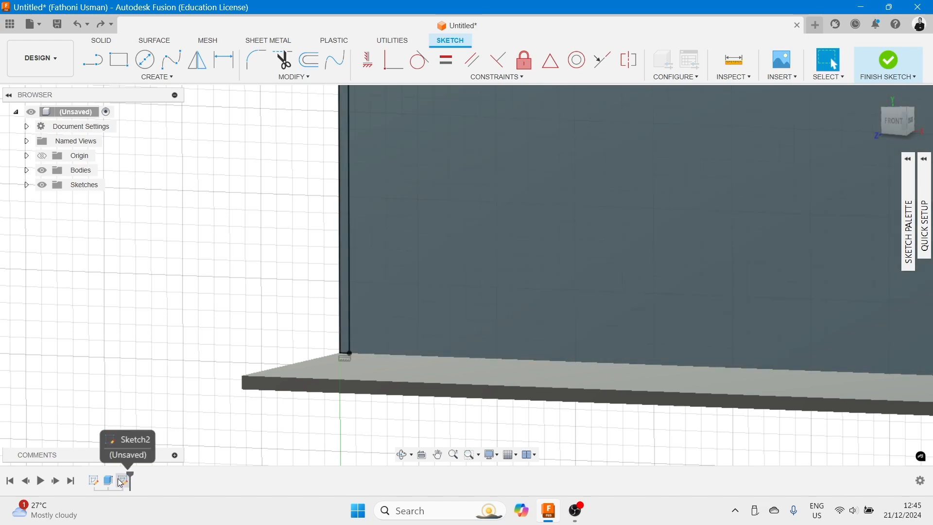
- Inspect the extrusion and the new sketch entries in the timeline
{"action": "left_click", "coordinate": [124, 484]}
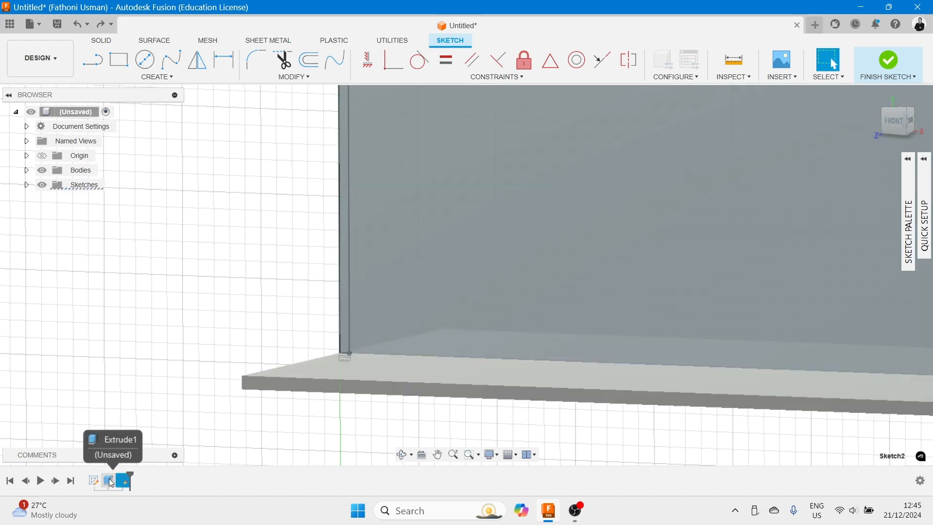
{"action": "left_click", "coordinate": [110, 482]}
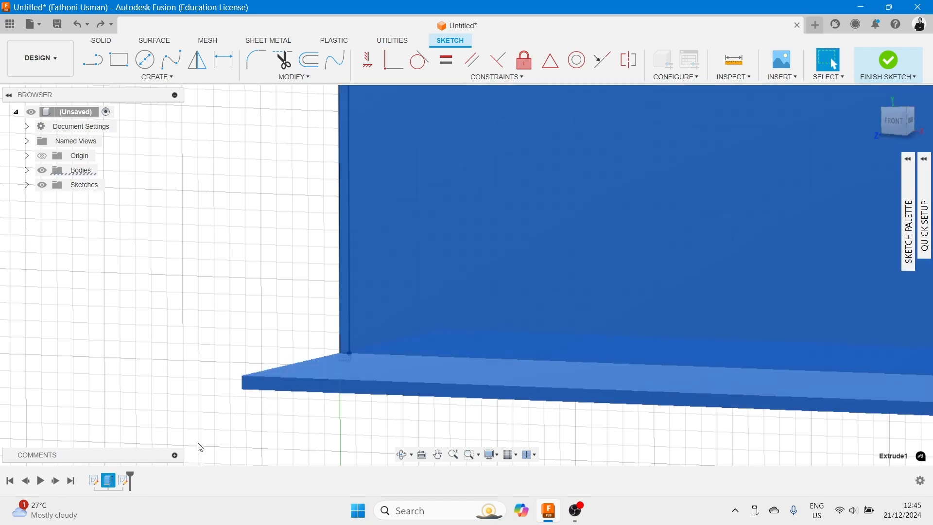
{"action": "left_click", "coordinate": [124, 483]}
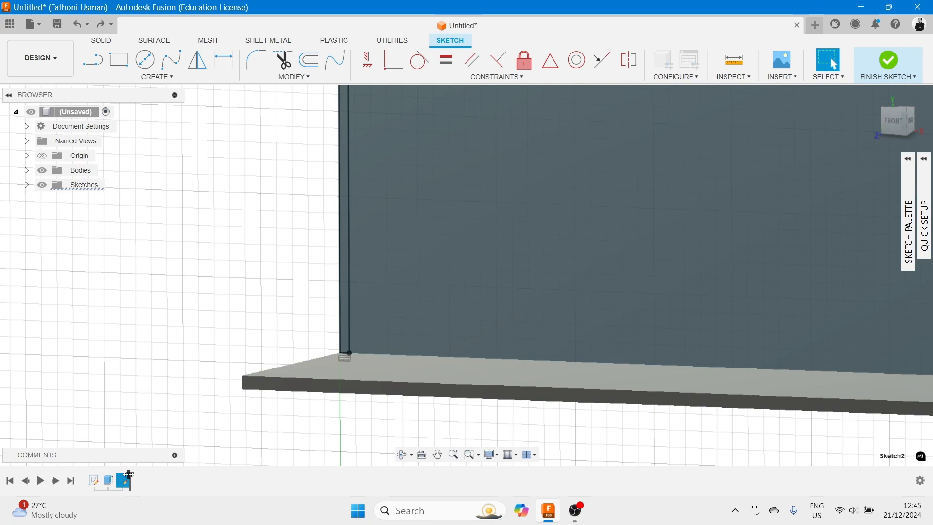
{"action": "scroll", "coordinate": [291, 307], "scroll_direction": "up", "scroll_amount": 5}
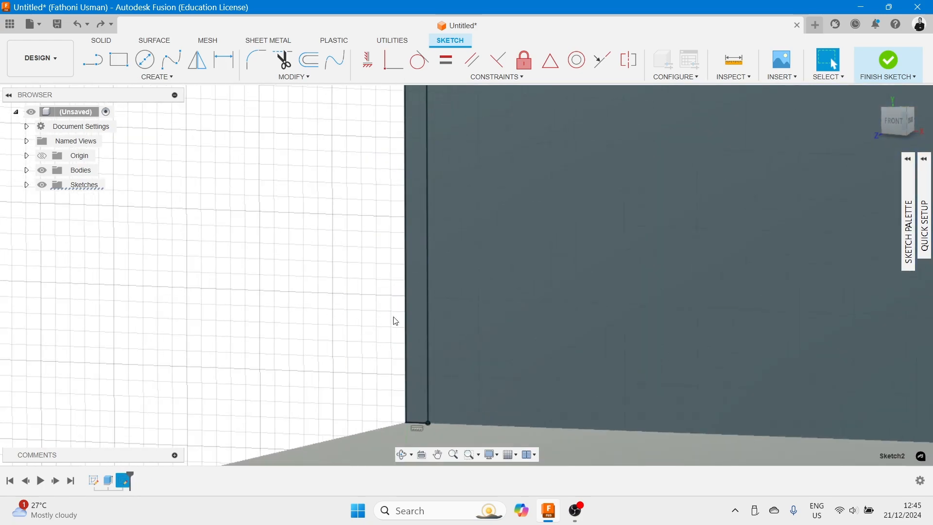
- Delete the thin rectangle's 15 mm width dimension
{"action": "left_click", "coordinate": [427, 310]}
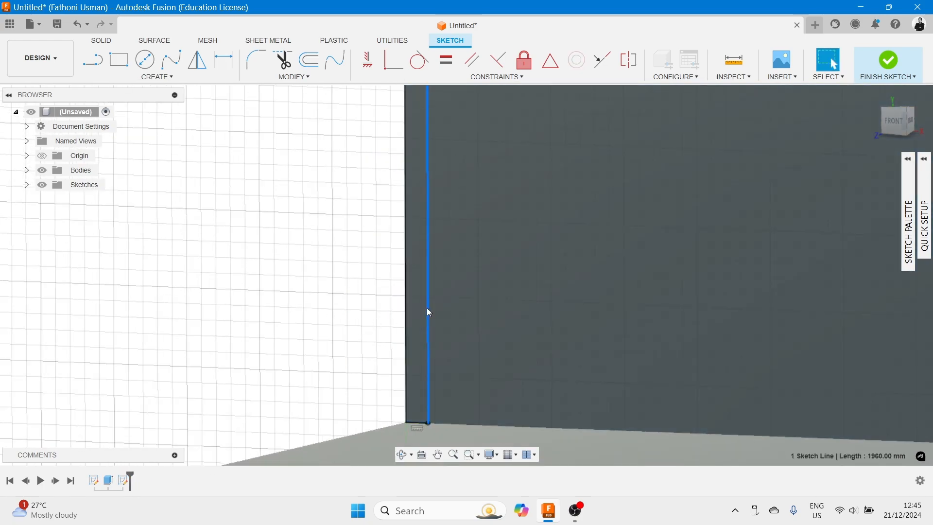
{"action": "scroll", "coordinate": [430, 305], "scroll_direction": "down", "scroll_amount": 3}
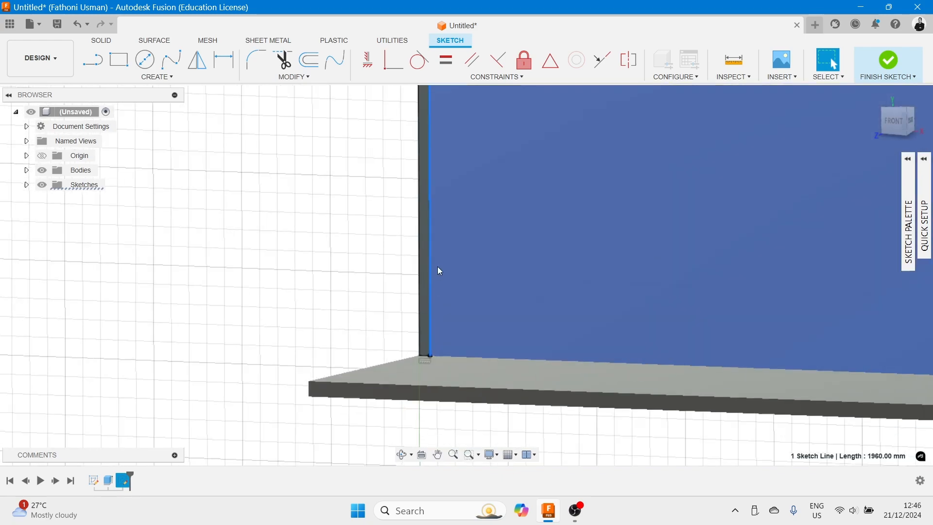
{"action": "scroll", "coordinate": [430, 271], "scroll_direction": "up", "scroll_amount": 2}
{"action": "scroll", "coordinate": [417, 288], "scroll_direction": "down", "scroll_amount": 2}
{"action": "scroll", "coordinate": [348, 198], "scroll_direction": "down", "scroll_amount": 1}
{"action": "scroll", "coordinate": [356, 456], "scroll_direction": "up", "scroll_amount": 2}
{"action": "scroll", "coordinate": [387, 402], "scroll_direction": "down", "scroll_amount": 1}
{"action": "scroll", "coordinate": [390, 393], "scroll_direction": "up", "scroll_amount": 1}
{"action": "scroll", "coordinate": [388, 369], "scroll_direction": "down", "scroll_amount": 3}
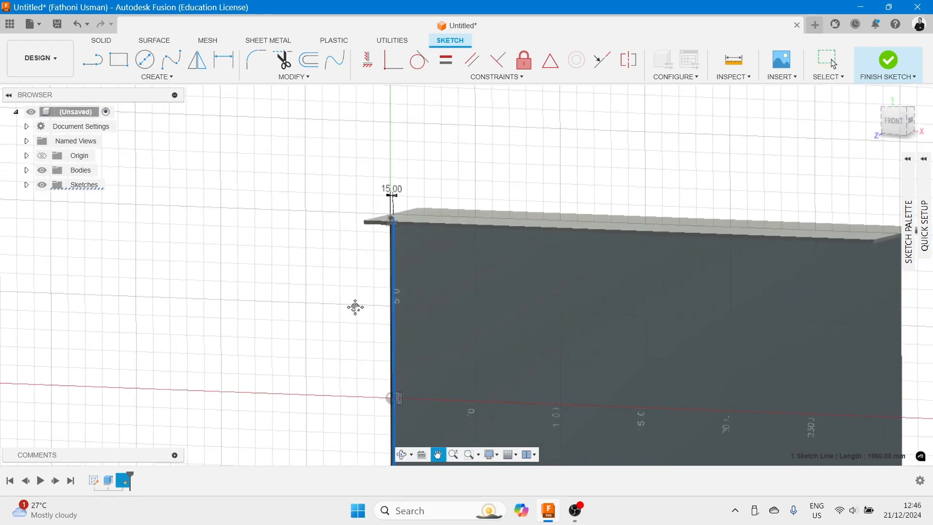
{"action": "left_click", "coordinate": [403, 207]}
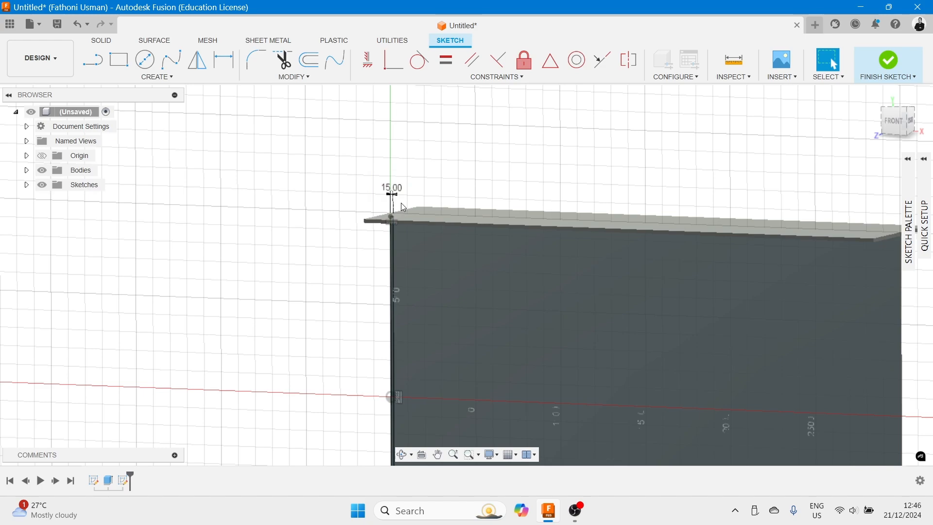
{"action": "left_click", "coordinate": [390, 200]}
{"action": "key", "text": "Delete"}
- Drag the rectangle's inner long edge away from the web's end edge
{"action": "scroll", "coordinate": [394, 272], "scroll_direction": "up", "scroll_amount": 2}
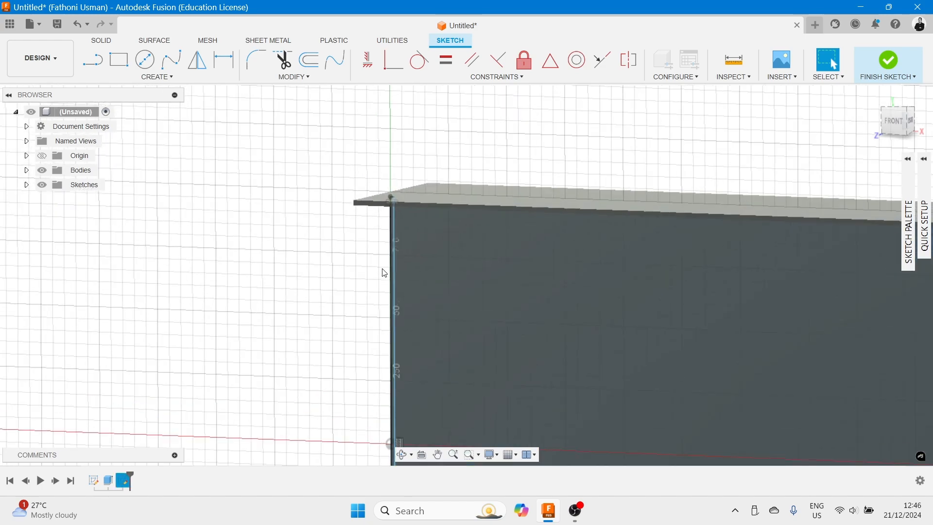
{"action": "left_click", "coordinate": [393, 262]}
{"action": "left_click_drag", "start_coordinate": [407, 269], "coordinate": [457, 281]}
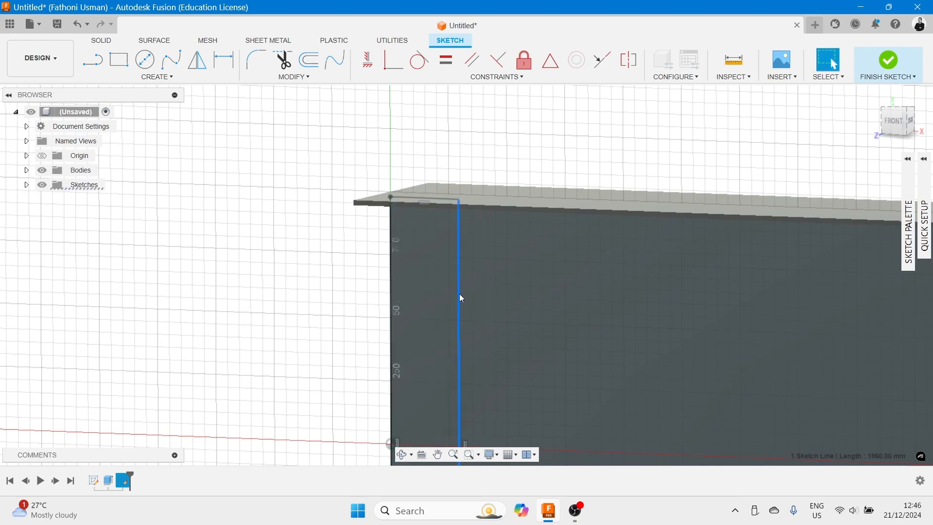
{"action": "scroll", "coordinate": [459, 294], "scroll_direction": "down", "scroll_amount": 5}
{"action": "middle_click_drag", "start_coordinate": [371, 252], "coordinate": [315, 161]}
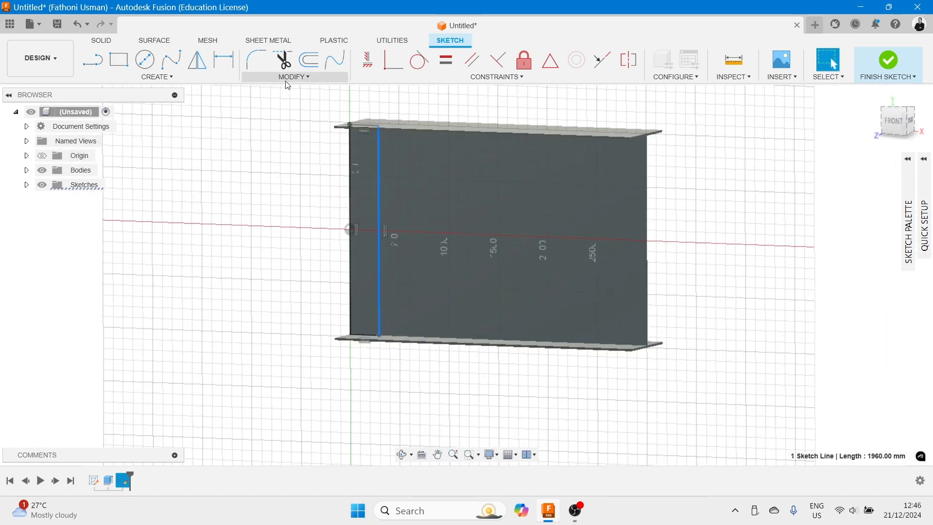
- Dimension the distance between the rectangle's two long edges as 15 mm
{"action": "left_click", "coordinate": [310, 78]}
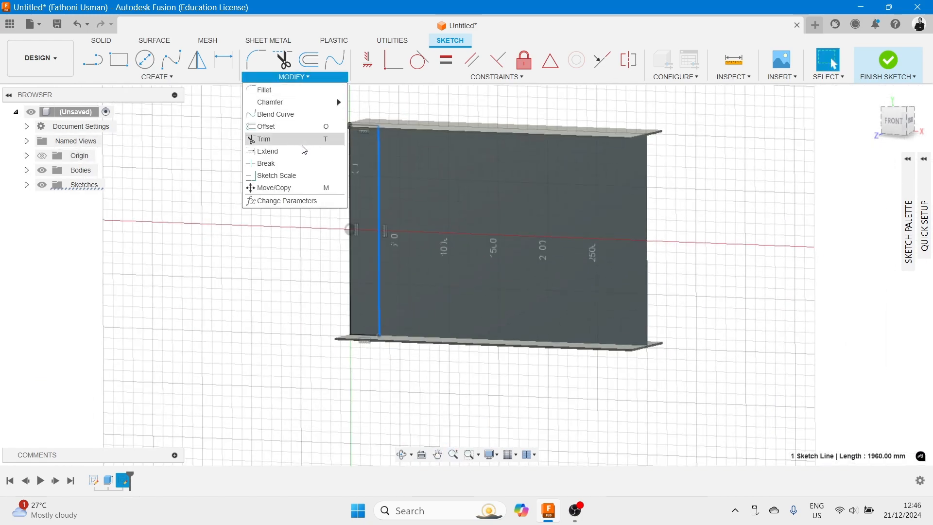
{"action": "left_click", "coordinate": [167, 77]}
{"action": "left_click", "coordinate": [167, 78]}
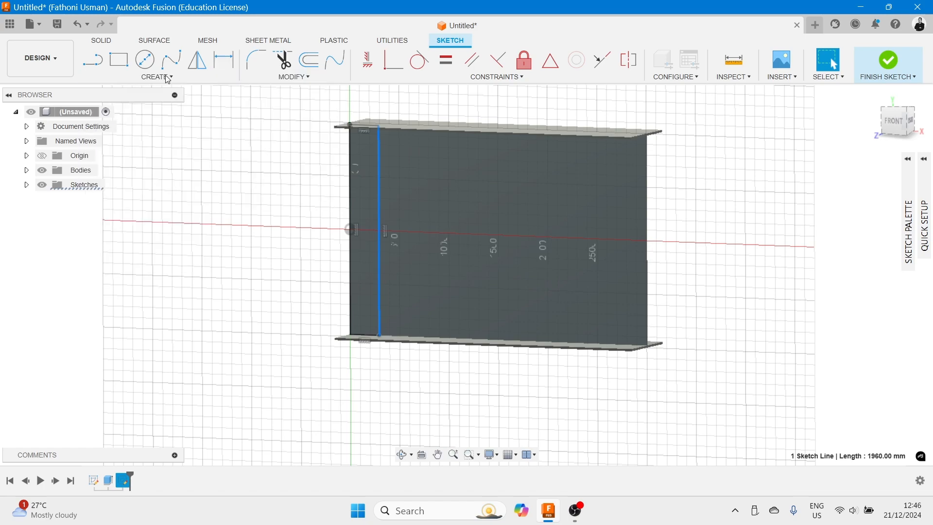
{"action": "left_click", "coordinate": [168, 69]}
{"action": "left_click", "coordinate": [173, 78]}
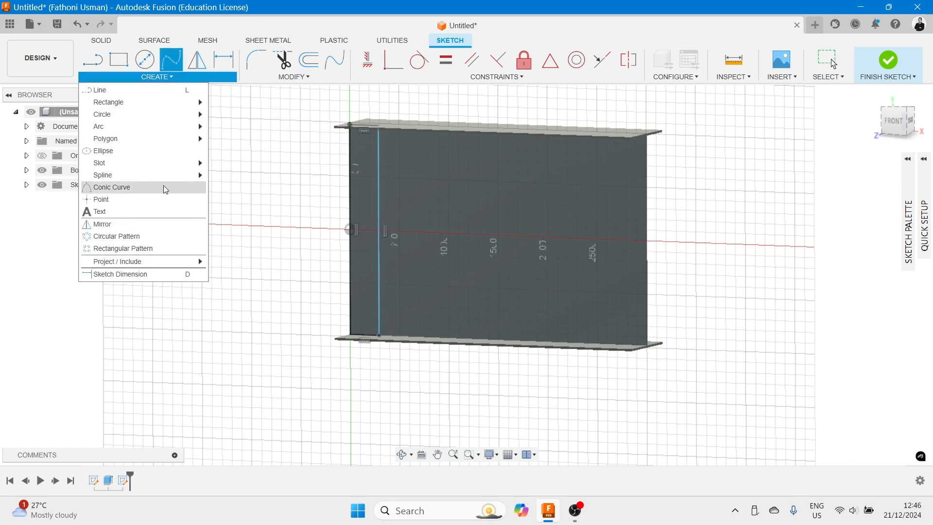
{"action": "left_click", "coordinate": [145, 273]}
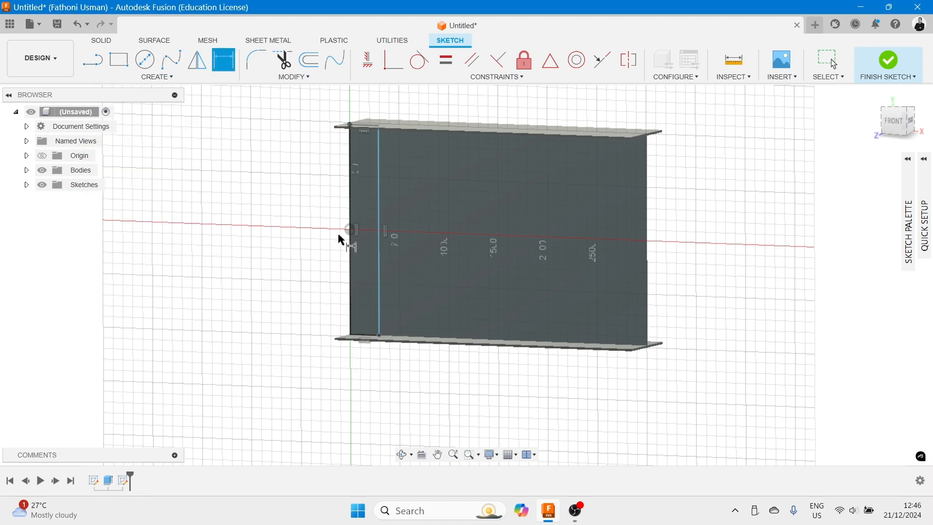
{"action": "left_click", "coordinate": [354, 266]}
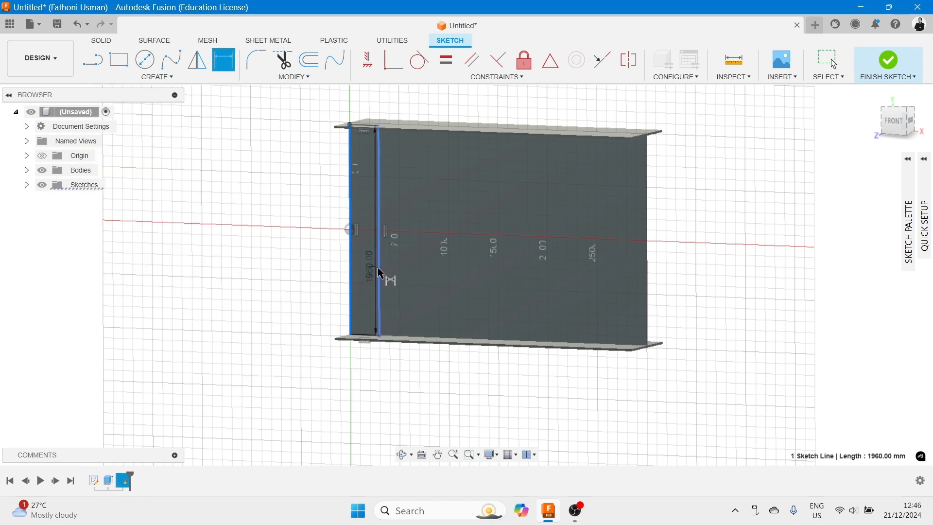
{"action": "left_click", "coordinate": [380, 271]}
{"action": "left_click", "coordinate": [402, 281]}
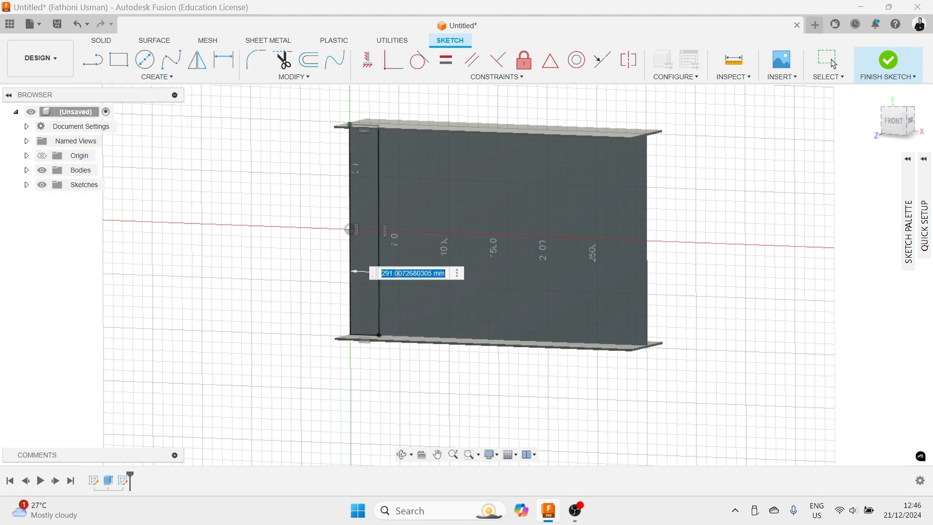
{"action": "type", "text": "15"}
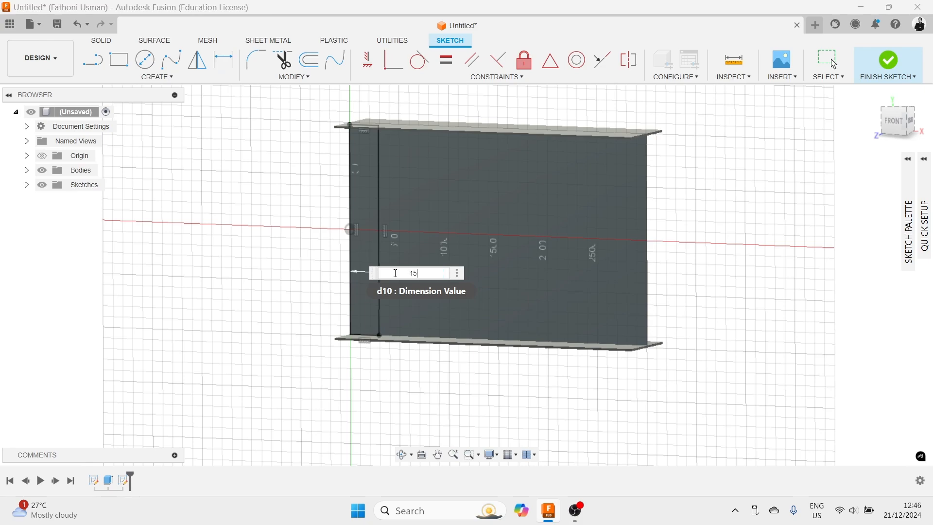
{"action": "key", "text": "Return"}
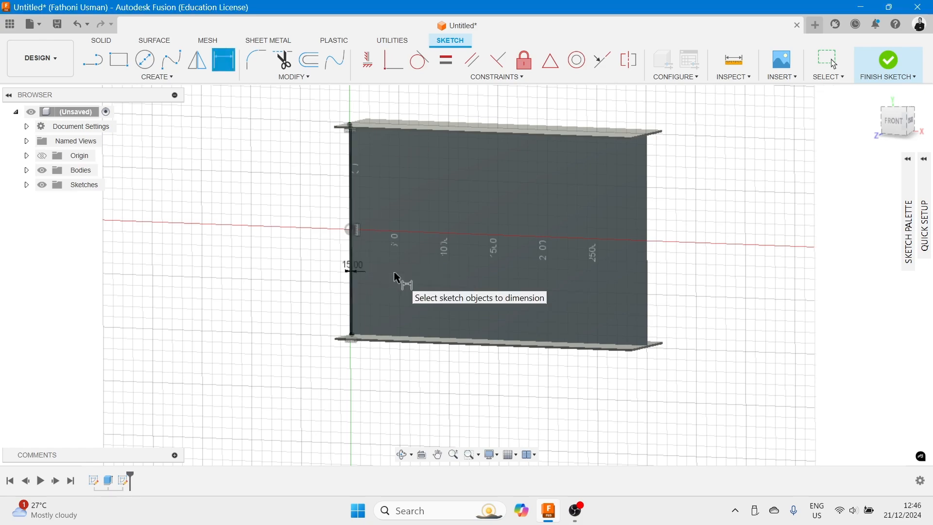
- Finish the sketch
{"action": "key", "text": "Escape"}
{"action": "left_click", "coordinate": [888, 63]}
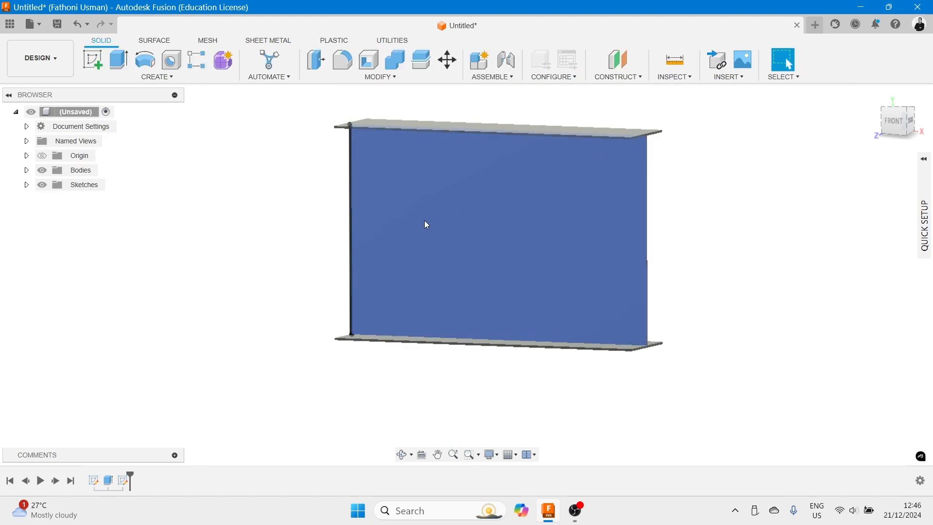
{"action": "scroll", "coordinate": [363, 245], "scroll_direction": "up", "scroll_amount": 10}
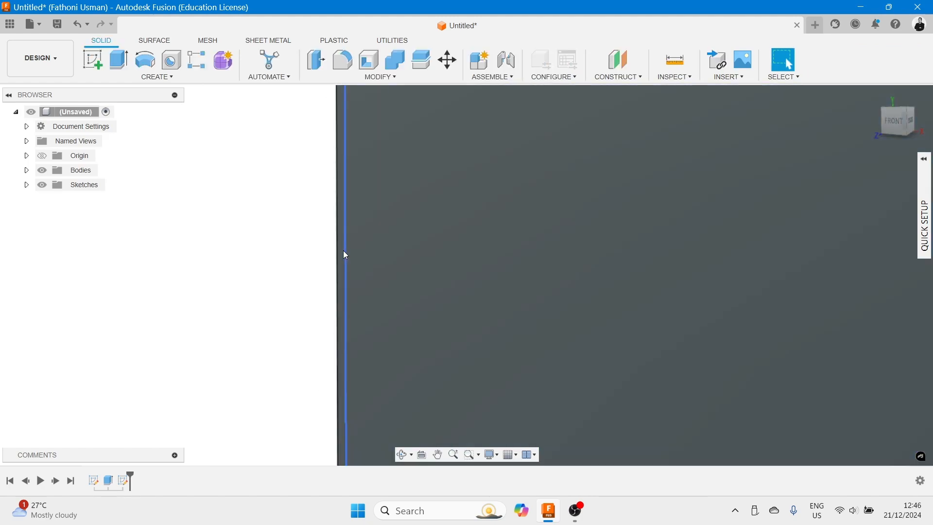
{"action": "scroll", "coordinate": [342, 250], "scroll_direction": "up", "scroll_amount": 4}
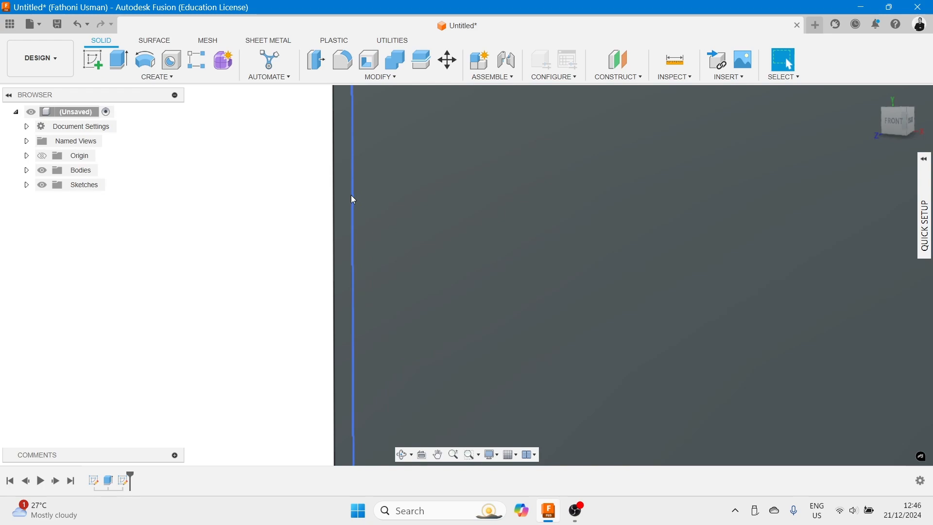
{"action": "scroll", "coordinate": [351, 195], "scroll_direction": "down", "scroll_amount": 1}
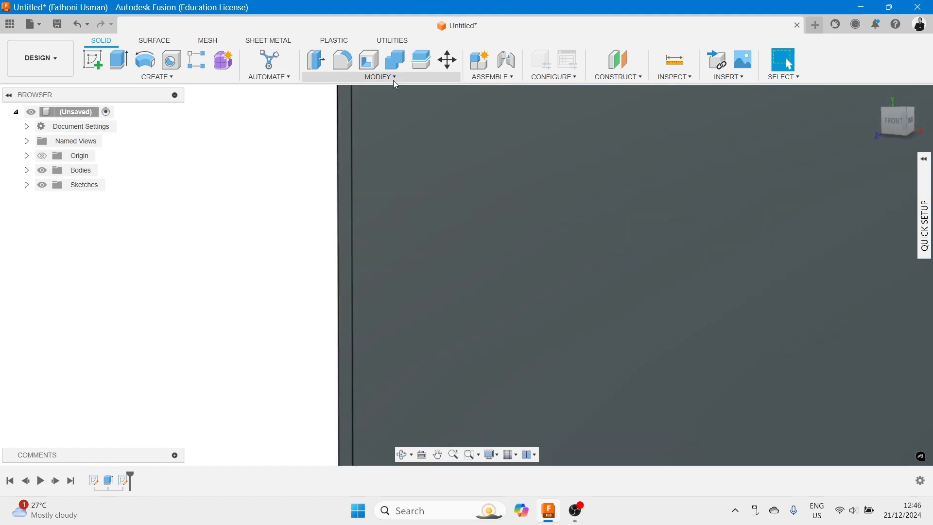
{"action": "left_click", "coordinate": [393, 80]}
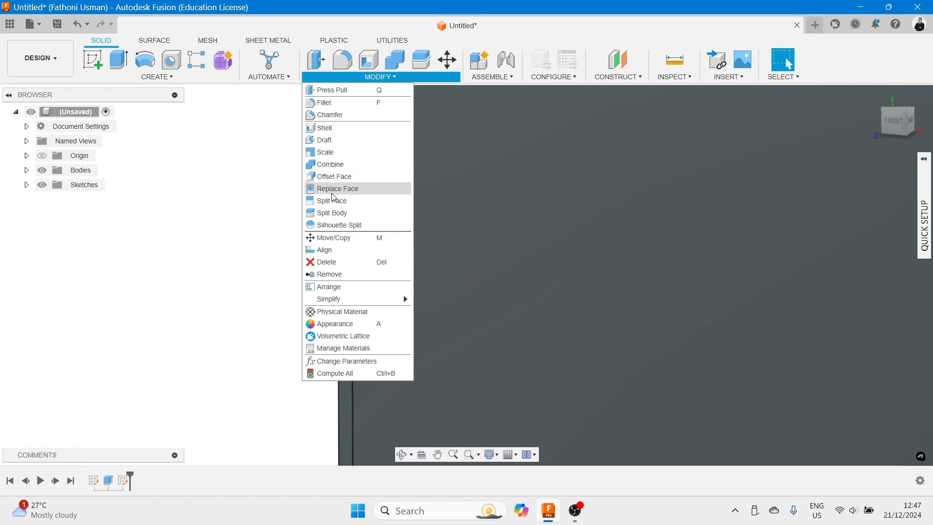
{"action": "left_click", "coordinate": [205, 195]}
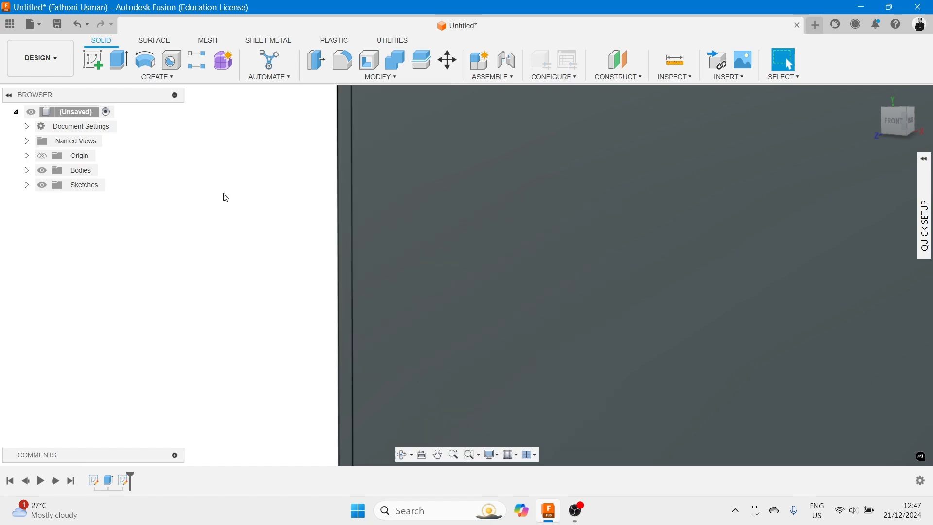
{"action": "scroll", "coordinate": [234, 191], "scroll_direction": "down", "scroll_amount": 4}
{"action": "middle_click_drag", "start_coordinate": [240, 193], "coordinate": [292, 174]}
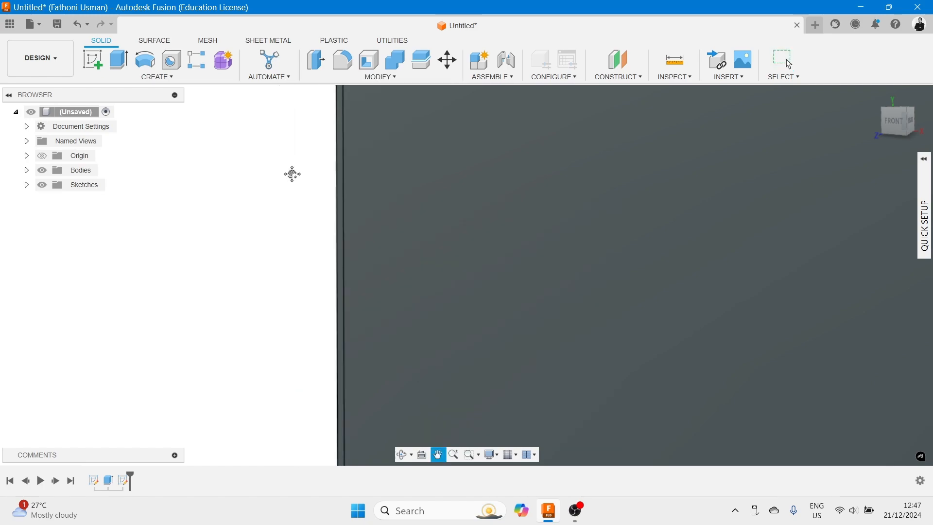
- Extrude the thin rectangle profile 100 mm, joining it to the beam
{"action": "left_click", "coordinate": [117, 63]}
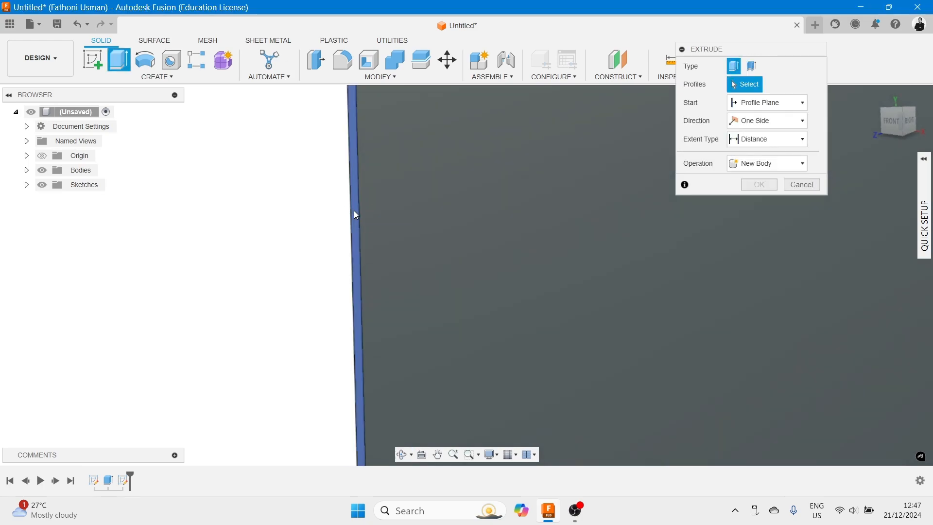
{"action": "left_click", "coordinate": [354, 212]}
{"action": "left_click_drag", "start_coordinate": [347, 112], "coordinate": [311, 120]}
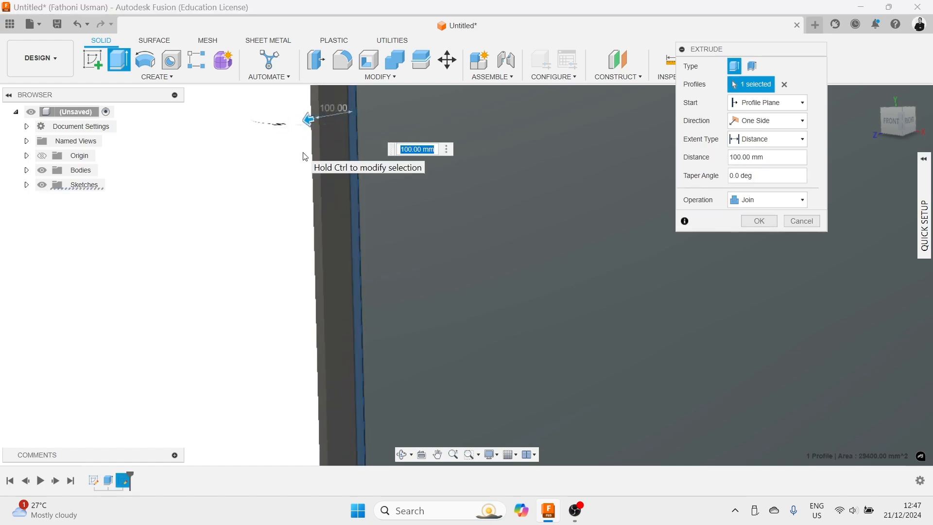
{"action": "key", "text": "Return"}
{"action": "scroll", "coordinate": [304, 159], "scroll_direction": "down", "scroll_amount": 5}
{"action": "mouse_move", "coordinate": [304, 158]}
{"action": "middle_mouse_down", "text": "shift"}
{"action": "mouse_move", "coordinate": [325, 202]}
{"action": "mouse_move", "coordinate": [371, 169]}
{"action": "mouse_move", "coordinate": [408, 186]}
{"action": "mouse_move", "coordinate": [335, 167]}
{"action": "mouse_move", "coordinate": [285, 168]}
{"action": "mouse_move", "coordinate": [510, 216]}
{"action": "mouse_move", "coordinate": [751, 248]}
{"action": "mouse_move", "coordinate": [544, 235]}
{"action": "middle_mouse_up", "text": "shift"}
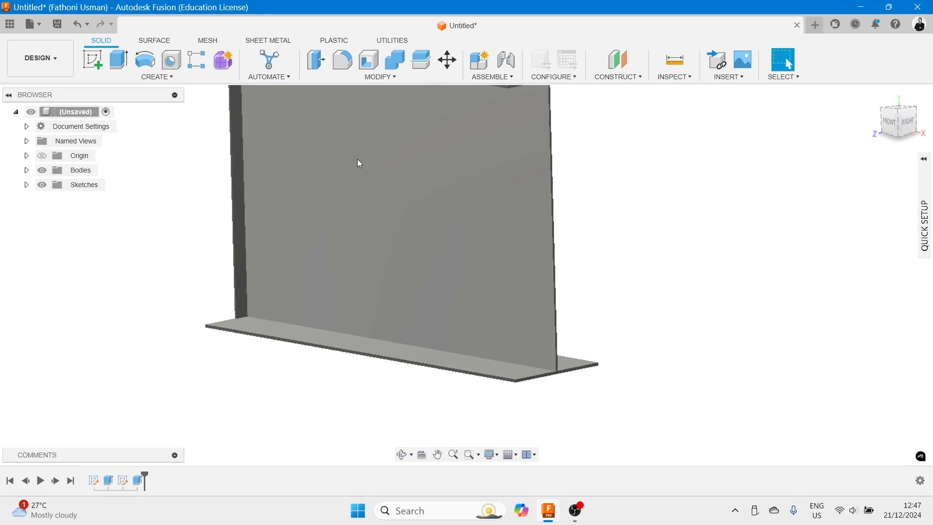
- Start a new sketch on the beam's web face
{"action": "left_click", "coordinate": [97, 63]}
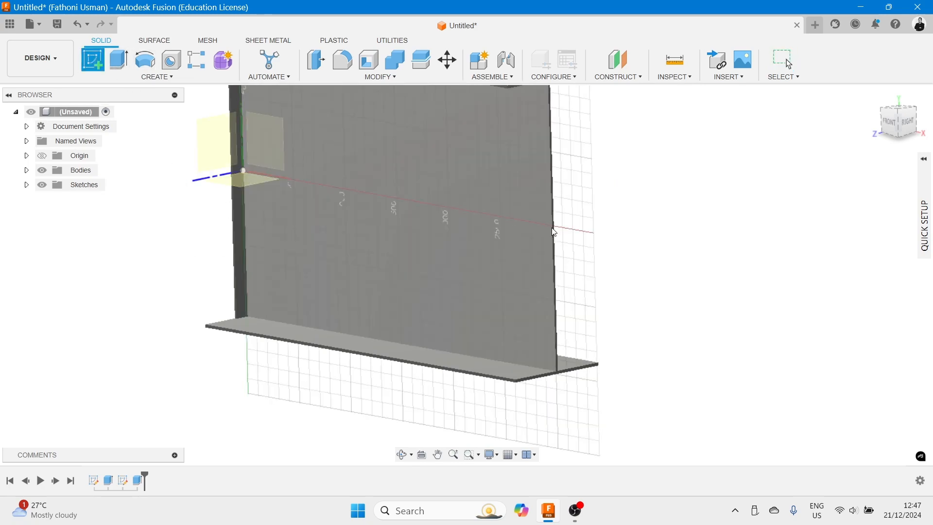
{"action": "left_click", "coordinate": [529, 211]}
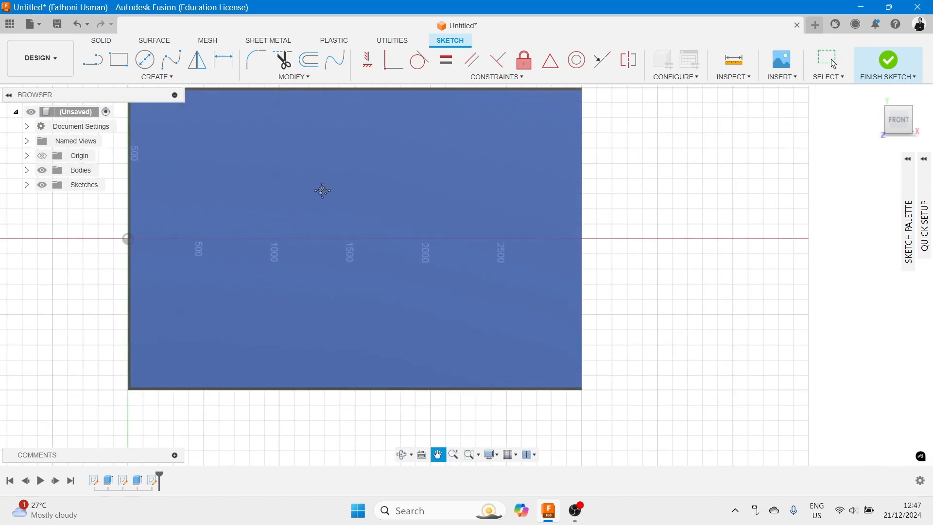
{"action": "mouse_move", "coordinate": [554, 121]}
{"action": "middle_mouse_down"}
{"action": "mouse_move", "coordinate": [512, 203]}
{"action": "mouse_move", "coordinate": [551, 186]}
{"action": "middle_mouse_up"}
- Draw a thin rectangle about 1960 mm tall along the web's other end edge, spanning flange to flange
{"action": "left_click", "coordinate": [118, 59]}
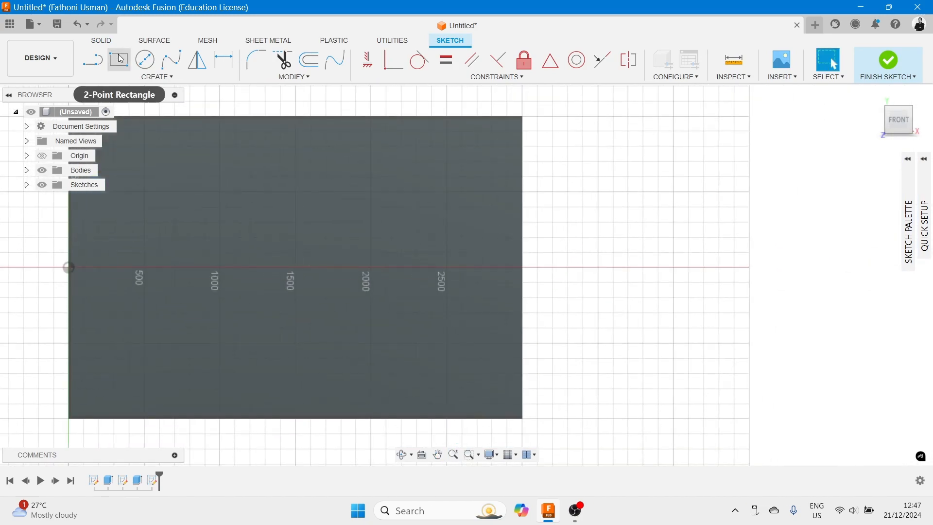
{"action": "scroll", "coordinate": [520, 132], "scroll_direction": "up", "scroll_amount": 2}
{"action": "scroll", "coordinate": [524, 123], "scroll_direction": "up", "scroll_amount": 3}
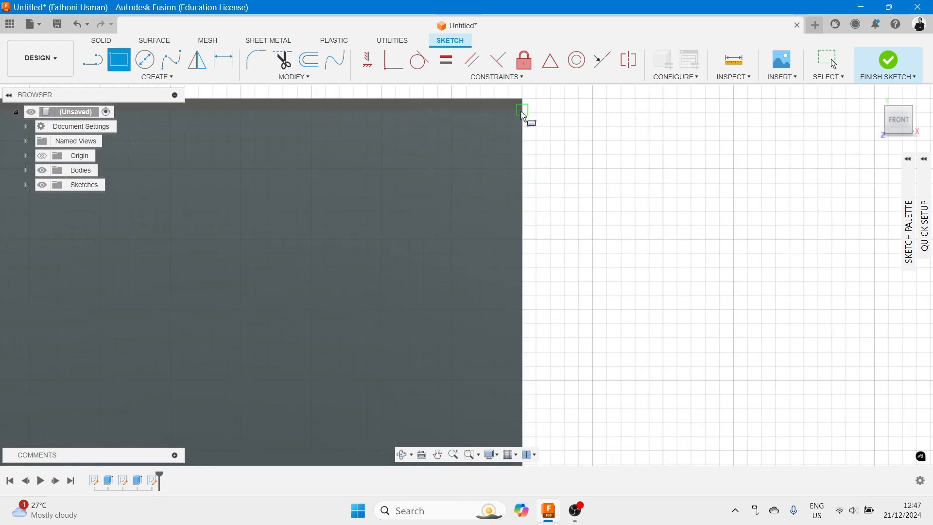
{"action": "left_click", "coordinate": [522, 112]}
{"action": "scroll", "coordinate": [515, 287], "scroll_direction": "up", "scroll_amount": 3}
{"action": "middle_click_drag", "start_coordinate": [520, 304], "coordinate": [570, 131]}
{"action": "scroll", "coordinate": [551, 250], "scroll_direction": "up", "scroll_amount": 4}
{"action": "middle_click_drag", "start_coordinate": [554, 371], "coordinate": [620, 149]}
{"action": "scroll", "coordinate": [638, 322], "scroll_direction": "down", "scroll_amount": 5}
{"action": "middle_click_drag", "start_coordinate": [639, 328], "coordinate": [643, 179]}
{"action": "middle_click_drag", "start_coordinate": [619, 344], "coordinate": [636, 200]}
{"action": "scroll", "coordinate": [632, 377], "scroll_direction": "down", "scroll_amount": 5}
{"action": "middle_click_drag", "start_coordinate": [630, 399], "coordinate": [628, 221]}
{"action": "scroll", "coordinate": [622, 393], "scroll_direction": "down", "scroll_amount": 8}
{"action": "middle_click_drag", "start_coordinate": [619, 408], "coordinate": [624, 248]}
{"action": "scroll", "coordinate": [624, 248], "scroll_direction": "down", "scroll_amount": 1}
{"action": "scroll", "coordinate": [612, 384], "scroll_direction": "up", "scroll_amount": 3}
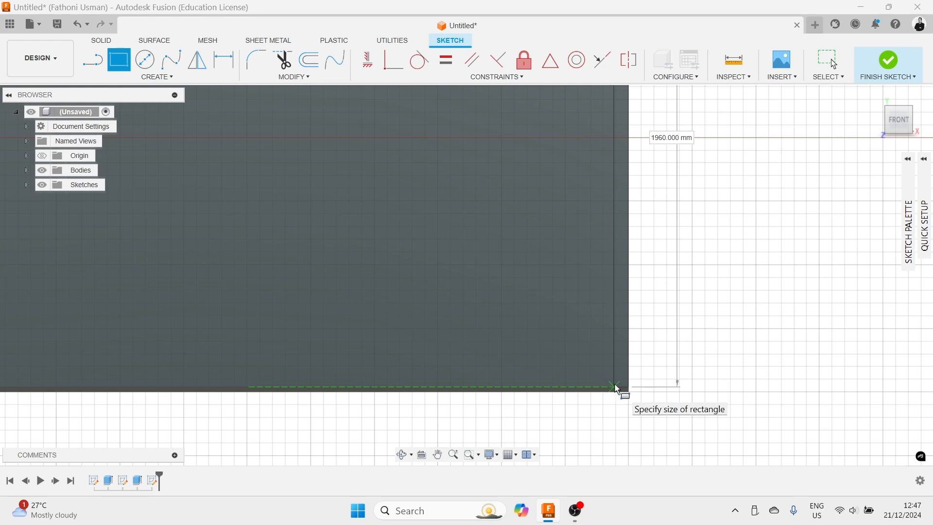
{"action": "left_click", "coordinate": [617, 389]}
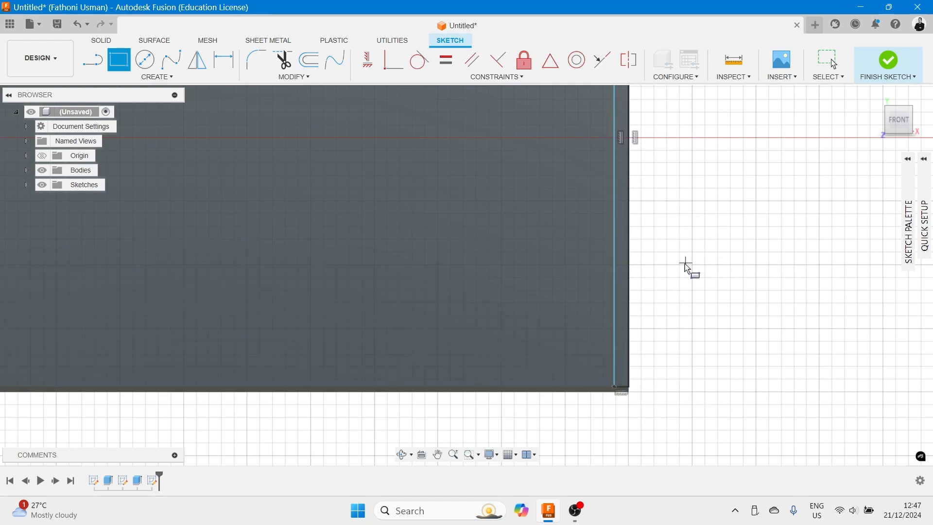
- Dimension the thin rectangle's width as 15 mm and finish the sketch
{"action": "left_click", "coordinate": [142, 76]}
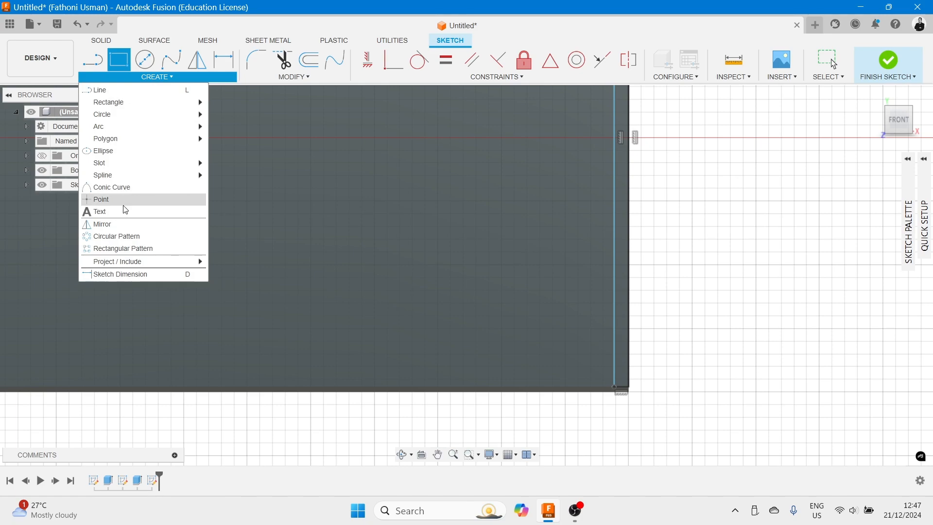
{"action": "left_click", "coordinate": [127, 275]}
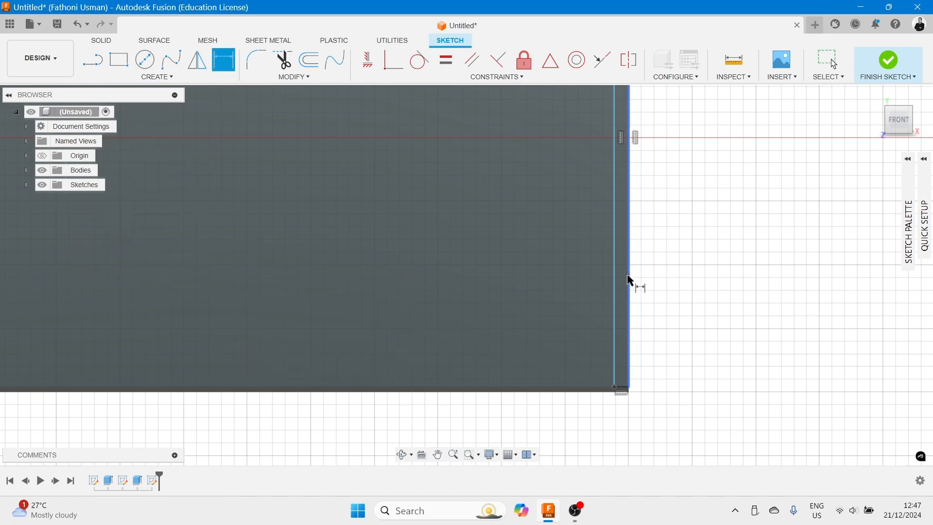
{"action": "left_click", "coordinate": [631, 281]}
{"action": "left_click", "coordinate": [615, 281]}
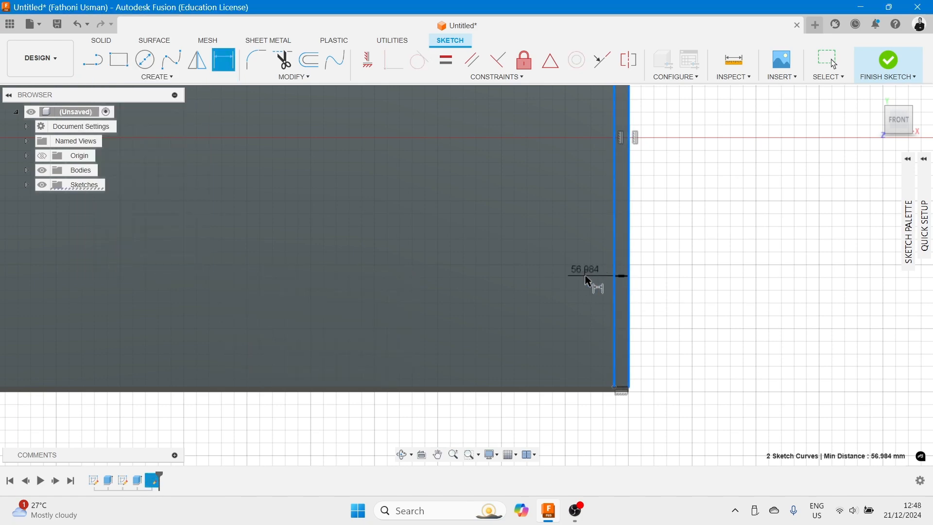
{"action": "left_click", "coordinate": [588, 280]}
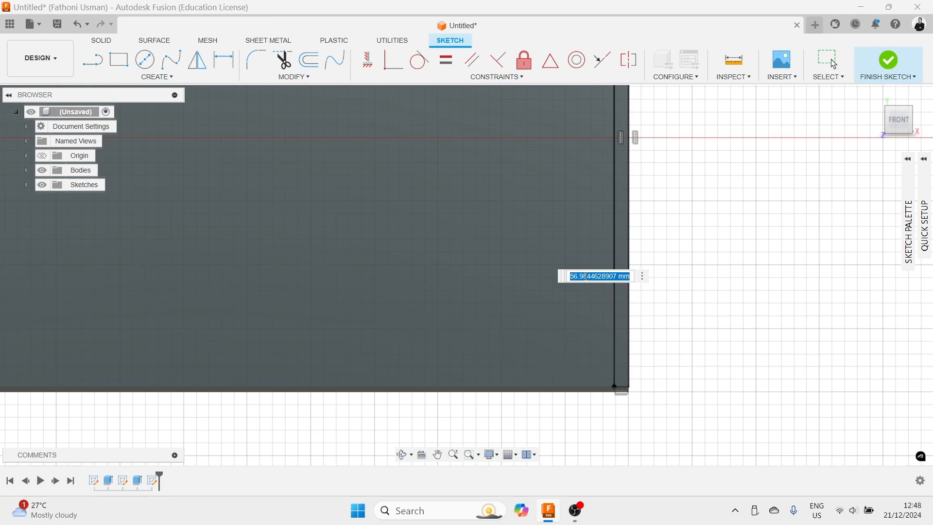
{"action": "key", "text": "Return"}
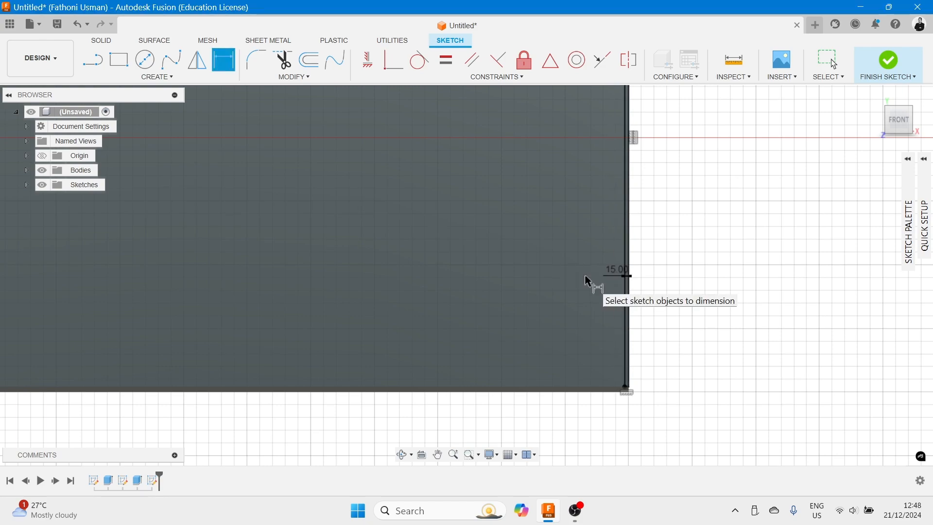
{"action": "left_click", "coordinate": [918, 71]}
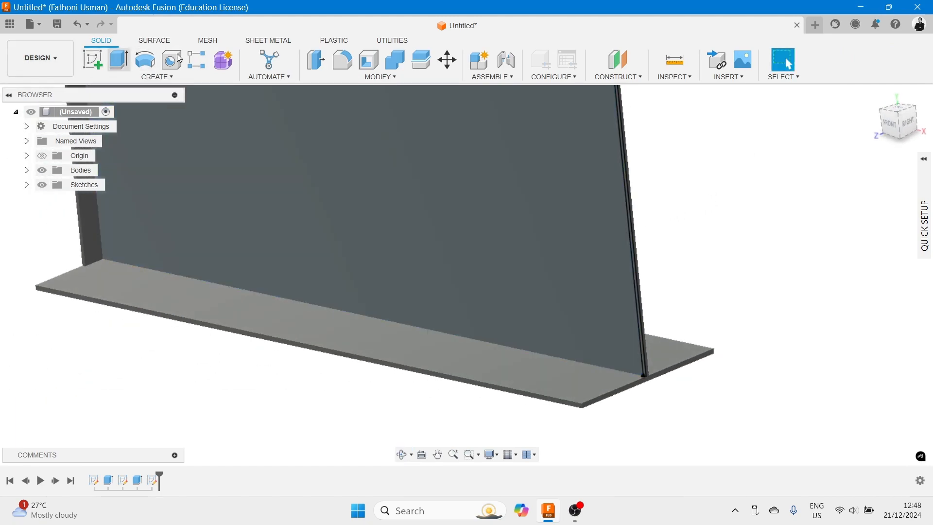
- Extrude the second thin rectangle profile 100 mm, joining it to the beam
{"action": "scroll", "coordinate": [593, 185], "scroll_direction": "up", "scroll_amount": 1}
{"action": "scroll", "coordinate": [662, 193], "scroll_direction": "down", "scroll_amount": 1}
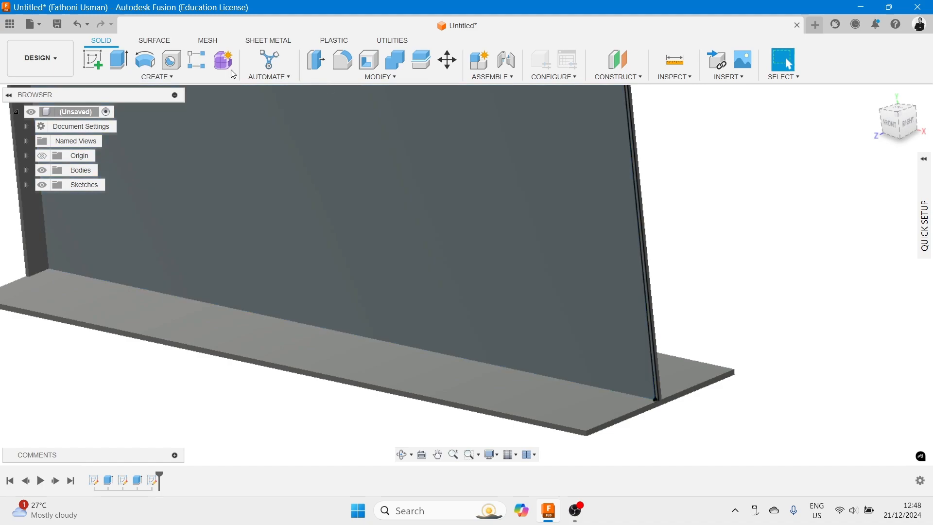
{"action": "left_click", "coordinate": [123, 65]}
{"action": "left_click", "coordinate": [161, 78]}
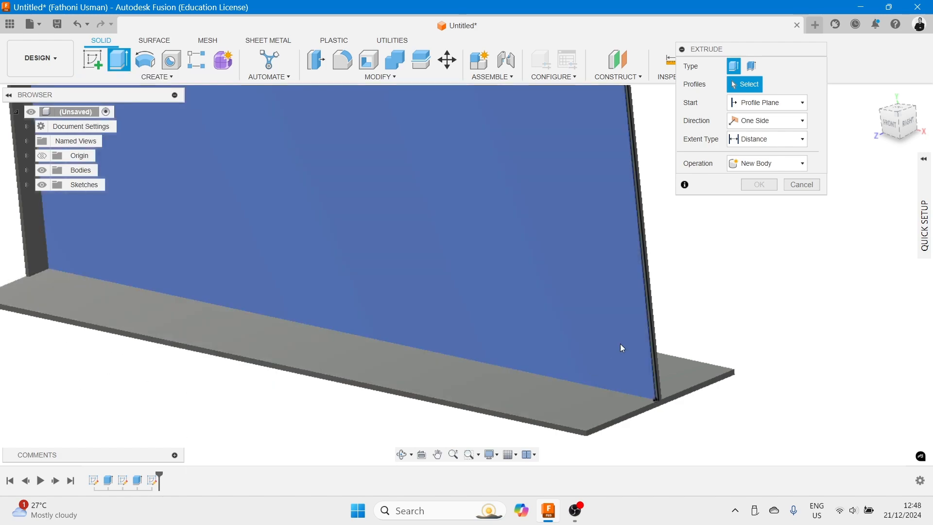
{"action": "scroll", "coordinate": [627, 336], "scroll_direction": "up", "scroll_amount": 3}
{"action": "middle_click_drag", "start_coordinate": [687, 297], "coordinate": [608, 255]}
{"action": "scroll", "coordinate": [607, 255], "scroll_direction": "up", "scroll_amount": 2}
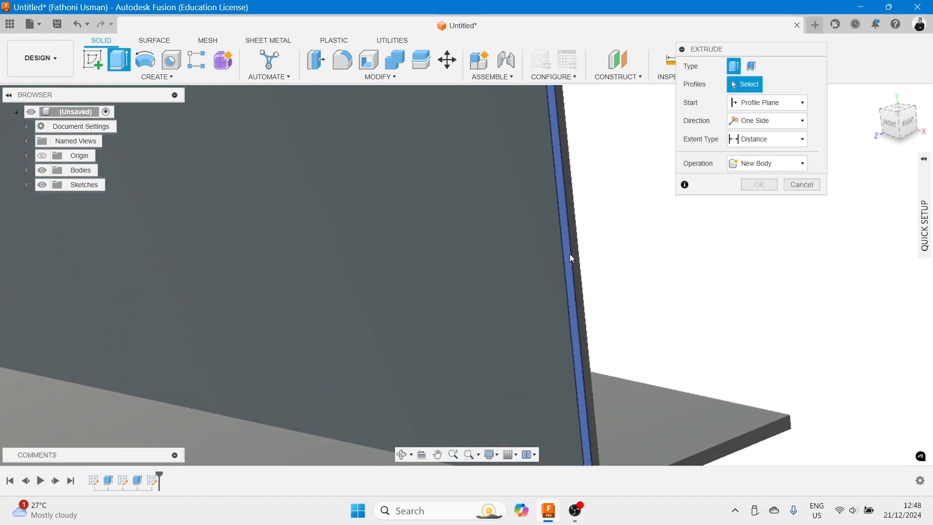
{"action": "left_click", "coordinate": [567, 256]}
{"action": "scroll", "coordinate": [687, 275], "scroll_direction": "down", "scroll_amount": 4}
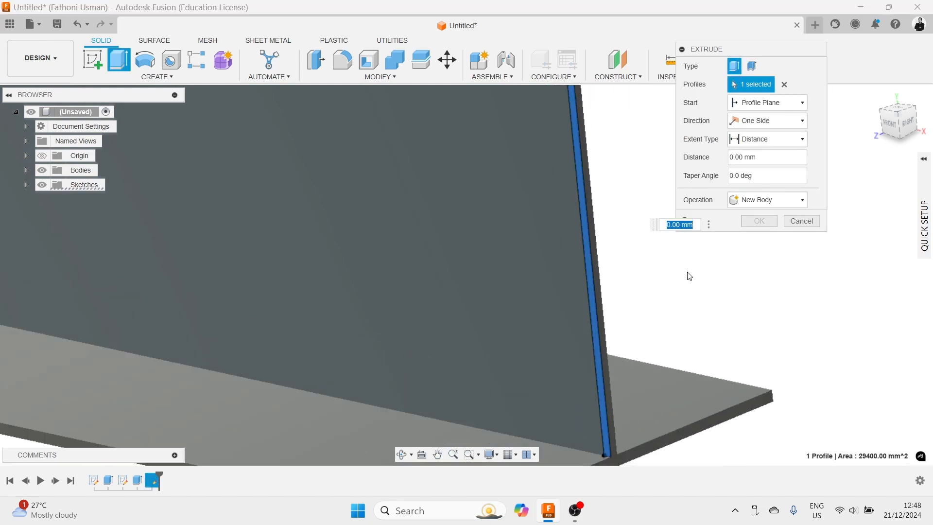
{"action": "middle_click_drag", "start_coordinate": [645, 214], "coordinate": [620, 315]}
{"action": "left_click_drag", "start_coordinate": [584, 176], "coordinate": [549, 191]}
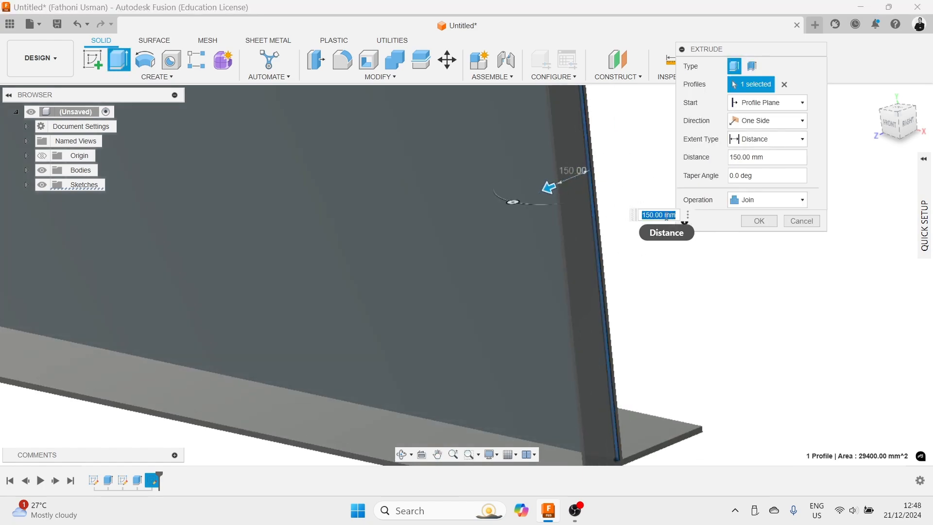
{"action": "type", "text": "100"}
{"action": "key", "text": "Return"}
{"action": "scroll", "coordinate": [661, 214], "scroll_direction": "down", "scroll_amount": 3}
{"action": "middle_click_drag", "start_coordinate": [654, 210], "coordinate": [459, 235], "text": "shift"}
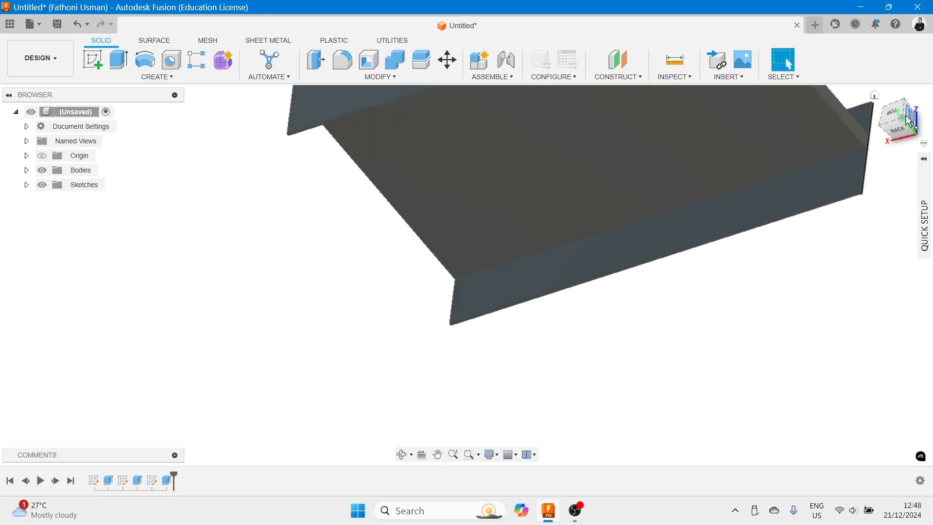
- Start a sketch on the beam's back web face and draw a thin rectangle about 1950 mm tall along its end edge
{"action": "left_click", "coordinate": [897, 136]}
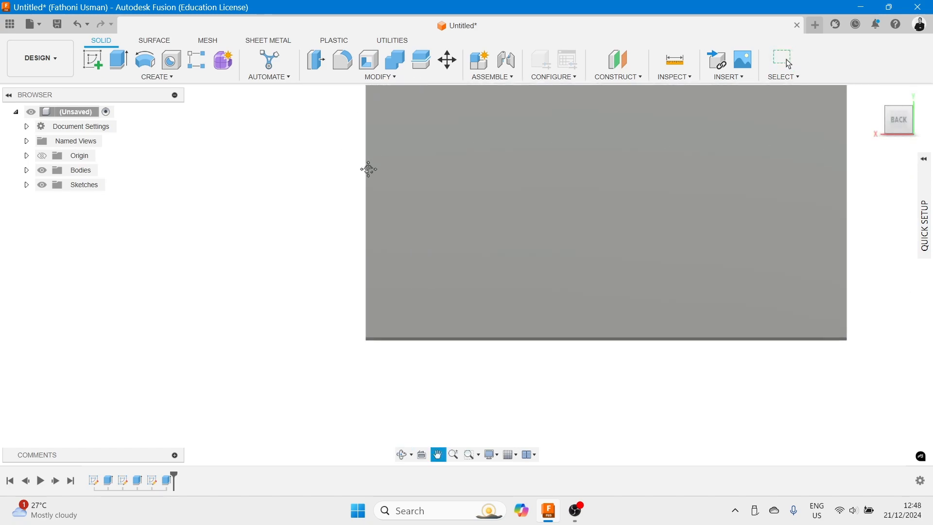
{"action": "left_click", "coordinate": [93, 60]}
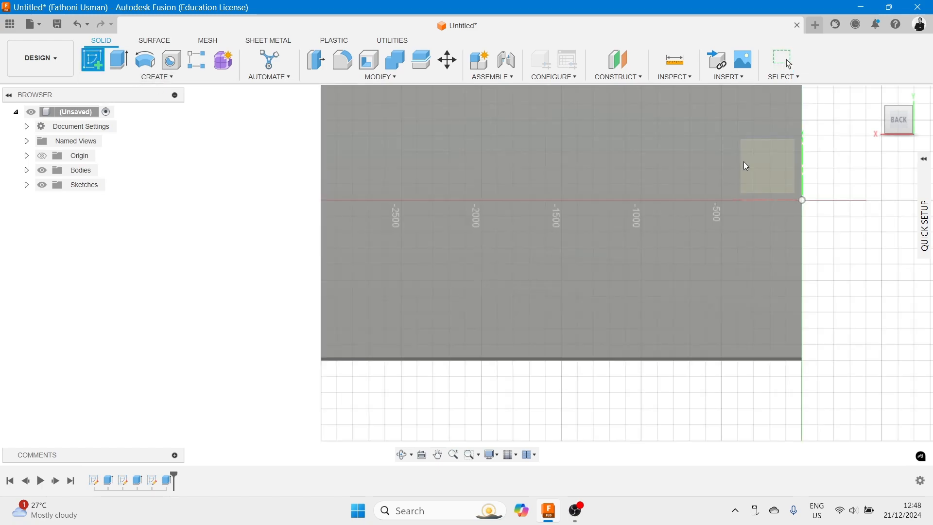
{"action": "left_click", "coordinate": [683, 170]}
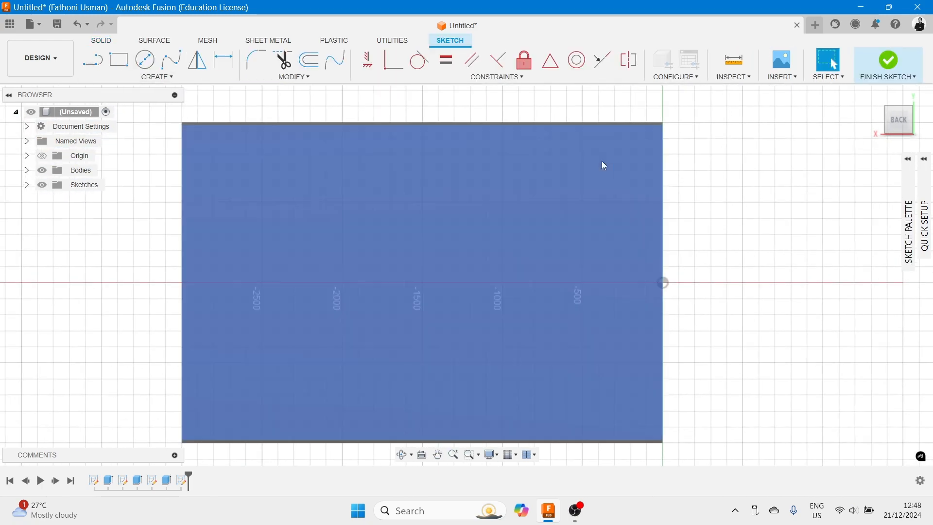
{"action": "left_click", "coordinate": [119, 60]}
{"action": "scroll", "coordinate": [178, 130], "scroll_direction": "up", "scroll_amount": 3}
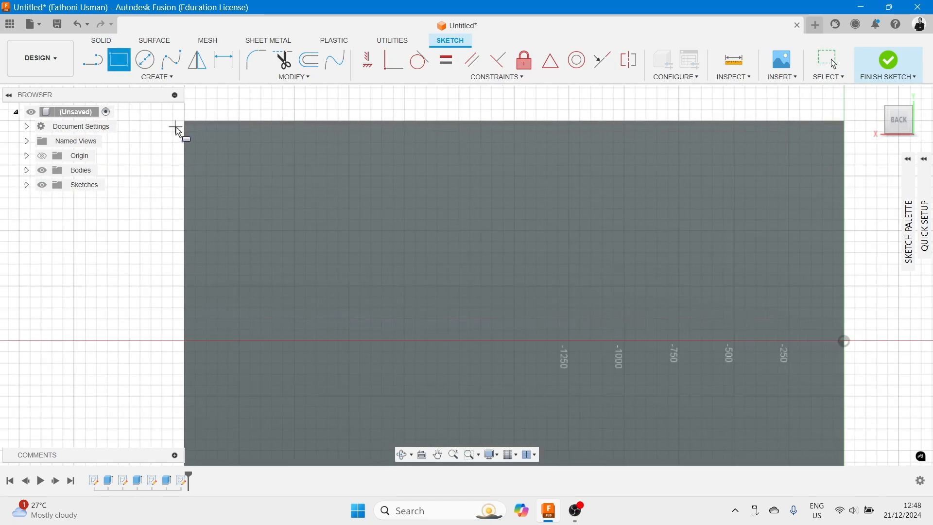
{"action": "scroll", "coordinate": [193, 146], "scroll_direction": "down", "scroll_amount": 2}
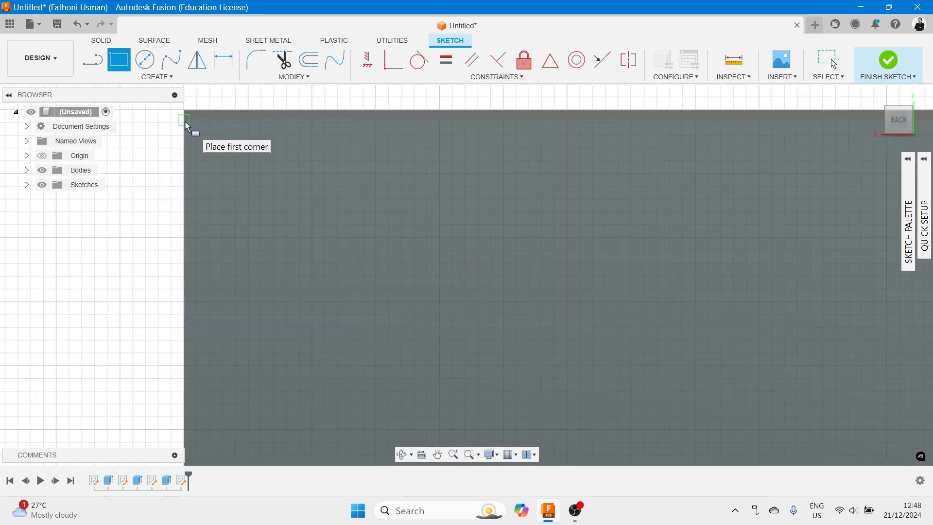
{"action": "left_click", "coordinate": [187, 130]}
{"action": "scroll", "coordinate": [227, 313], "scroll_direction": "down", "scroll_amount": 5}
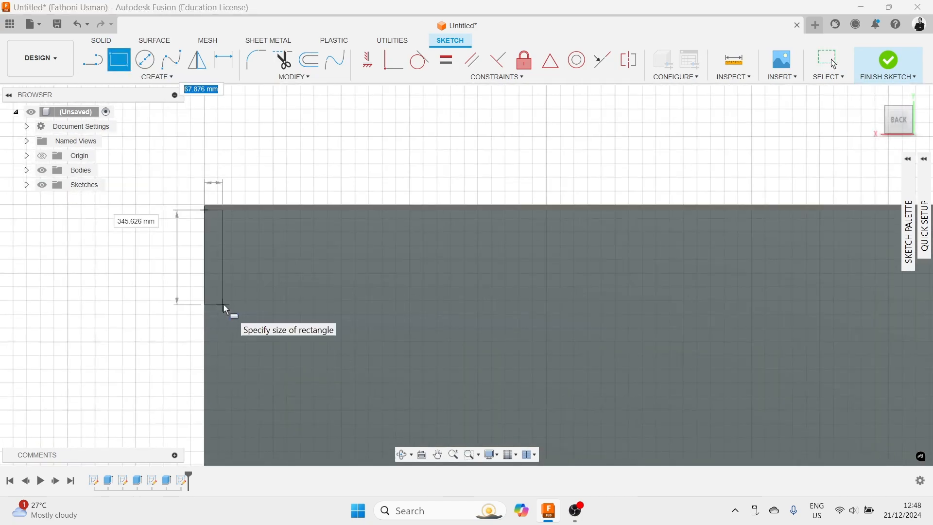
{"action": "middle_click_drag", "start_coordinate": [232, 350], "coordinate": [229, 87]}
{"action": "scroll", "coordinate": [224, 230], "scroll_direction": "down", "scroll_amount": 2}
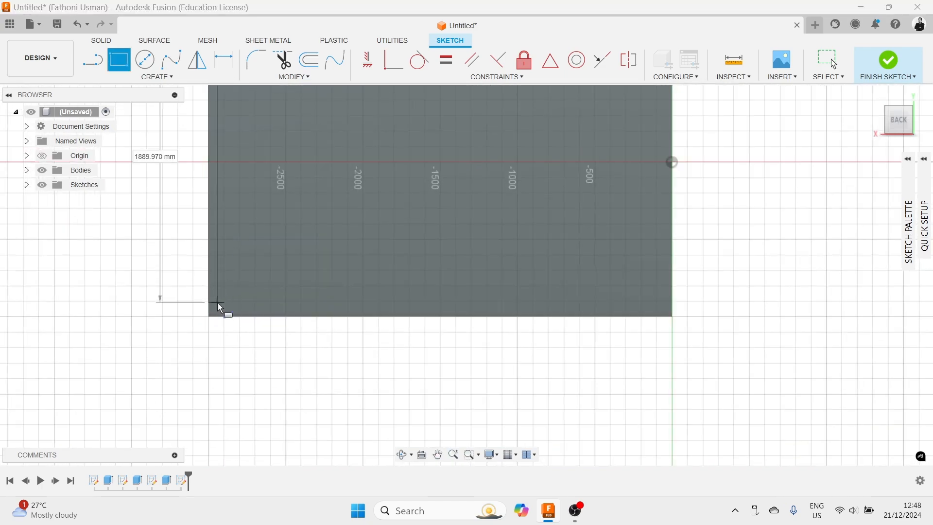
{"action": "middle_click_drag", "start_coordinate": [220, 306], "coordinate": [219, 343]}
{"action": "scroll", "coordinate": [221, 340], "scroll_direction": "up", "scroll_amount": 4}
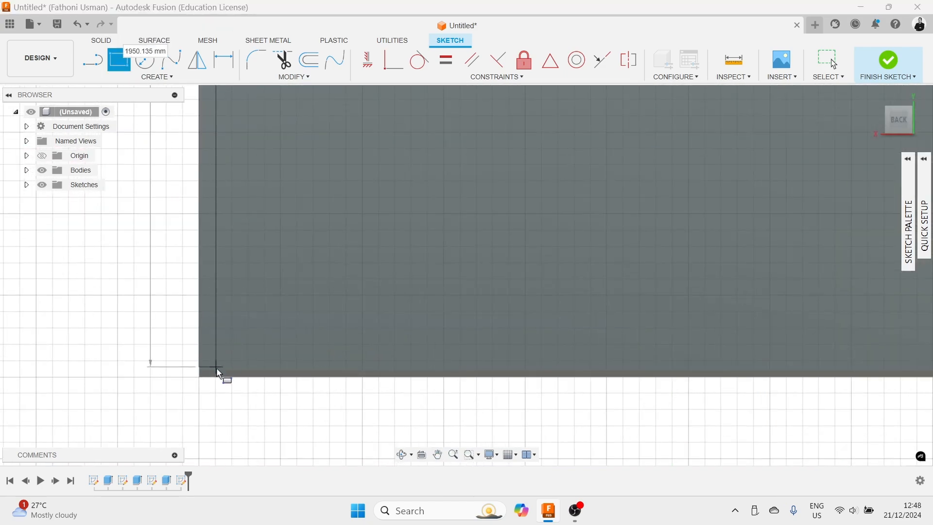
{"action": "left_click", "coordinate": [217, 374]}
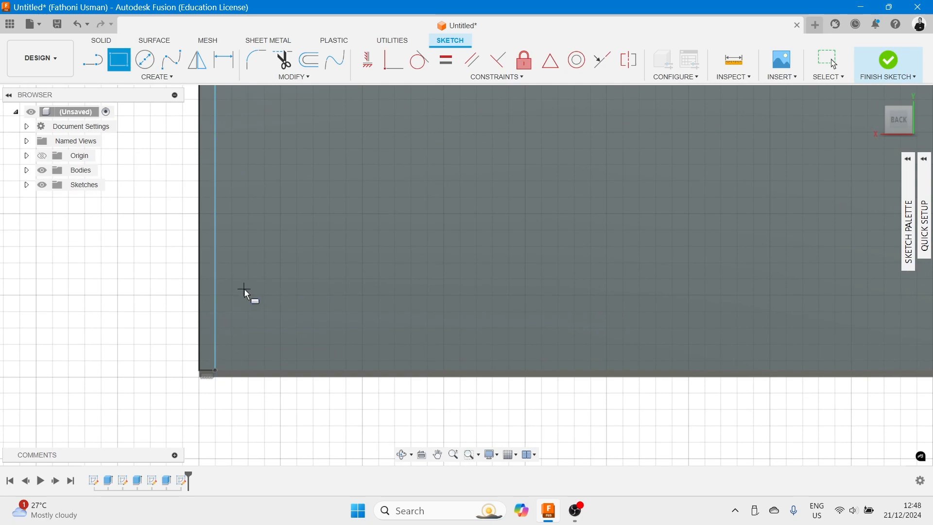
{"action": "key", "text": "Escape"}
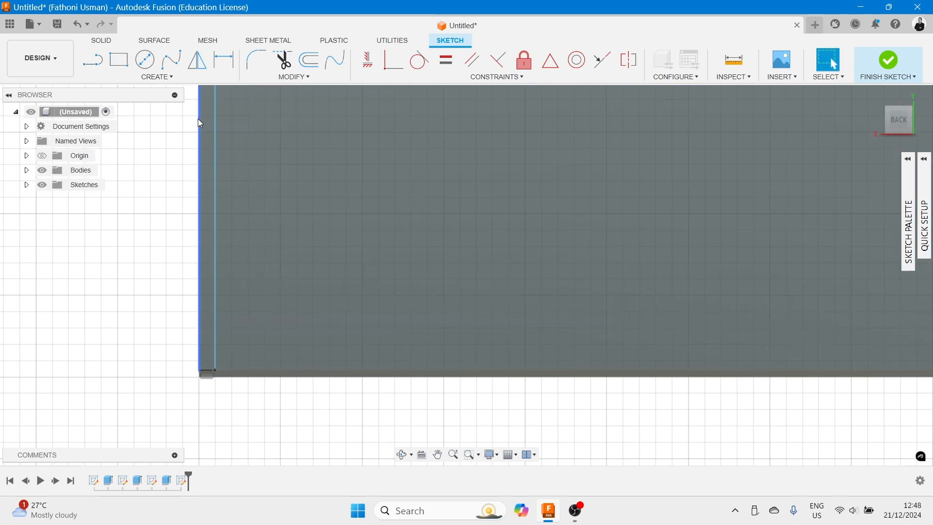
- Dimension the back-face rectangle's width as 15 mm and finish the sketch
{"action": "left_click", "coordinate": [170, 78]}
{"action": "left_click", "coordinate": [110, 272]}
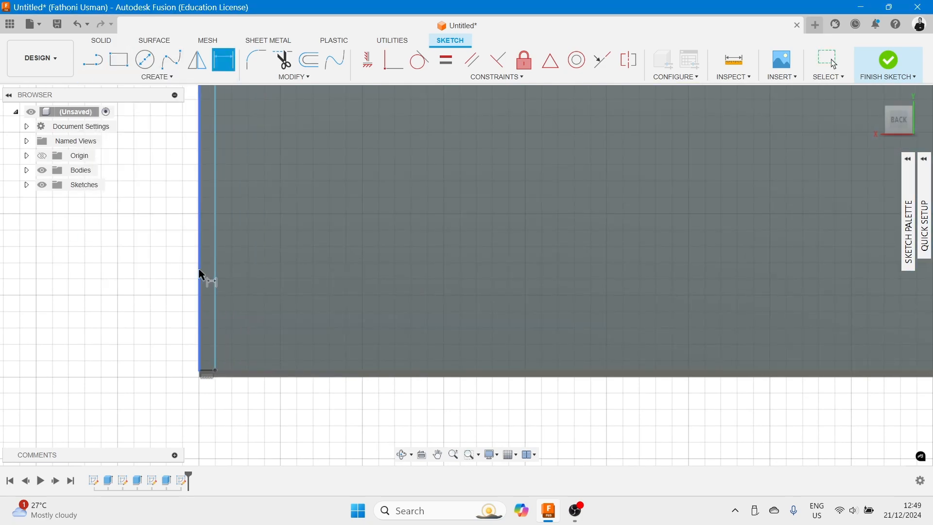
{"action": "left_click", "coordinate": [201, 275]}
{"action": "left_click", "coordinate": [216, 274]}
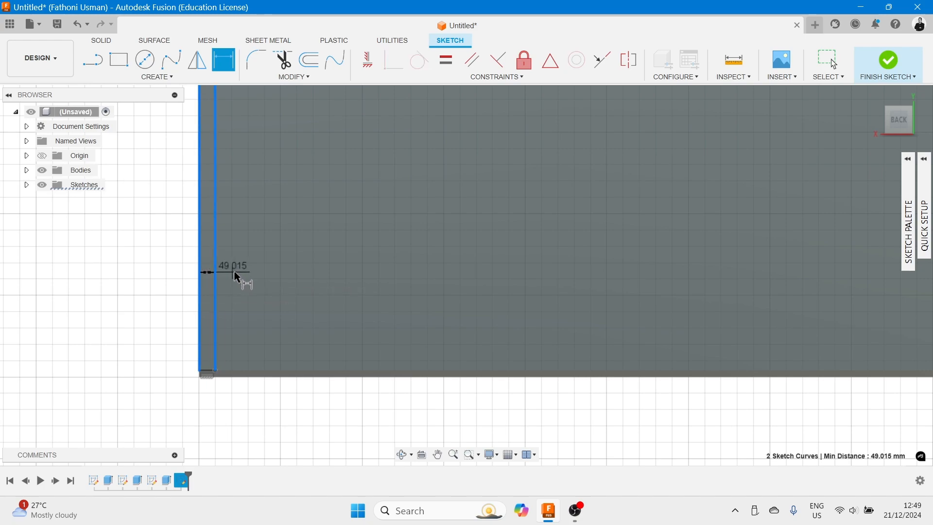
{"action": "left_click", "coordinate": [239, 277]}
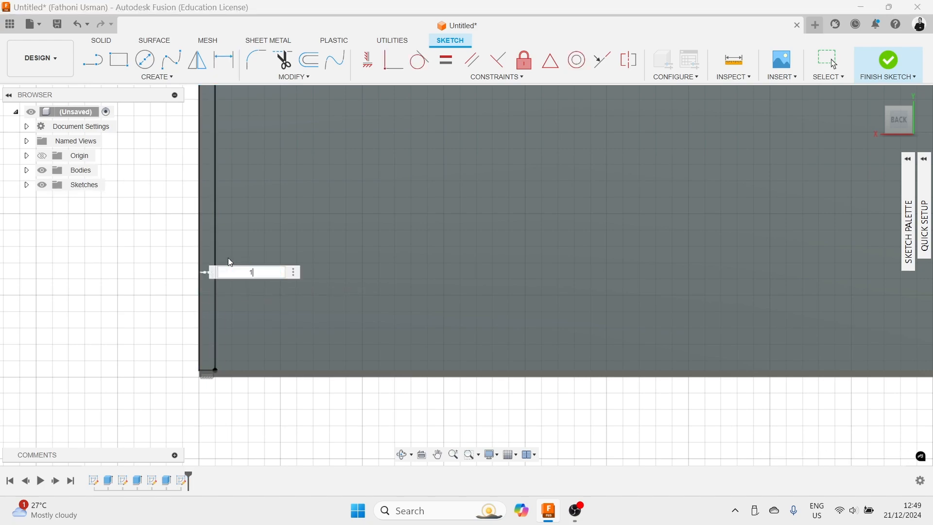
{"action": "key", "text": "Return"}
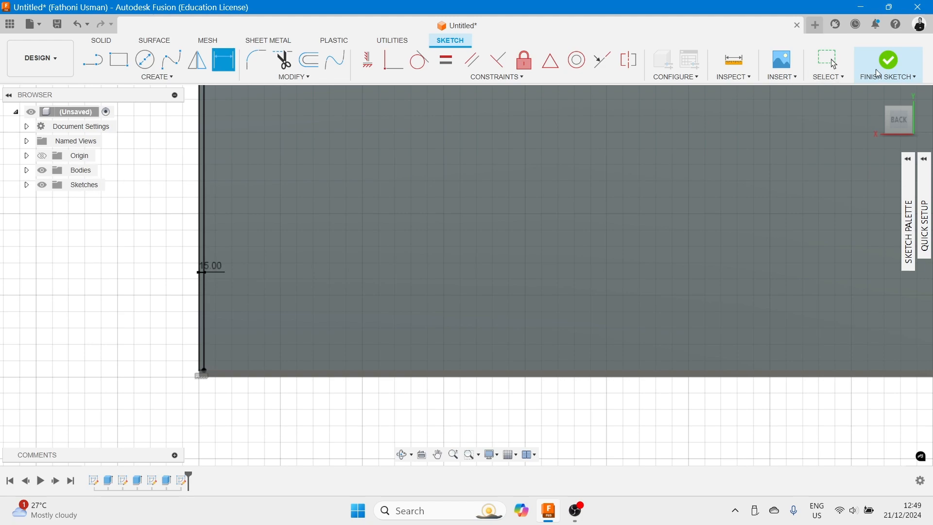
{"action": "left_click", "coordinate": [890, 60]}
- Extrude the back-face thin rectangle 100 mm, joining it to the beam
{"action": "mouse_move", "coordinate": [512, 242]}
{"action": "middle_mouse_down"}
{"action": "mouse_move", "coordinate": [245, 237]}
{"action": "mouse_move", "coordinate": [485, 238]}
{"action": "mouse_move", "coordinate": [437, 263]}
{"action": "middle_mouse_up"}
{"action": "scroll", "coordinate": [485, 241], "scroll_direction": "down", "scroll_amount": 2}
{"action": "left_click", "coordinate": [120, 61]}
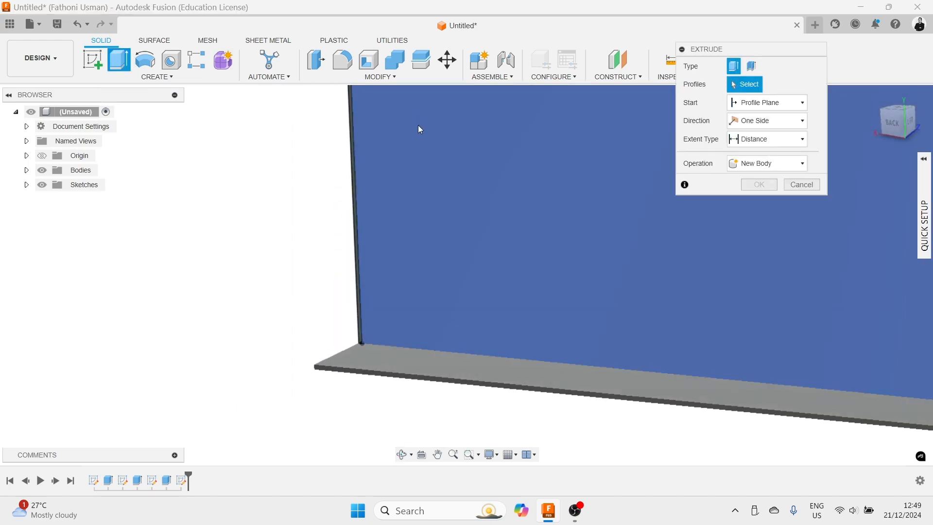
{"action": "scroll", "coordinate": [351, 153], "scroll_direction": "up", "scroll_amount": 3}
{"action": "left_click", "coordinate": [358, 165]}
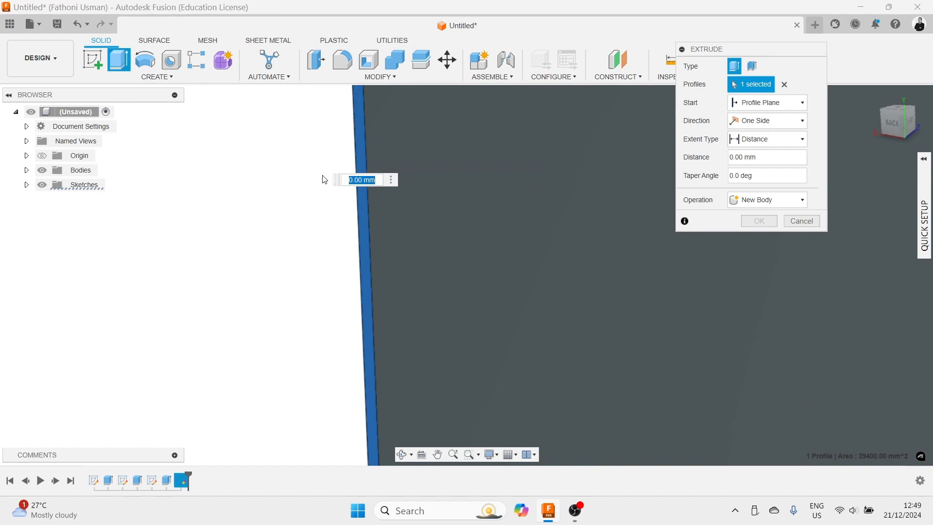
{"action": "scroll", "coordinate": [406, 162], "scroll_direction": "down", "scroll_amount": 3}
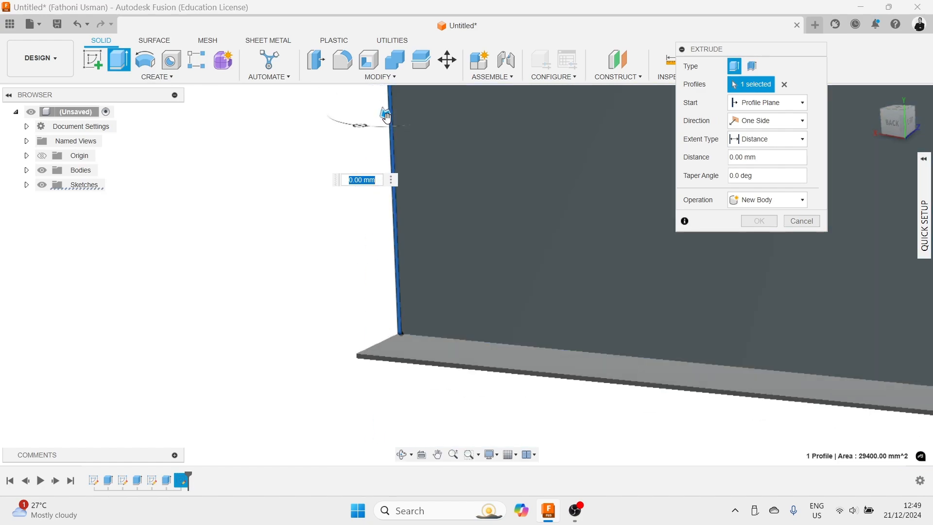
{"action": "type", "text": "400"}
{"action": "key", "text": "Return"}
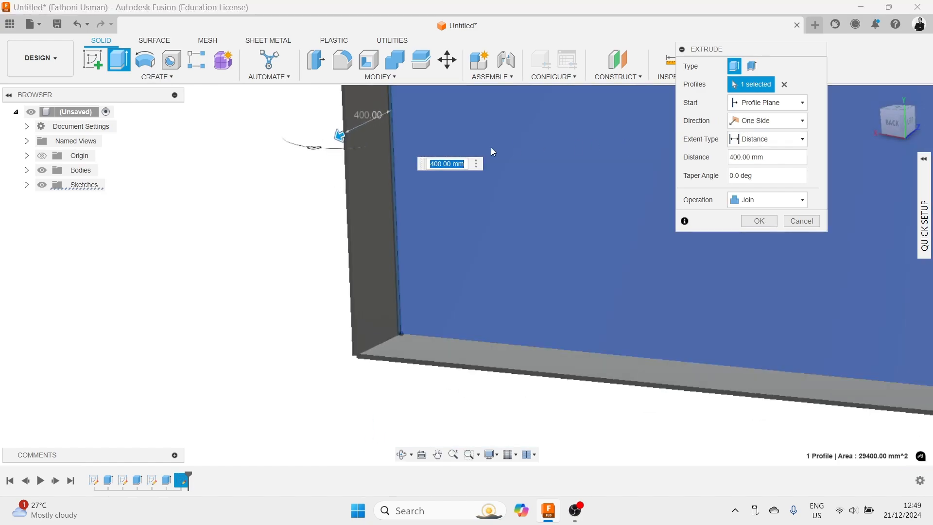
{"action": "type", "text": "100"}
{"action": "key", "text": "Return"}
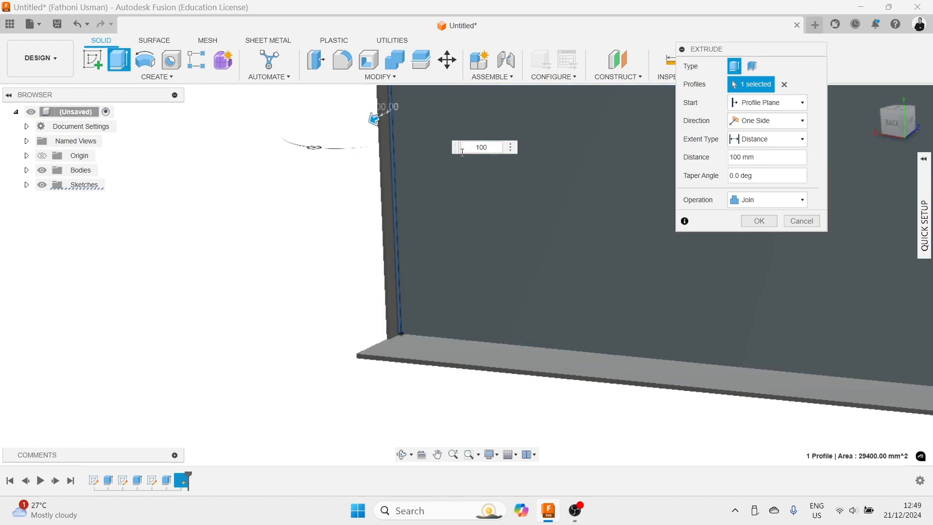
{"action": "key", "text": "Return"}
{"action": "scroll", "coordinate": [464, 156], "scroll_direction": "down", "scroll_amount": 3}
{"action": "middle_click_drag", "start_coordinate": [464, 157], "coordinate": [243, 223]}
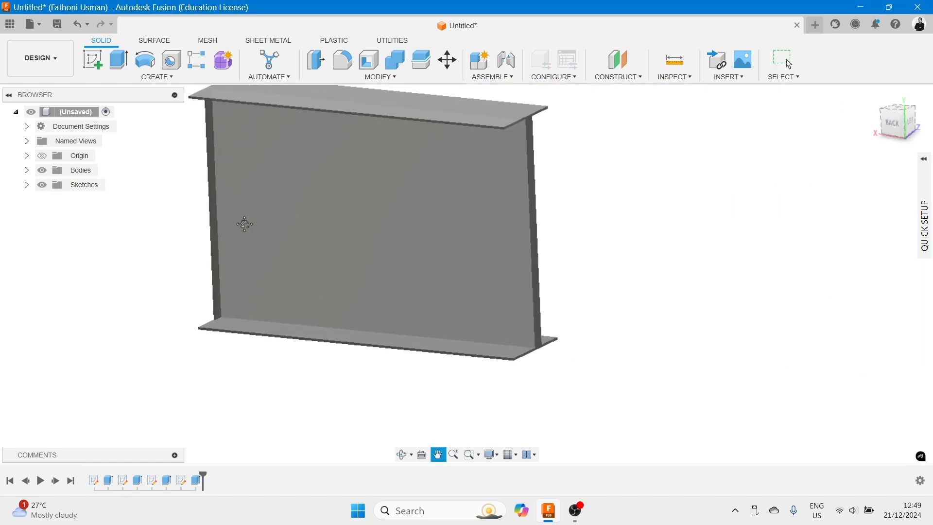
- Start a sketch on the beam's back web face at its other end and draw a thin rectangle along the end edge
{"action": "scroll", "coordinate": [521, 198], "scroll_direction": "up", "scroll_amount": 5}
{"action": "scroll", "coordinate": [476, 228], "scroll_direction": "up", "scroll_amount": 3}
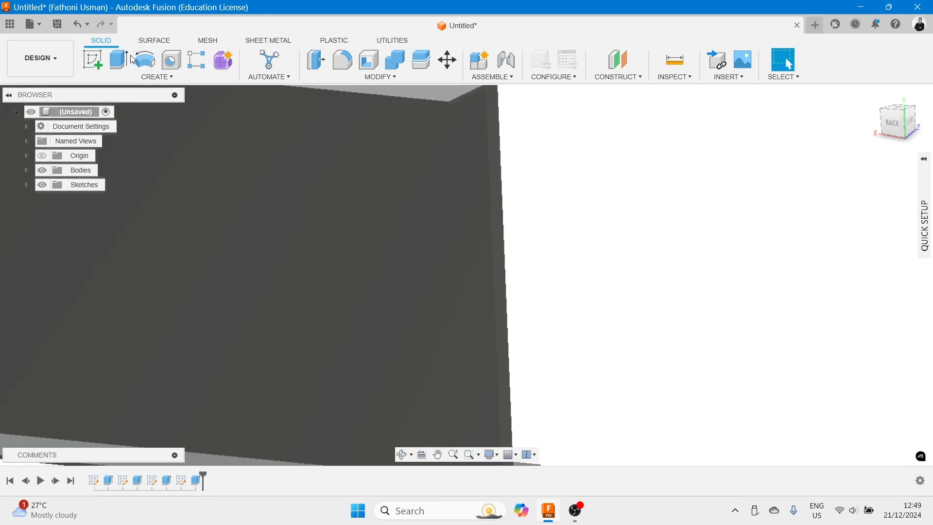
{"action": "left_click", "coordinate": [93, 60]}
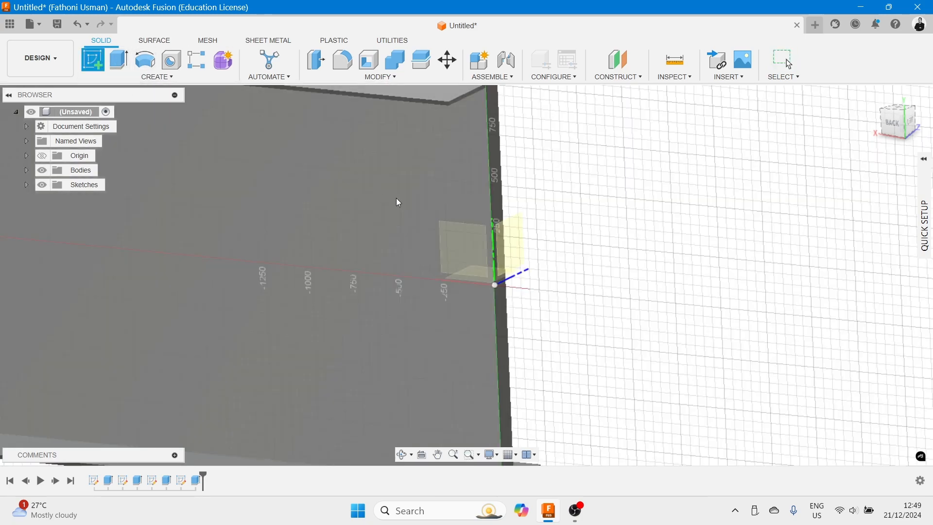
{"action": "left_click", "coordinate": [457, 250]}
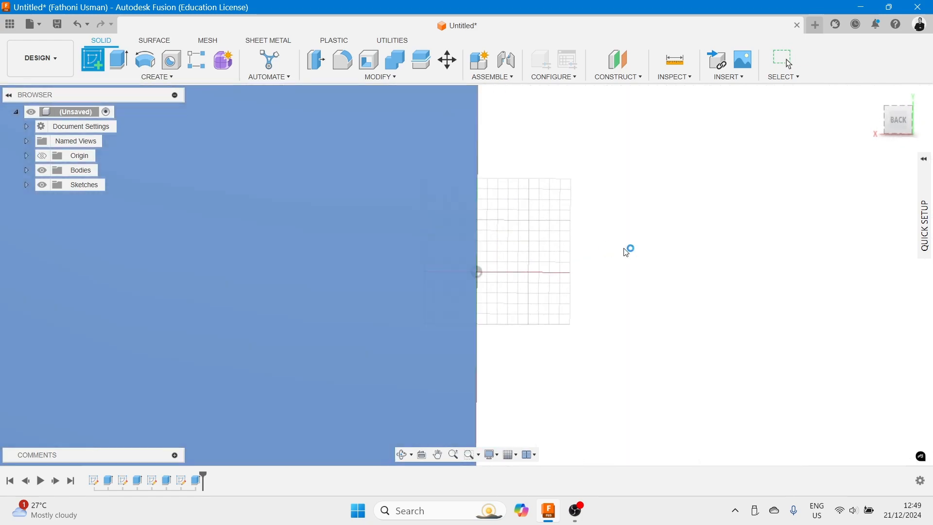
{"action": "scroll", "coordinate": [593, 229], "scroll_direction": "down", "scroll_amount": 3}
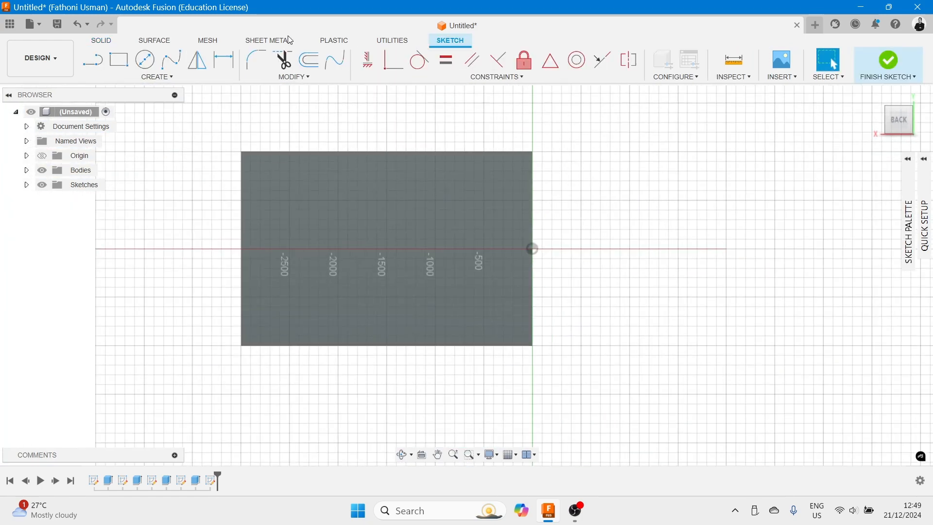
{"action": "left_click", "coordinate": [118, 59]}
{"action": "scroll", "coordinate": [530, 165], "scroll_direction": "up", "scroll_amount": 5}
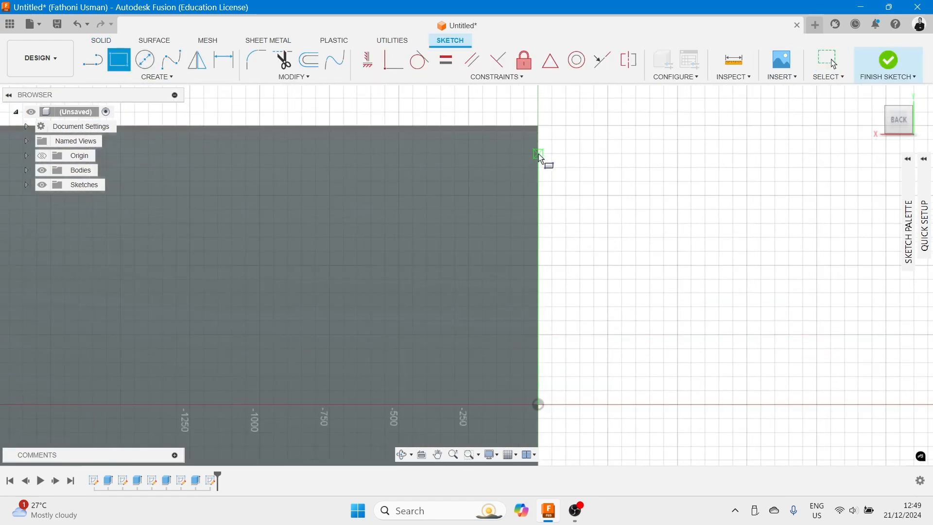
{"action": "scroll", "coordinate": [540, 143], "scroll_direction": "up", "scroll_amount": 2}
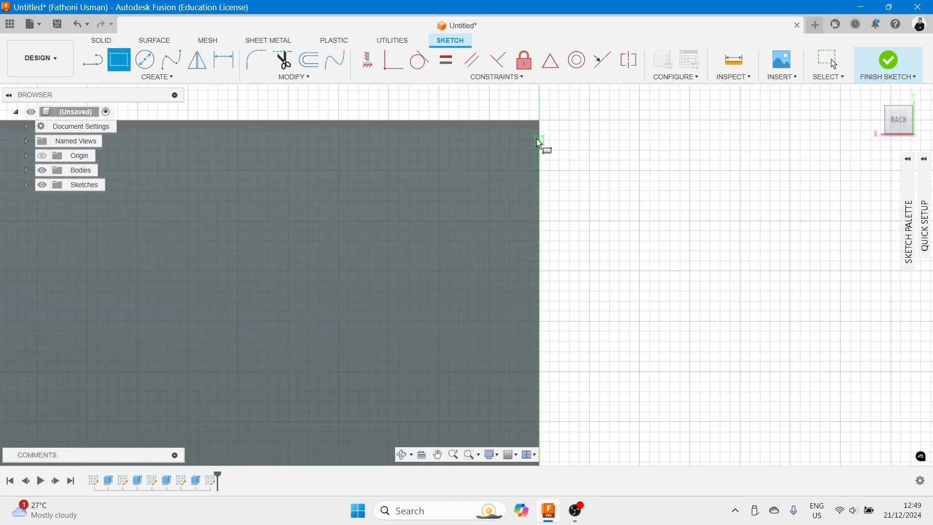
{"action": "left_click", "coordinate": [541, 125]}
{"action": "scroll", "coordinate": [544, 299], "scroll_direction": "up", "scroll_amount": 6}
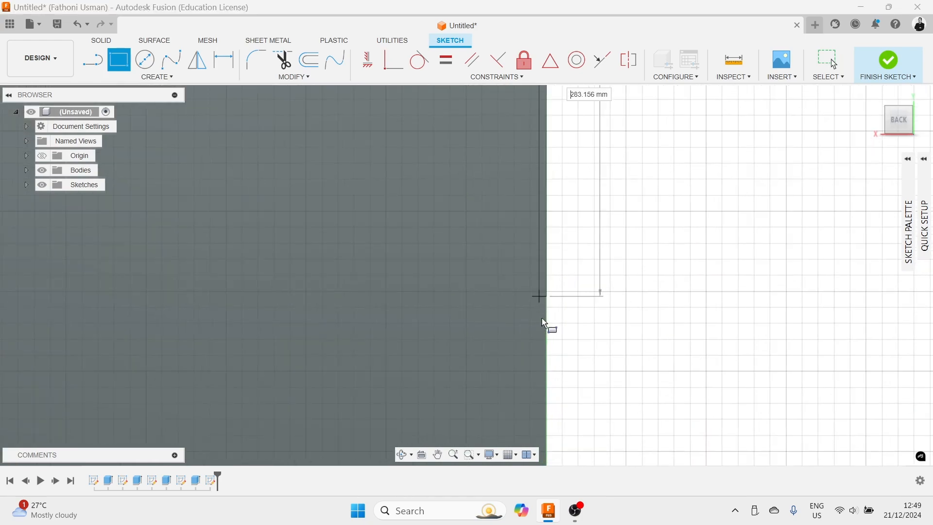
{"action": "middle_click_drag", "start_coordinate": [538, 323], "coordinate": [576, 170]}
{"action": "scroll", "coordinate": [573, 208], "scroll_direction": "down", "scroll_amount": 5}
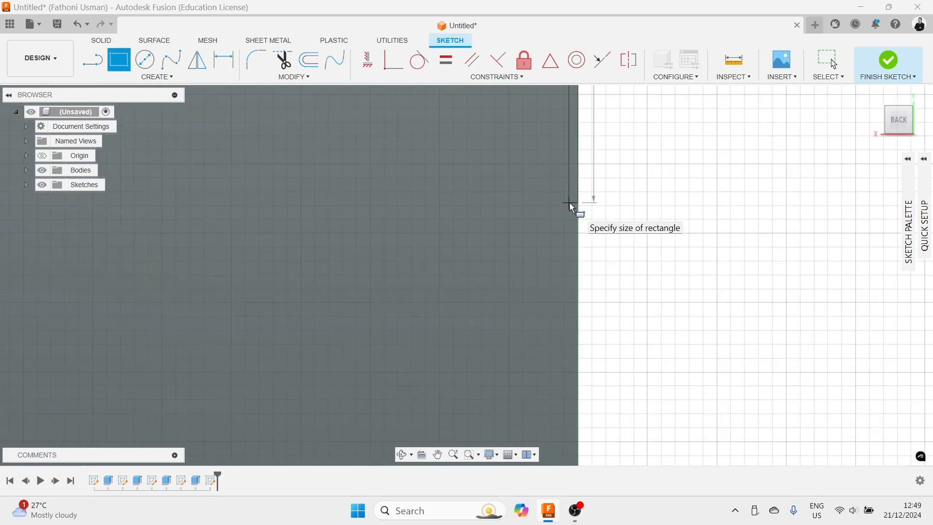
{"action": "middle_click_drag", "start_coordinate": [540, 307], "coordinate": [576, 109]}
{"action": "scroll", "coordinate": [578, 219], "scroll_direction": "down", "scroll_amount": 4}
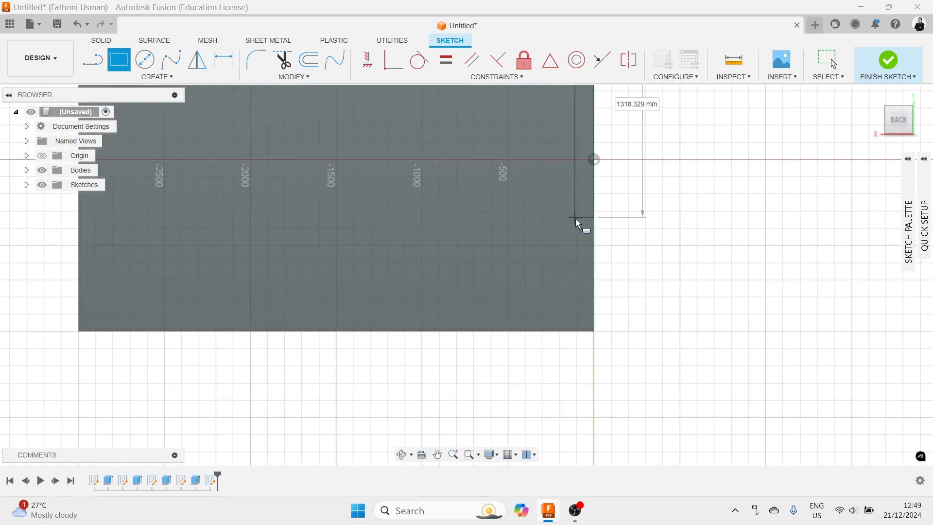
{"action": "scroll", "coordinate": [577, 287], "scroll_direction": "up", "scroll_amount": 4}
{"action": "scroll", "coordinate": [582, 299], "scroll_direction": "up", "scroll_amount": 3}
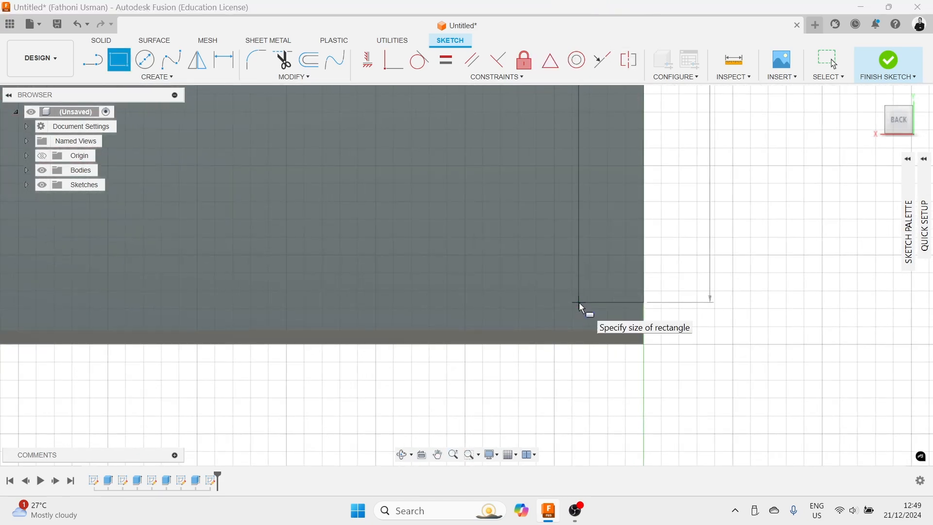
{"action": "left_click", "coordinate": [626, 333]}
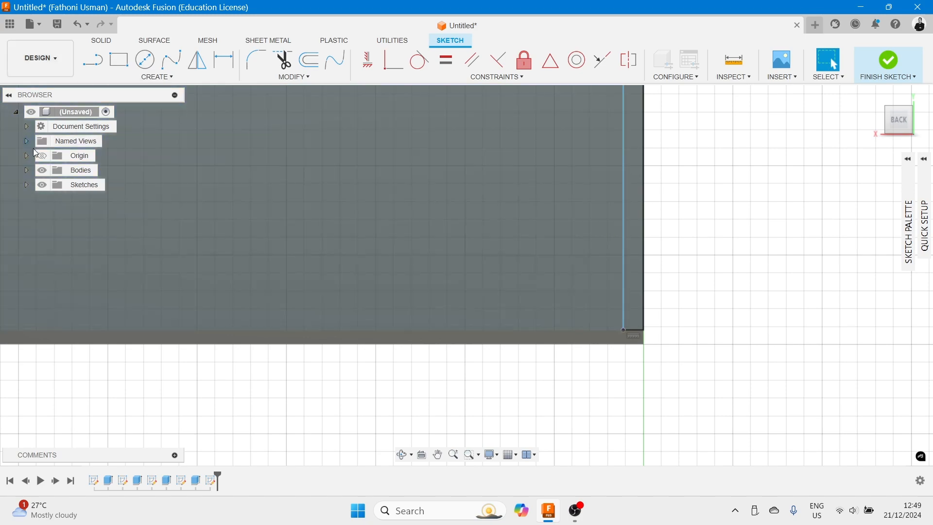
- Toggle the visibility of Sketch2, Sketch3 and Sketch4 in the browser
{"action": "left_click", "coordinate": [27, 185]}
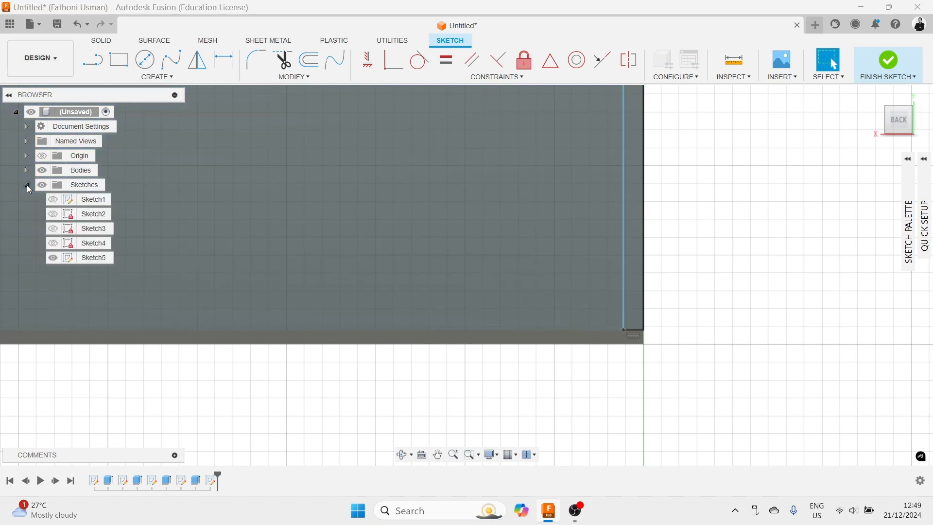
{"action": "left_click", "coordinate": [57, 215]}
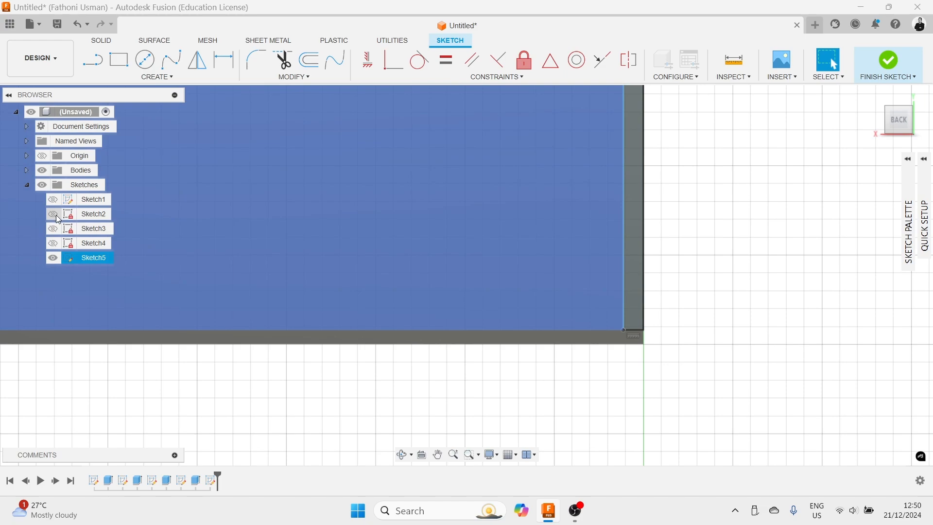
{"action": "left_click", "coordinate": [57, 231]}
{"action": "left_click", "coordinate": [57, 245]}
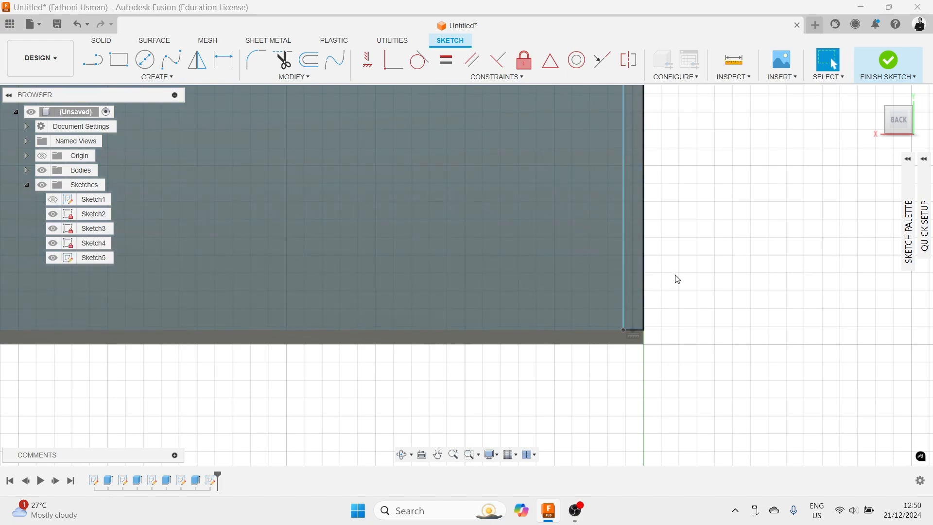
{"action": "left_click", "coordinate": [53, 214]}
{"action": "left_click", "coordinate": [53, 228]}
{"action": "left_click", "coordinate": [54, 243]}
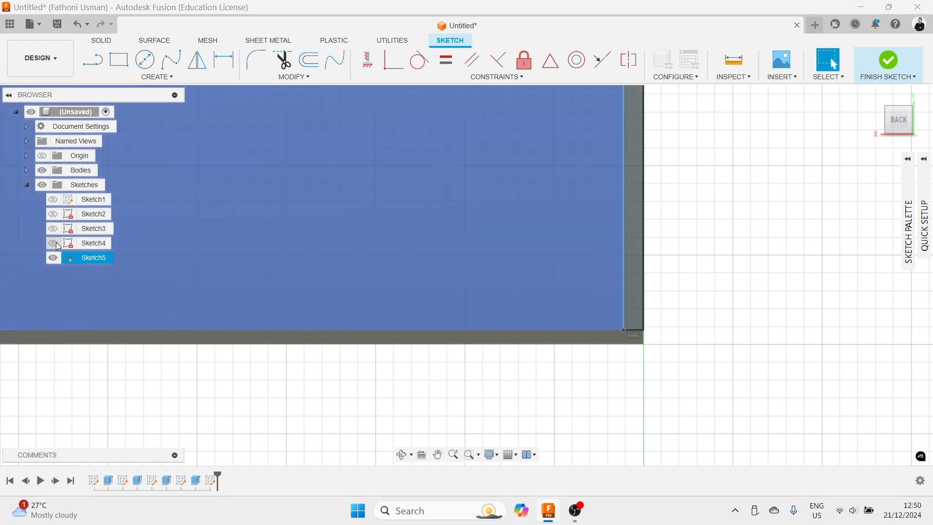
{"action": "left_click", "coordinate": [53, 214]}
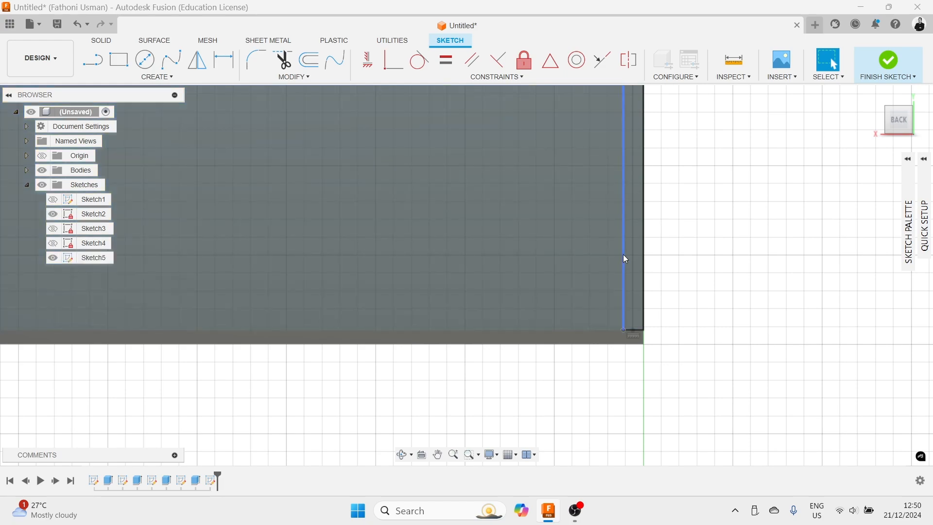
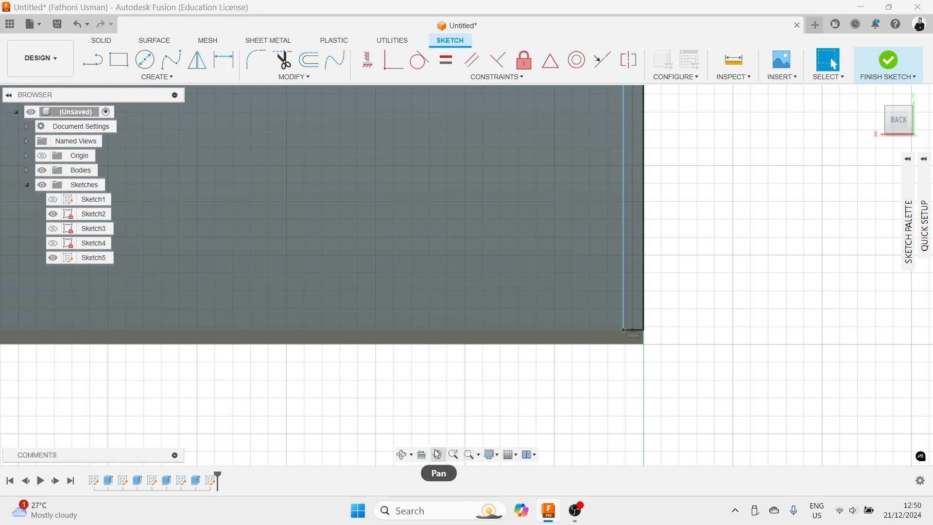
- Dimension the other end's thin rectangle width as 15 mm and finish the sketch
{"action": "left_click", "coordinate": [422, 455]}
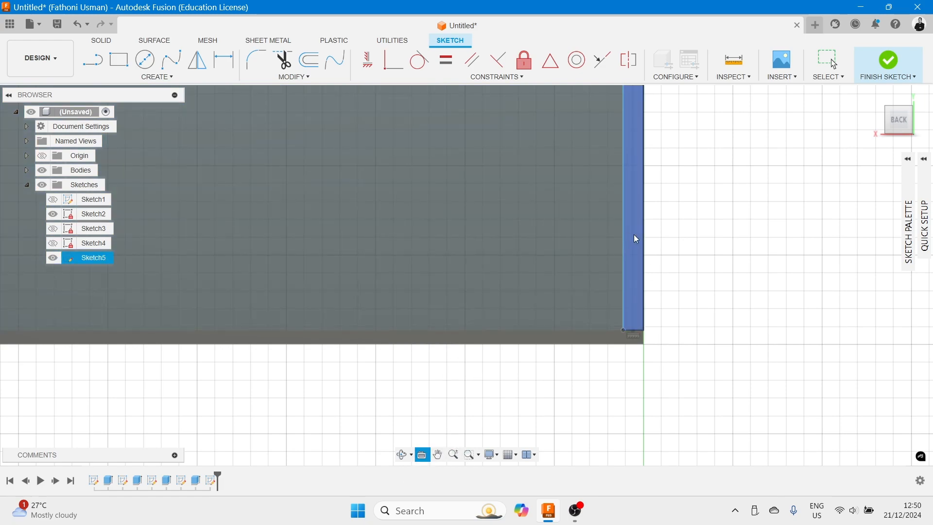
{"action": "middle_click_drag", "start_coordinate": [667, 189], "coordinate": [612, 283]}
{"action": "scroll", "coordinate": [612, 275], "scroll_direction": "up", "scroll_amount": 1}
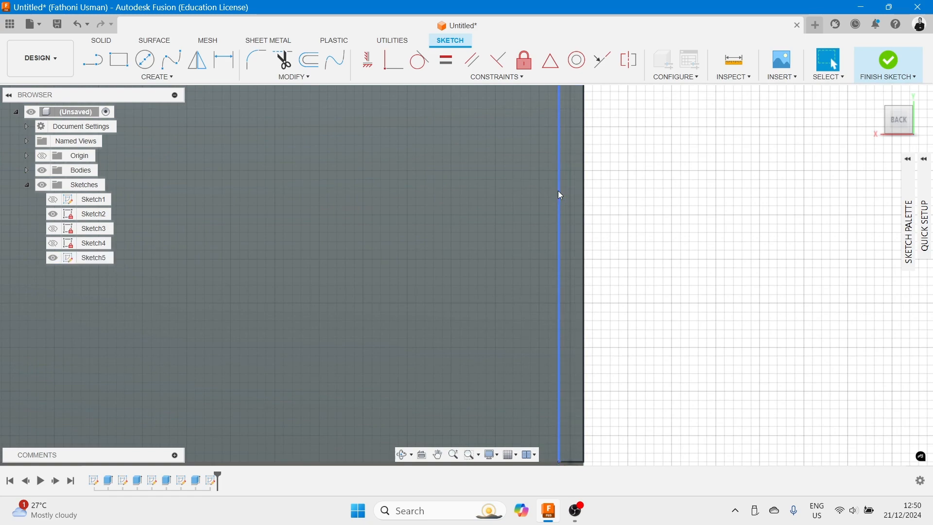
{"action": "left_click", "coordinate": [157, 76]}
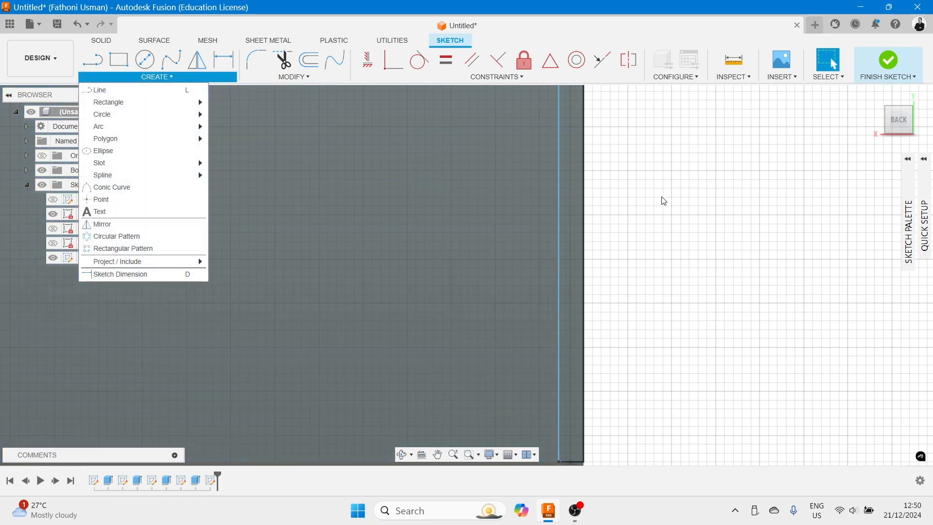
{"action": "left_click", "coordinate": [130, 273]}
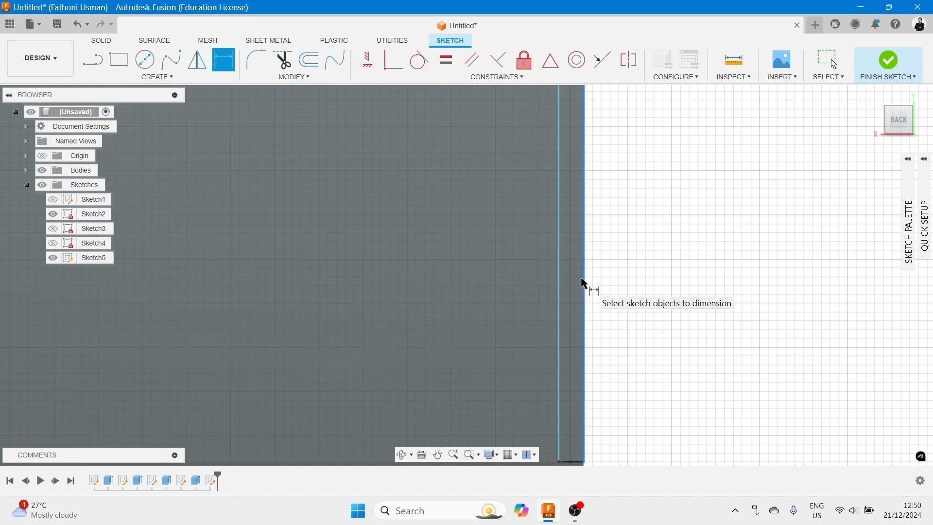
{"action": "left_click", "coordinate": [585, 284]}
{"action": "left_click", "coordinate": [559, 287]}
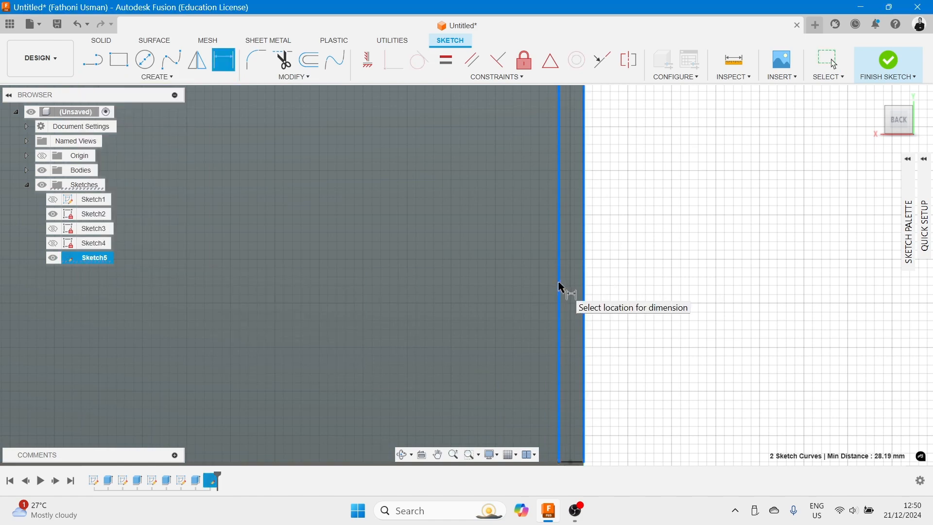
{"action": "left_click", "coordinate": [513, 289]}
{"action": "type", "text": "15"}
{"action": "key", "text": "Return"}
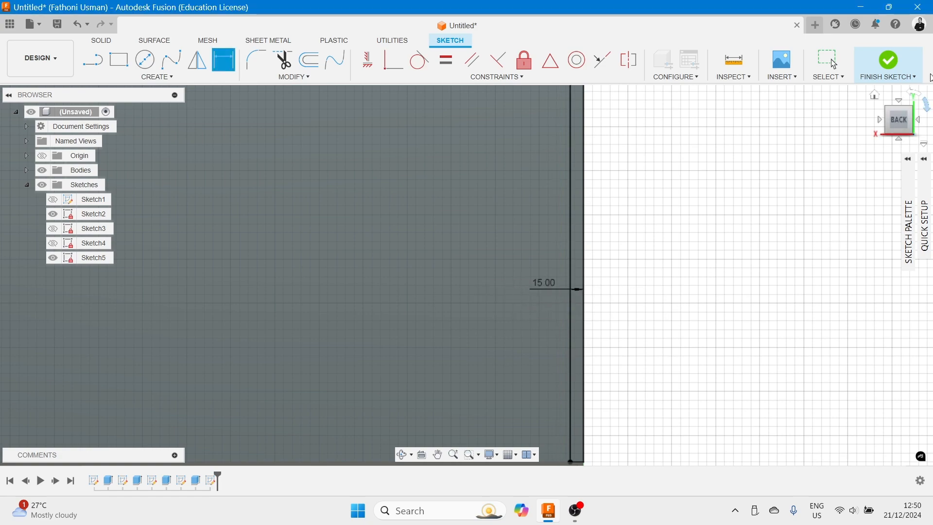
{"action": "left_click", "coordinate": [904, 68]}
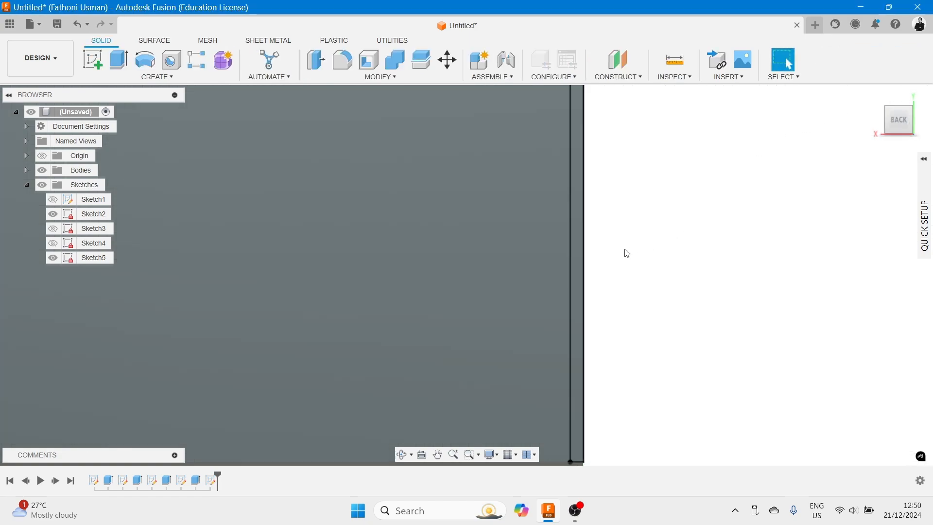
{"action": "scroll", "coordinate": [675, 202], "scroll_direction": "down", "scroll_amount": 3}
{"action": "middle_click_drag", "start_coordinate": [679, 203], "coordinate": [650, 213], "text": "shift"}
{"action": "key", "text": "e"}
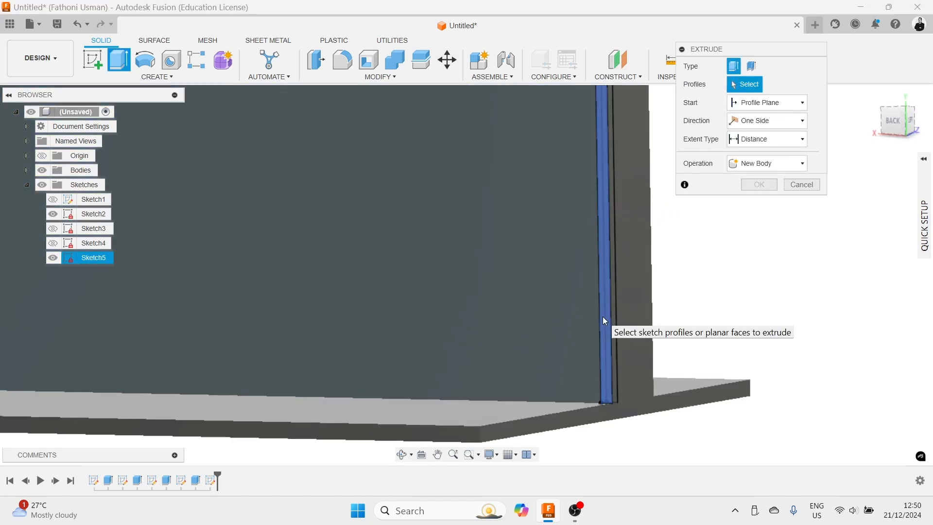
{"action": "left_click", "coordinate": [602, 317]}
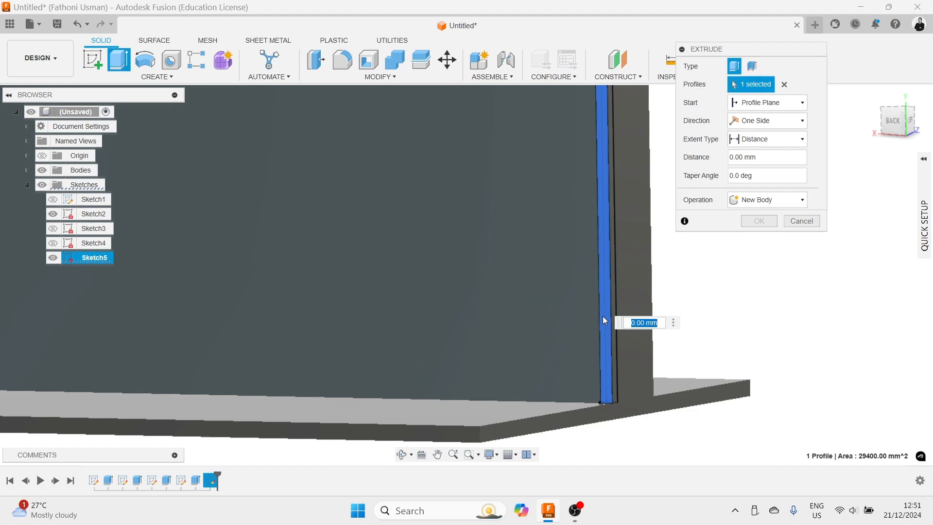
{"action": "scroll", "coordinate": [532, 214], "scroll_direction": "down", "scroll_amount": 5}
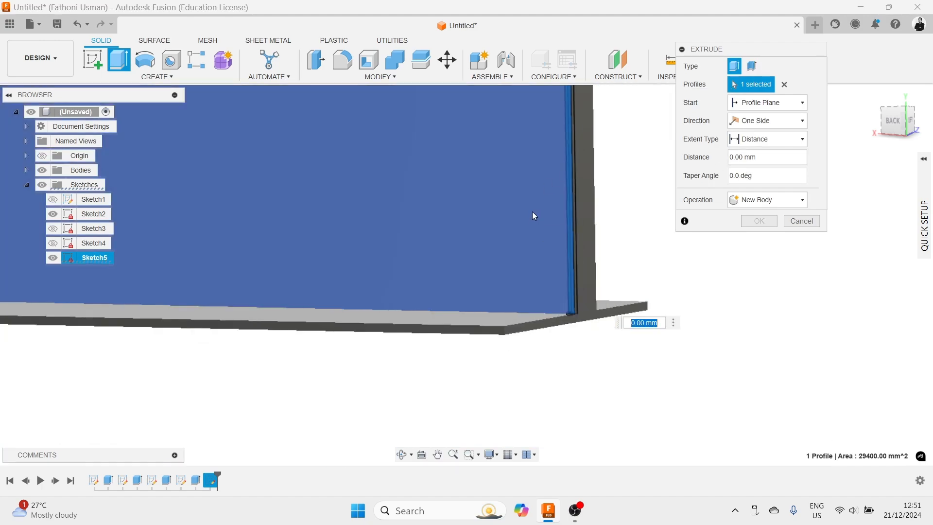
{"action": "scroll", "coordinate": [566, 183], "scroll_direction": "up", "scroll_amount": 5}
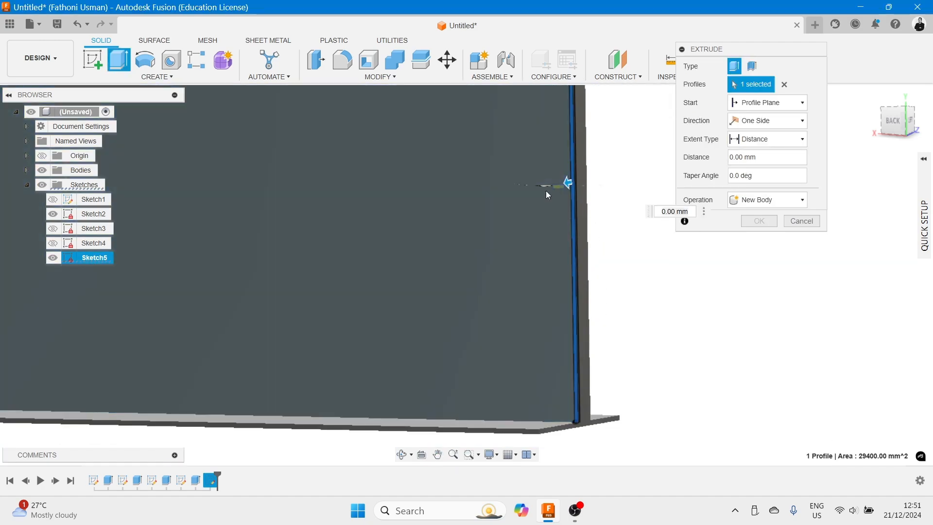
{"action": "left_click", "coordinate": [570, 186]}
{"action": "key", "text": "Escape"}
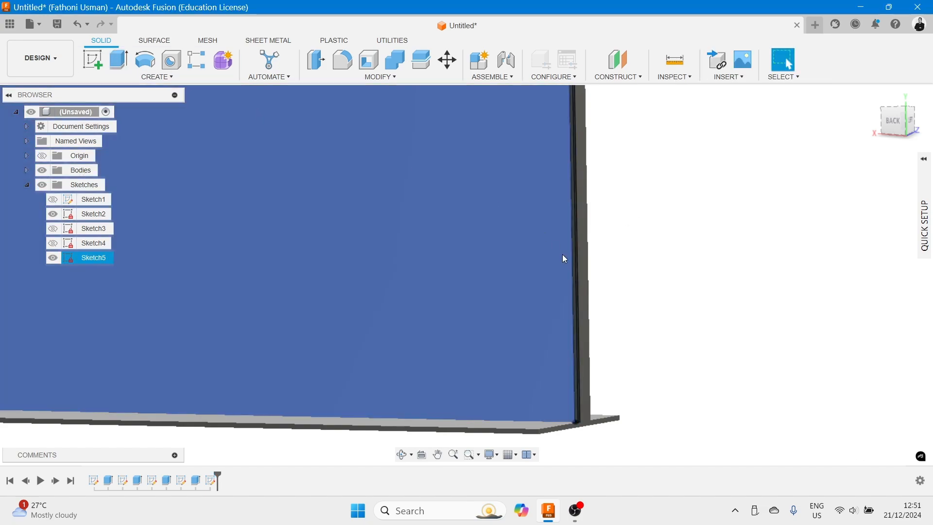
- Extrude the thin rectangle at the web's other end 100 mm, joining it to the beam
{"action": "scroll", "coordinate": [562, 253], "scroll_direction": "up", "scroll_amount": 1}
{"action": "scroll", "coordinate": [572, 267], "scroll_direction": "up", "scroll_amount": 2}
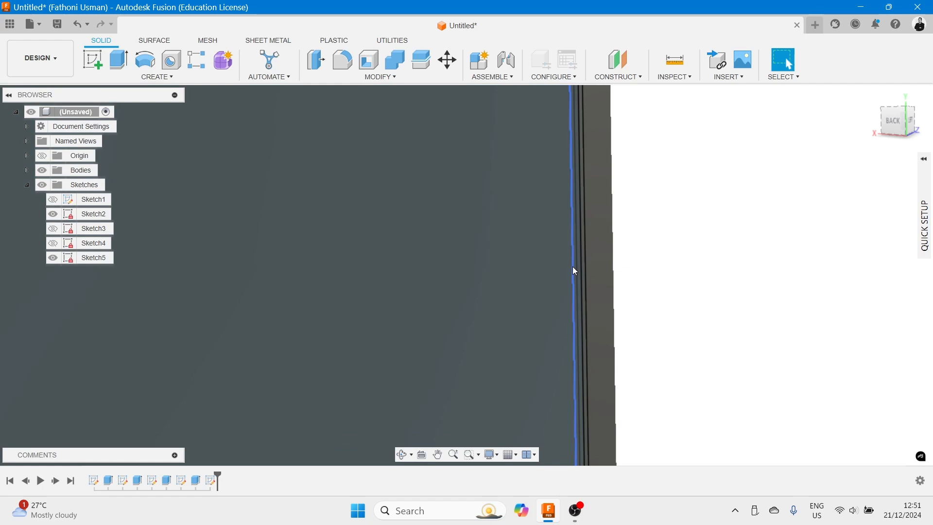
{"action": "scroll", "coordinate": [578, 270], "scroll_direction": "up", "scroll_amount": 3}
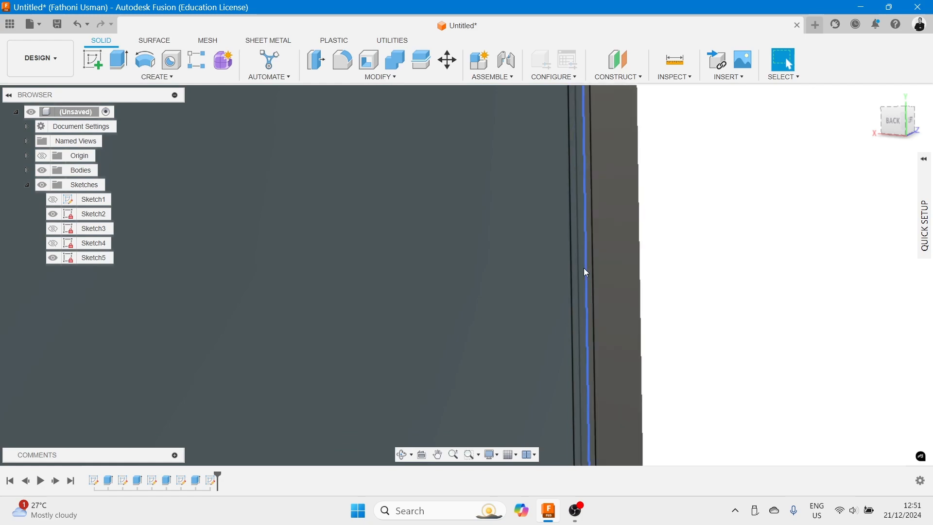
{"action": "scroll", "coordinate": [581, 277], "scroll_direction": "up", "scroll_amount": 1}
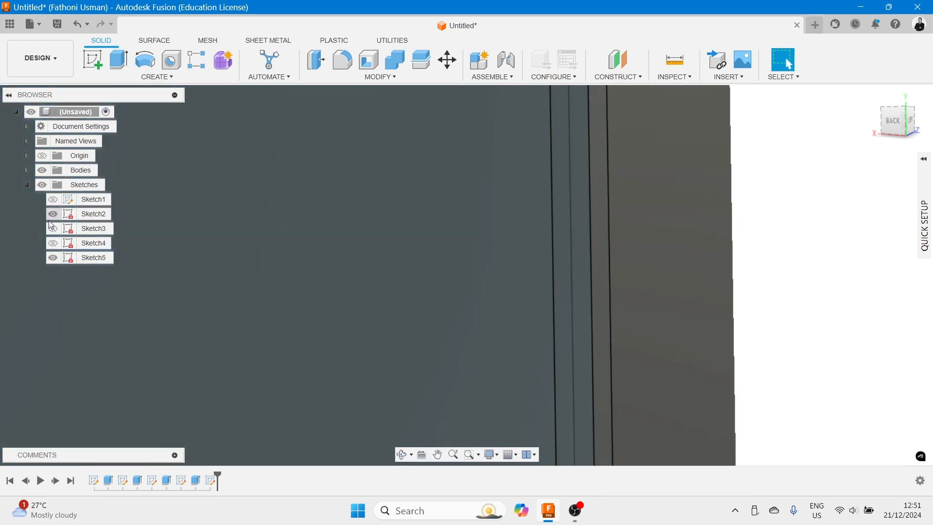
{"action": "left_click", "coordinate": [52, 215]}
{"action": "left_click", "coordinate": [574, 251]}
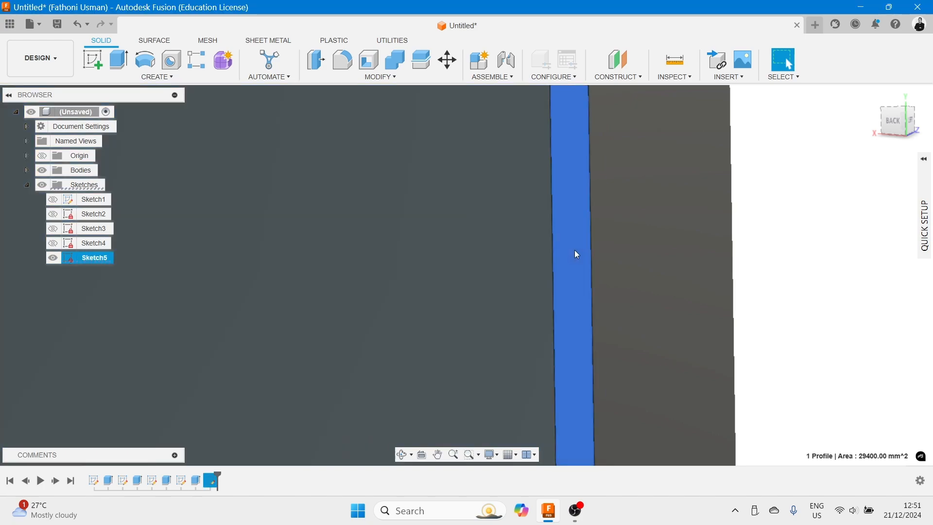
{"action": "scroll", "coordinate": [575, 246], "scroll_direction": "down", "scroll_amount": 1}
{"action": "scroll", "coordinate": [578, 234], "scroll_direction": "down", "scroll_amount": 4}
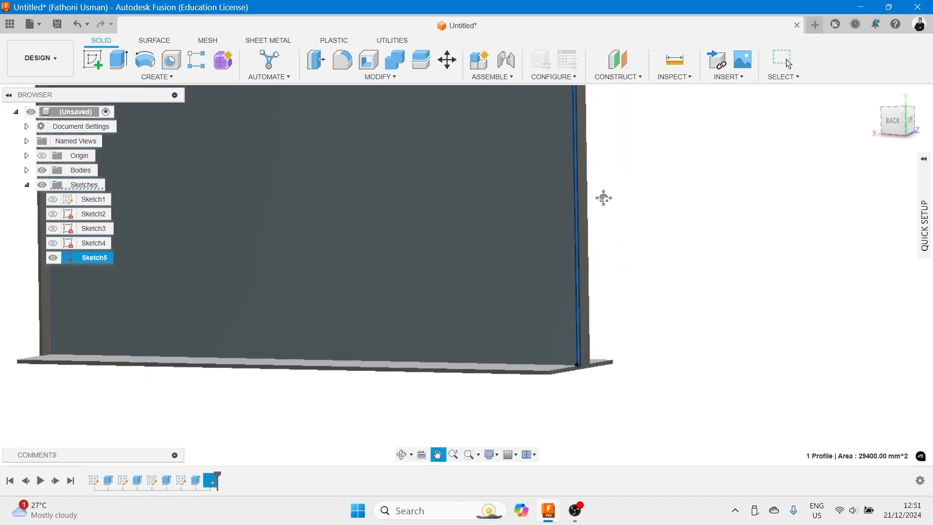
{"action": "middle_click_drag", "start_coordinate": [602, 194], "coordinate": [606, 306]}
{"action": "scroll", "coordinate": [608, 304], "scroll_direction": "down", "scroll_amount": 1}
{"action": "key", "text": "e"}
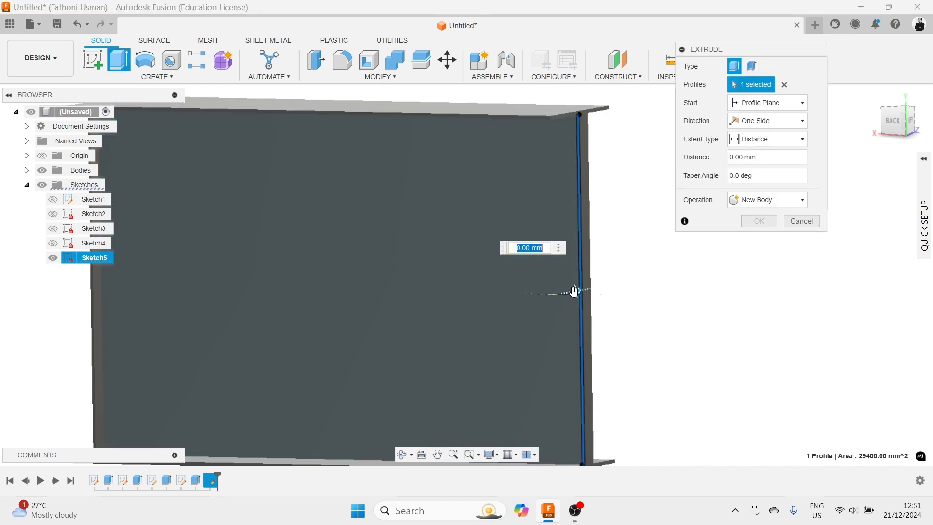
{"action": "left_click_drag", "start_coordinate": [575, 291], "coordinate": [561, 293]}
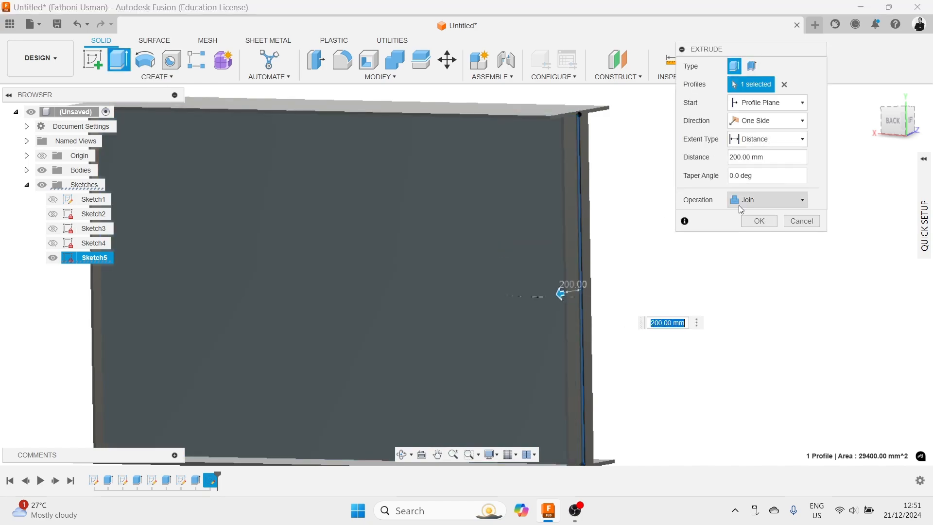
{"action": "type", "text": "100"}
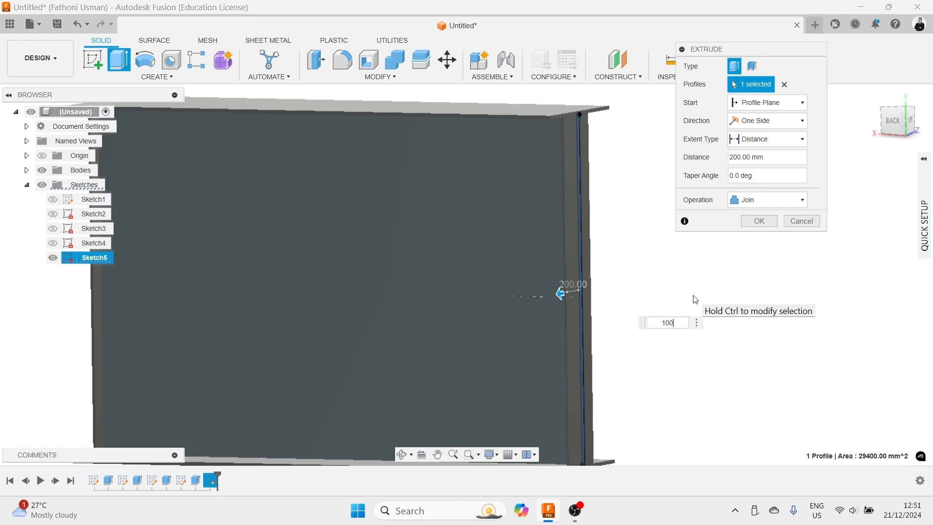
{"action": "key", "text": "Return"}
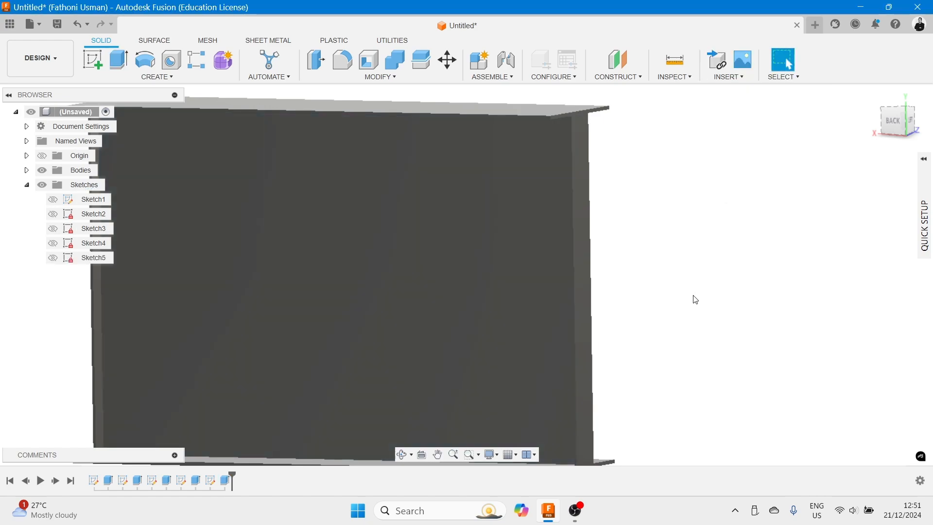
- Orbit and zoom around the beam to inspect the stiffeners at both web ends
{"action": "scroll", "coordinate": [748, 282], "scroll_direction": "down", "scroll_amount": 5}
{"action": "middle_click_drag", "start_coordinate": [748, 282], "coordinate": [781, 286], "text": "shift"}
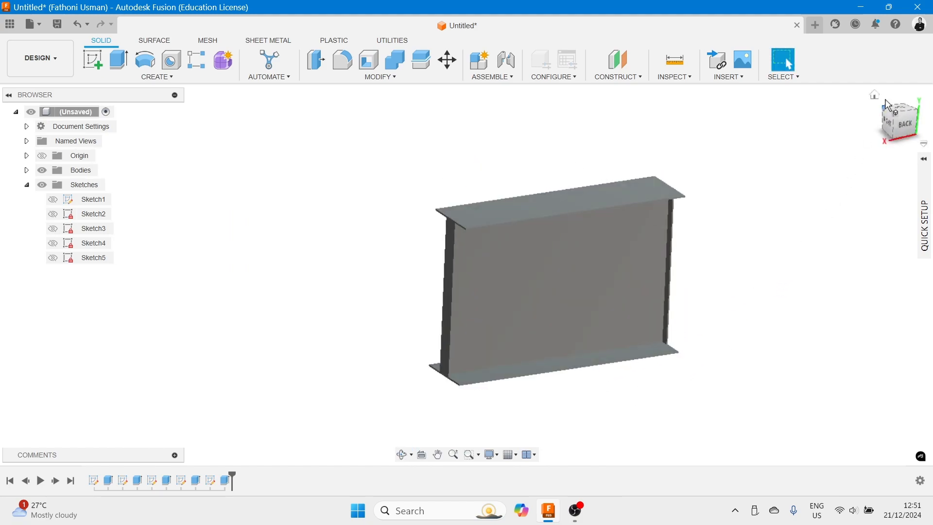
{"action": "left_click", "coordinate": [877, 100]}
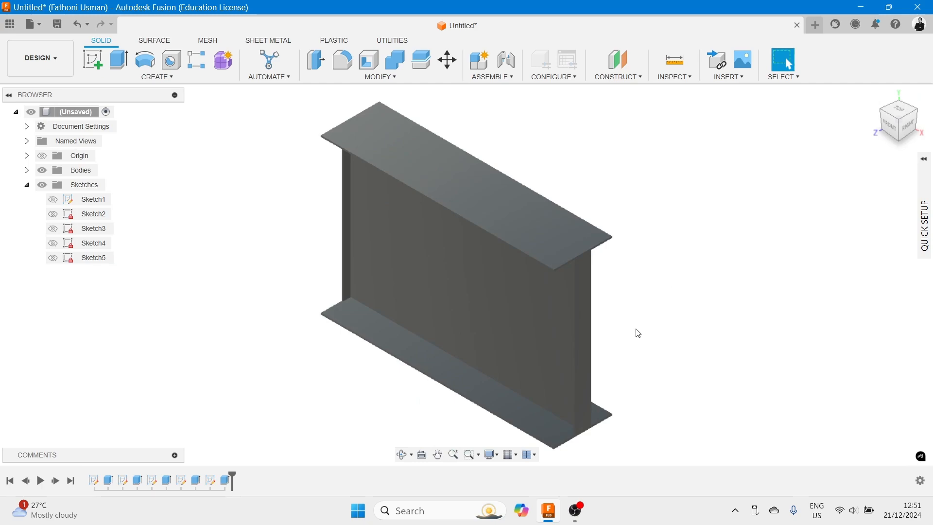
{"action": "middle_click_drag", "start_coordinate": [650, 329], "coordinate": [674, 315]}
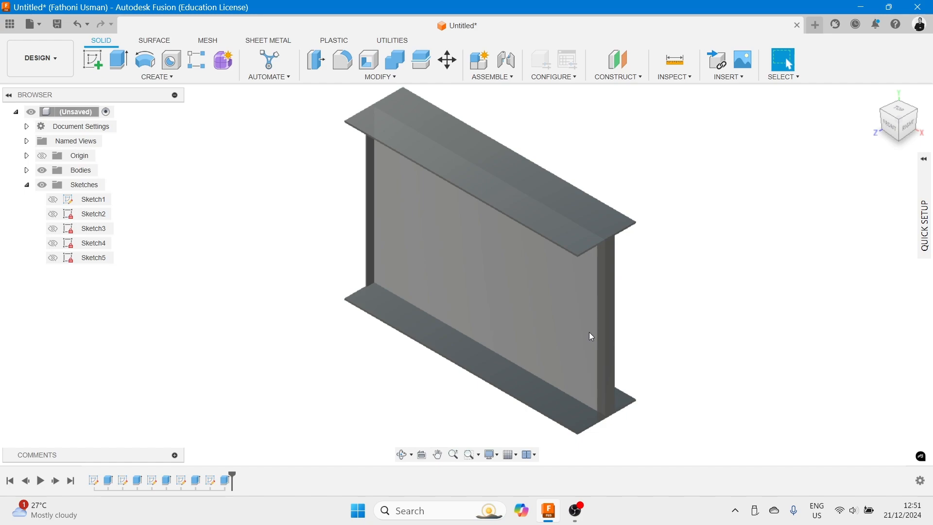
{"action": "middle_click_drag", "start_coordinate": [533, 305], "coordinate": [721, 275], "text": "shift"}
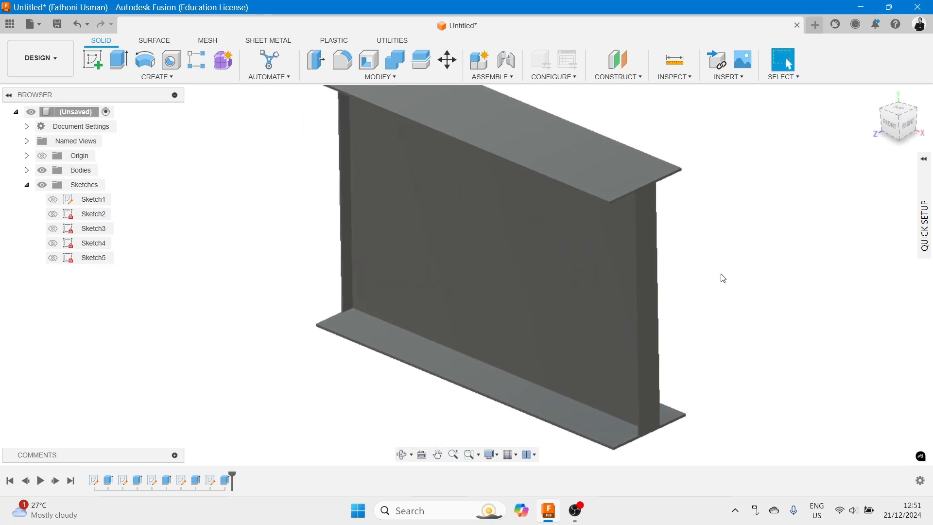
{"action": "scroll", "coordinate": [358, 310], "scroll_direction": "down", "scroll_amount": 2}
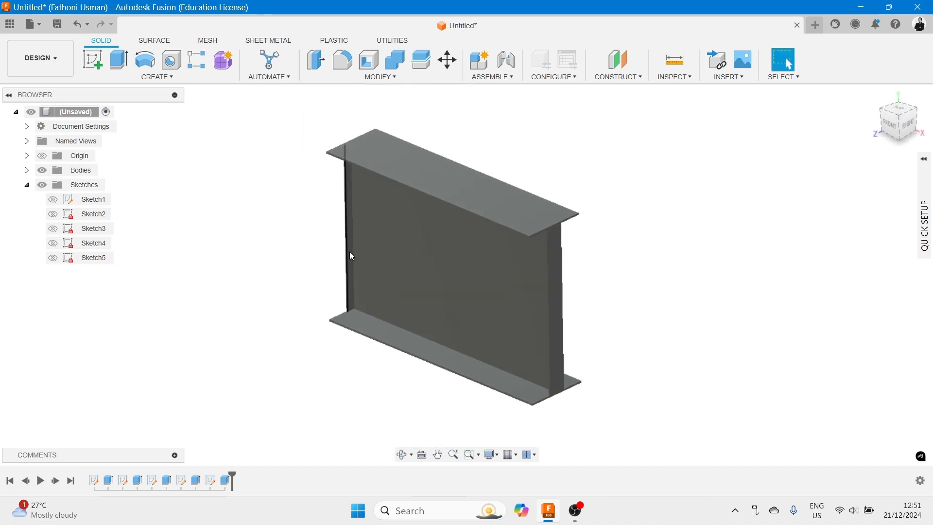
{"action": "scroll", "coordinate": [349, 252], "scroll_direction": "up", "scroll_amount": 8}
{"action": "scroll", "coordinate": [350, 252], "scroll_direction": "down", "scroll_amount": 8}
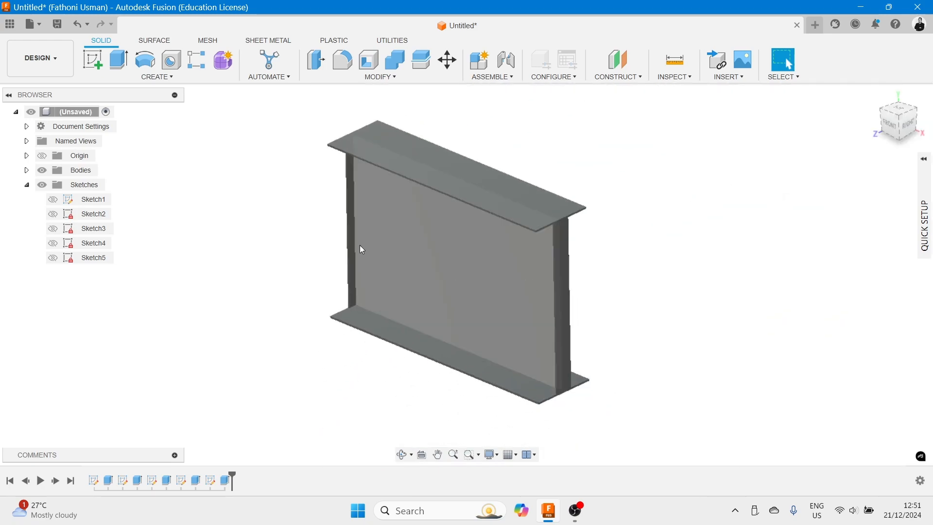
{"action": "scroll", "coordinate": [359, 250], "scroll_direction": "up", "scroll_amount": 3}
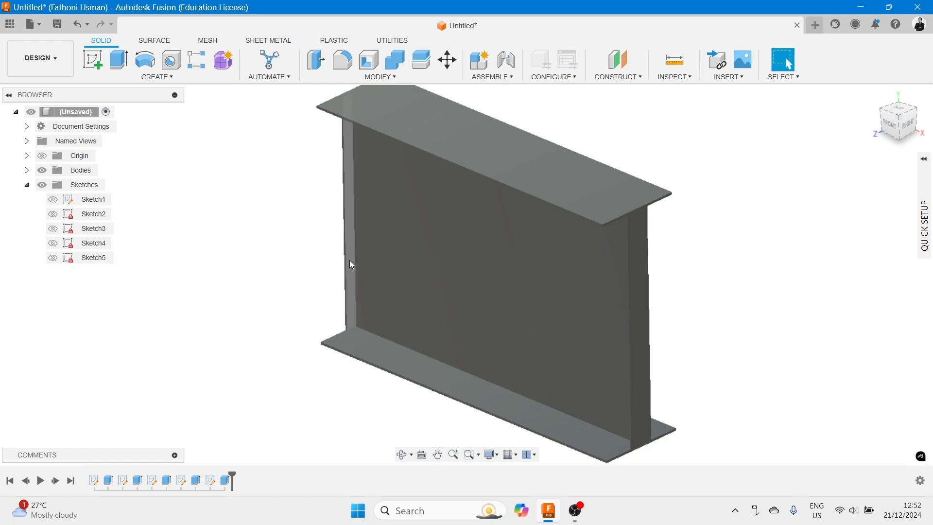
{"action": "middle_click_drag", "start_coordinate": [324, 288], "coordinate": [372, 271], "text": "shift"}
{"action": "scroll", "coordinate": [300, 404], "scroll_direction": "up", "scroll_amount": 6}
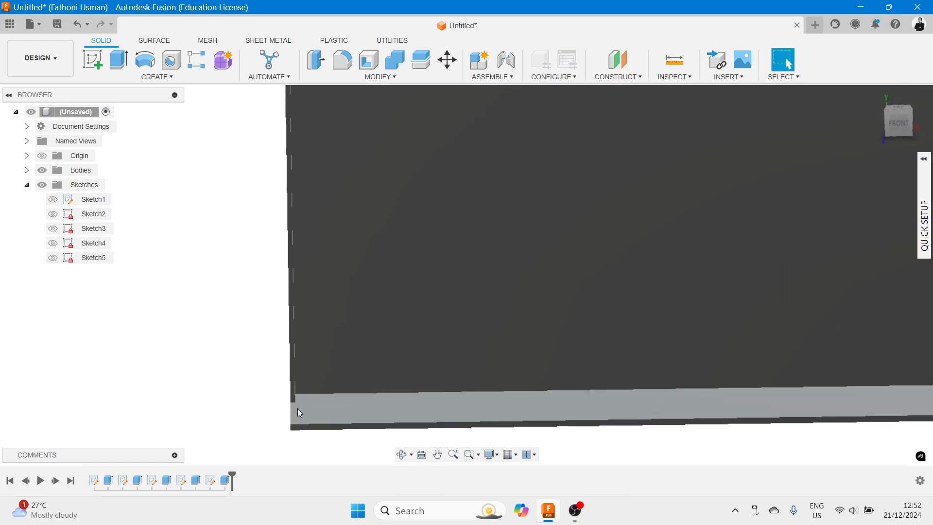
{"action": "scroll", "coordinate": [298, 408], "scroll_direction": "down", "scroll_amount": 5}
{"action": "middle_click_drag", "start_coordinate": [314, 335], "coordinate": [351, 352], "text": "shift"}
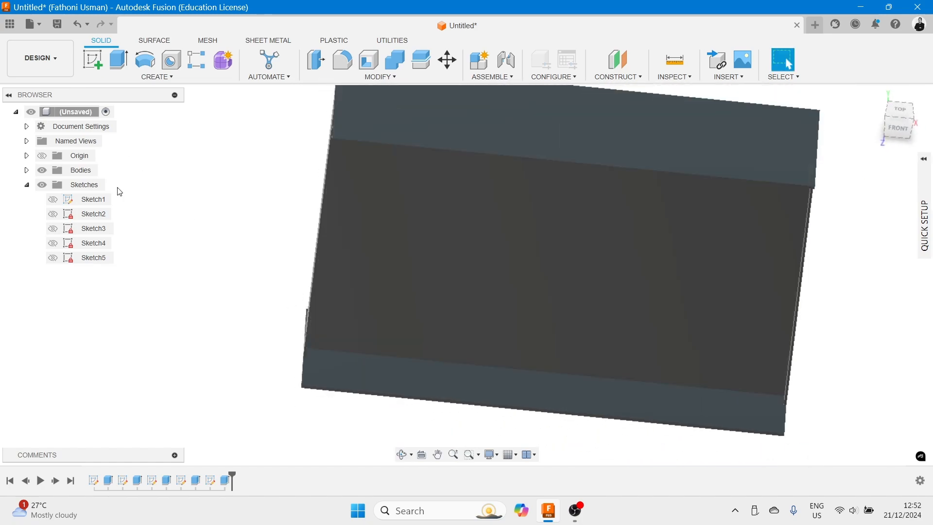
- Switch to the Simulation workspace and create a new Static Stress study
{"action": "left_click", "coordinate": [27, 185]}
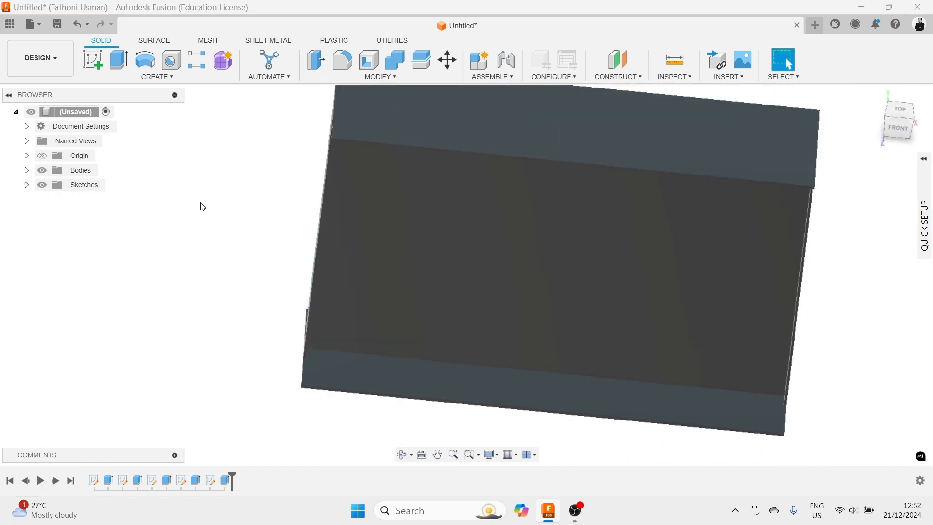
{"action": "left_click", "coordinate": [53, 59]}
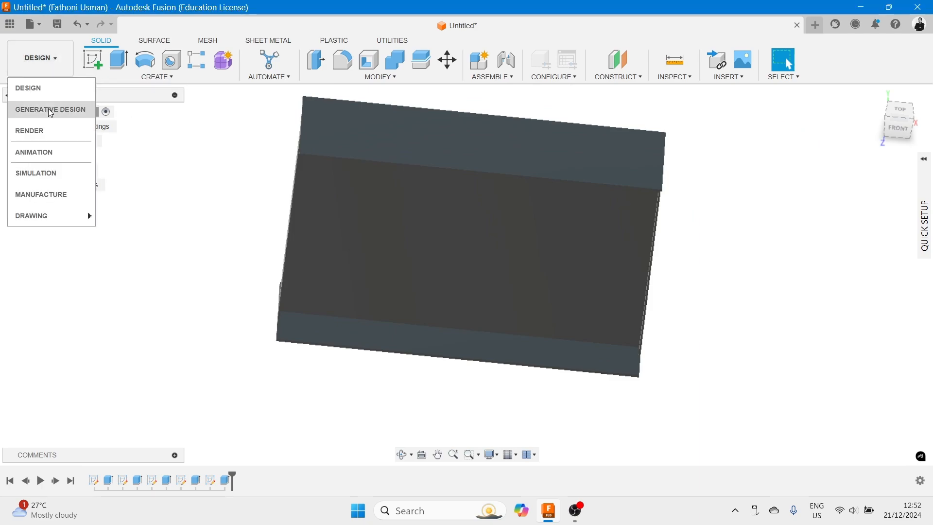
{"action": "left_click", "coordinate": [34, 173]}
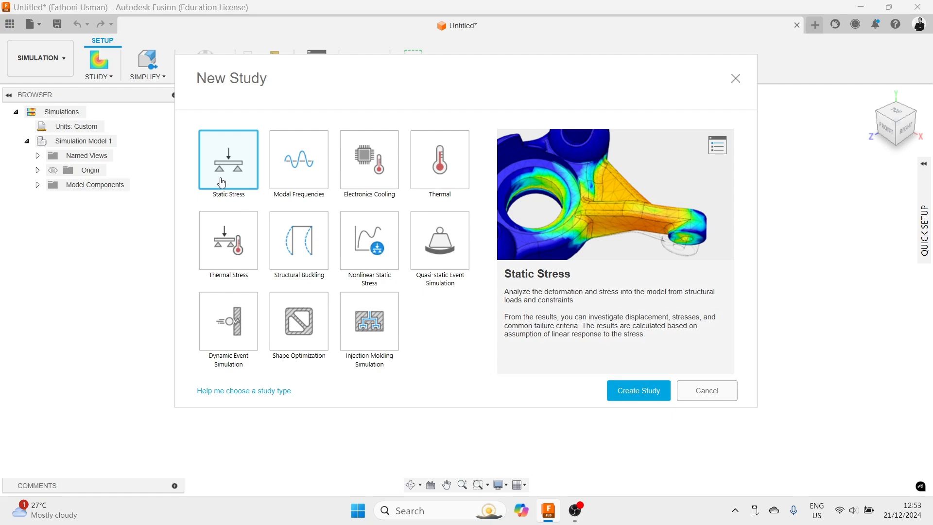
{"action": "left_click", "coordinate": [640, 391]}
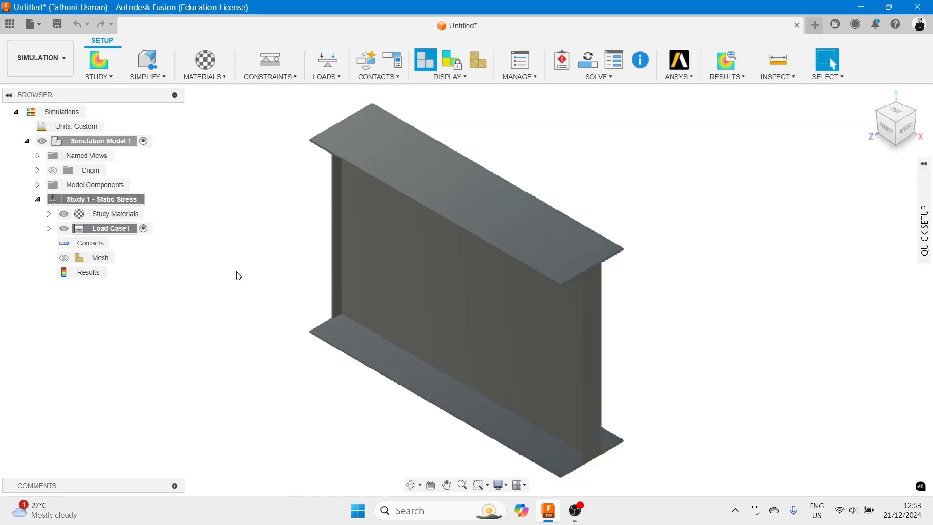
- Review the study's settings pages for General, Mesh with advanced settings, and Adaptive Mesh Refinement, keeping Static Stress
{"action": "right_click", "coordinate": [52, 201]}
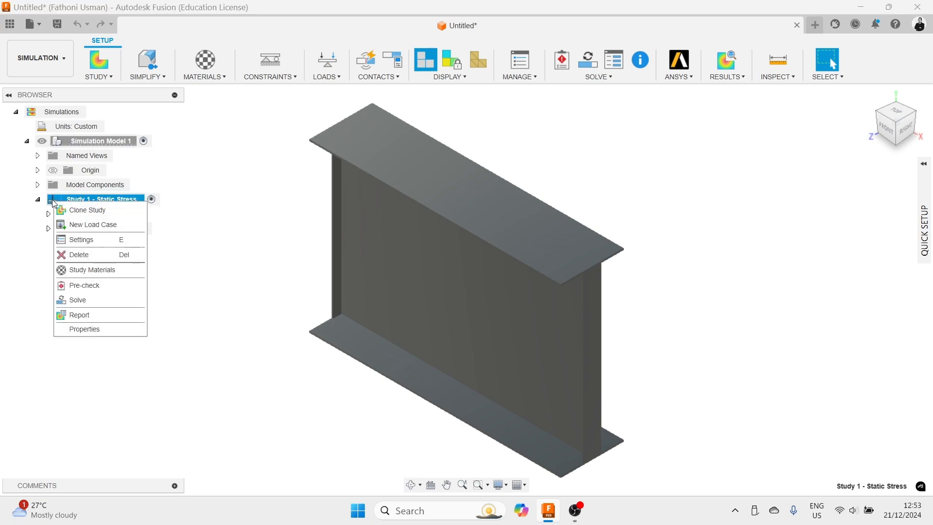
{"action": "left_click", "coordinate": [80, 240]}
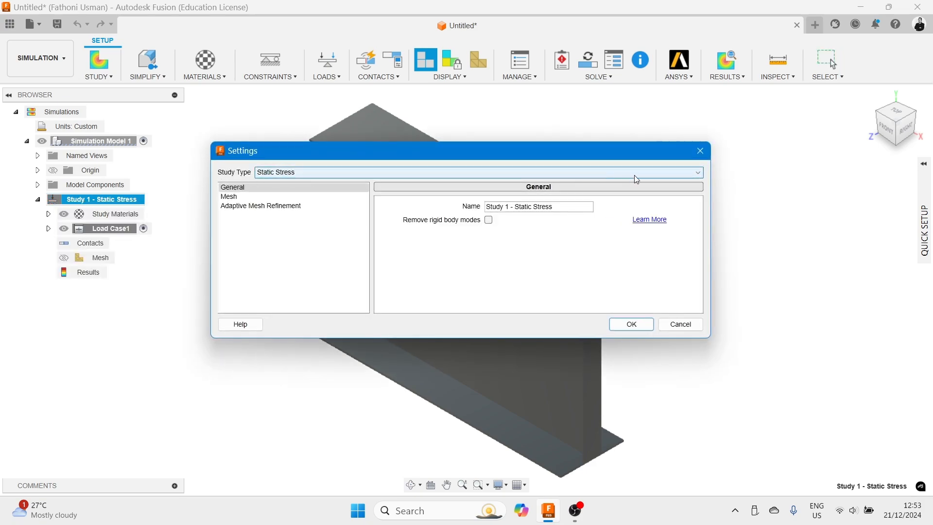
{"action": "left_click", "coordinate": [633, 176]}
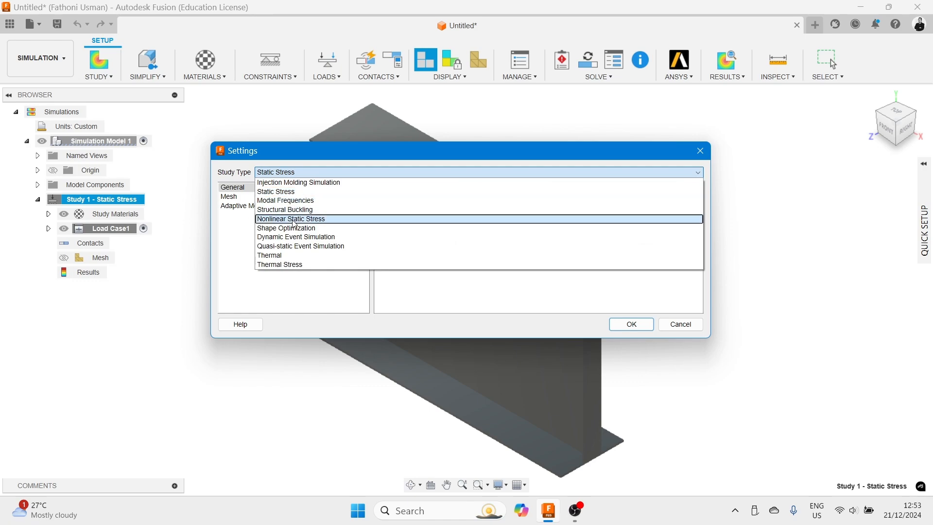
{"action": "left_click", "coordinate": [285, 151]}
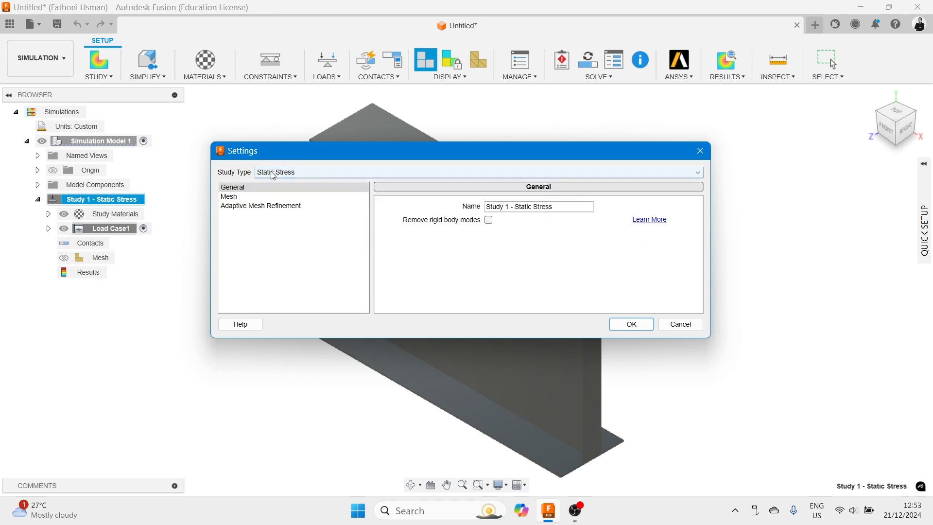
{"action": "left_click", "coordinate": [242, 199]}
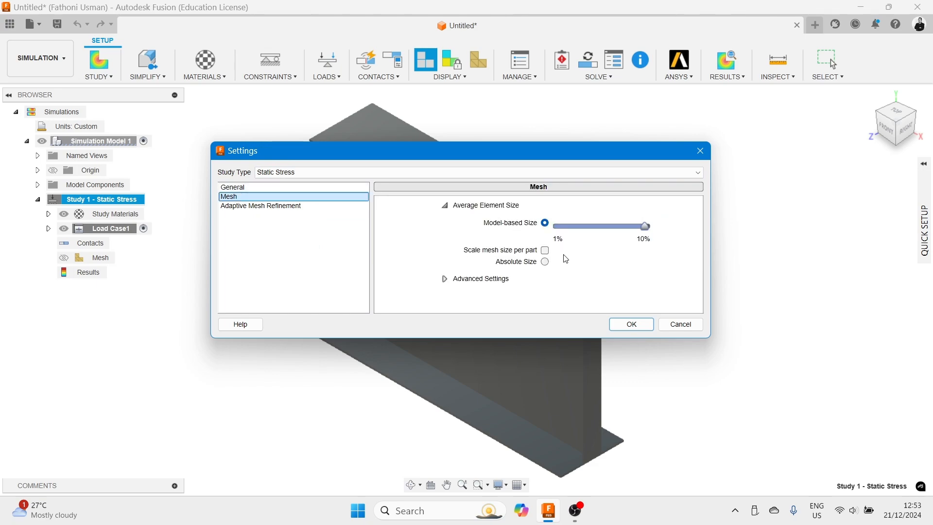
{"action": "left_click", "coordinate": [448, 280]}
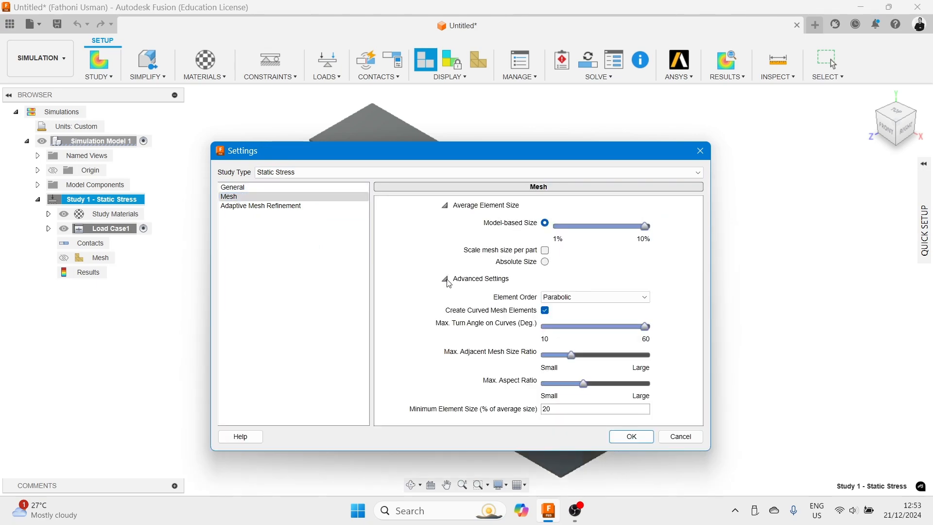
{"action": "left_click", "coordinate": [240, 208]}
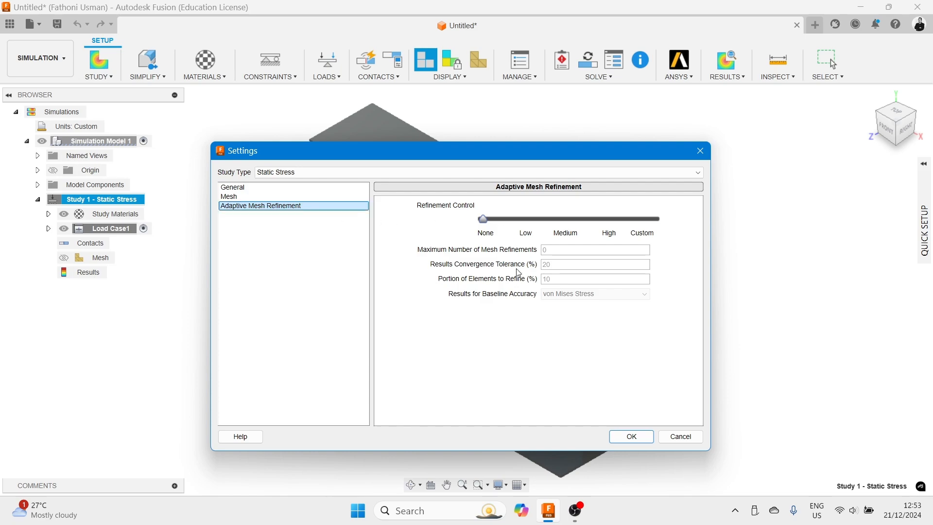
{"action": "mouse_move", "coordinate": [517, 256]}
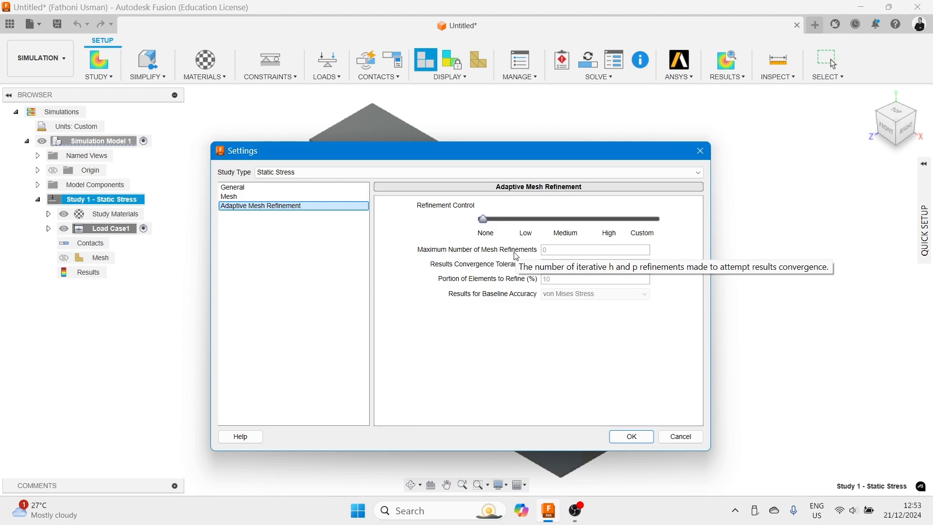
{"action": "left_click", "coordinate": [632, 437]}
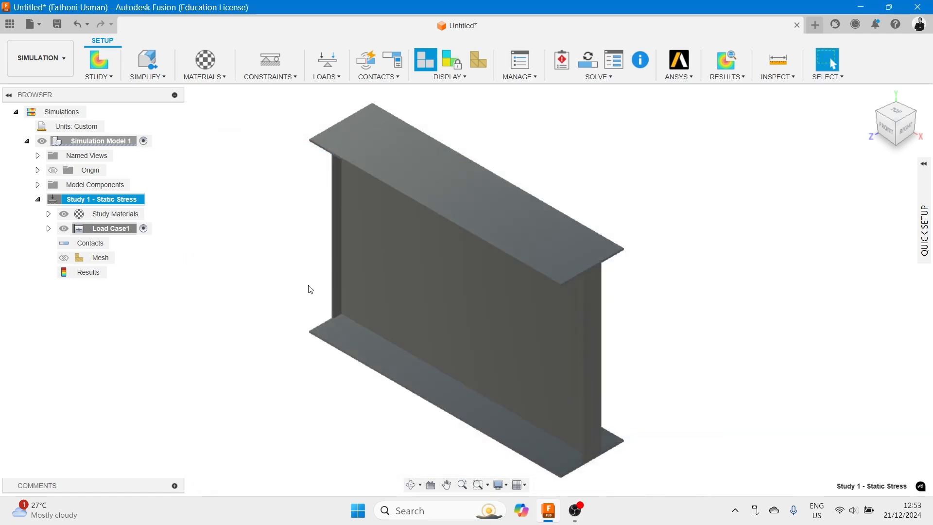
- Set the display's visual style to Shaded with Hidden Edges
{"action": "scroll", "coordinate": [291, 282], "scroll_direction": "up", "scroll_amount": 3}
{"action": "scroll", "coordinate": [292, 282], "scroll_direction": "down", "scroll_amount": 4}
{"action": "middle_click_drag", "start_coordinate": [296, 283], "coordinate": [323, 273], "text": "shift"}
{"action": "scroll", "coordinate": [298, 295], "scroll_direction": "up", "scroll_amount": 2}
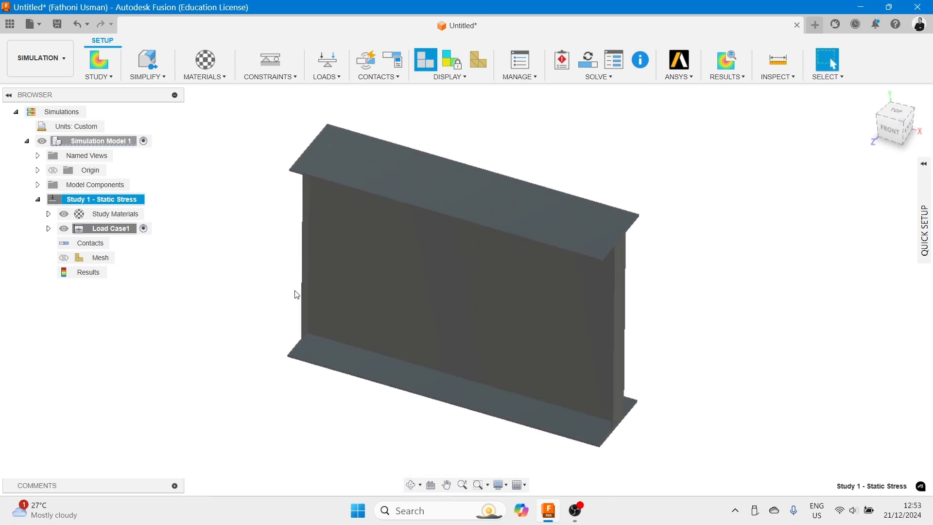
{"action": "scroll", "coordinate": [292, 297], "scroll_direction": "up", "scroll_amount": 3}
{"action": "scroll", "coordinate": [292, 297], "scroll_direction": "down", "scroll_amount": 5}
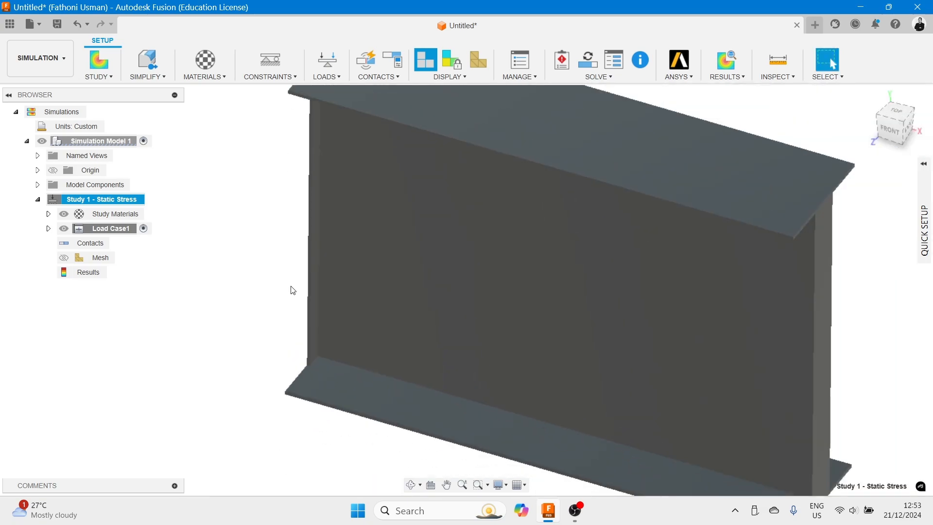
{"action": "middle_click_drag", "start_coordinate": [533, 319], "coordinate": [533, 273], "text": "shift"}
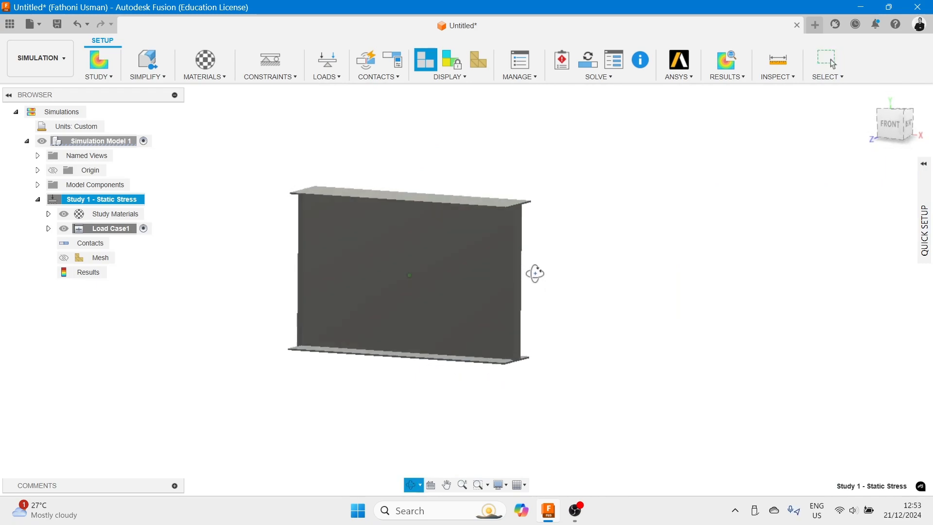
{"action": "left_click", "coordinate": [501, 486]}
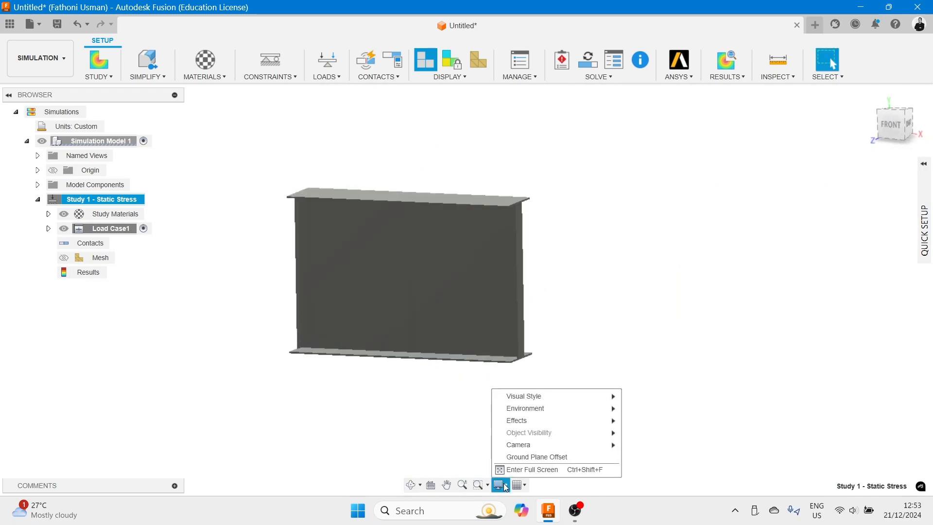
{"action": "mouse_move", "coordinate": [533, 397]}
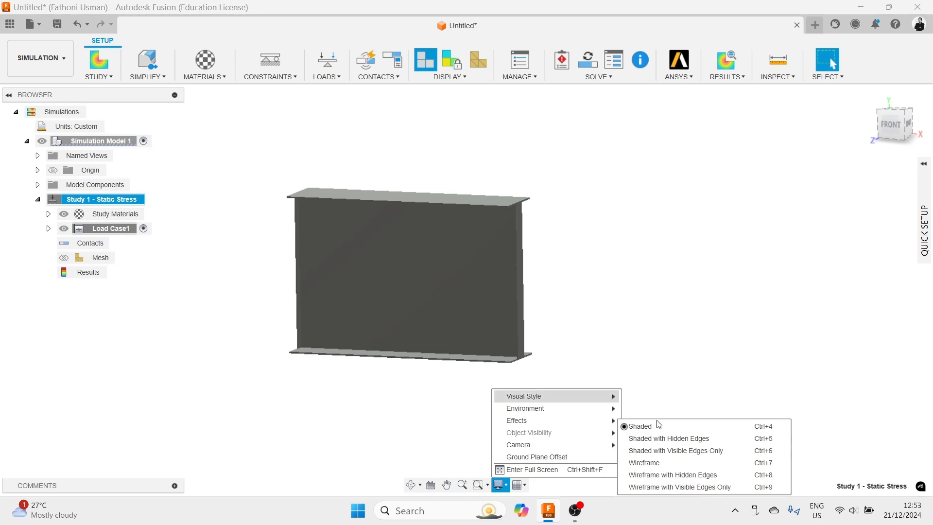
{"action": "left_click", "coordinate": [662, 442]}
- Change the visual style to Shaded with Visible Edges Only
{"action": "middle_click_drag", "start_coordinate": [606, 369], "coordinate": [544, 373], "text": "shift"}
{"action": "scroll", "coordinate": [326, 318], "scroll_direction": "up", "scroll_amount": 4}
{"action": "middle_click_drag", "start_coordinate": [235, 292], "coordinate": [255, 291], "text": "shift"}
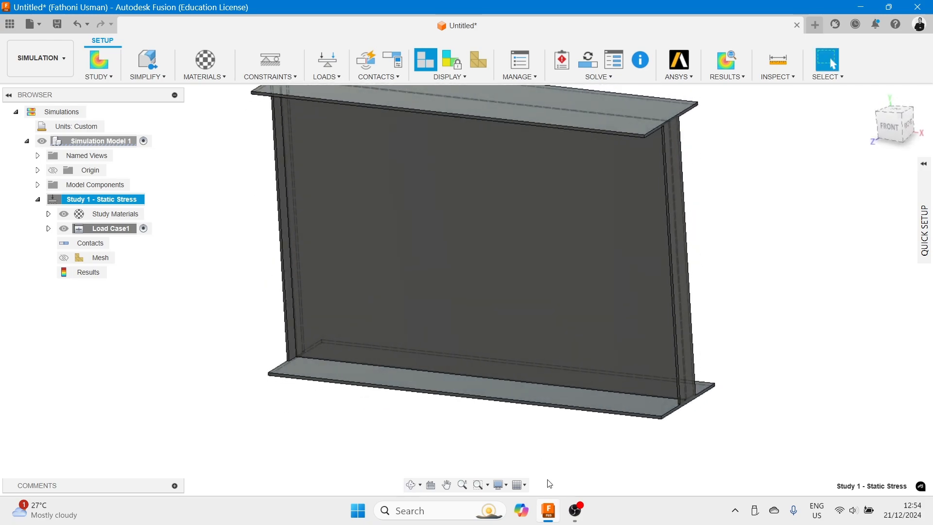
{"action": "left_click", "coordinate": [501, 485]}
{"action": "mouse_move", "coordinate": [531, 400]}
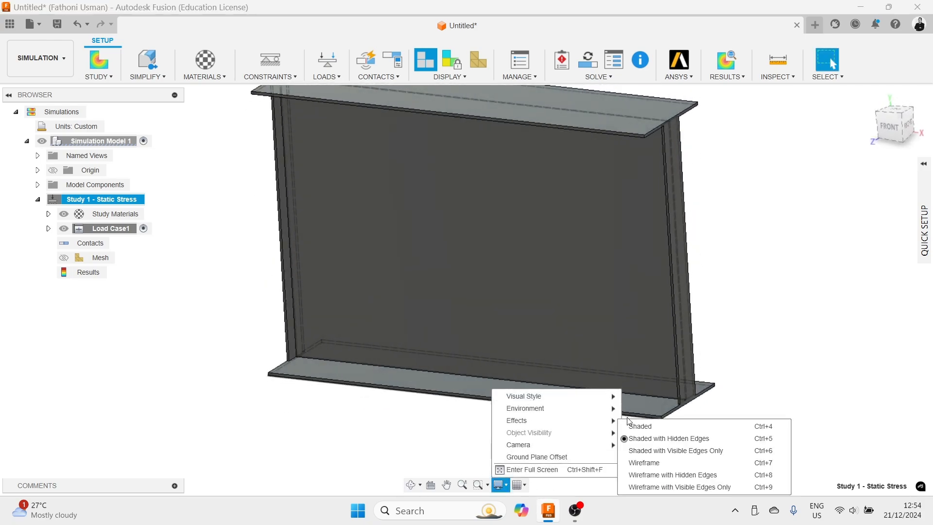
{"action": "left_click", "coordinate": [656, 451]}
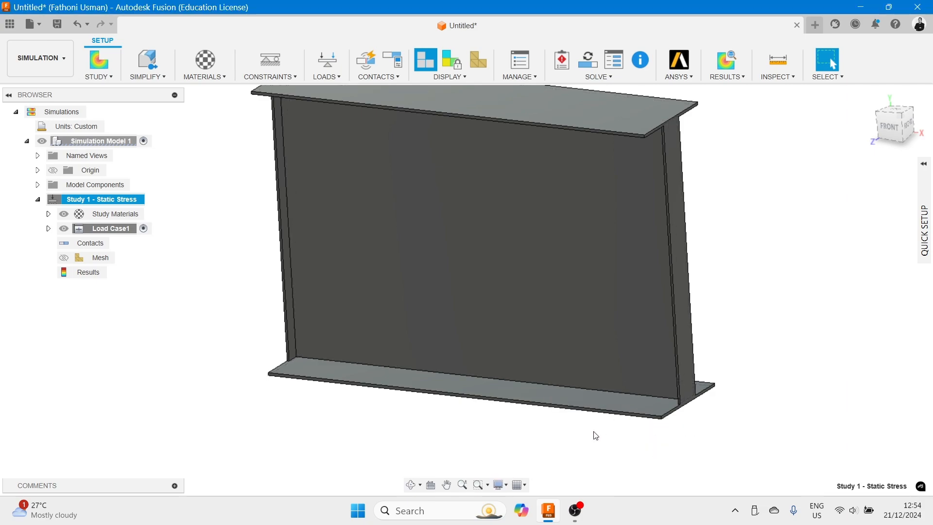
- Open Study Materials and set the study material of Simulation Model 1:1 to Steel
{"action": "middle_click_drag", "start_coordinate": [490, 421], "coordinate": [481, 437], "text": "shift"}
{"action": "middle_click_drag", "start_coordinate": [404, 406], "coordinate": [510, 470]}
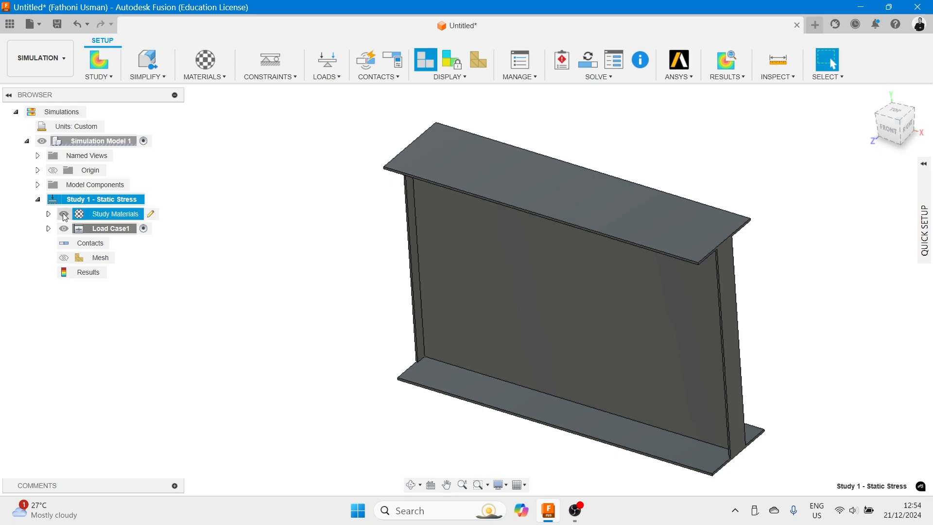
{"action": "left_click", "coordinate": [152, 214]}
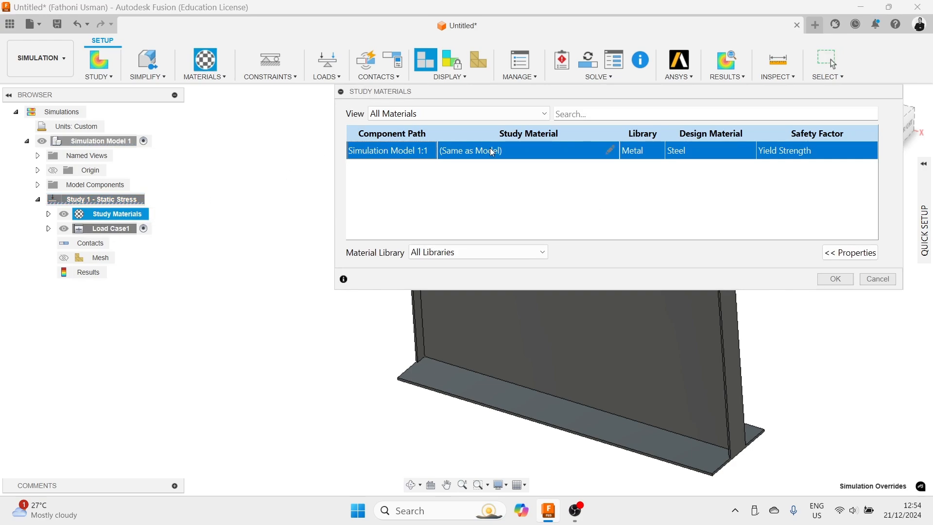
{"action": "left_click", "coordinate": [613, 152]}
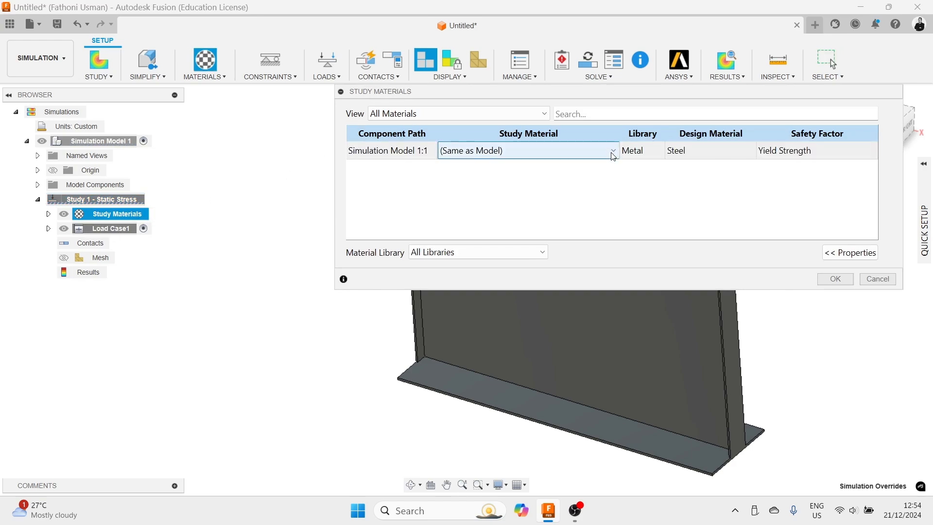
{"action": "left_click", "coordinate": [613, 153]}
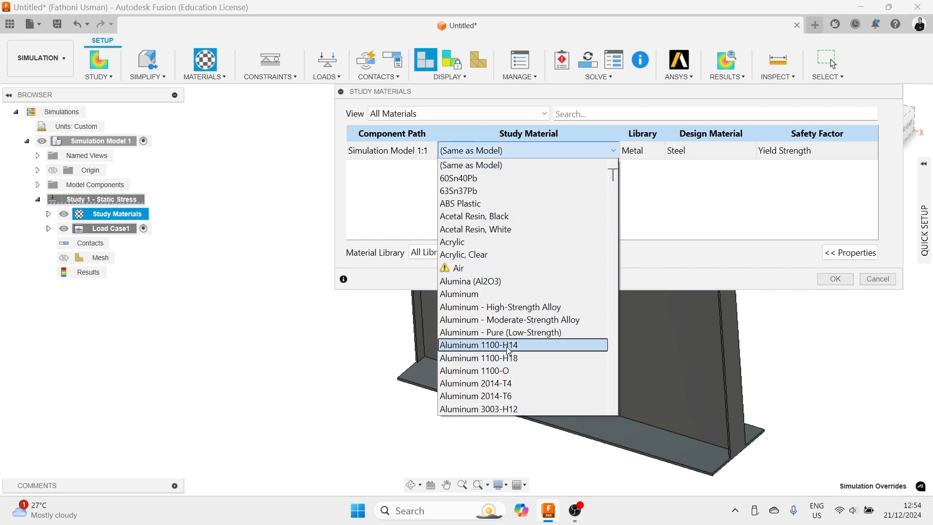
{"action": "scroll", "coordinate": [503, 234], "scroll_direction": "down", "scroll_amount": 20}
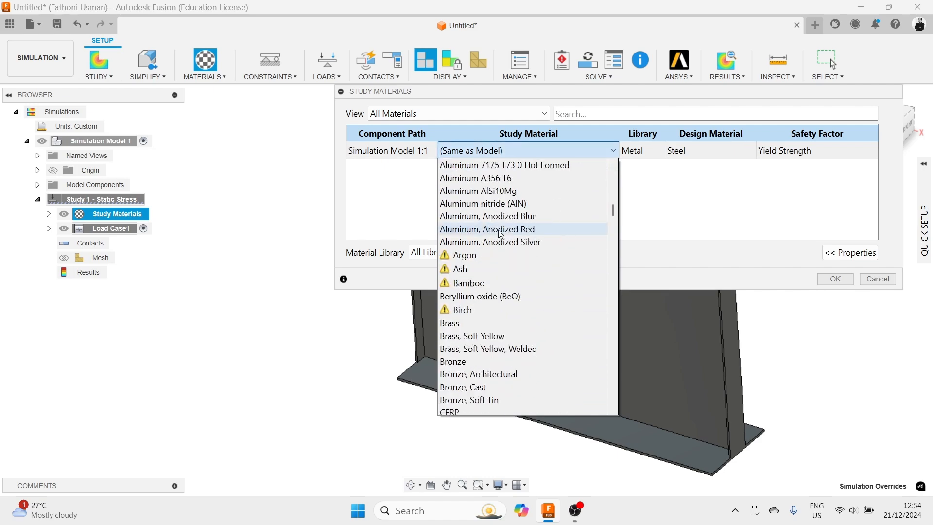
{"action": "scroll", "coordinate": [501, 233], "scroll_direction": "down", "scroll_amount": 4}
{"action": "scroll", "coordinate": [500, 264], "scroll_direction": "up", "scroll_amount": 10}
{"action": "scroll", "coordinate": [490, 179], "scroll_direction": "up", "scroll_amount": 6}
{"action": "scroll", "coordinate": [489, 195], "scroll_direction": "down", "scroll_amount": 4}
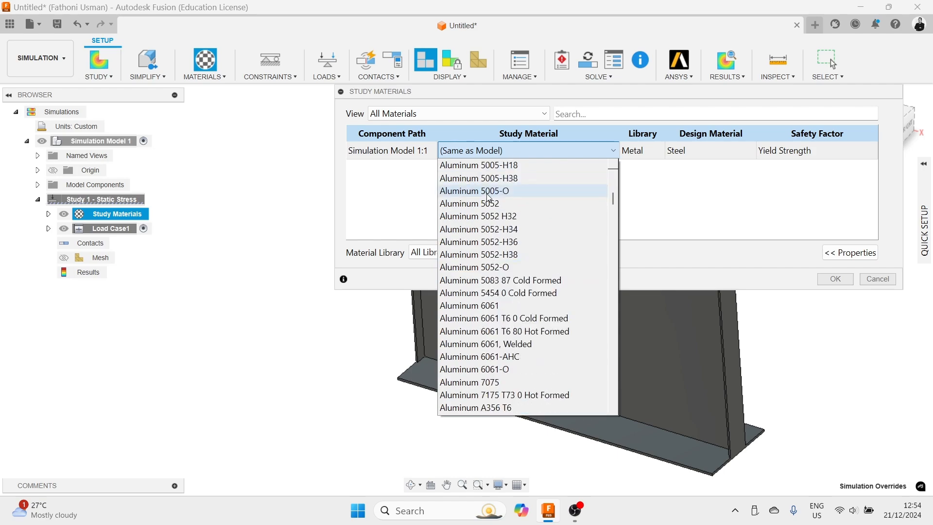
{"action": "scroll", "coordinate": [489, 197], "scroll_direction": "down", "scroll_amount": 7}
{"action": "scroll", "coordinate": [490, 200], "scroll_direction": "down", "scroll_amount": 15}
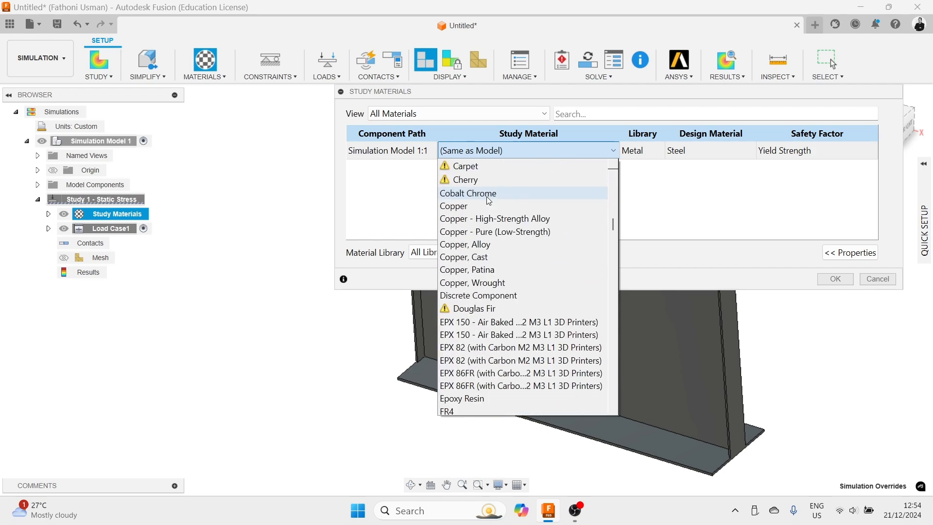
{"action": "scroll", "coordinate": [489, 201], "scroll_direction": "down", "scroll_amount": 8}
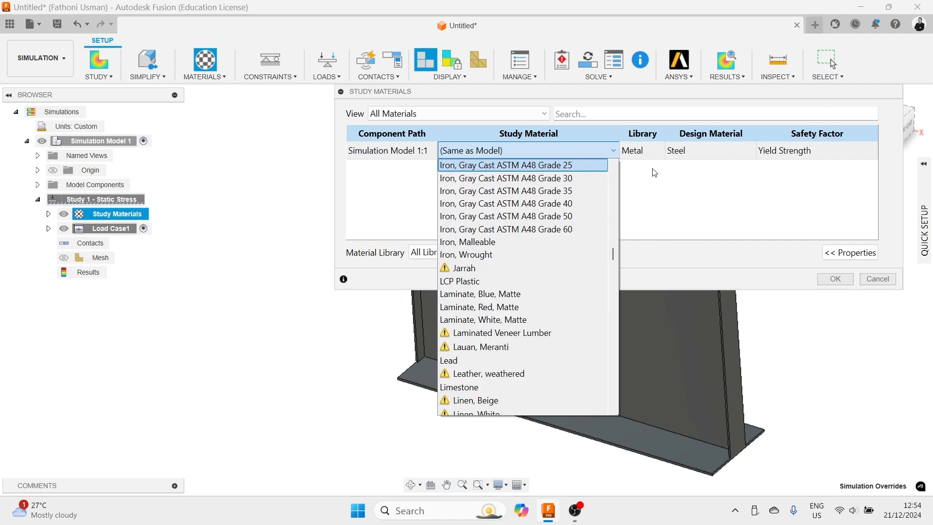
{"action": "scroll", "coordinate": [505, 260], "scroll_direction": "down", "scroll_amount": 8}
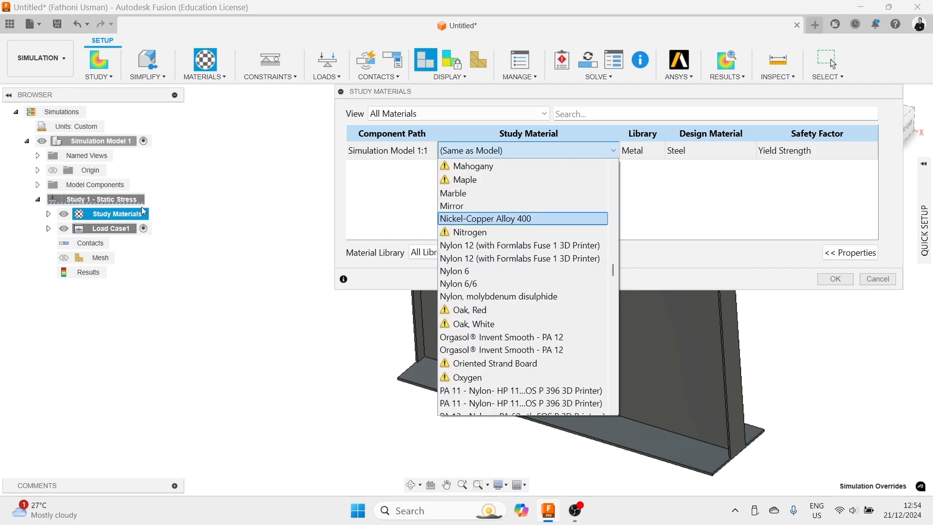
{"action": "scroll", "coordinate": [563, 252], "scroll_direction": "down", "scroll_amount": 2}
{"action": "scroll", "coordinate": [563, 252], "scroll_direction": "down", "scroll_amount": 12}
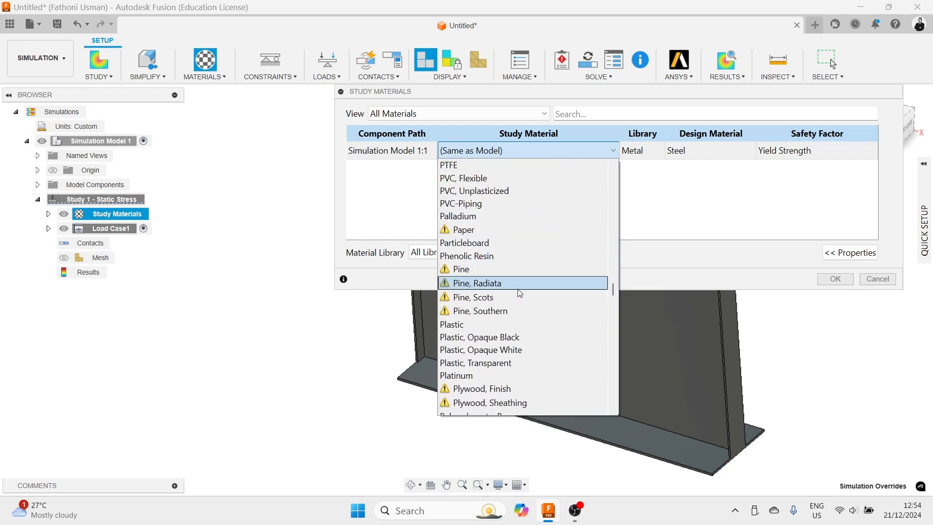
{"action": "scroll", "coordinate": [503, 375], "scroll_direction": "down", "scroll_amount": 9}
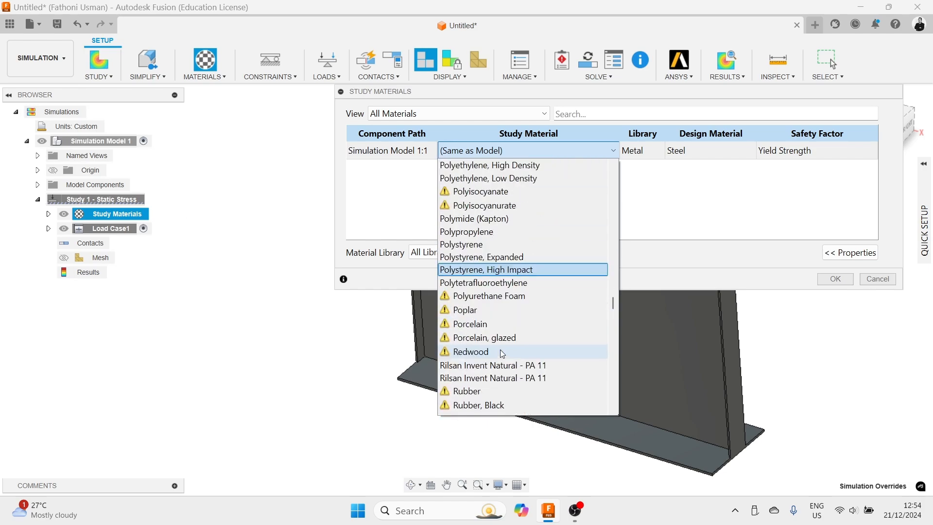
{"action": "scroll", "coordinate": [503, 354], "scroll_direction": "down", "scroll_amount": 8}
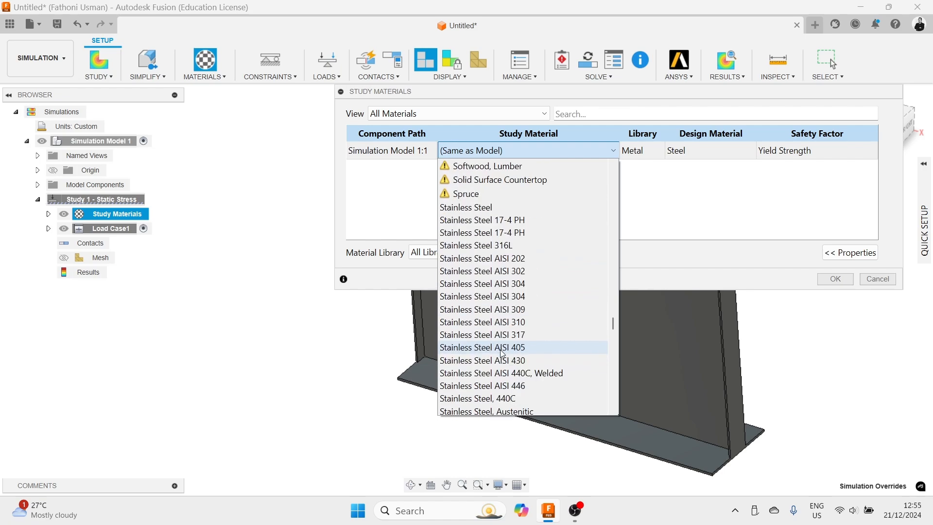
{"action": "left_click", "coordinate": [458, 332]}
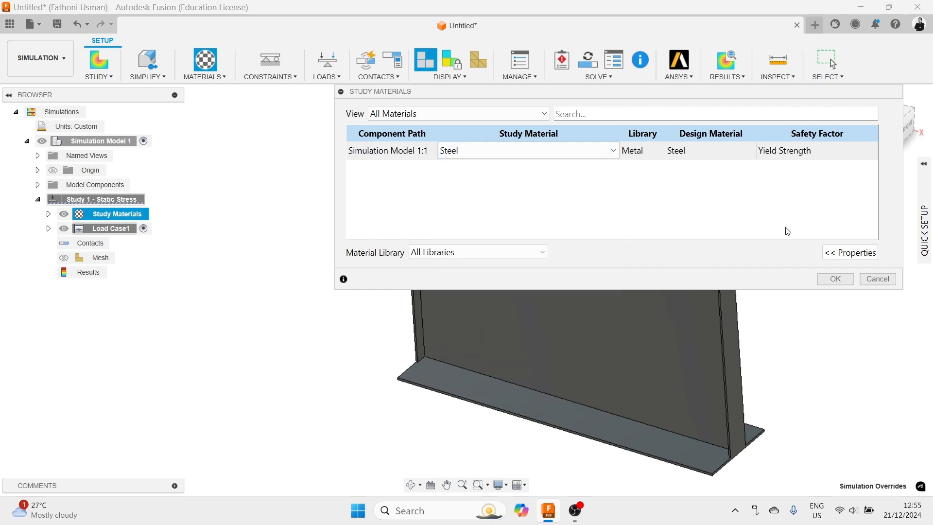
- Display the Steel material's properties and browse the study material list, then cancel the Study Materials dialog
{"action": "left_click", "coordinate": [851, 253]}
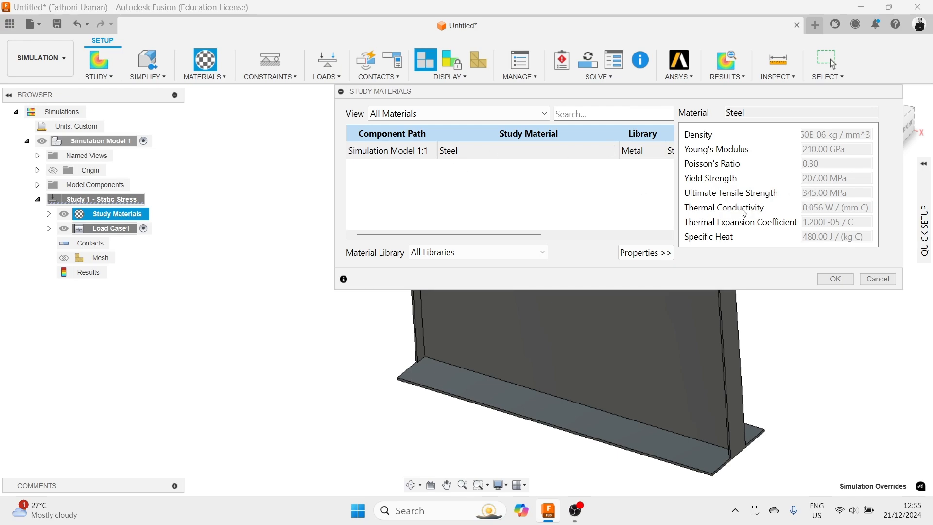
{"action": "left_click", "coordinate": [611, 151]}
{"action": "left_click", "coordinate": [613, 152]}
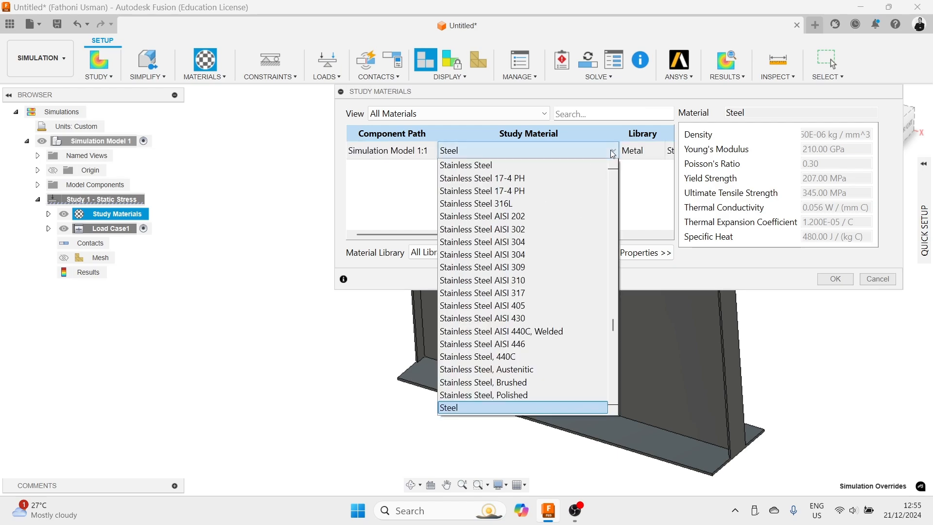
{"action": "scroll", "coordinate": [576, 274], "scroll_direction": "down", "scroll_amount": 1}
{"action": "scroll", "coordinate": [563, 323], "scroll_direction": "down", "scroll_amount": 1}
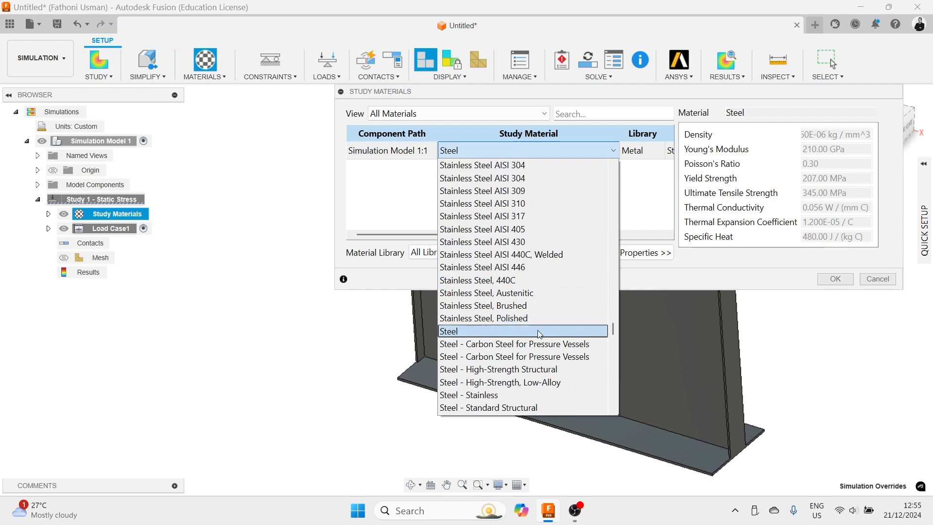
{"action": "scroll", "coordinate": [501, 362], "scroll_direction": "down", "scroll_amount": 2}
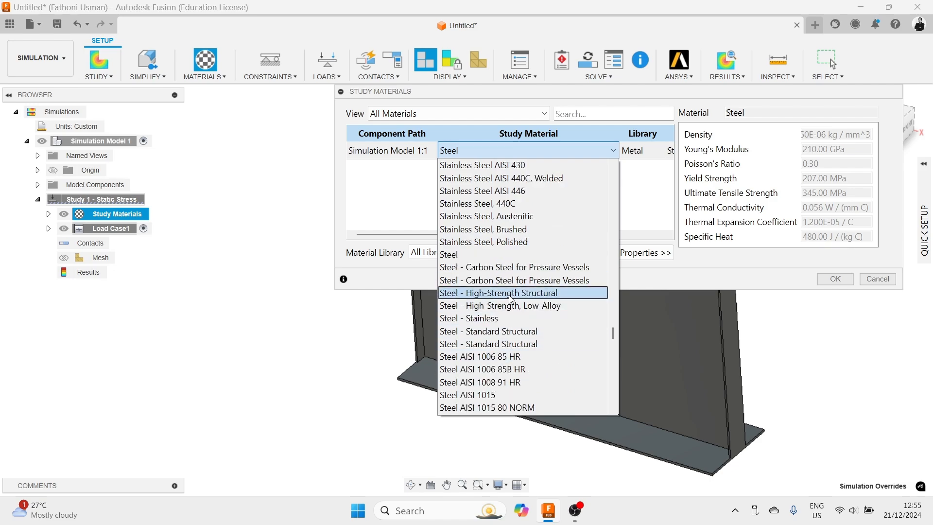
{"action": "scroll", "coordinate": [521, 378], "scroll_direction": "down", "scroll_amount": 10}
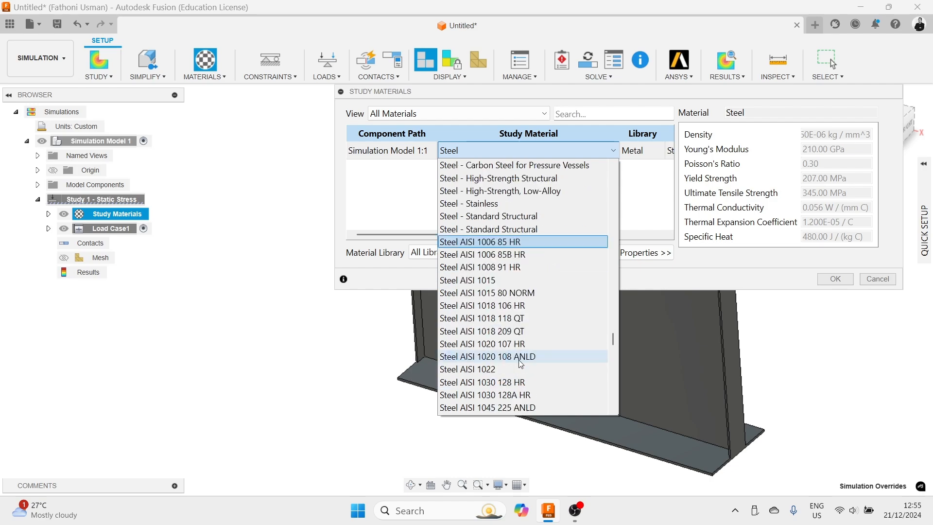
{"action": "scroll", "coordinate": [476, 268], "scroll_direction": "down", "scroll_amount": 15}
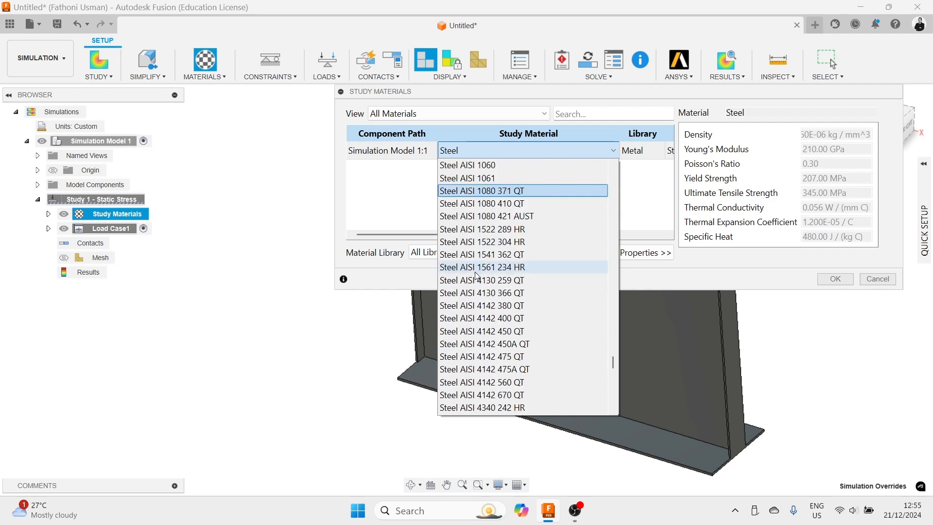
{"action": "scroll", "coordinate": [478, 276], "scroll_direction": "down", "scroll_amount": 1}
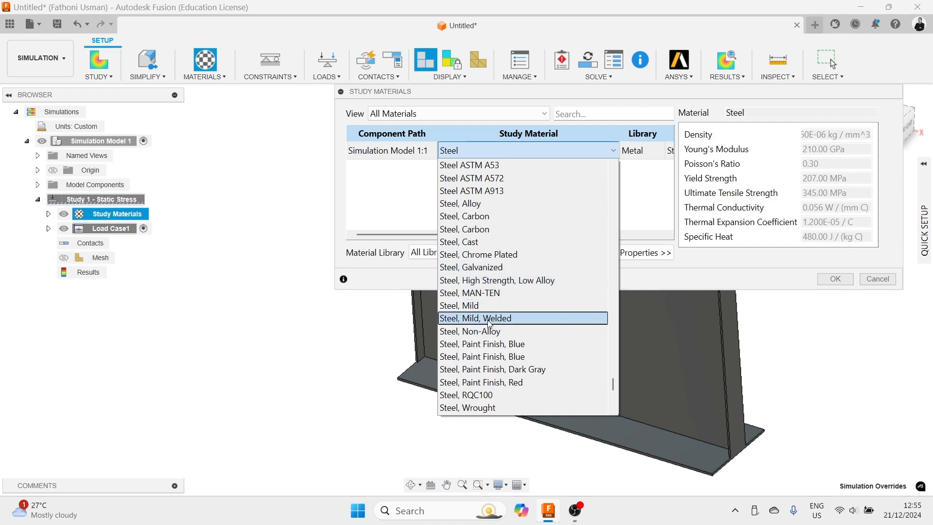
{"action": "scroll", "coordinate": [490, 389], "scroll_direction": "down", "scroll_amount": 3}
{"action": "scroll", "coordinate": [491, 350], "scroll_direction": "up", "scroll_amount": 9}
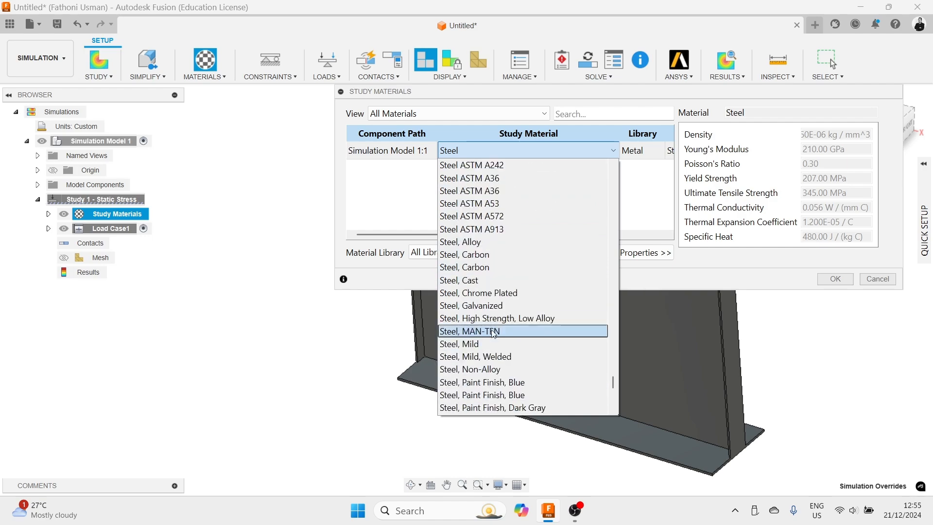
{"action": "left_click", "coordinate": [659, 182]}
{"action": "left_click", "coordinate": [659, 182]}
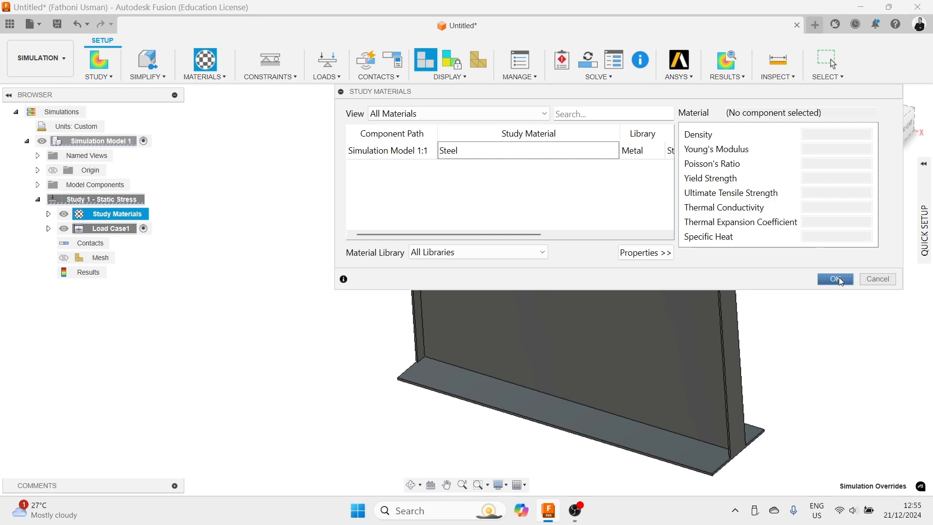
{"action": "left_click", "coordinate": [879, 280]}
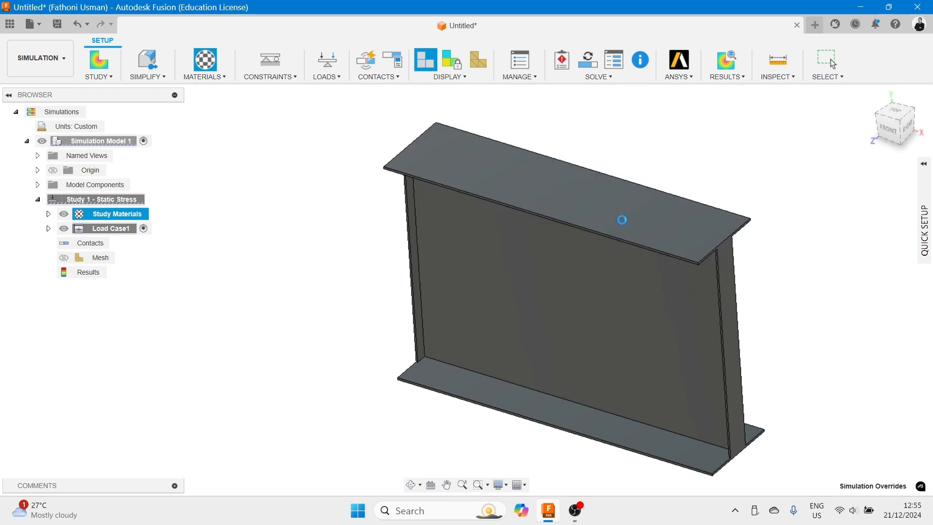
- Reopen Study Materials and set the study material of Simulation Model 1:1 to Steel
{"action": "left_click", "coordinate": [147, 215]}
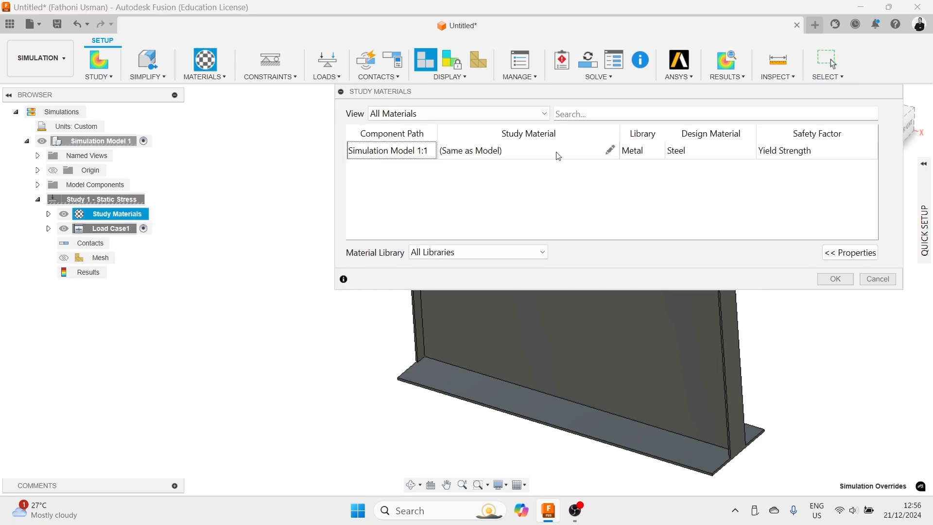
{"action": "left_click", "coordinate": [611, 150]}
{"action": "left_click", "coordinate": [616, 151]}
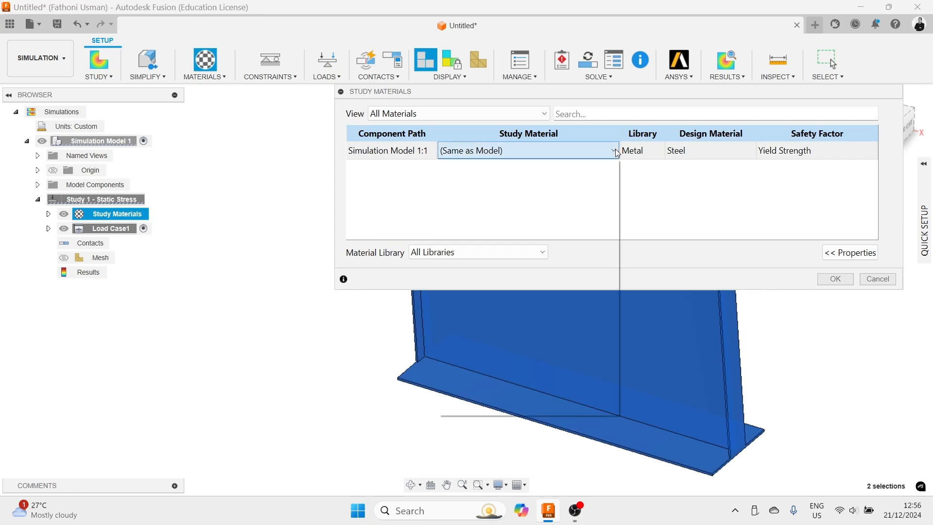
{"action": "scroll", "coordinate": [515, 253], "scroll_direction": "down", "scroll_amount": 10}
{"action": "scroll", "coordinate": [495, 300], "scroll_direction": "down", "scroll_amount": 20}
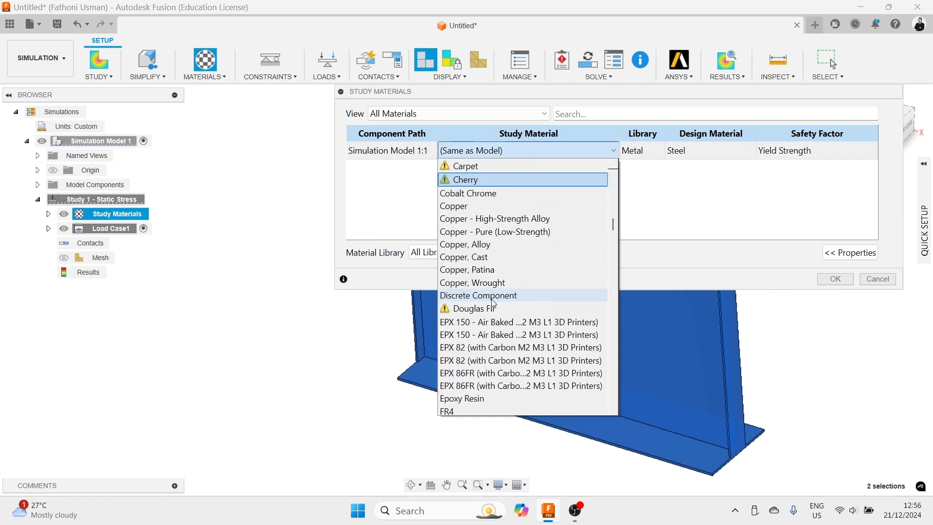
{"action": "scroll", "coordinate": [488, 313], "scroll_direction": "down", "scroll_amount": 20}
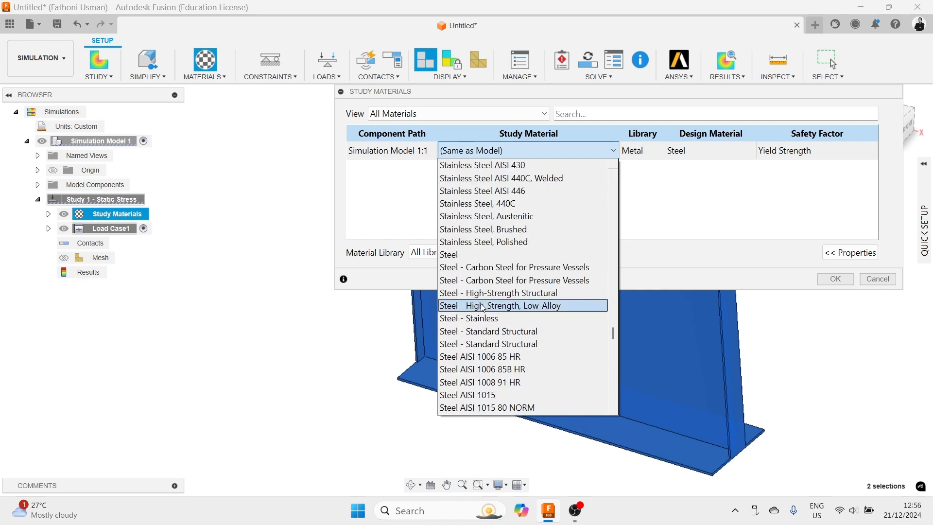
{"action": "left_click", "coordinate": [481, 254]}
{"action": "left_click", "coordinate": [836, 279]}
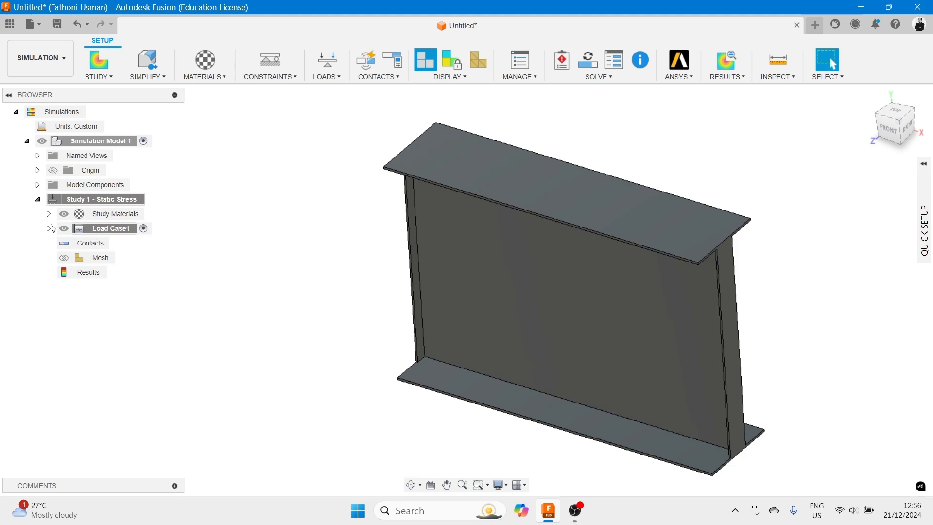
- Expand the Study Materials and Load Case1 nodes in the browser
{"action": "left_click", "coordinate": [48, 214]}
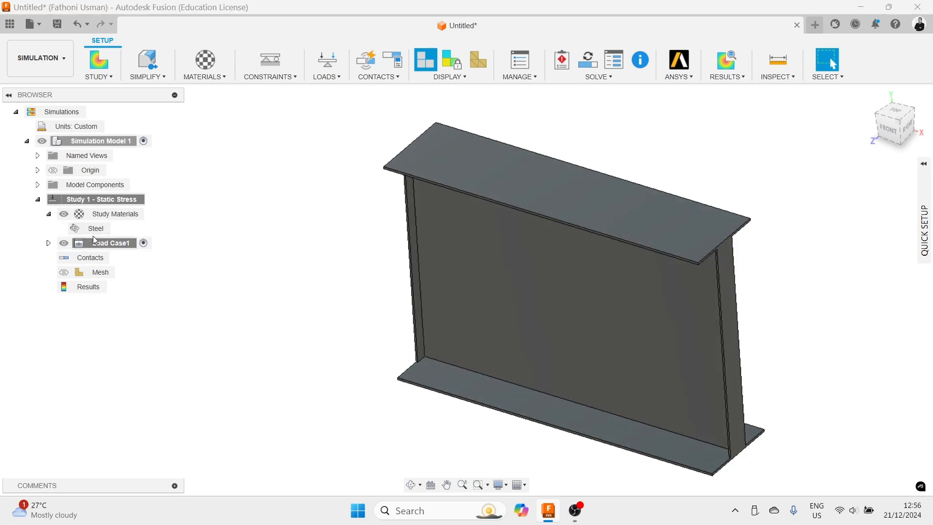
{"action": "left_click", "coordinate": [49, 244]}
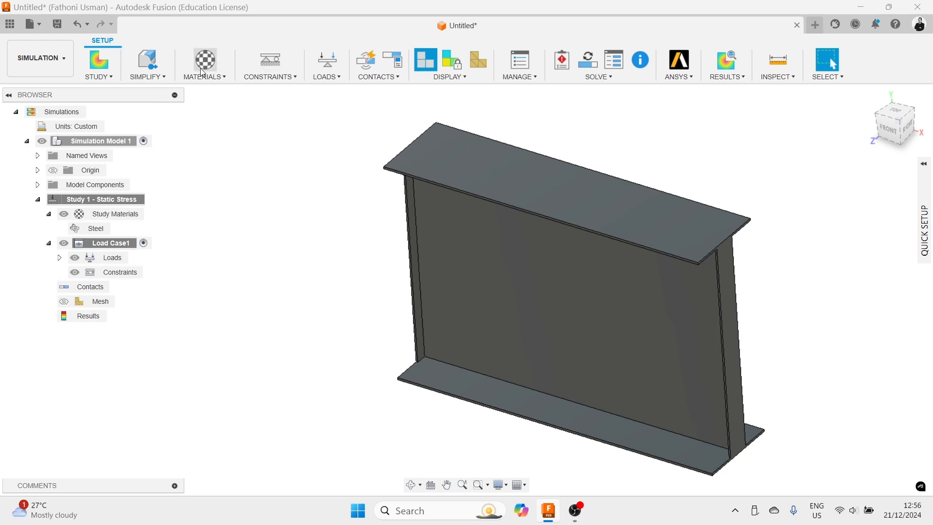
{"action": "left_click", "coordinate": [226, 78]}
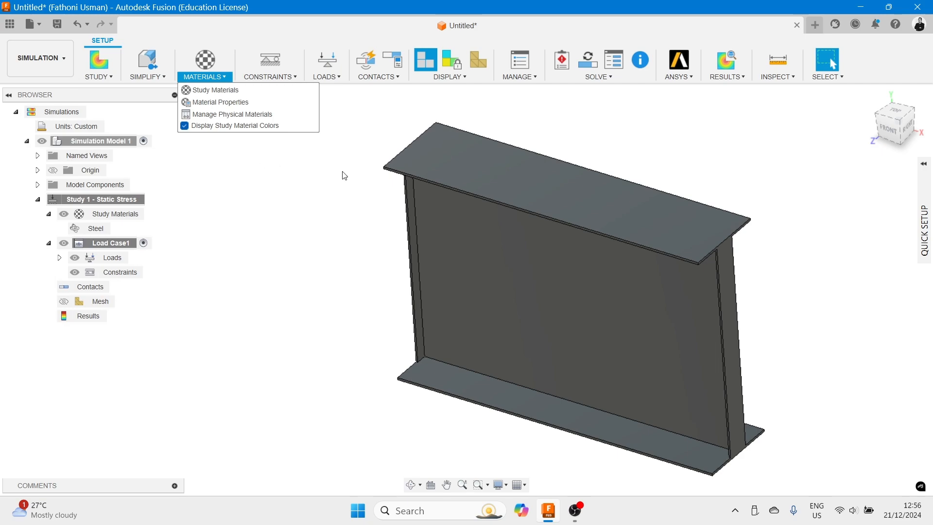
- Add a Fixed structural constraint restricting Ux and Uy to the left end stiffener face of the beam
{"action": "left_click", "coordinate": [287, 78]}
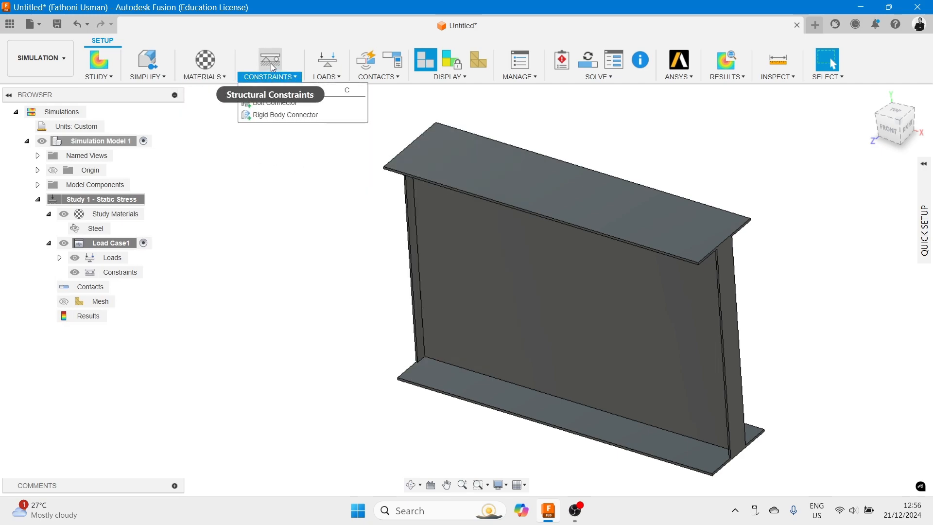
{"action": "left_click", "coordinate": [286, 92]}
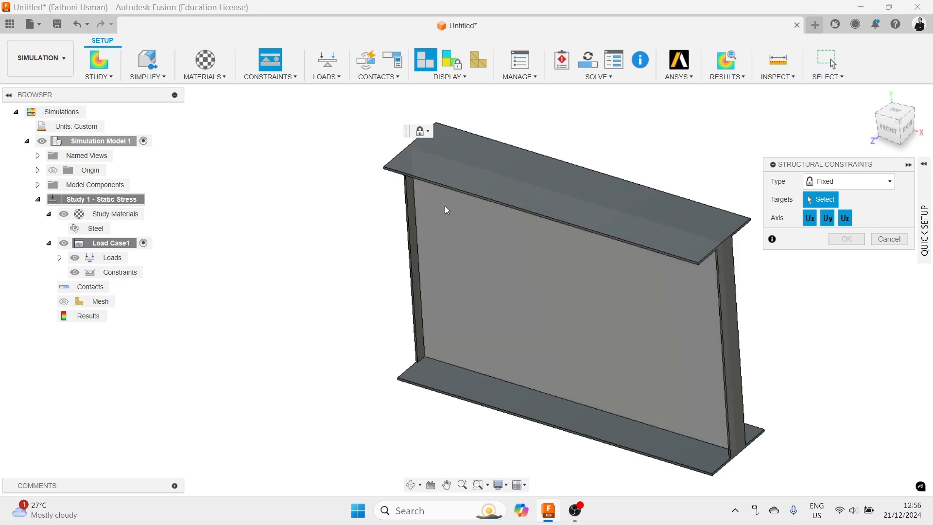
{"action": "middle_click_drag", "start_coordinate": [652, 396], "coordinate": [603, 365], "text": "shift"}
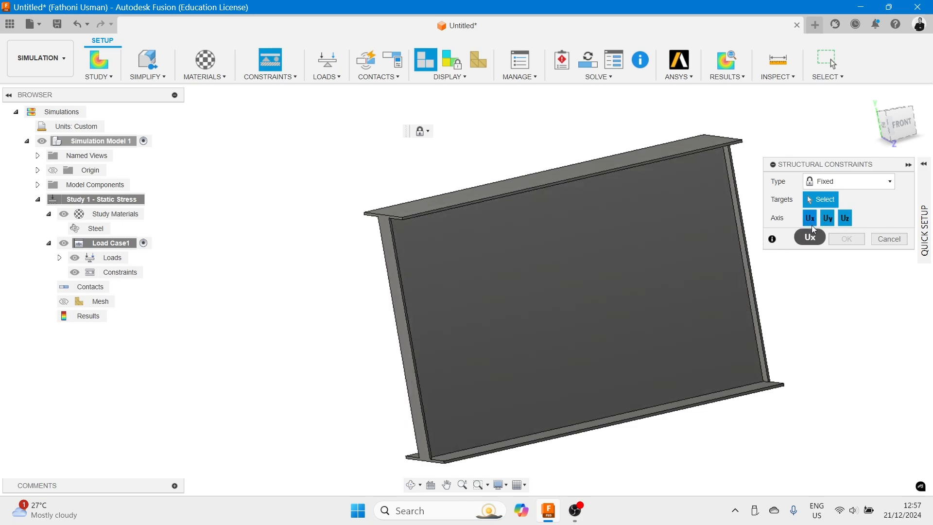
{"action": "left_click", "coordinate": [846, 218]}
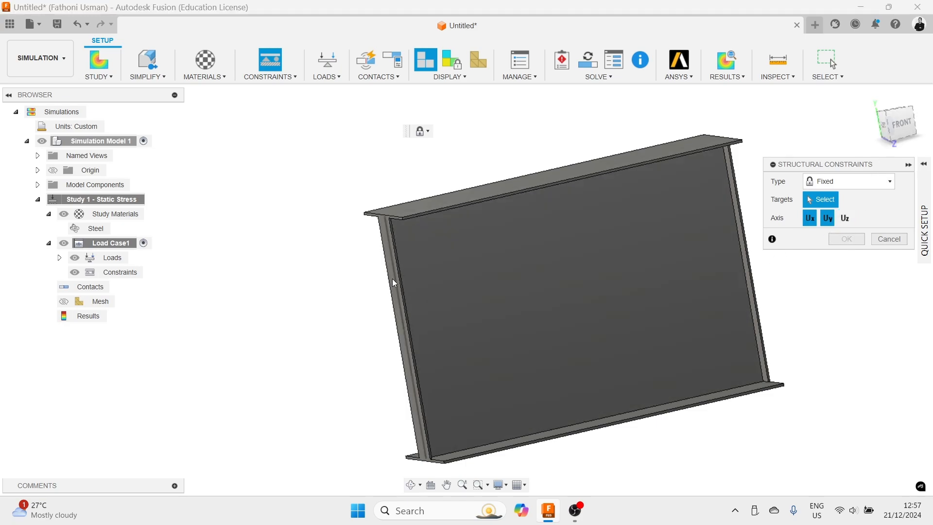
{"action": "scroll", "coordinate": [393, 279], "scroll_direction": "up", "scroll_amount": 4}
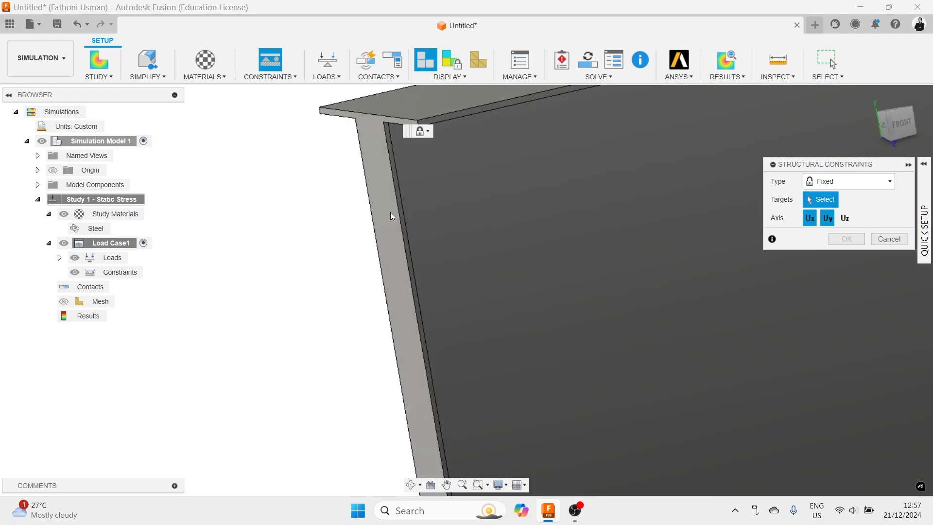
{"action": "left_click", "coordinate": [390, 212]}
{"action": "scroll", "coordinate": [392, 216], "scroll_direction": "down", "scroll_amount": 3}
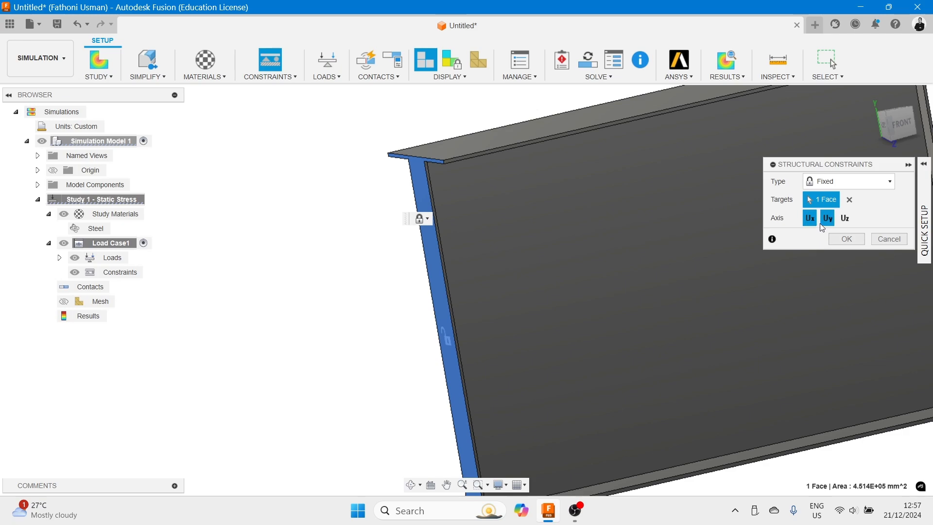
{"action": "left_click", "coordinate": [846, 239]}
{"action": "middle_click_drag", "start_coordinate": [361, 235], "coordinate": [523, 176], "text": "shift"}
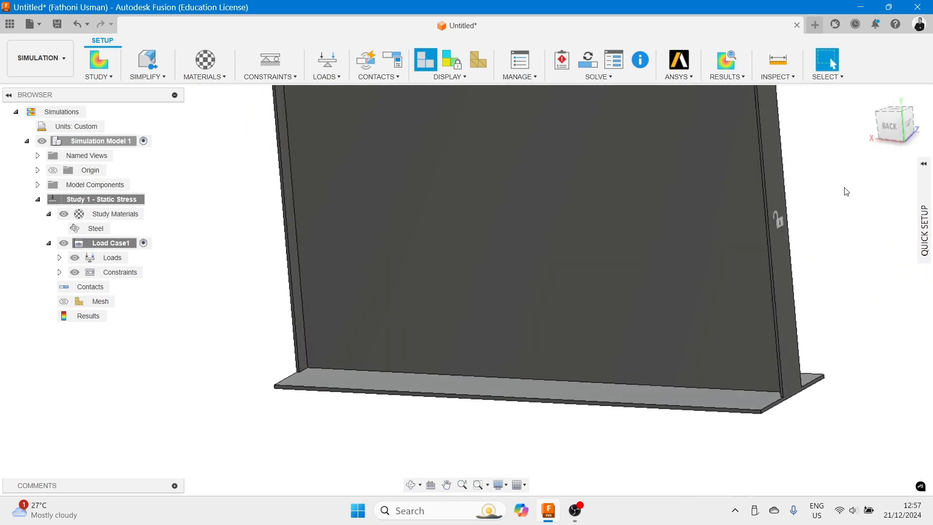
{"action": "middle_click_drag", "start_coordinate": [836, 191], "coordinate": [892, 293]}
{"action": "key", "text": "Escape"}
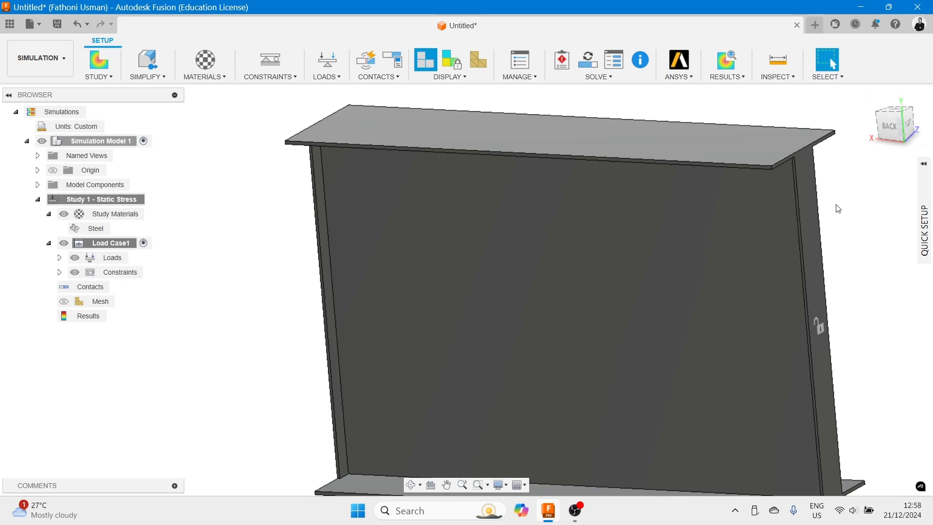
{"action": "middle_click_drag", "start_coordinate": [836, 206], "coordinate": [809, 197]}
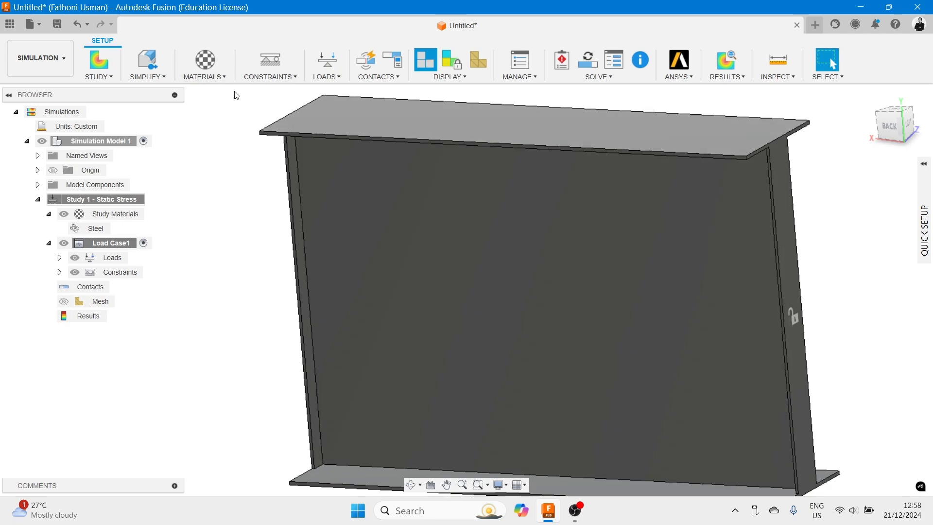
{"action": "scroll", "coordinate": [265, 104], "scroll_direction": "up", "scroll_amount": 1}
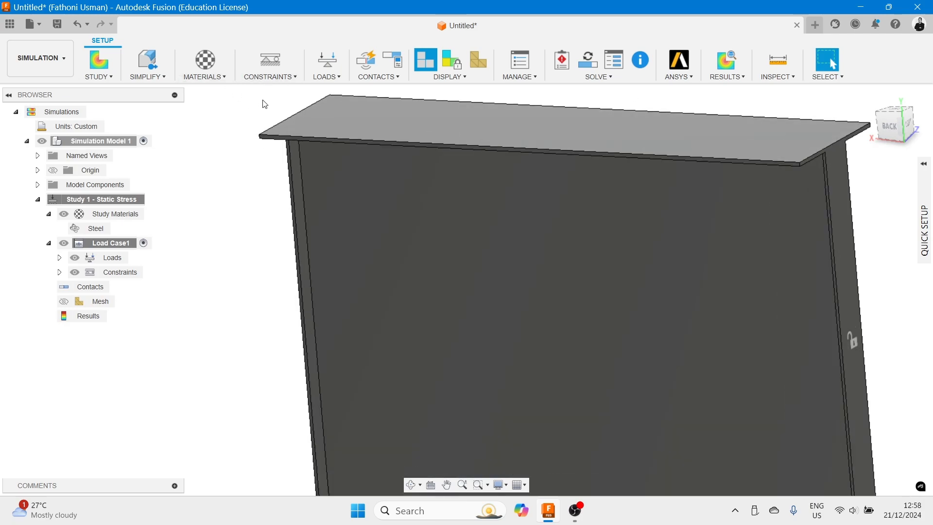
{"action": "left_click", "coordinate": [291, 78]}
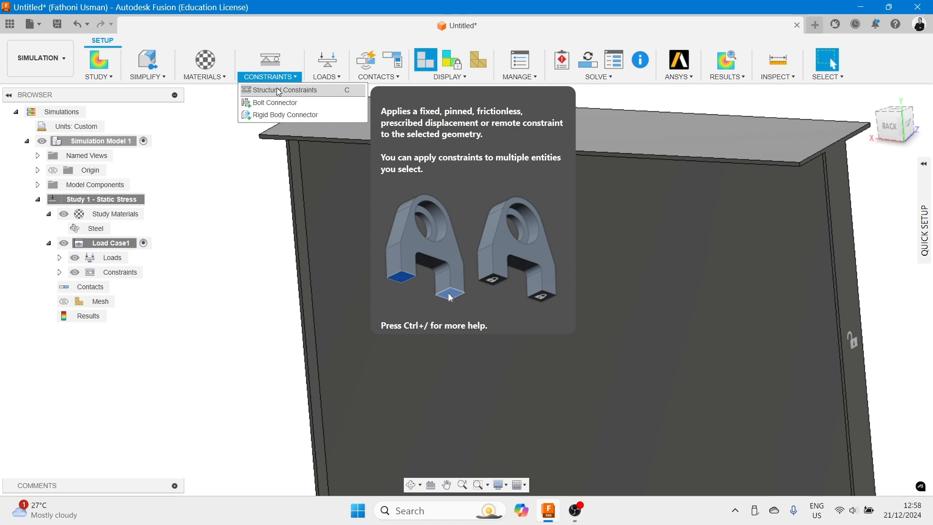
{"action": "left_click", "coordinate": [279, 90]}
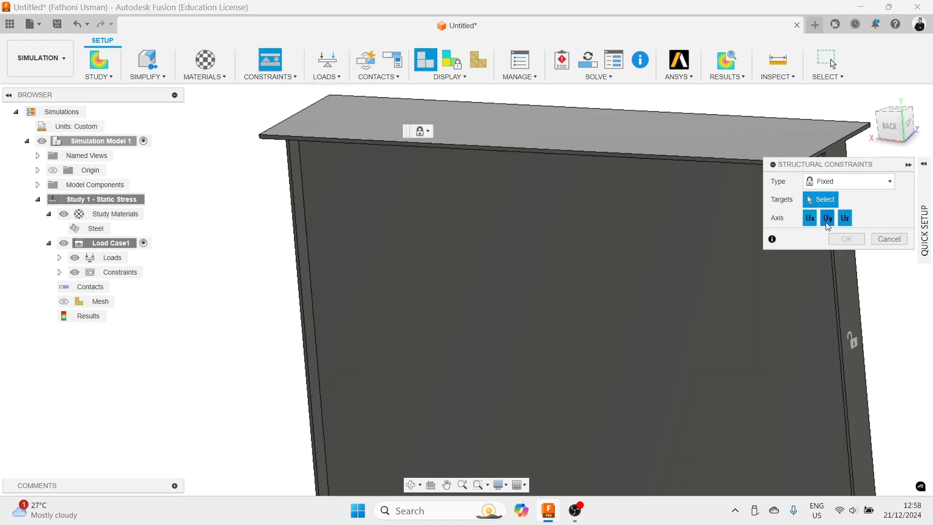
{"action": "left_click", "coordinate": [810, 218]}
{"action": "left_click", "coordinate": [827, 218]}
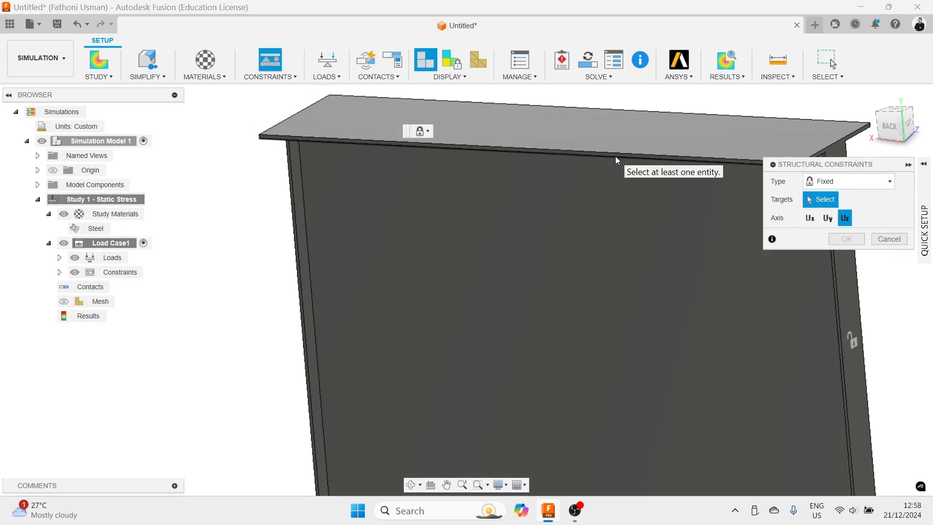
{"action": "scroll", "coordinate": [615, 156], "scroll_direction": "up", "scroll_amount": 2}
{"action": "left_click", "coordinate": [618, 156]}
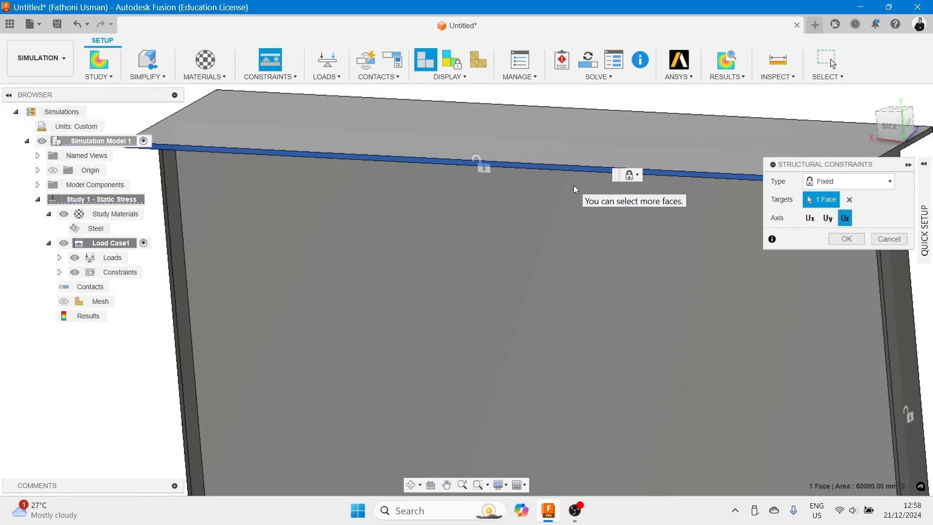
{"action": "scroll", "coordinate": [535, 195], "scroll_direction": "down", "scroll_amount": 5}
{"action": "scroll", "coordinate": [627, 219], "scroll_direction": "up", "scroll_amount": 8}
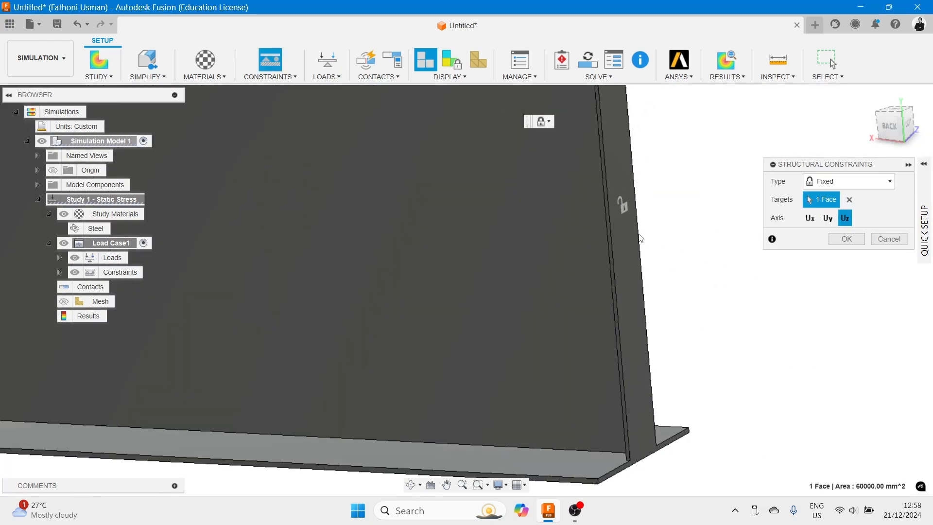
{"action": "scroll", "coordinate": [608, 232], "scroll_direction": "up", "scroll_amount": 3}
{"action": "left_click", "coordinate": [604, 233]}
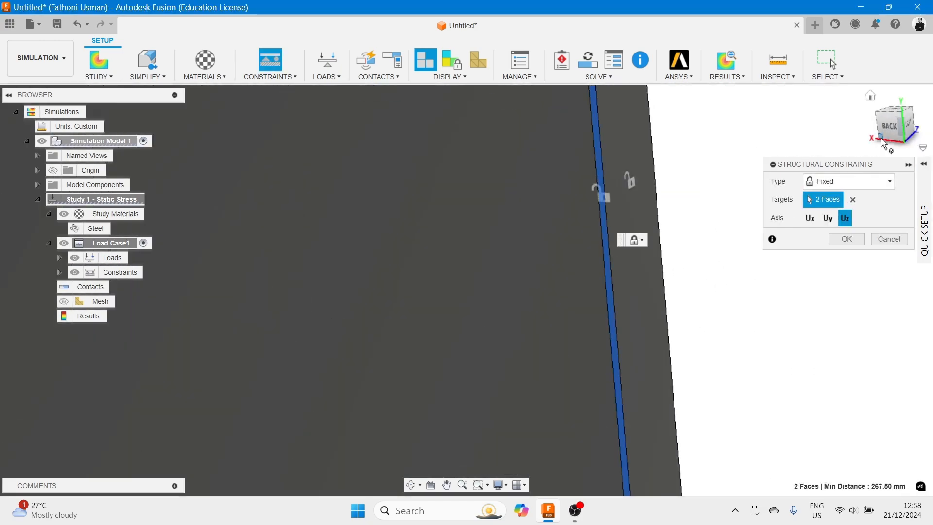
{"action": "scroll", "coordinate": [641, 292], "scroll_direction": "down", "scroll_amount": 10}
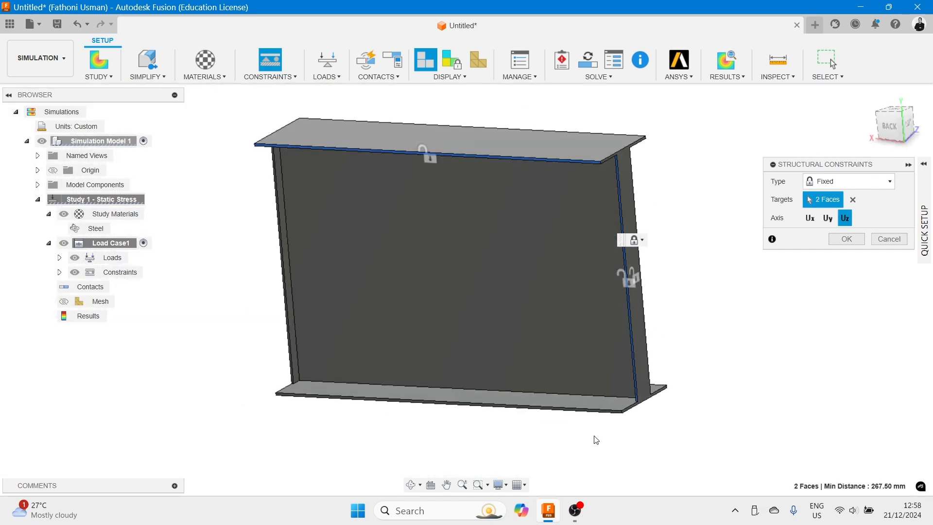
{"action": "scroll", "coordinate": [591, 418], "scroll_direction": "up", "scroll_amount": 3}
{"action": "left_click", "coordinate": [590, 392]}
{"action": "scroll", "coordinate": [521, 371], "scroll_direction": "down", "scroll_amount": 1}
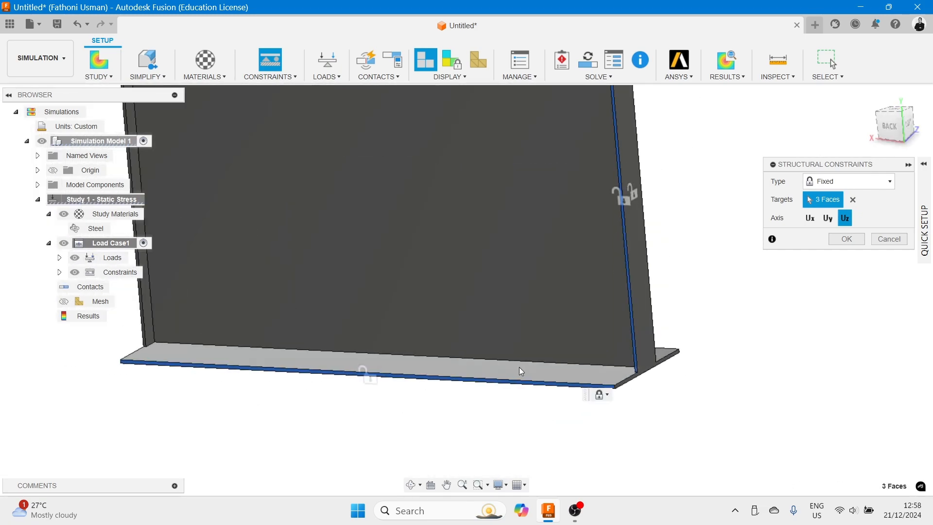
{"action": "scroll", "coordinate": [521, 370], "scroll_direction": "down", "scroll_amount": 4}
{"action": "middle_click_drag", "start_coordinate": [491, 334], "coordinate": [650, 346]}
{"action": "middle_click_drag", "start_coordinate": [818, 301], "coordinate": [748, 300]}
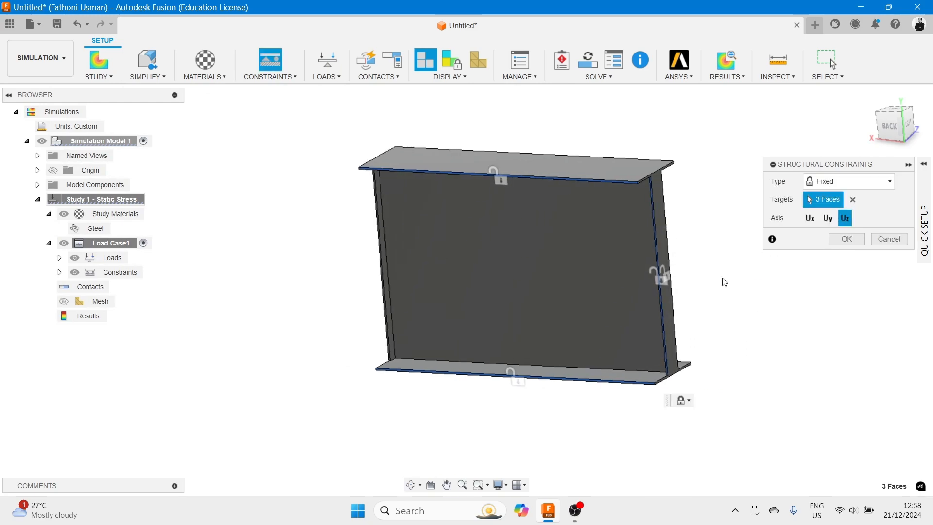
{"action": "left_click", "coordinate": [890, 239]}
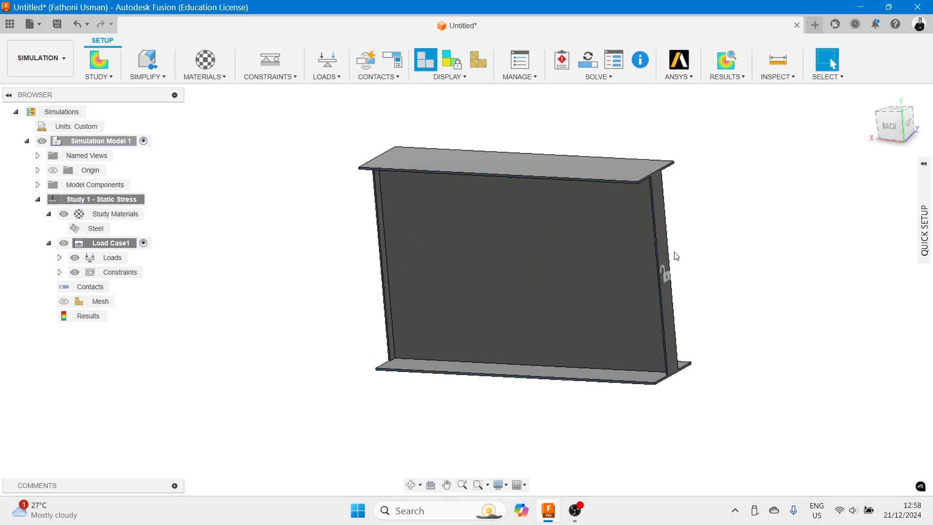
- Add a Fixed structural constraint restricting only Uz to the back edge faces of both flanges and both end stiffeners
{"action": "left_click", "coordinate": [270, 77]}
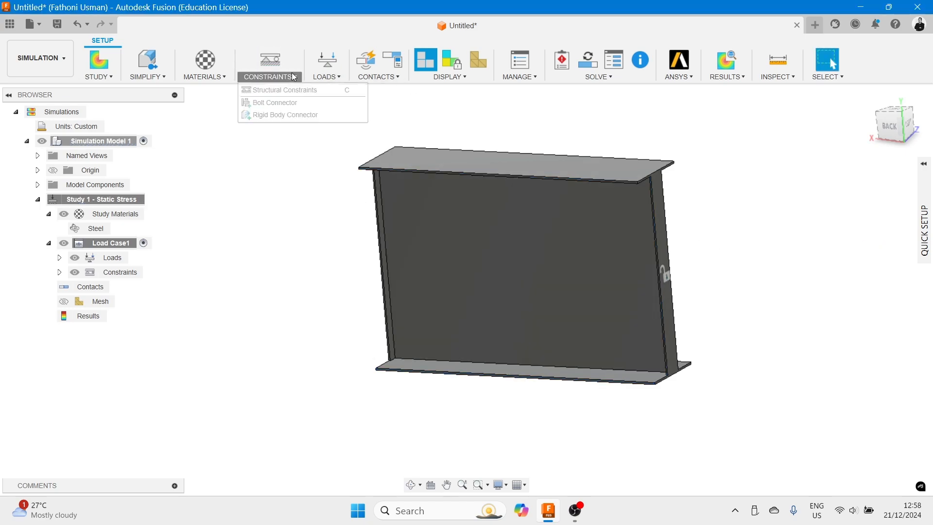
{"action": "left_click", "coordinate": [289, 92]}
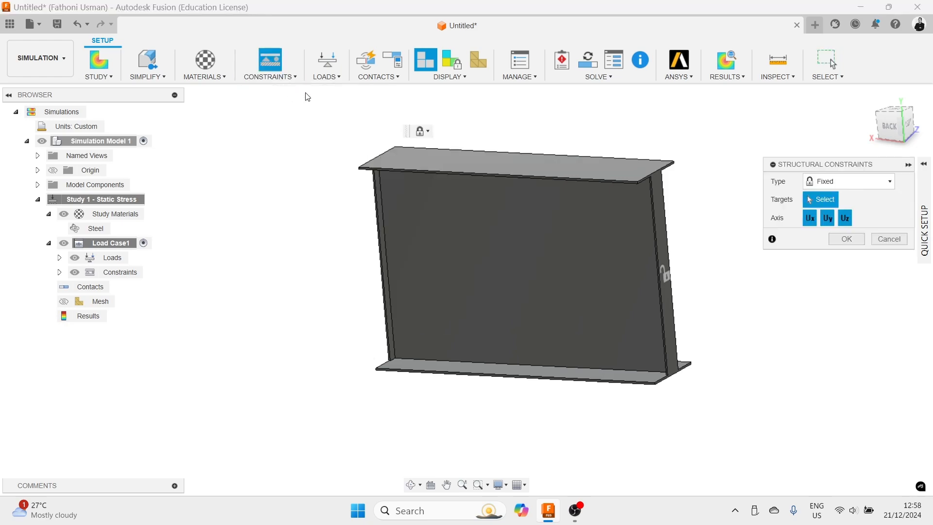
{"action": "left_click", "coordinate": [810, 218]}
{"action": "left_click", "coordinate": [829, 219]}
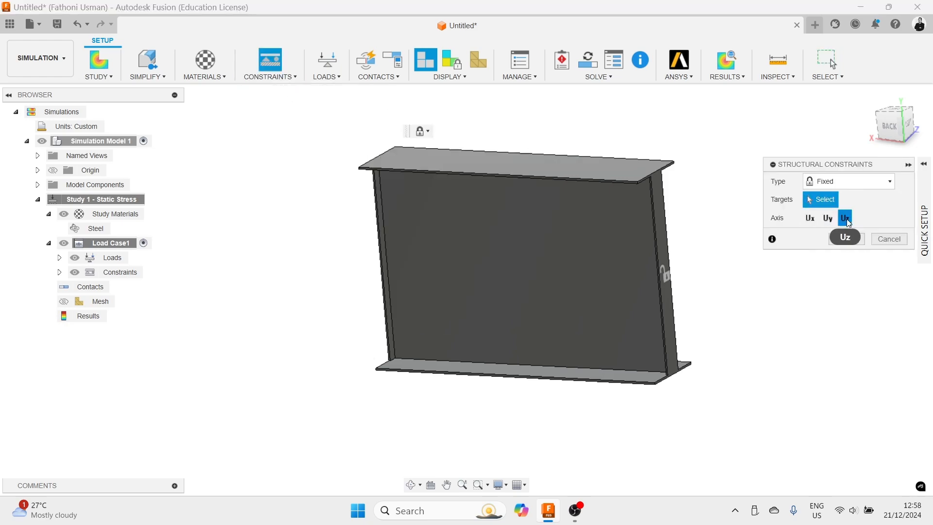
{"action": "scroll", "coordinate": [415, 183], "scroll_direction": "up", "scroll_amount": 6}
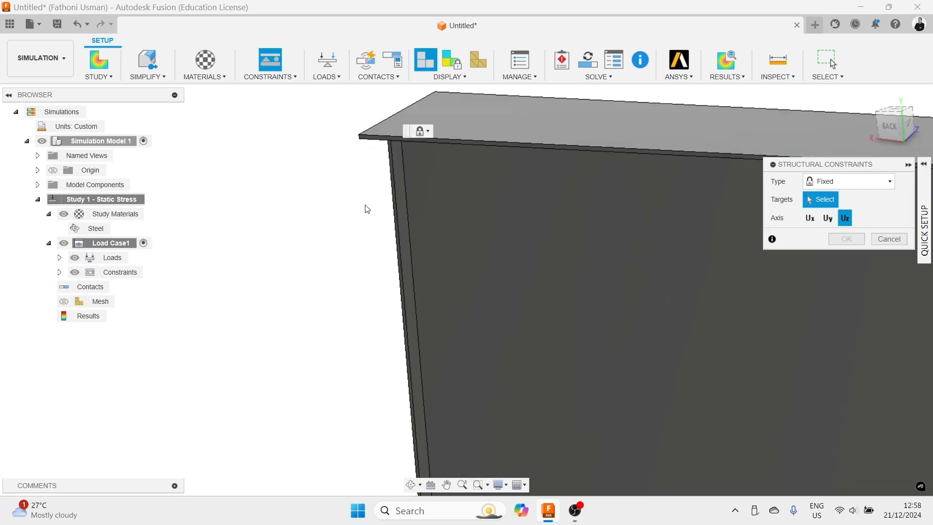
{"action": "scroll", "coordinate": [407, 221], "scroll_direction": "up", "scroll_amount": 3}
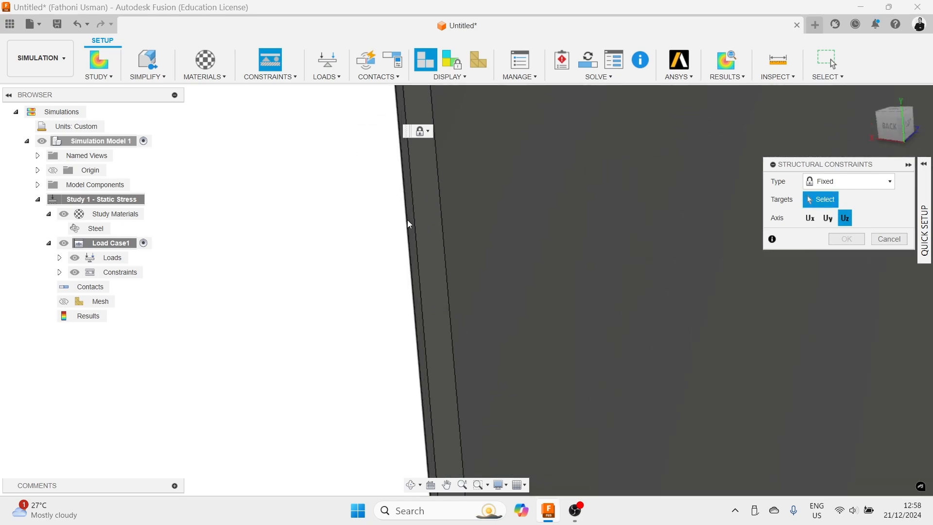
{"action": "scroll", "coordinate": [410, 224], "scroll_direction": "up", "scroll_amount": 1}
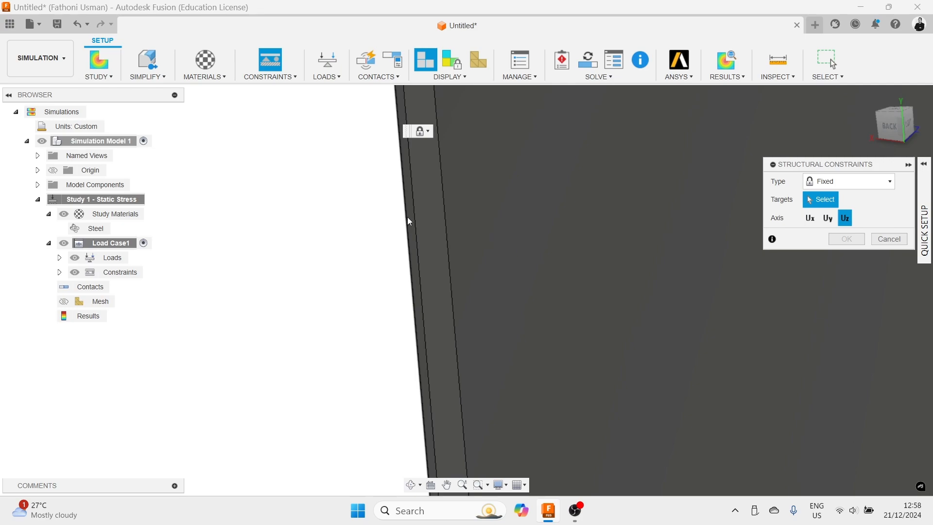
{"action": "left_click", "coordinate": [413, 225]}
{"action": "scroll", "coordinate": [570, 172], "scroll_direction": "down", "scroll_amount": 4}
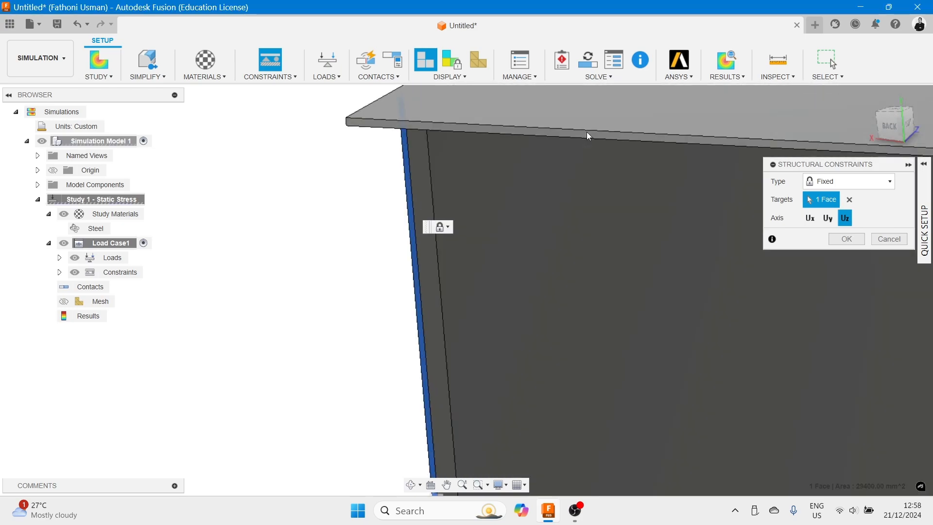
{"action": "left_click", "coordinate": [585, 133]}
{"action": "scroll", "coordinate": [588, 159], "scroll_direction": "down", "scroll_amount": 4}
{"action": "middle_click_drag", "start_coordinate": [643, 246], "coordinate": [478, 115]}
{"action": "scroll", "coordinate": [490, 317], "scroll_direction": "up", "scroll_amount": 6}
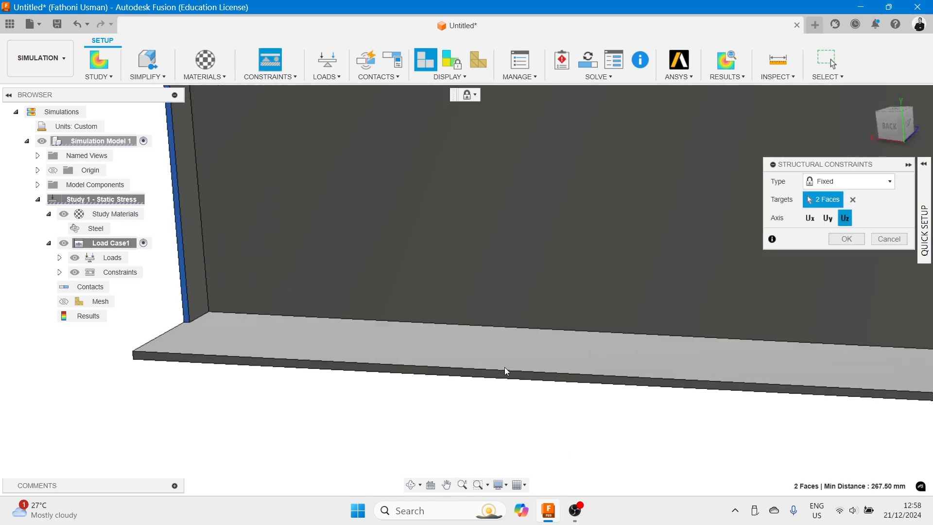
{"action": "left_click", "coordinate": [513, 377]}
{"action": "scroll", "coordinate": [514, 376], "scroll_direction": "down", "scroll_amount": 8}
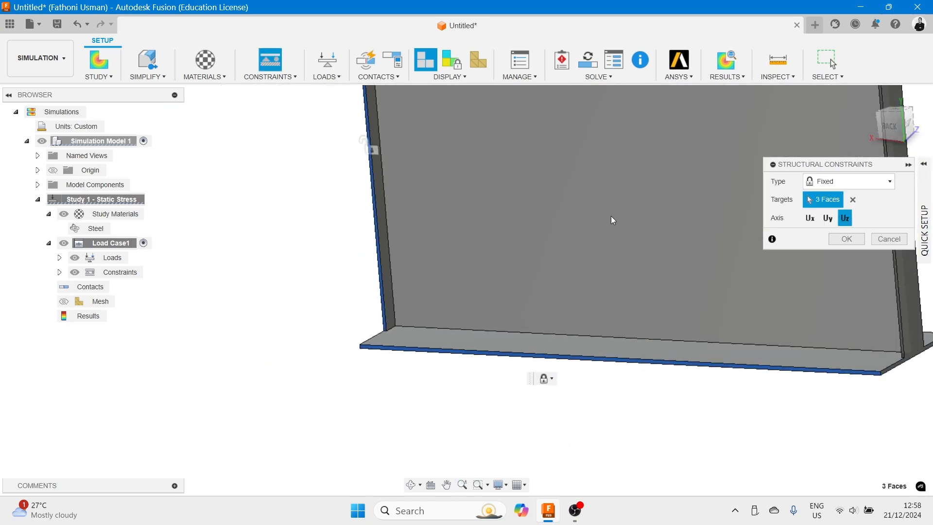
{"action": "scroll", "coordinate": [695, 182], "scroll_direction": "up", "scroll_amount": 10}
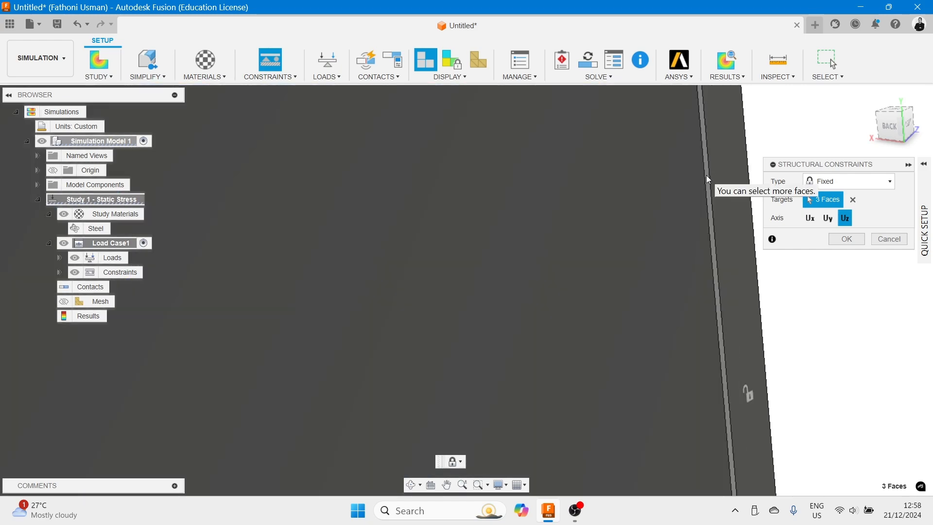
{"action": "left_click", "coordinate": [707, 180]}
{"action": "scroll", "coordinate": [702, 182], "scroll_direction": "down", "scroll_amount": 8}
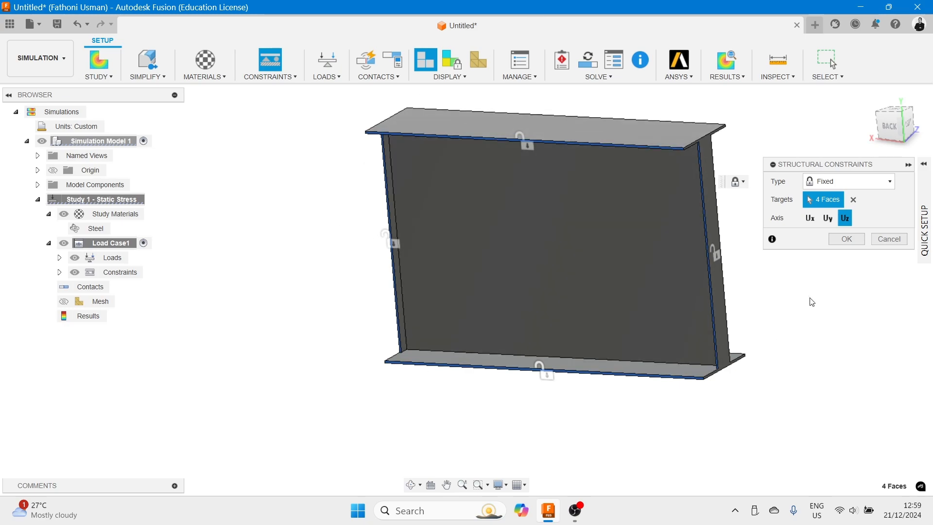
{"action": "left_click", "coordinate": [848, 239]}
- Apply a structural Force load defined by vectors, with Fy set to -3000000 N, to the opposite end stiffener face of the beam
{"action": "middle_click_drag", "start_coordinate": [823, 271], "coordinate": [752, 176], "text": "shift"}
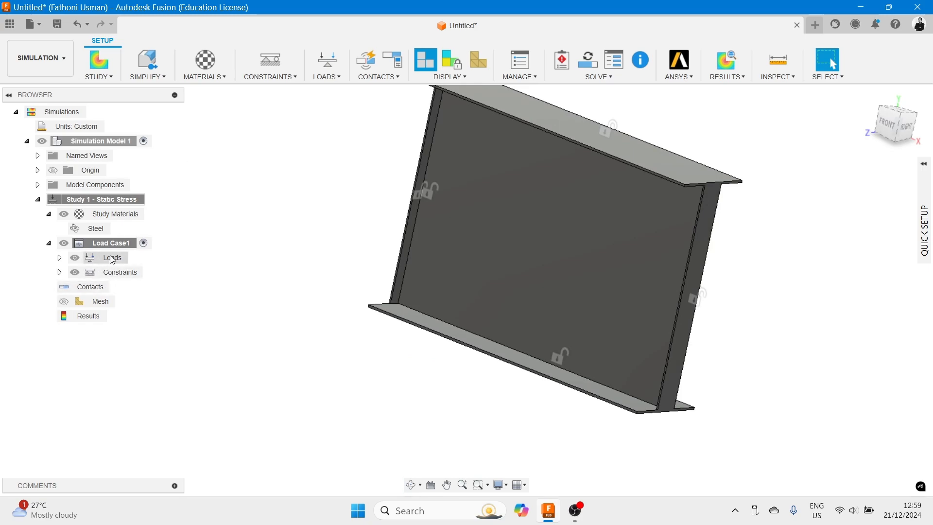
{"action": "left_click", "coordinate": [59, 258]}
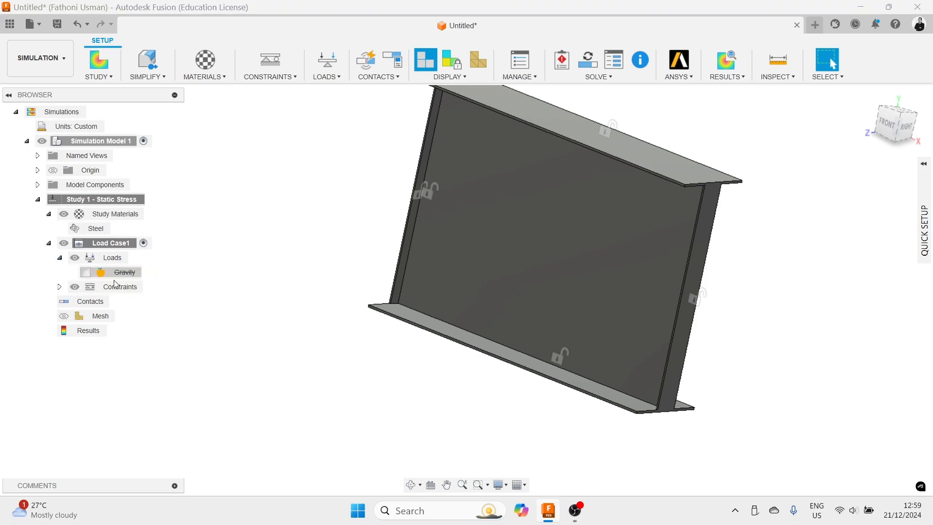
{"action": "left_click", "coordinate": [340, 76]}
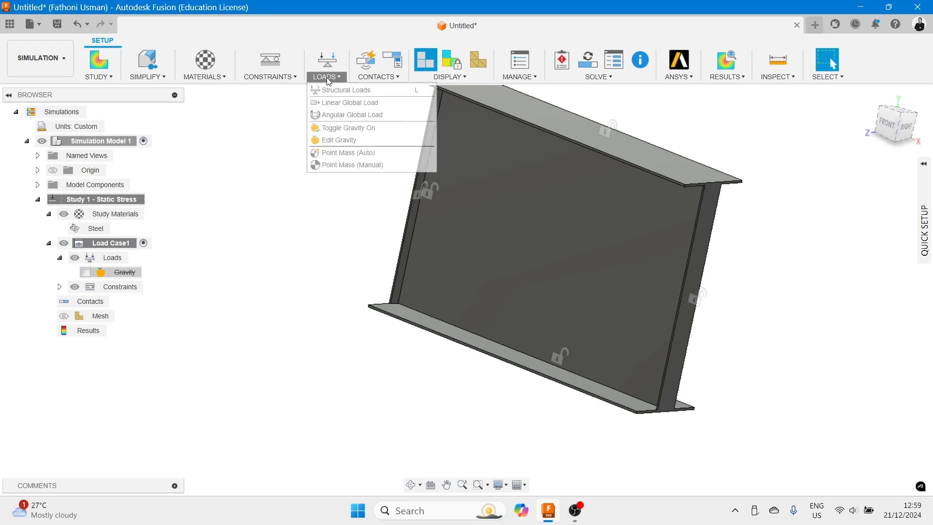
{"action": "left_click", "coordinate": [340, 90]}
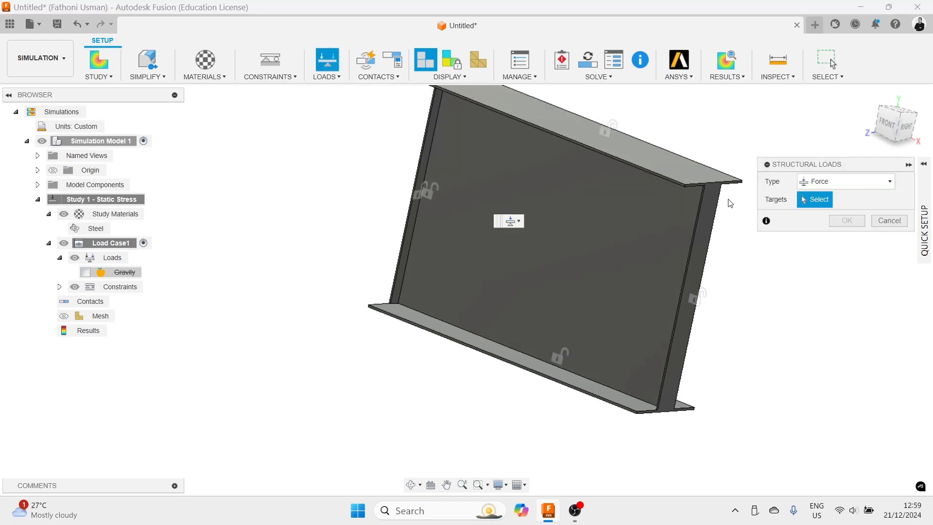
{"action": "left_click", "coordinate": [894, 181]}
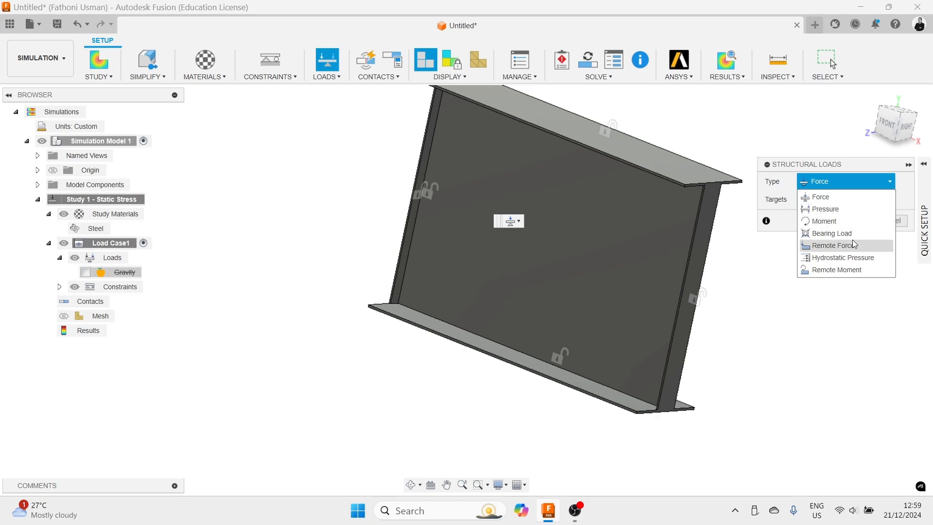
{"action": "left_click", "coordinate": [857, 303]}
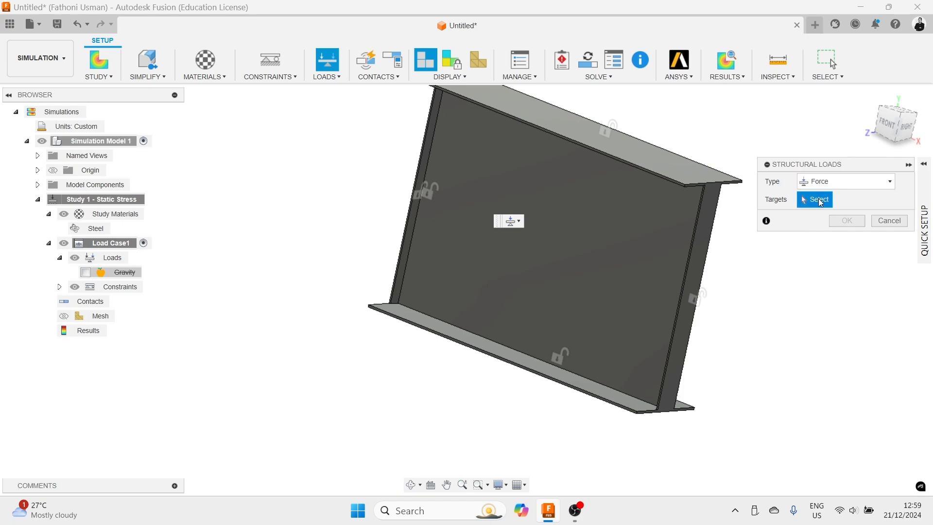
{"action": "left_click", "coordinate": [704, 233]}
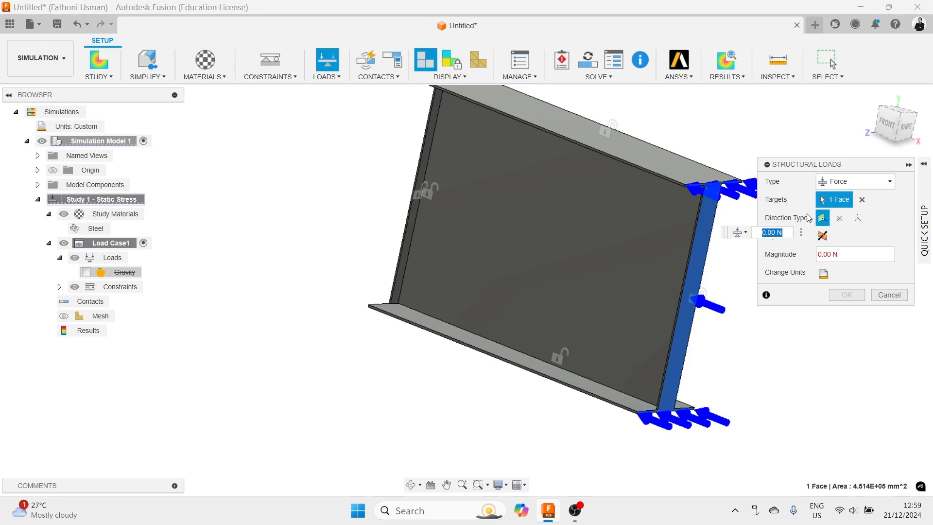
{"action": "left_click", "coordinate": [858, 219]}
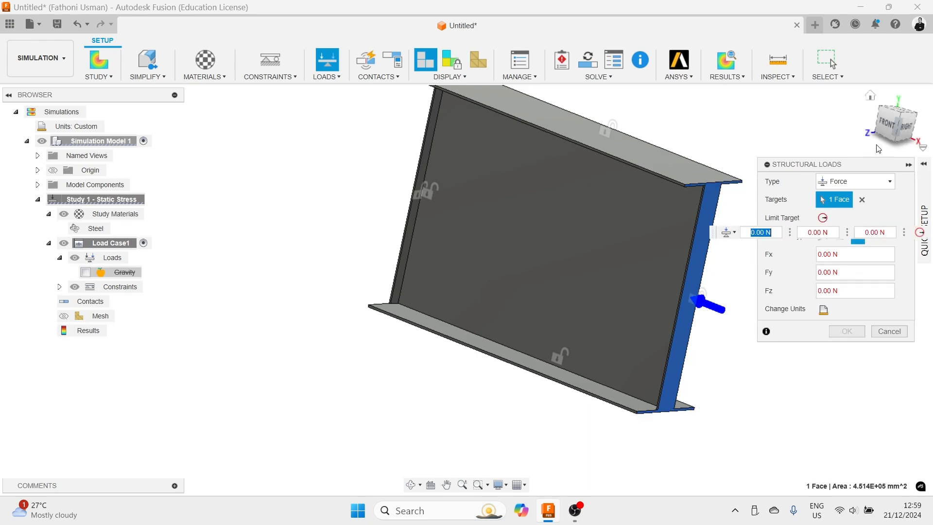
{"action": "left_click", "coordinate": [856, 276]}
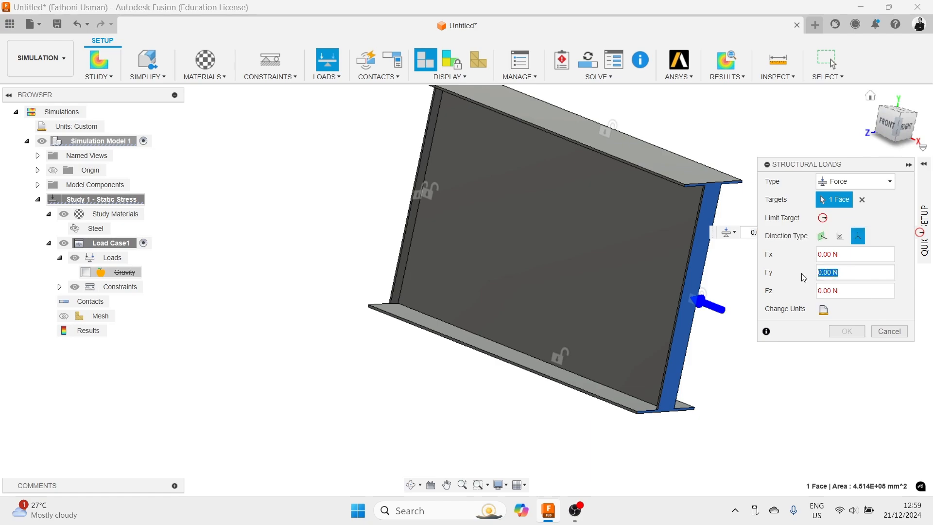
{"action": "type", "text": "-3000000"}
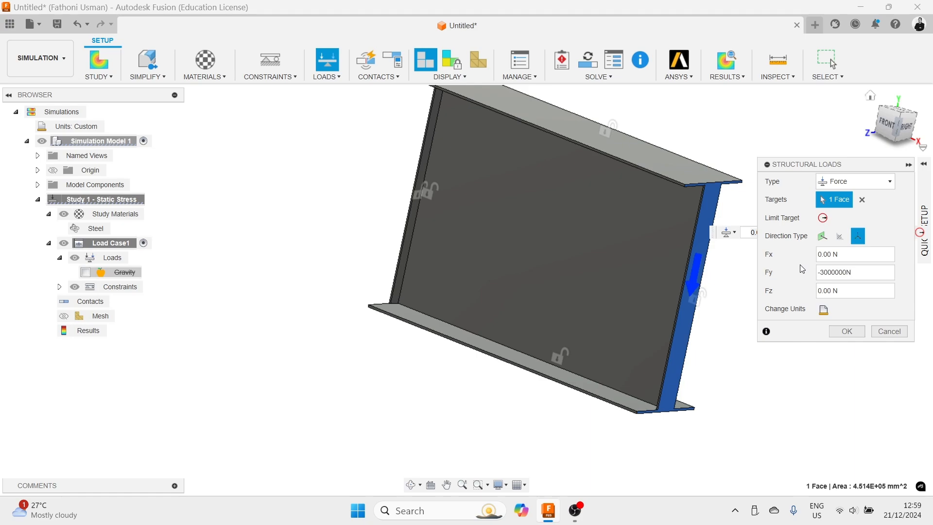
{"action": "left_click", "coordinate": [847, 332]}
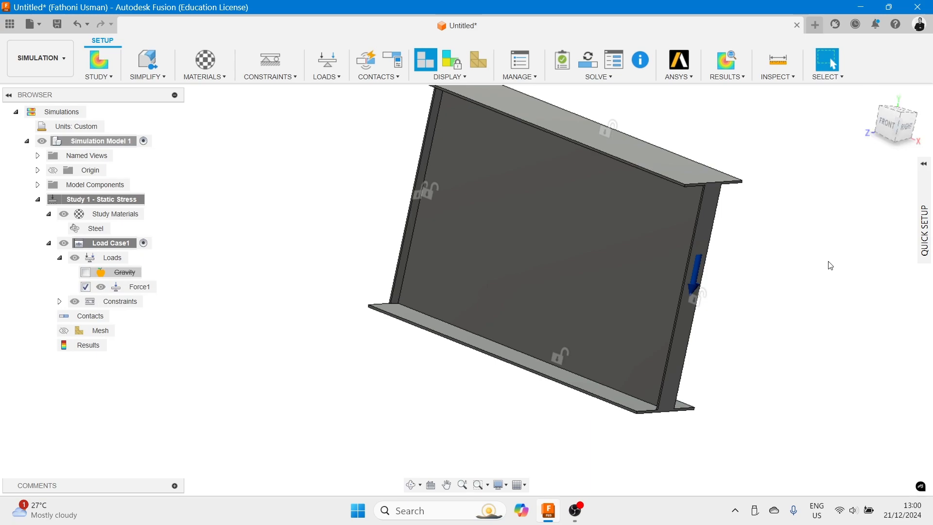
- Generate the mesh for the static stress study
{"action": "middle_click_drag", "start_coordinate": [799, 247], "coordinate": [818, 244], "text": "shift"}
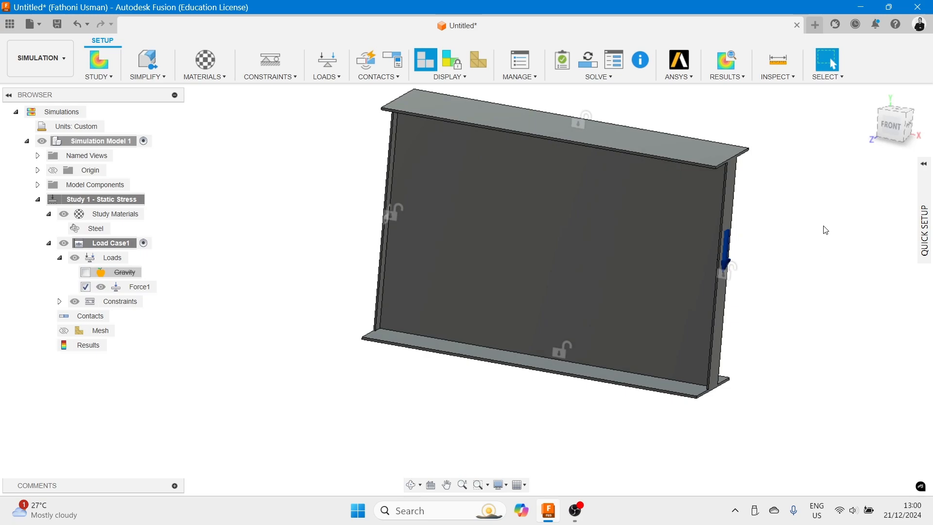
{"action": "left_click", "coordinate": [873, 99]}
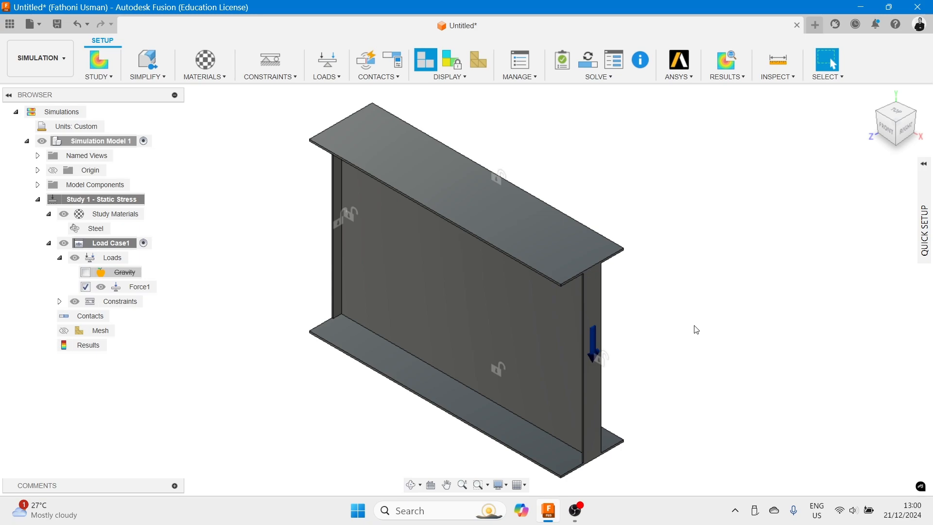
{"action": "middle_click_drag", "start_coordinate": [712, 297], "coordinate": [806, 276]}
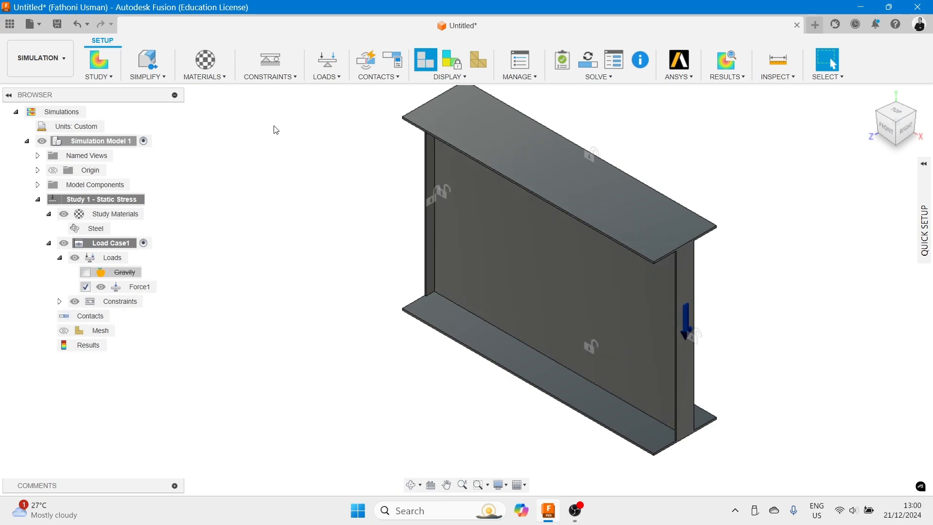
{"action": "left_click", "coordinate": [392, 78]}
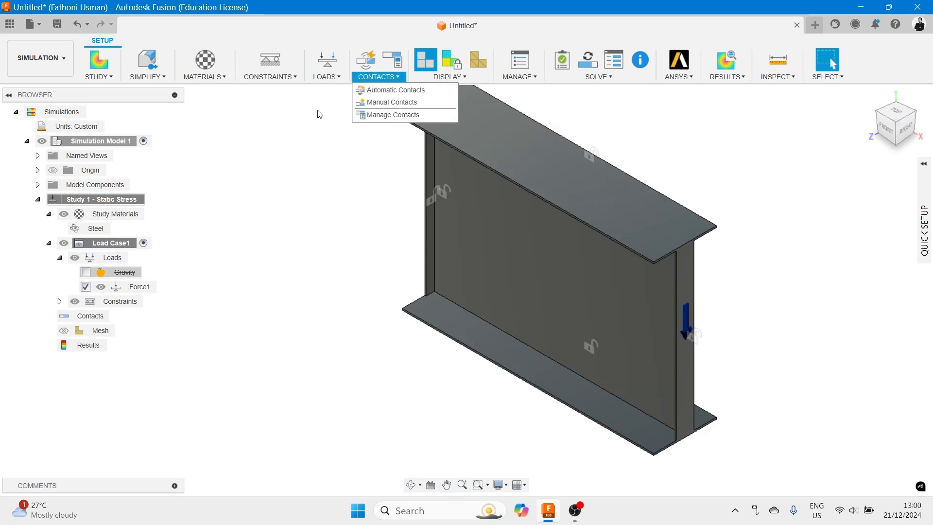
{"action": "left_click", "coordinate": [328, 171]}
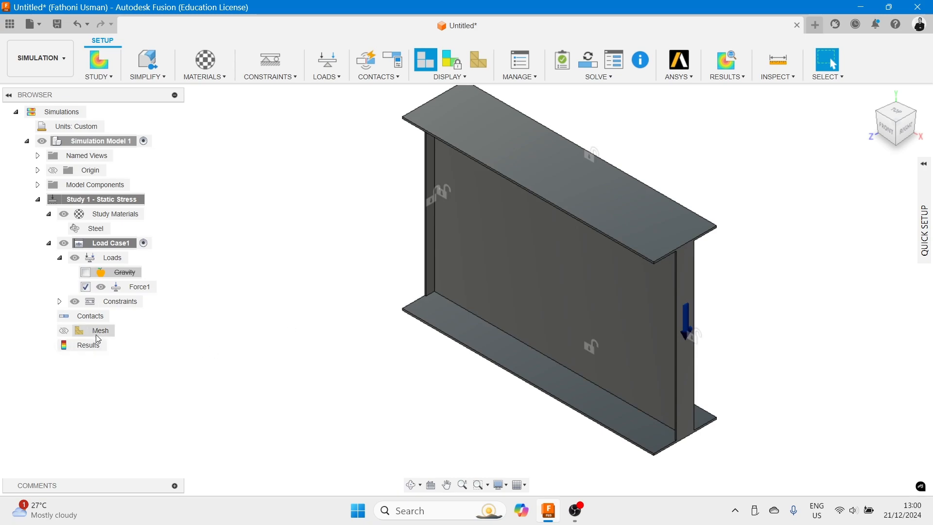
{"action": "right_click", "coordinate": [80, 337]}
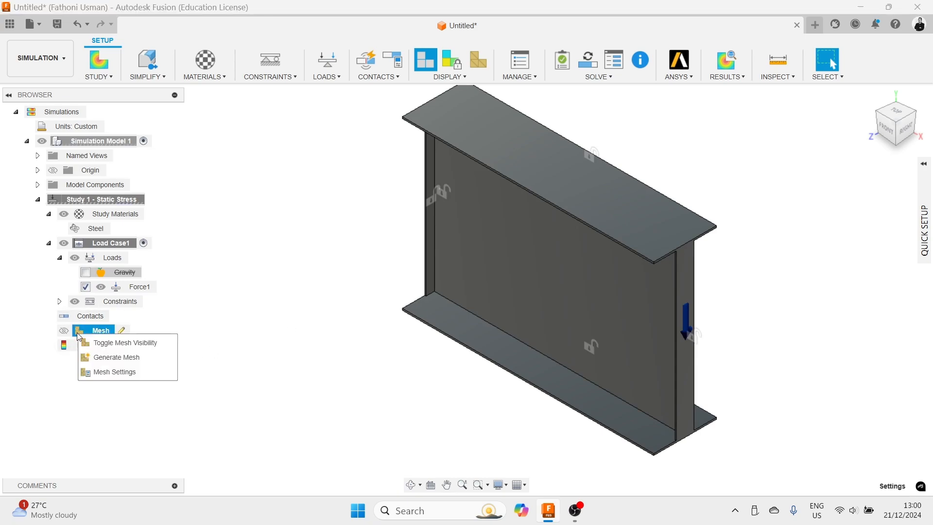
{"action": "left_click", "coordinate": [112, 357]}
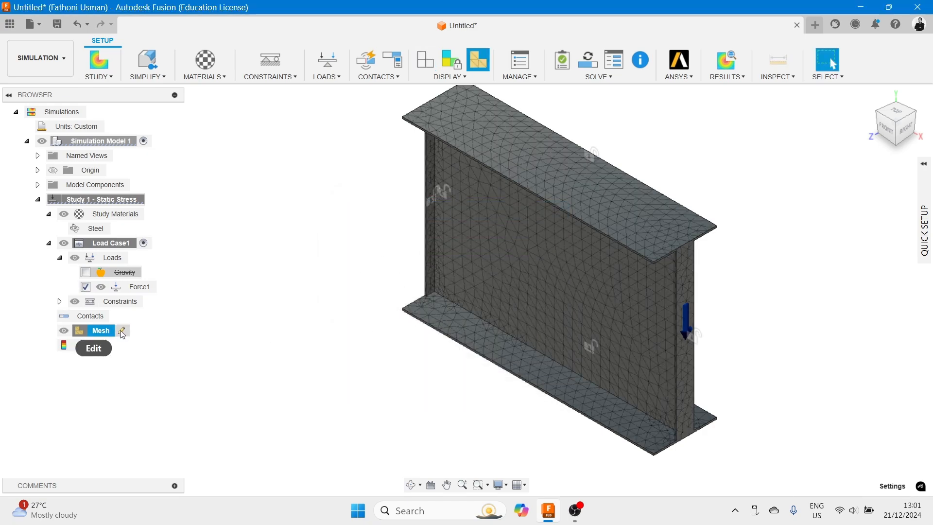
- Enable Scale mesh size per part in the mesh settings and regenerate the mesh
{"action": "right_click", "coordinate": [97, 333]}
{"action": "left_click", "coordinate": [117, 369]}
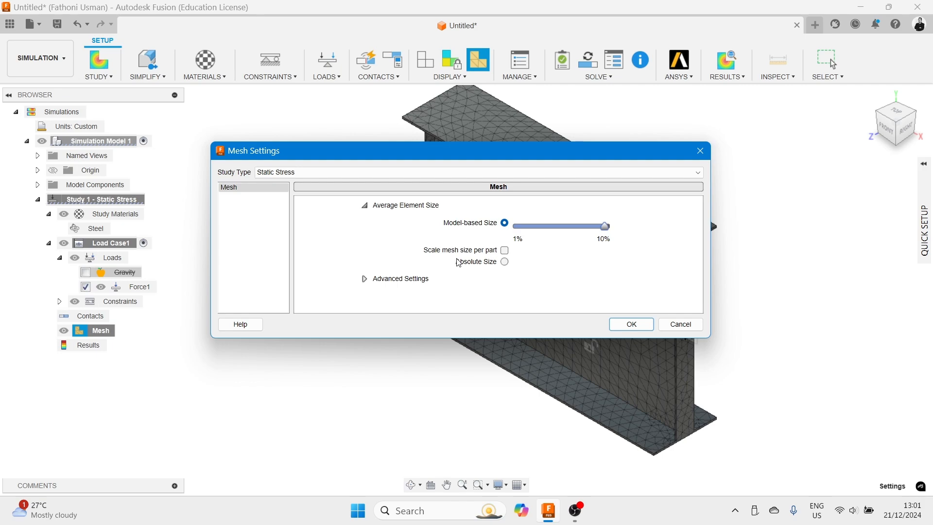
{"action": "left_click", "coordinate": [505, 251]}
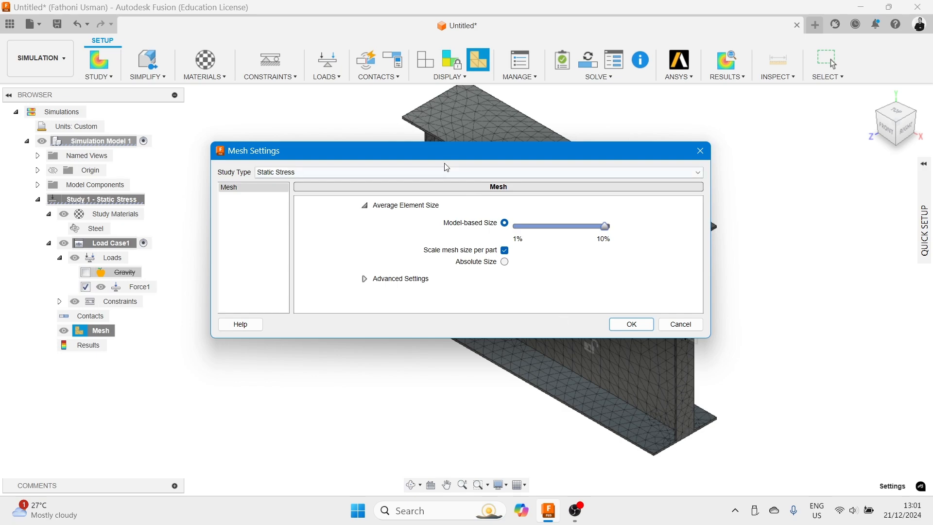
{"action": "left_click", "coordinate": [366, 280]}
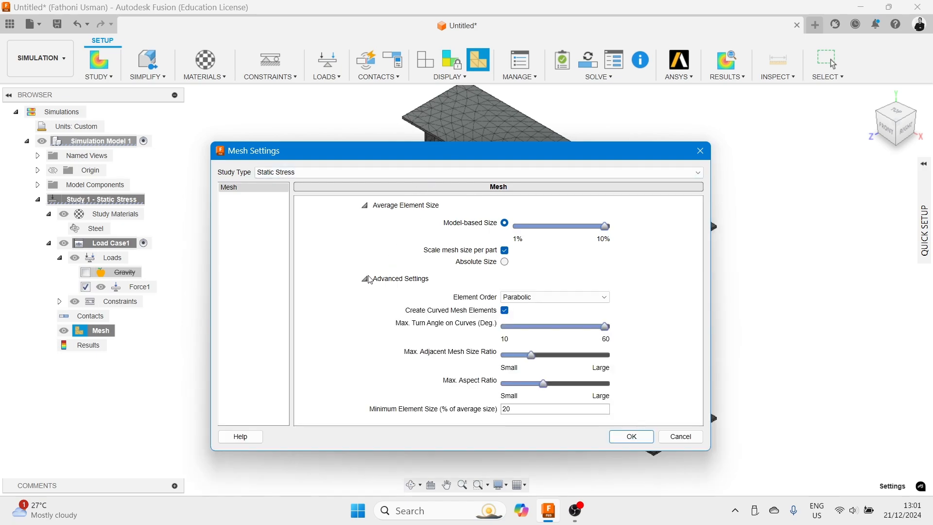
{"action": "left_click_drag", "start_coordinate": [399, 161], "coordinate": [326, 314]}
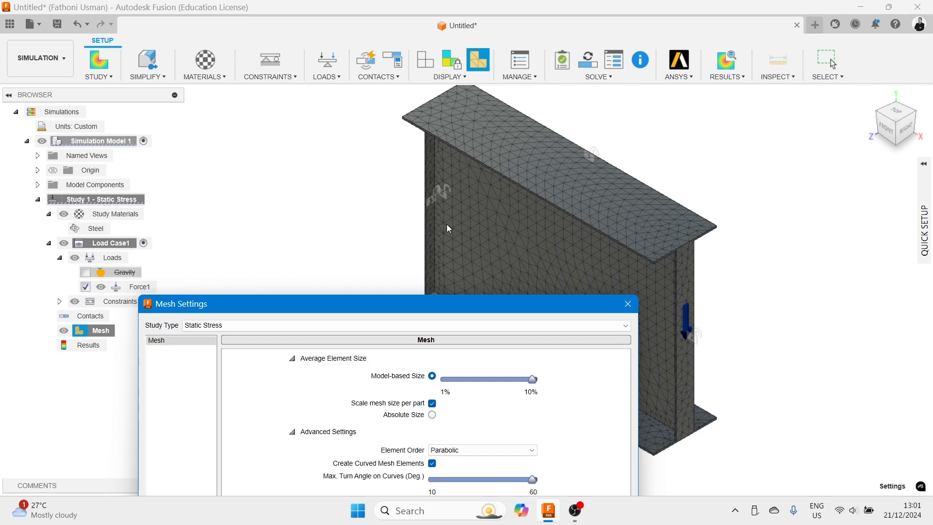
{"action": "left_click_drag", "start_coordinate": [452, 295], "coordinate": [411, 134]}
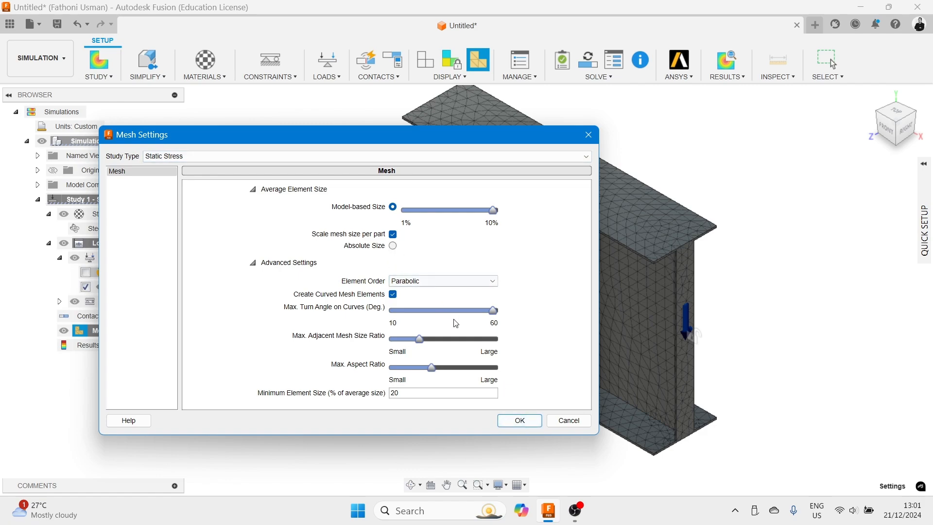
{"action": "left_click", "coordinate": [519, 420]}
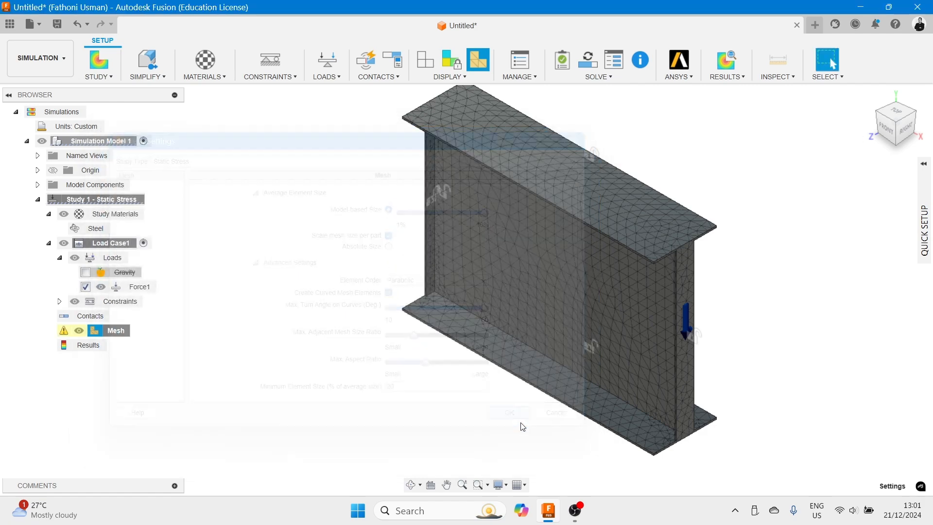
{"action": "right_click", "coordinate": [67, 332]}
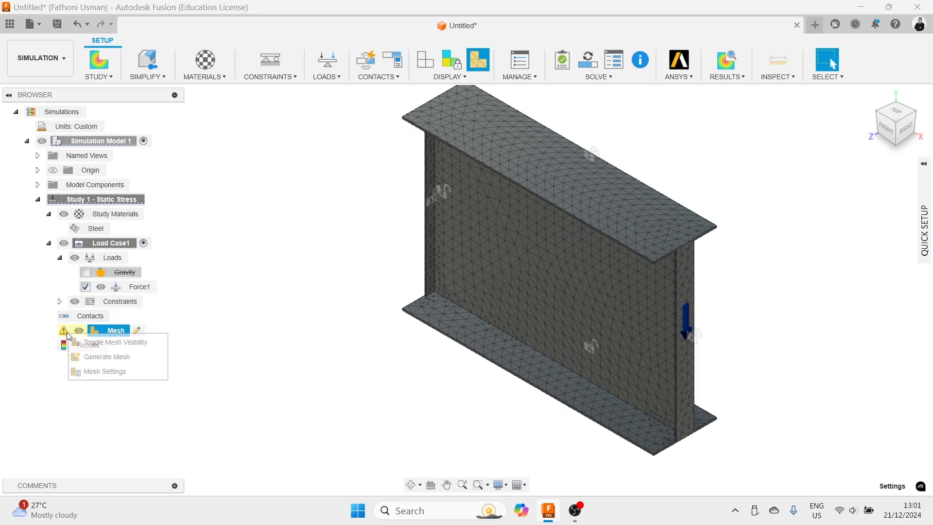
{"action": "left_click", "coordinate": [76, 358]}
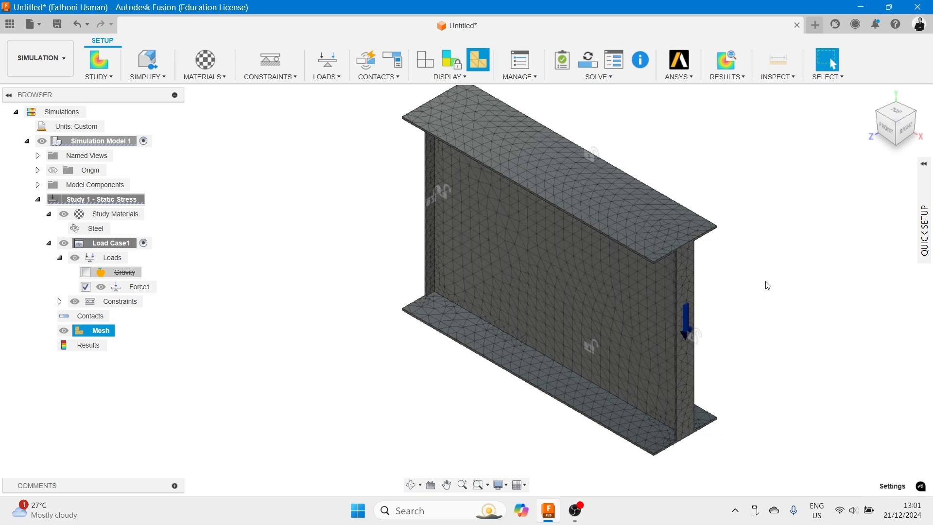
- Run the pre-check on the study setup and close its result message
{"action": "middle_click_drag", "start_coordinate": [770, 284], "coordinate": [715, 277]}
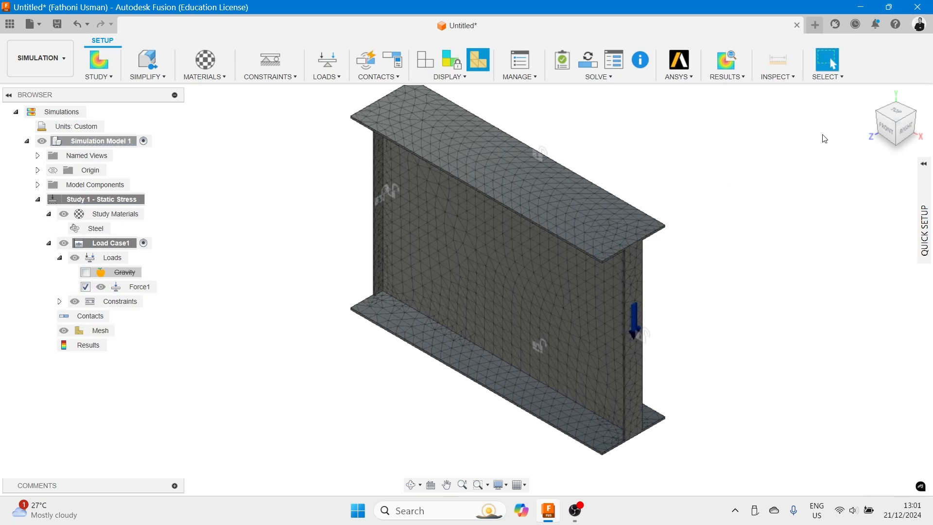
{"action": "left_click", "coordinate": [871, 100]}
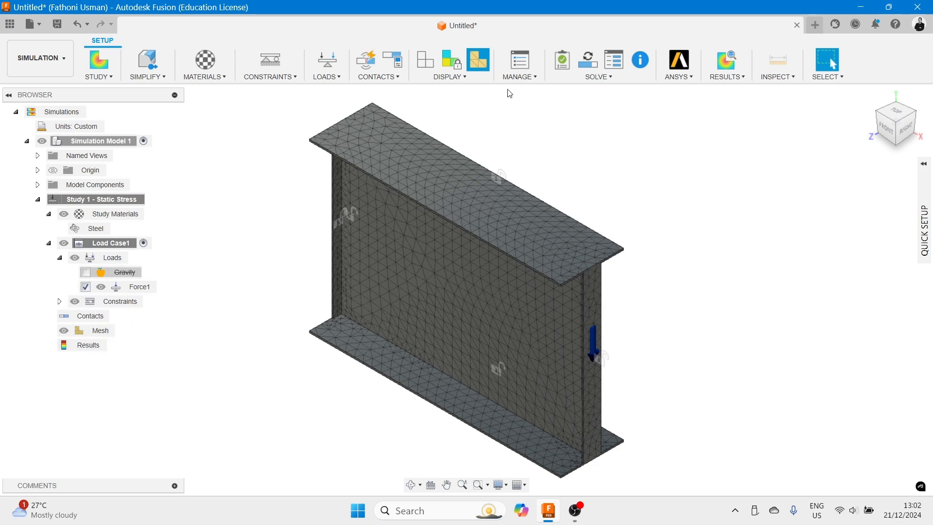
{"action": "left_click", "coordinate": [564, 63]}
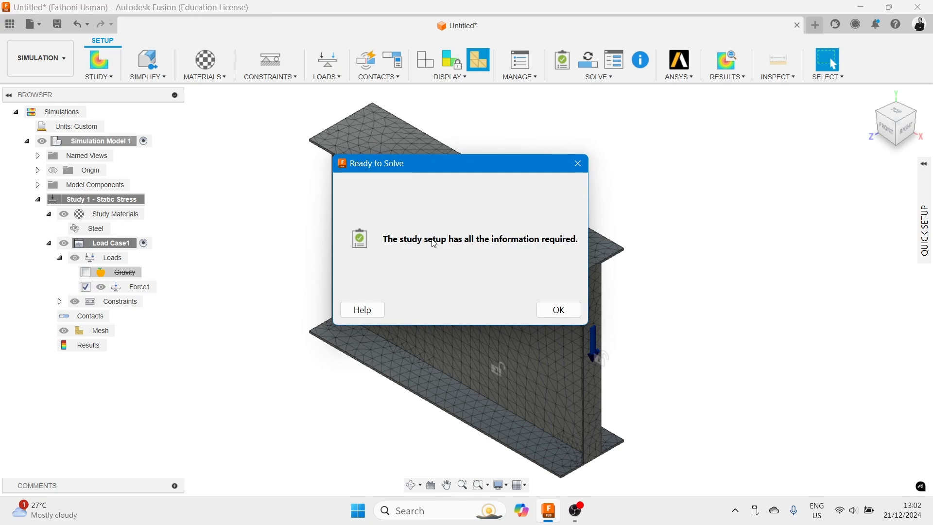
{"action": "left_click_drag", "start_coordinate": [451, 165], "coordinate": [363, 141]}
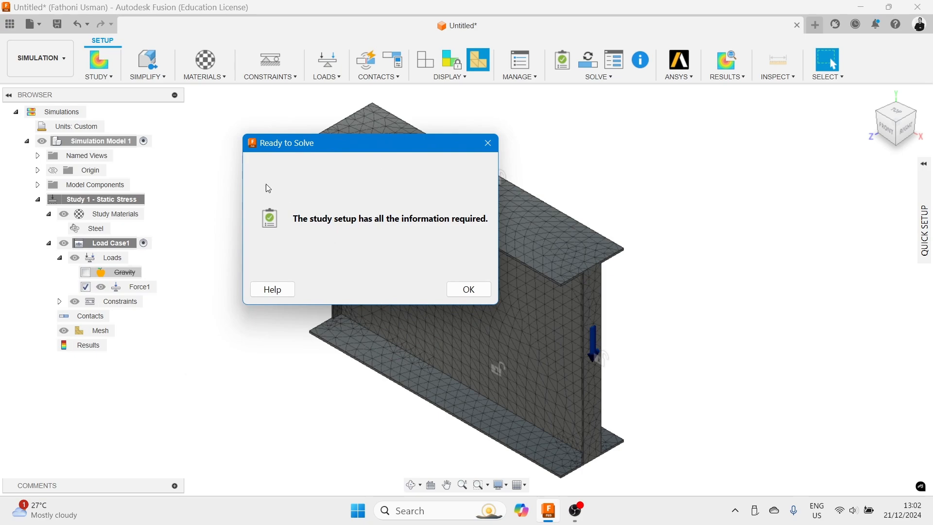
{"action": "left_click", "coordinate": [468, 290]}
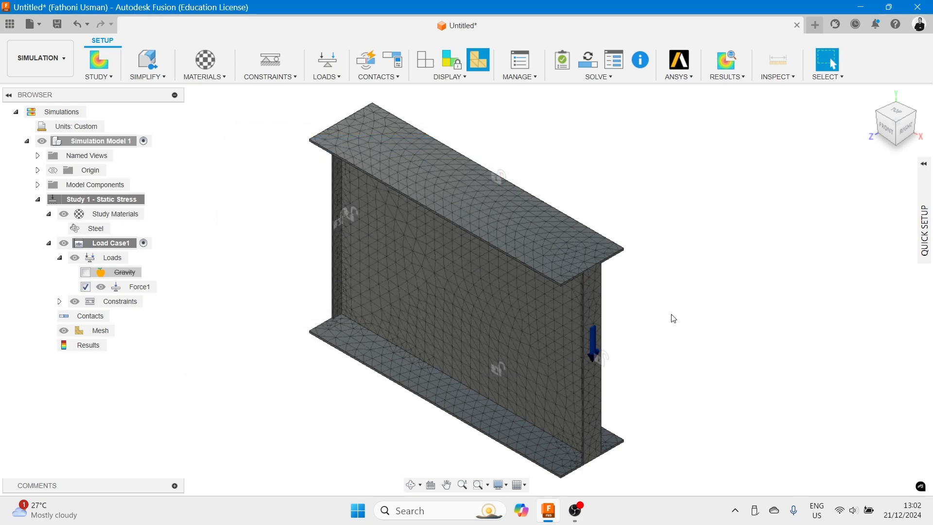
- Solve the static stress study on the cloud, saving the design as TestGirder when prompted, and close the job dialogs
{"action": "scroll", "coordinate": [650, 337], "scroll_direction": "up", "scroll_amount": 5}
{"action": "middle_click_drag", "start_coordinate": [615, 352], "coordinate": [656, 218]}
{"action": "scroll", "coordinate": [656, 219], "scroll_direction": "down", "scroll_amount": 5}
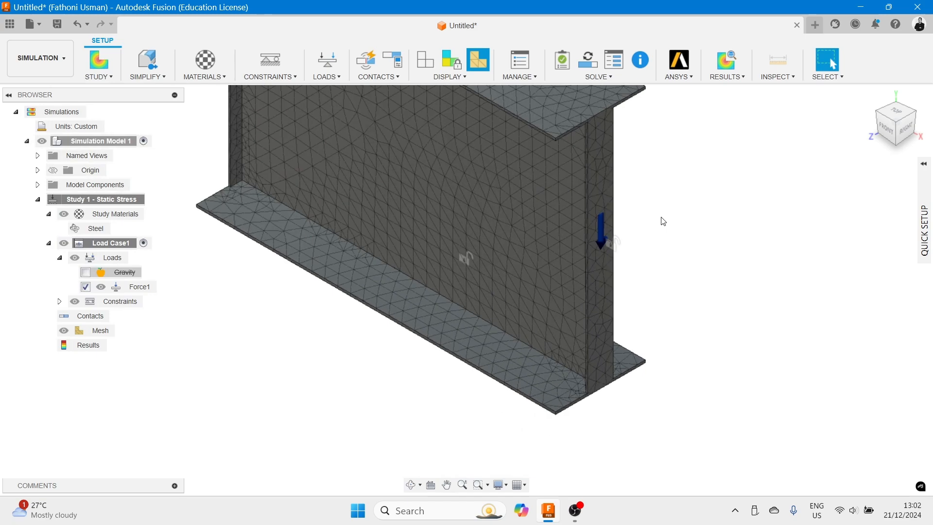
{"action": "left_click", "coordinate": [593, 66]}
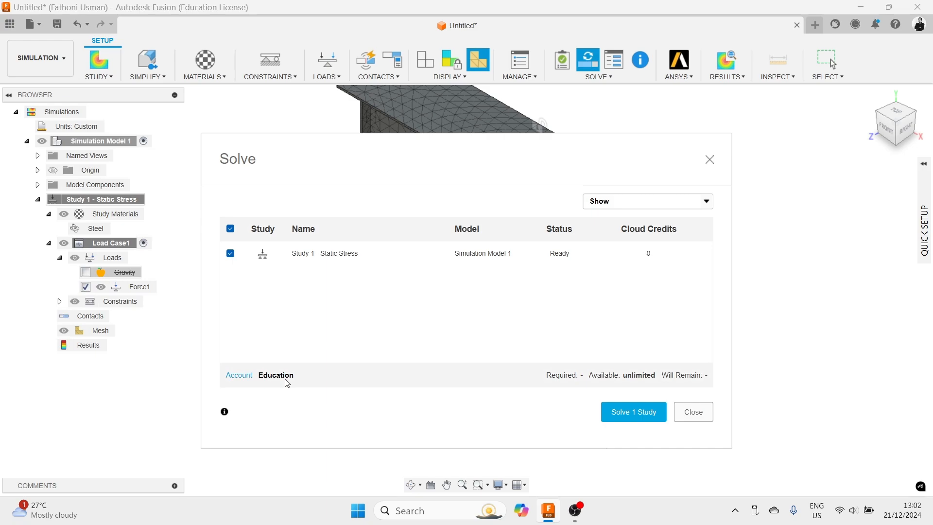
{"action": "left_click", "coordinate": [707, 201]}
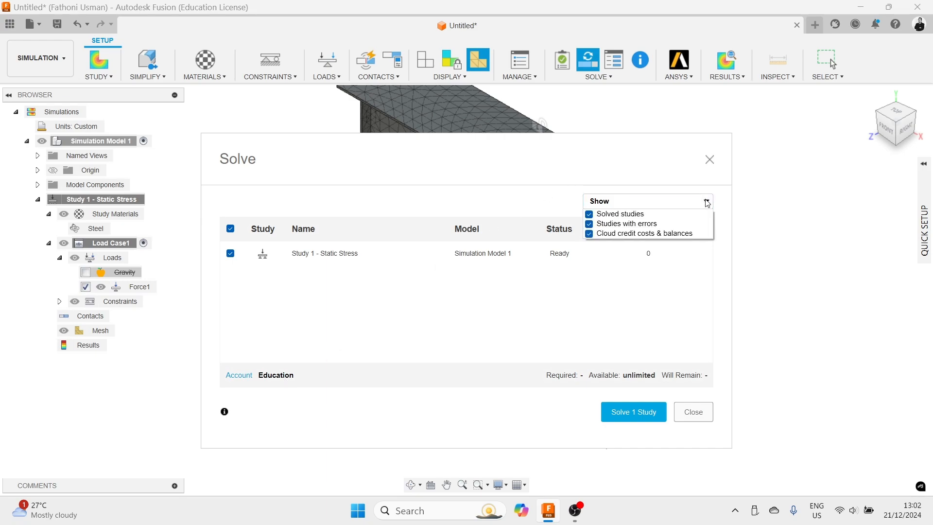
{"action": "left_click", "coordinate": [707, 201]}
{"action": "left_click", "coordinate": [707, 201]}
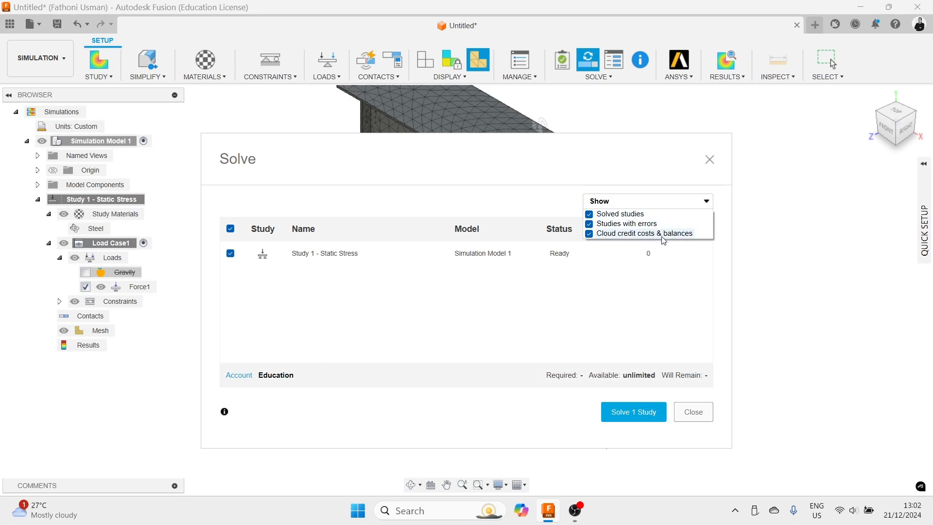
{"action": "left_click", "coordinate": [657, 175]}
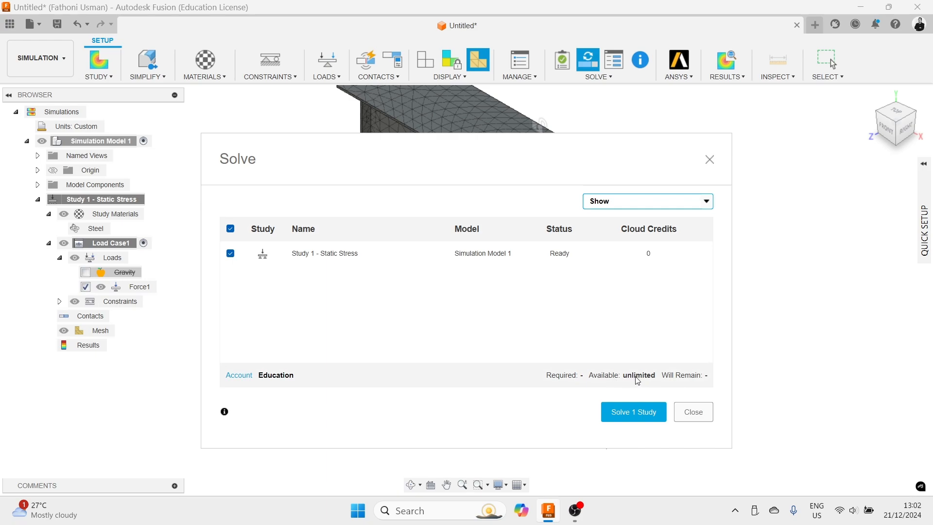
{"action": "left_click", "coordinate": [637, 418]}
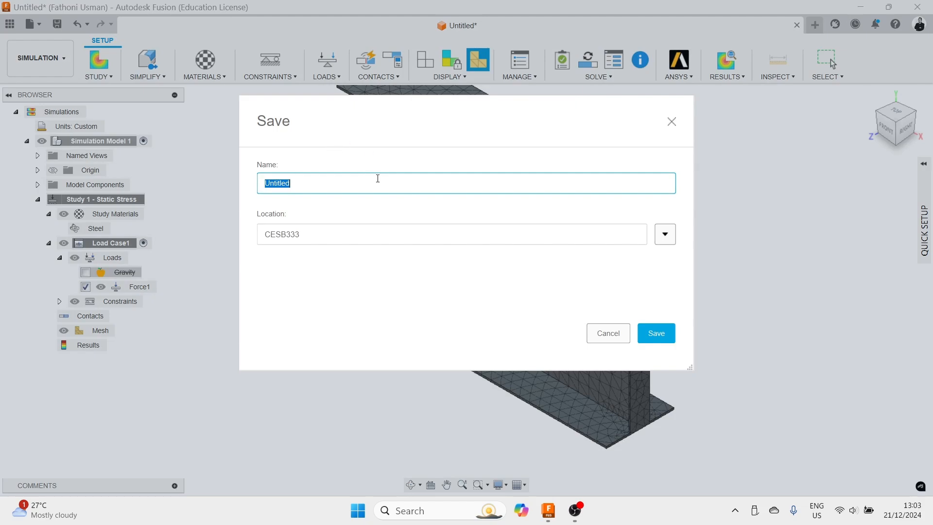
{"action": "type", "text": "TestGirder"}
{"action": "left_click", "coordinate": [654, 335]}
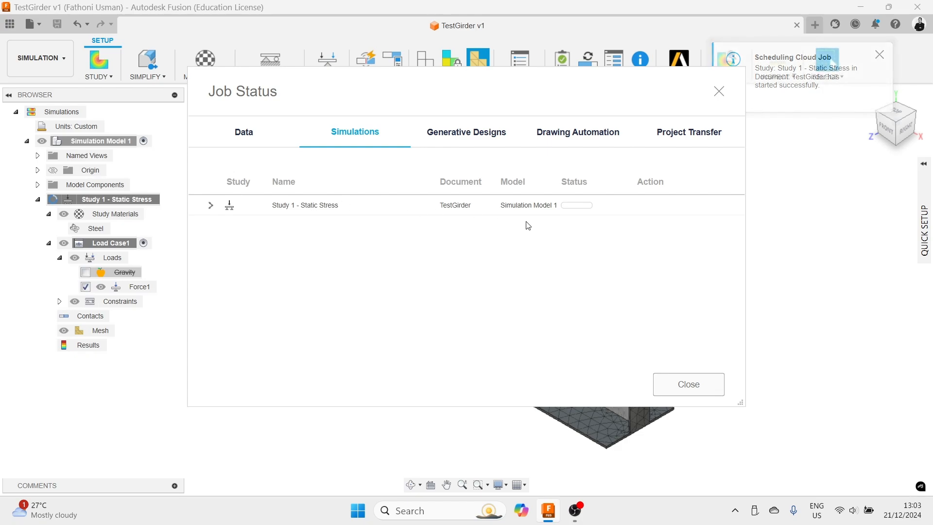
{"action": "left_click", "coordinate": [883, 58]}
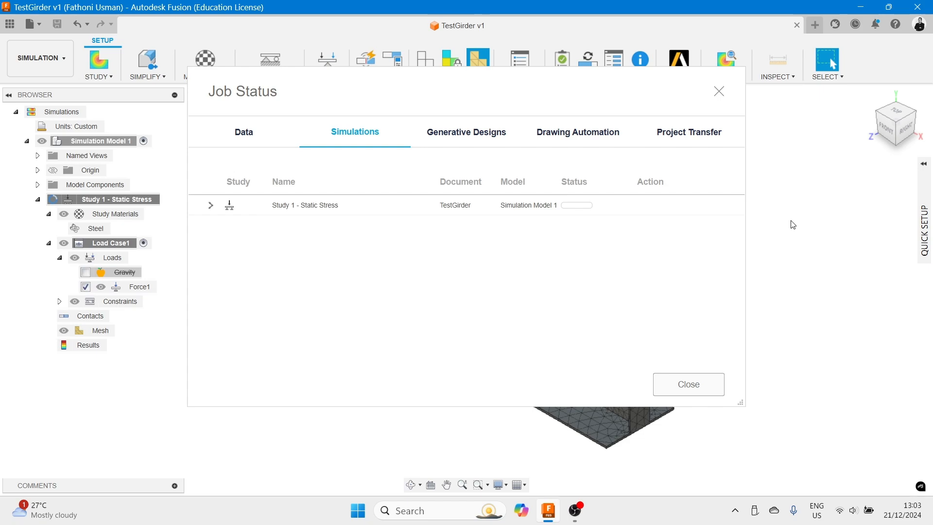
{"action": "left_click", "coordinate": [694, 387]}
- Open the job status to load the completed results, then dismiss the results details panel and the job status dialog
{"action": "scroll", "coordinate": [752, 295], "scroll_direction": "down", "scroll_amount": 3}
{"action": "scroll", "coordinate": [752, 295], "scroll_direction": "up", "scroll_amount": 3}
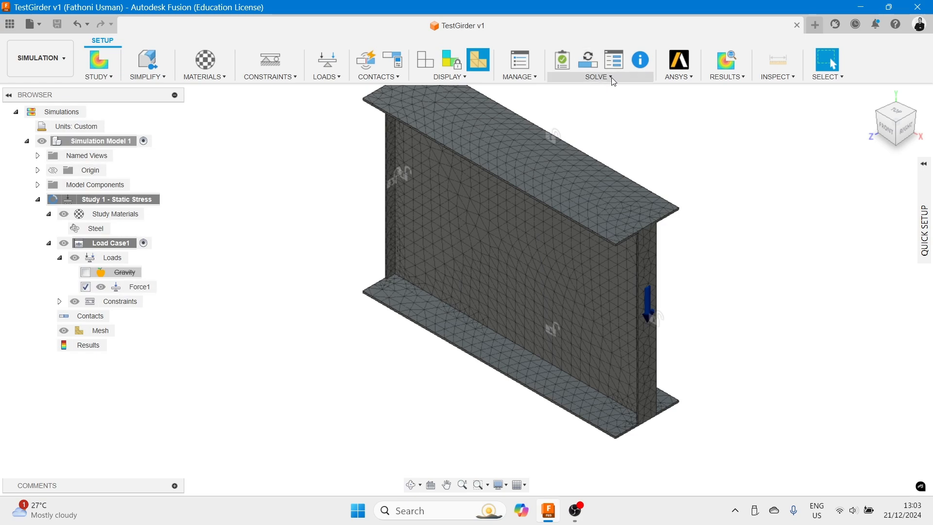
{"action": "left_click", "coordinate": [615, 60]}
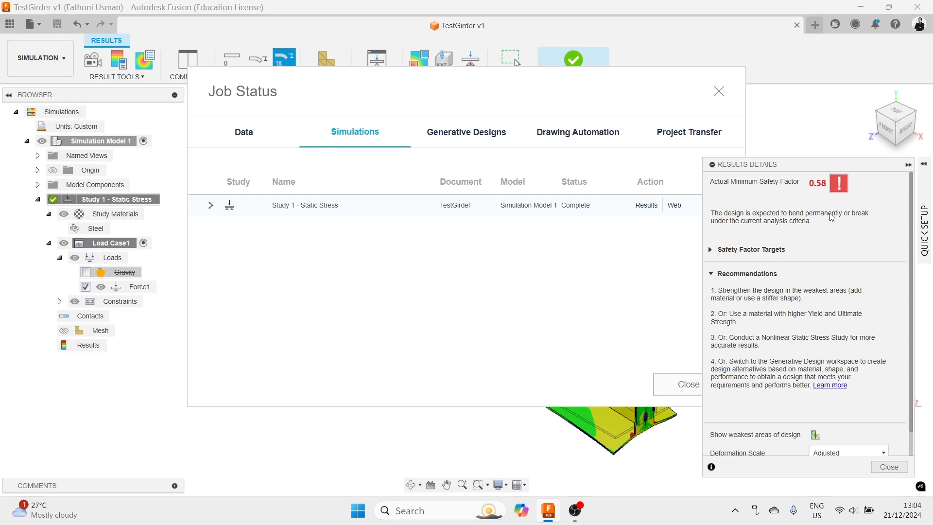
{"action": "scroll", "coordinate": [849, 345], "scroll_direction": "down", "scroll_amount": 1}
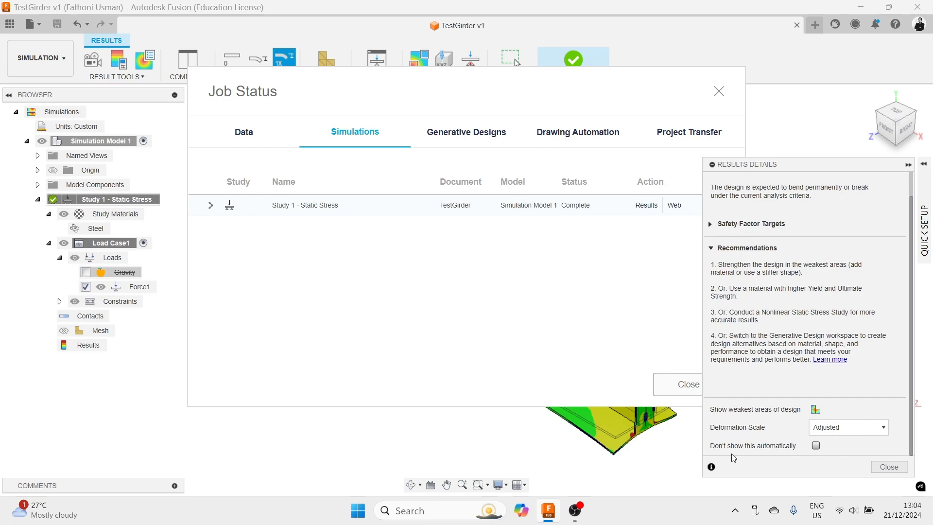
{"action": "left_click", "coordinate": [908, 166]}
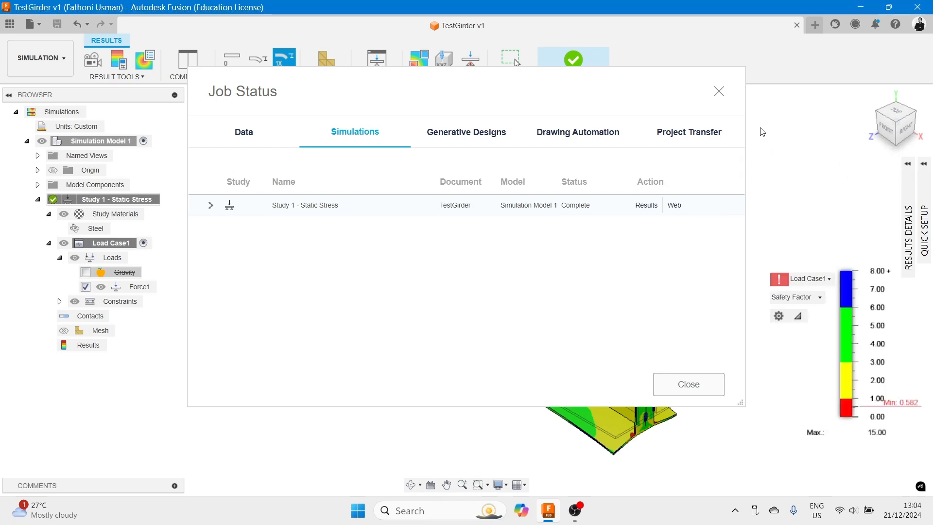
{"action": "left_click", "coordinate": [707, 386]}
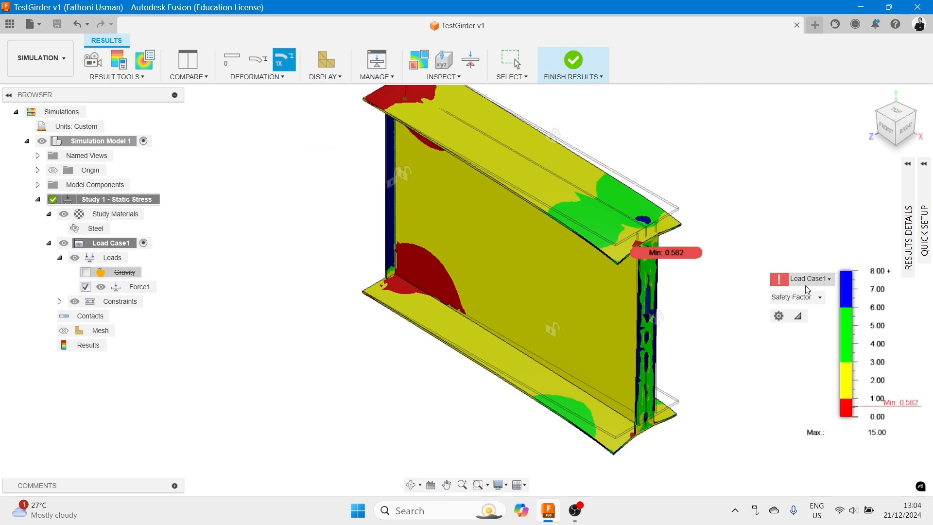
- Switch the displayed result type from Safety Factor to Stress
{"action": "mouse_move", "coordinate": [781, 285]}
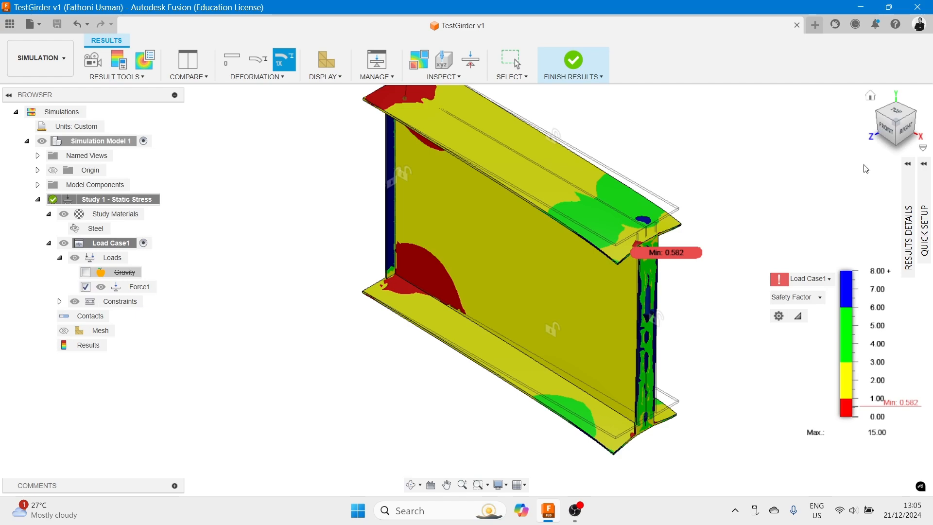
{"action": "left_click", "coordinate": [829, 280]}
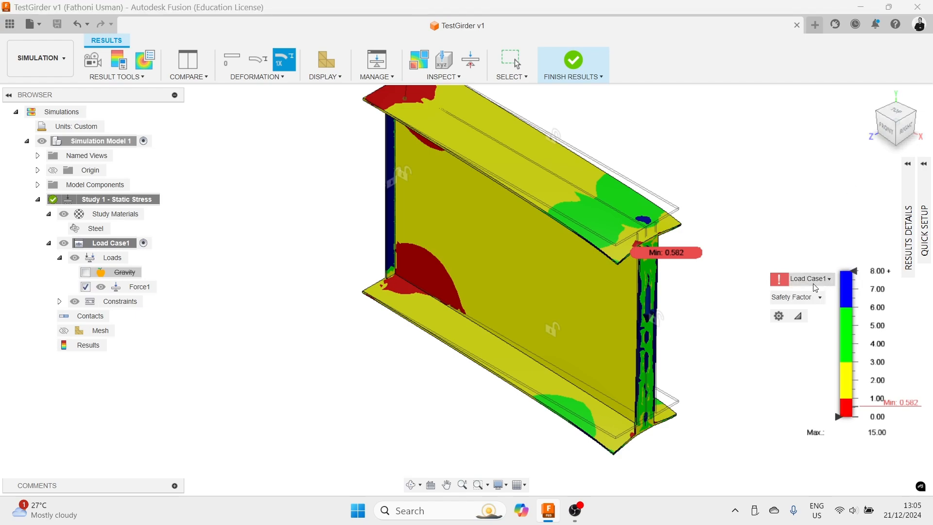
{"action": "left_click", "coordinate": [819, 298]}
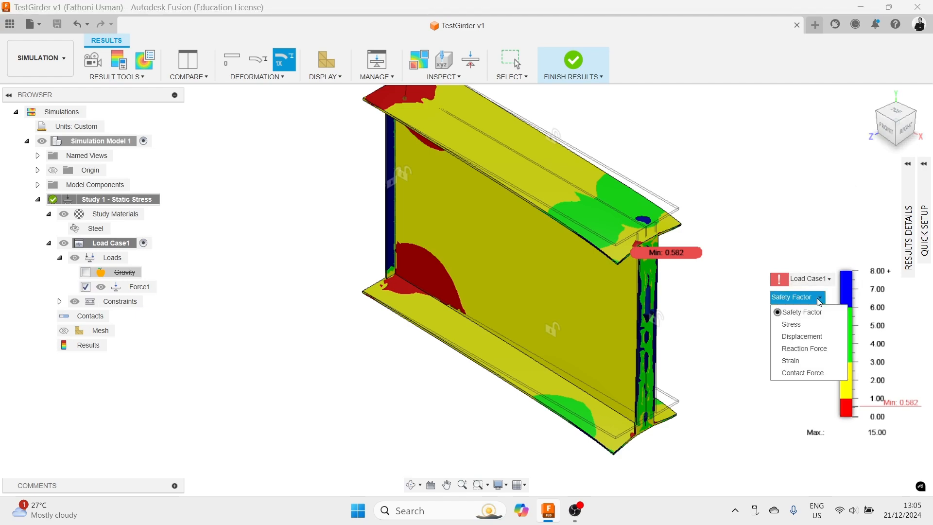
{"action": "left_click", "coordinate": [792, 324]}
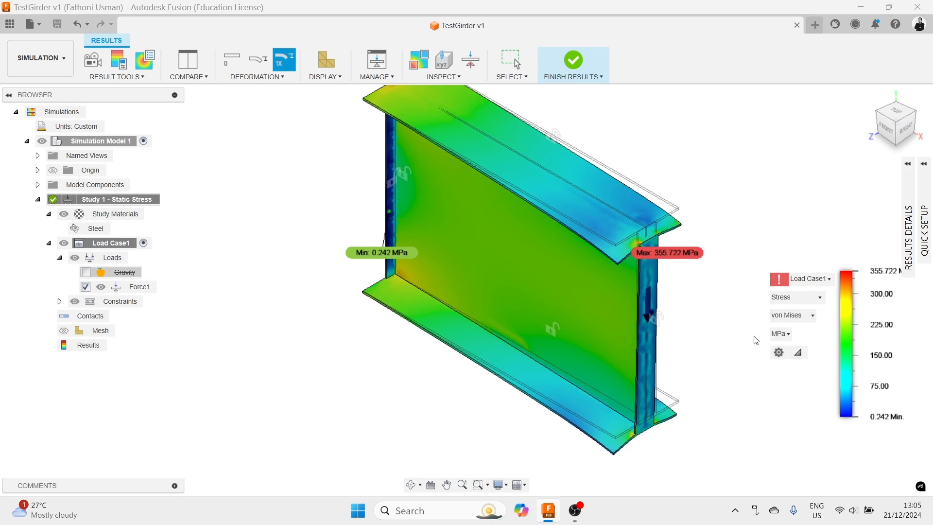
- Set the deformation display to Actual
{"action": "middle_click_drag", "start_coordinate": [743, 321], "coordinate": [773, 284]}
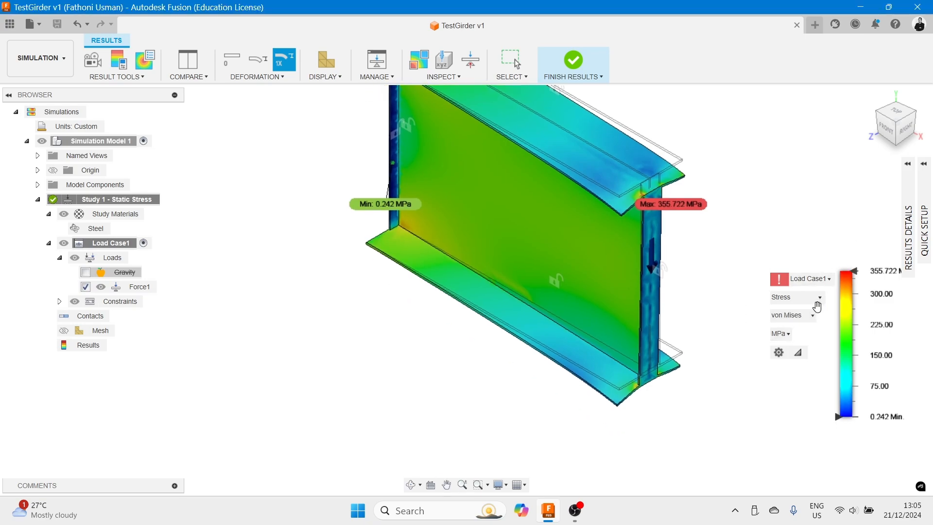
{"action": "left_click", "coordinate": [886, 127]}
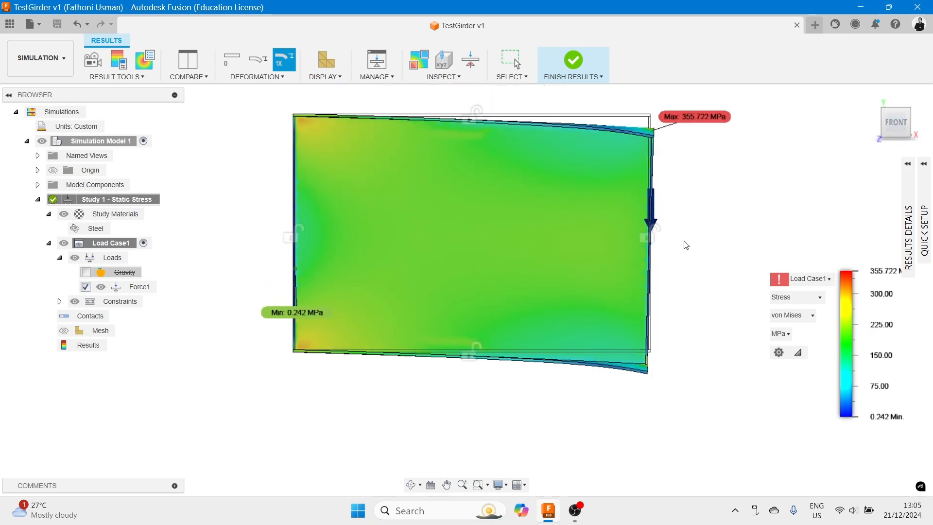
{"action": "scroll", "coordinate": [655, 132], "scroll_direction": "up", "scroll_amount": 5}
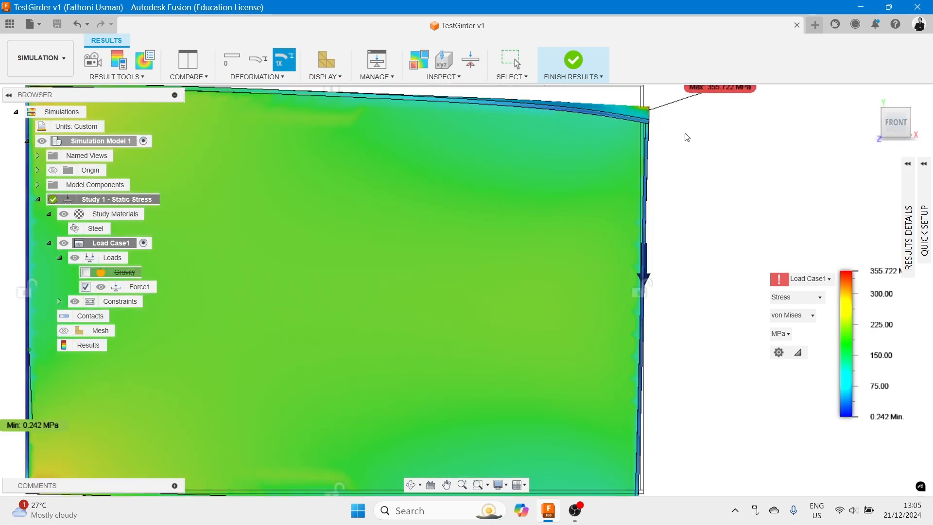
{"action": "scroll", "coordinate": [655, 128], "scroll_direction": "down", "scroll_amount": 1}
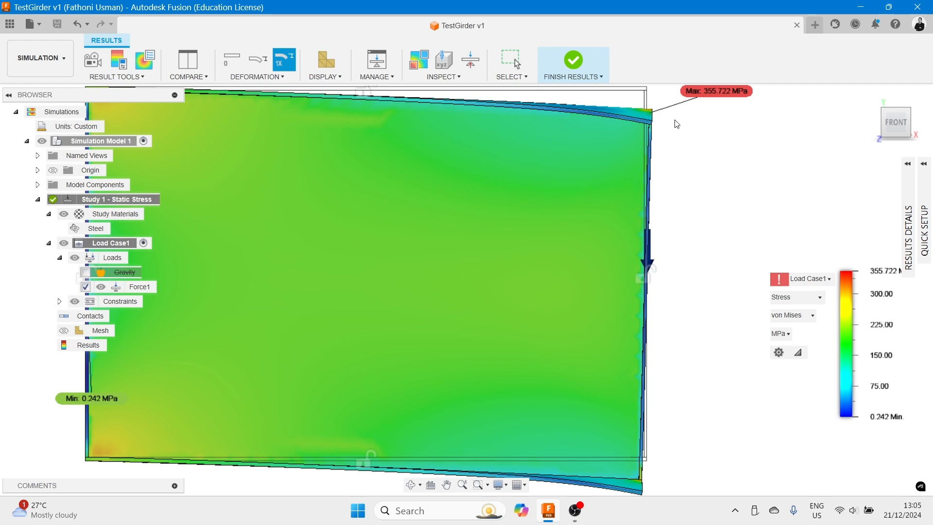
{"action": "middle_click_drag", "start_coordinate": [670, 133], "coordinate": [628, 125], "text": "shift"}
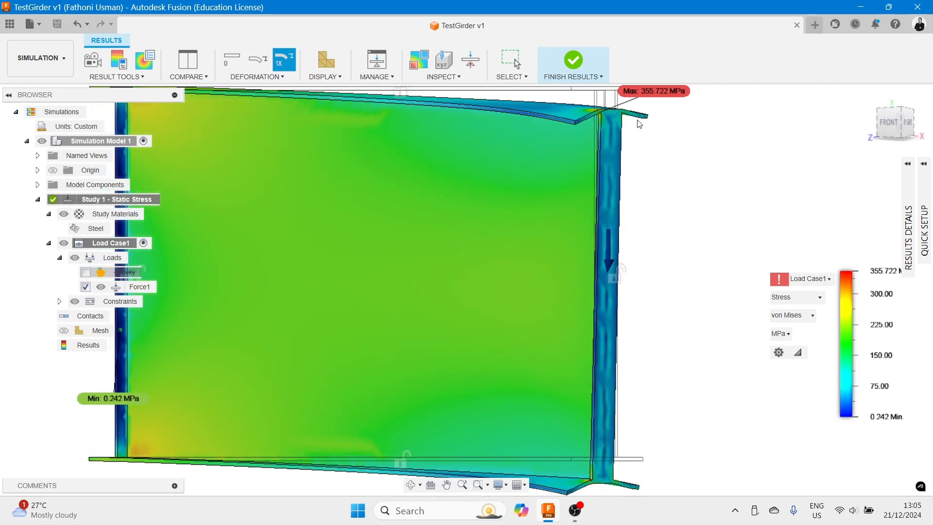
{"action": "scroll", "coordinate": [617, 428], "scroll_direction": "up", "scroll_amount": 4}
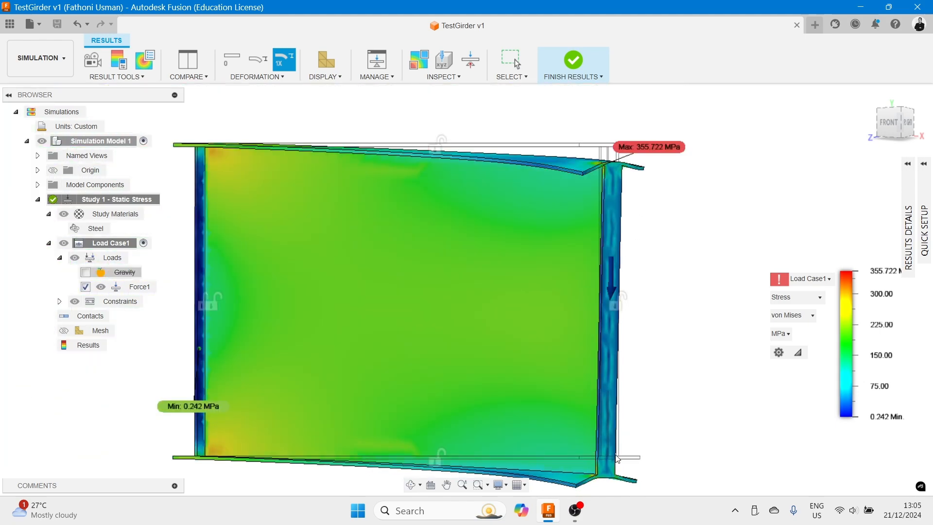
{"action": "left_click", "coordinate": [284, 79]}
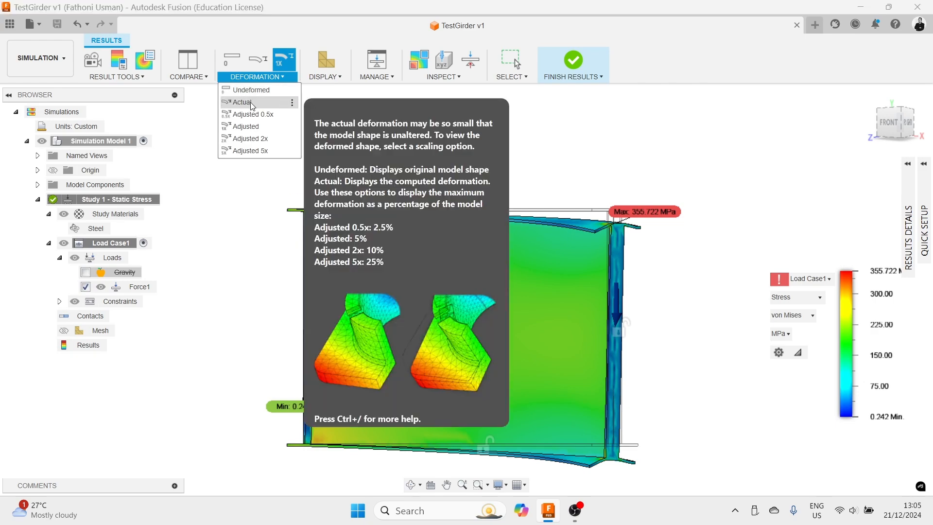
{"action": "left_click", "coordinate": [250, 102]}
- Examine the maximum stress location where the top flange meets the end stiffener
{"action": "middle_click_drag", "start_coordinate": [657, 244], "coordinate": [654, 258], "text": "shift"}
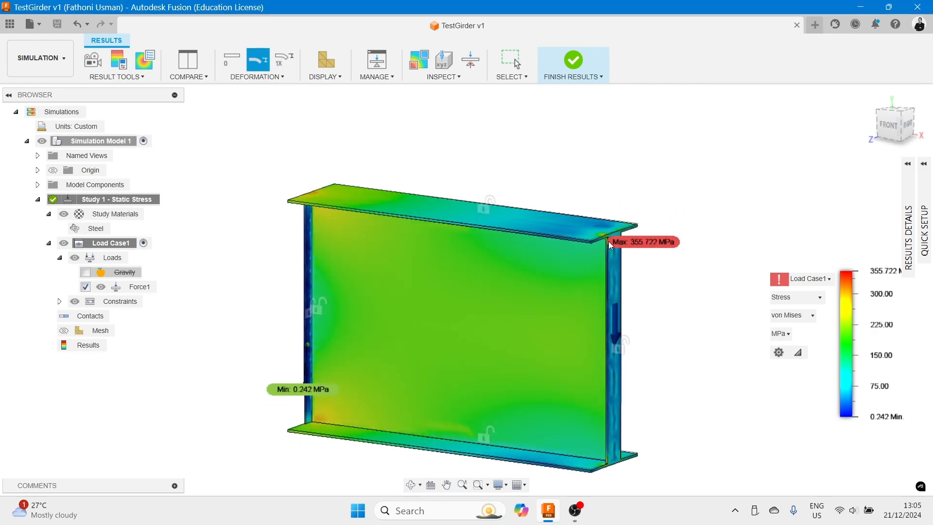
{"action": "scroll", "coordinate": [620, 245], "scroll_direction": "up", "scroll_amount": 1}
{"action": "scroll", "coordinate": [621, 249], "scroll_direction": "up", "scroll_amount": 10}
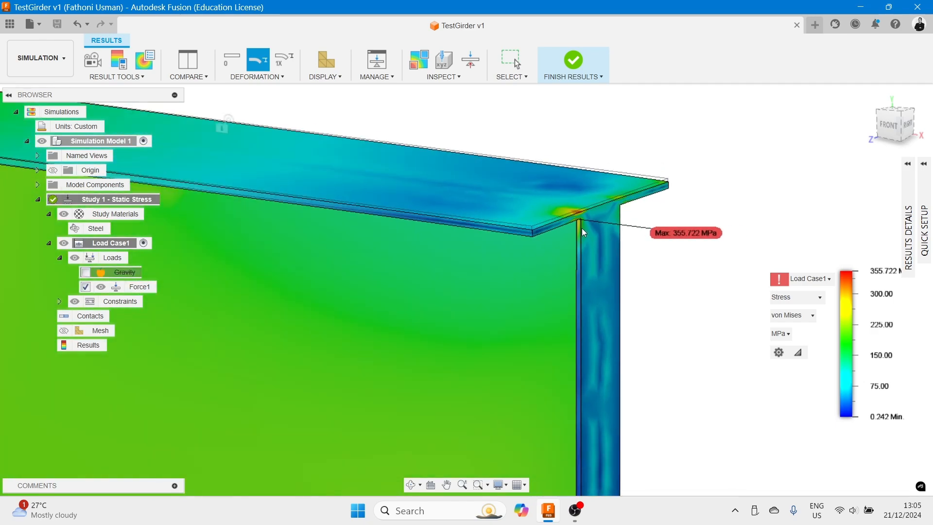
{"action": "middle_click_drag", "start_coordinate": [582, 228], "coordinate": [580, 202], "text": "shift"}
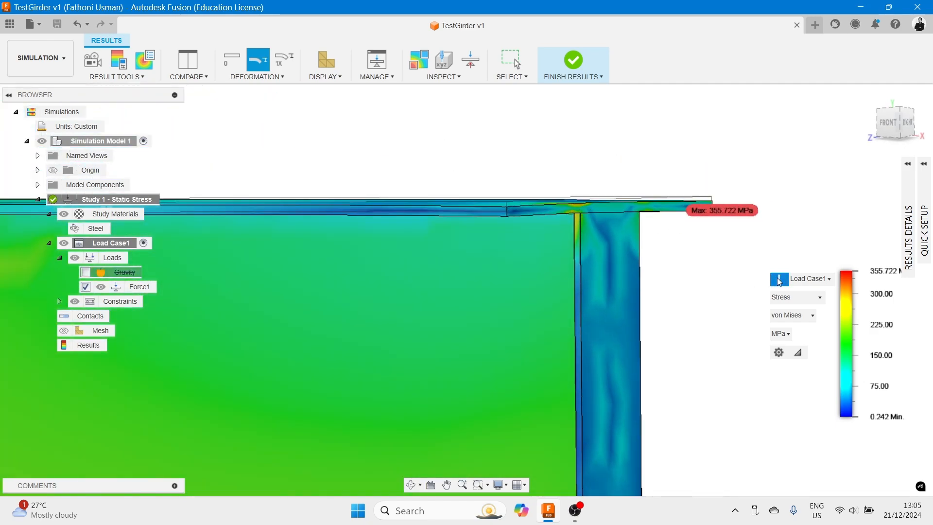
{"action": "mouse_move", "coordinate": [782, 281]}
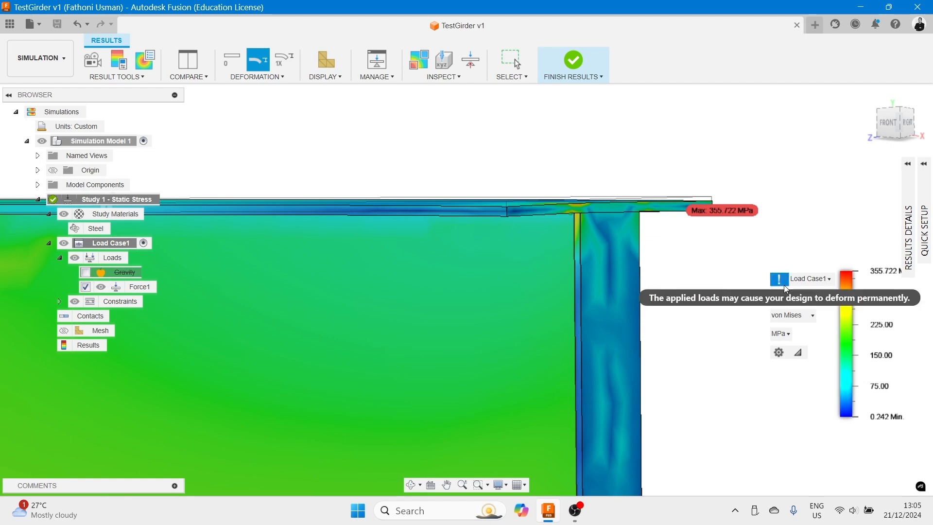
{"action": "scroll", "coordinate": [707, 282], "scroll_direction": "down", "scroll_amount": 4}
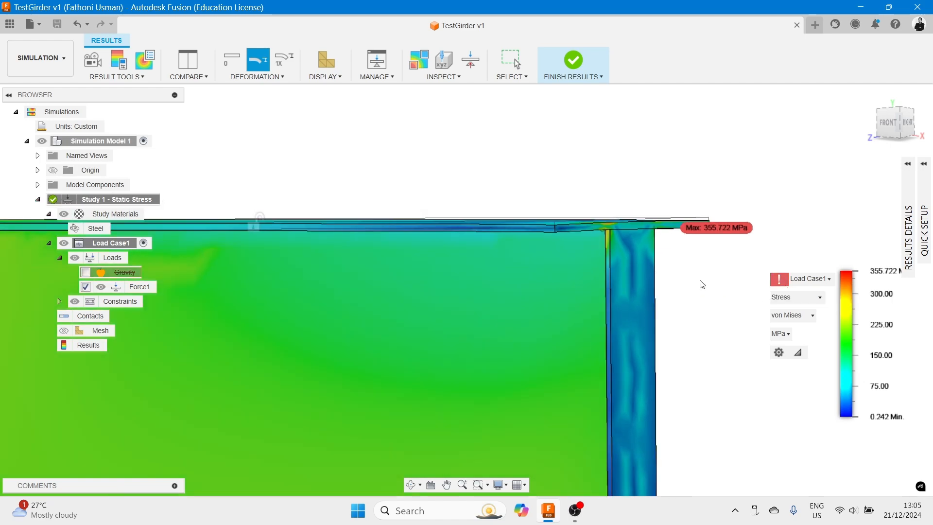
{"action": "middle_click_drag", "start_coordinate": [708, 257], "coordinate": [728, 339], "text": "shift"}
{"action": "scroll", "coordinate": [725, 343], "scroll_direction": "down", "scroll_amount": 2}
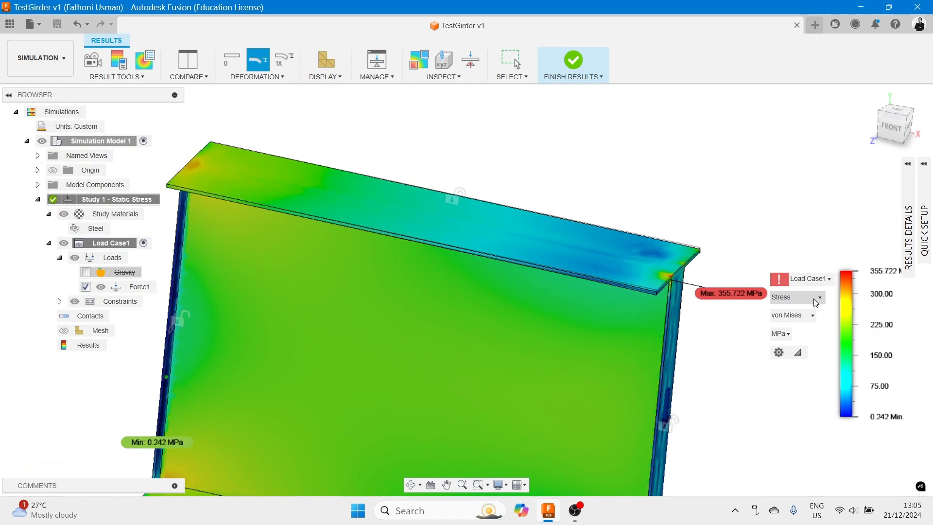
- Switch the displayed result type to Displacement and review the beam's deflection
{"action": "left_click", "coordinate": [821, 295]}
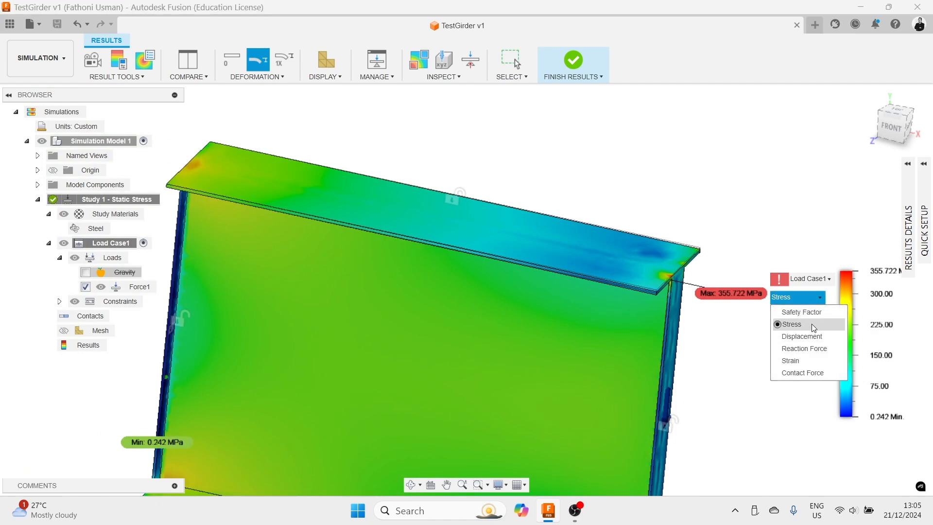
{"action": "left_click", "coordinate": [812, 336]}
{"action": "scroll", "coordinate": [694, 350], "scroll_direction": "up", "scroll_amount": 2}
{"action": "scroll", "coordinate": [702, 335], "scroll_direction": "down", "scroll_amount": 4}
{"action": "middle_click_drag", "start_coordinate": [702, 335], "coordinate": [402, 208], "text": "shift"}
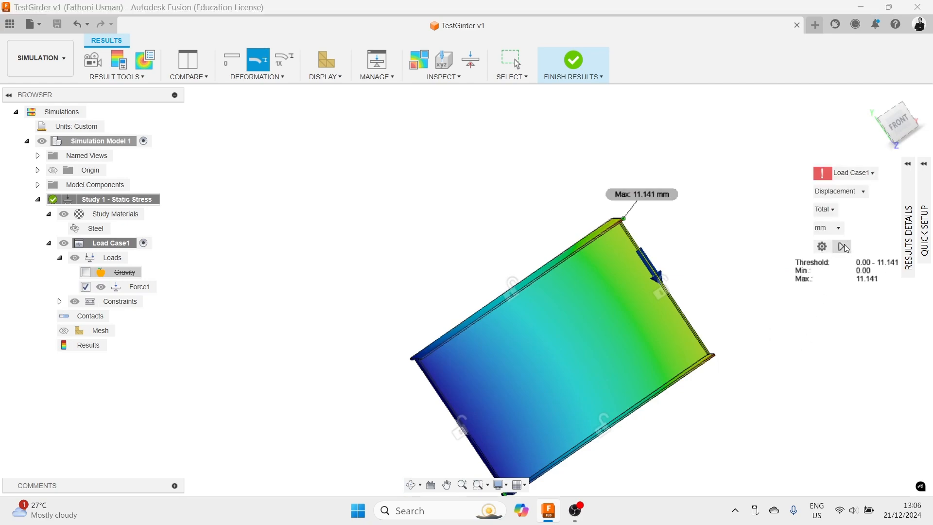
- Switch the result back to Stress and show the Shear XY component
{"action": "left_click", "coordinate": [827, 300]}
{"action": "left_click", "coordinate": [826, 301]}
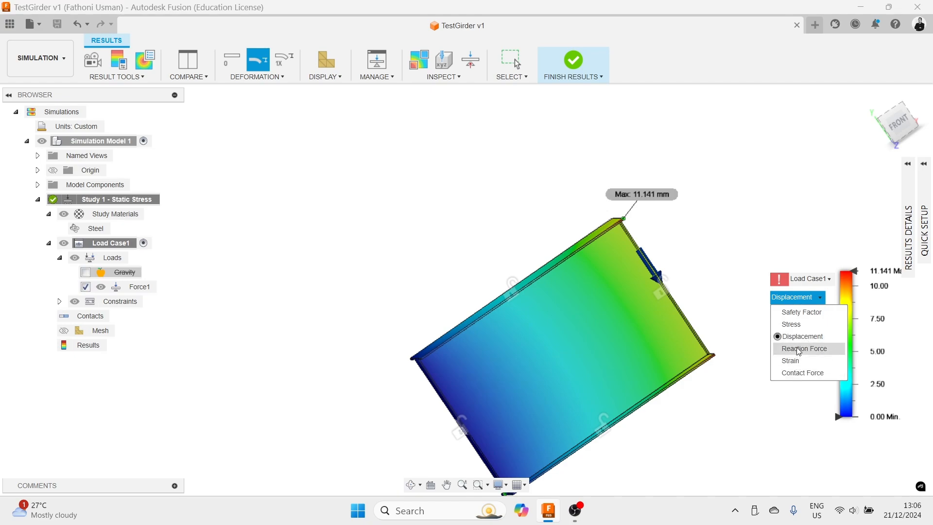
{"action": "left_click", "coordinate": [793, 324]}
{"action": "left_click", "coordinate": [807, 316]}
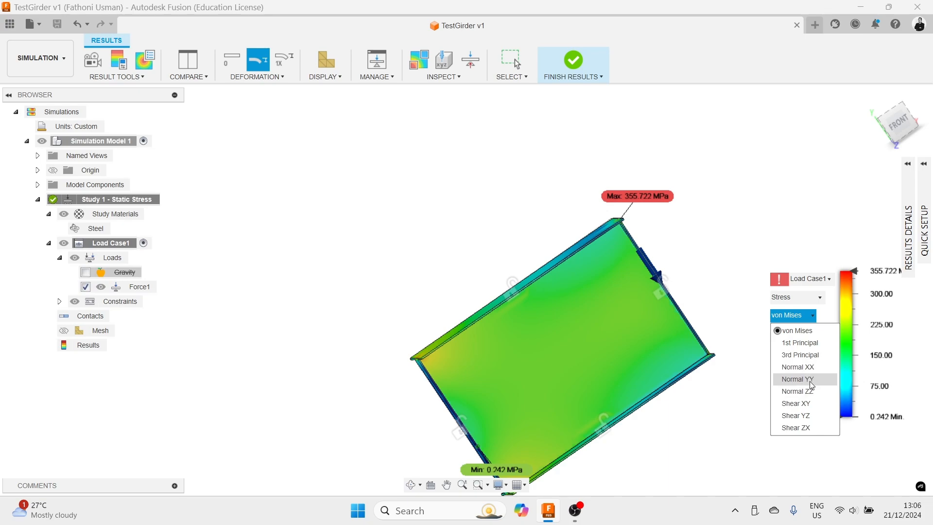
{"action": "left_click", "coordinate": [806, 403]}
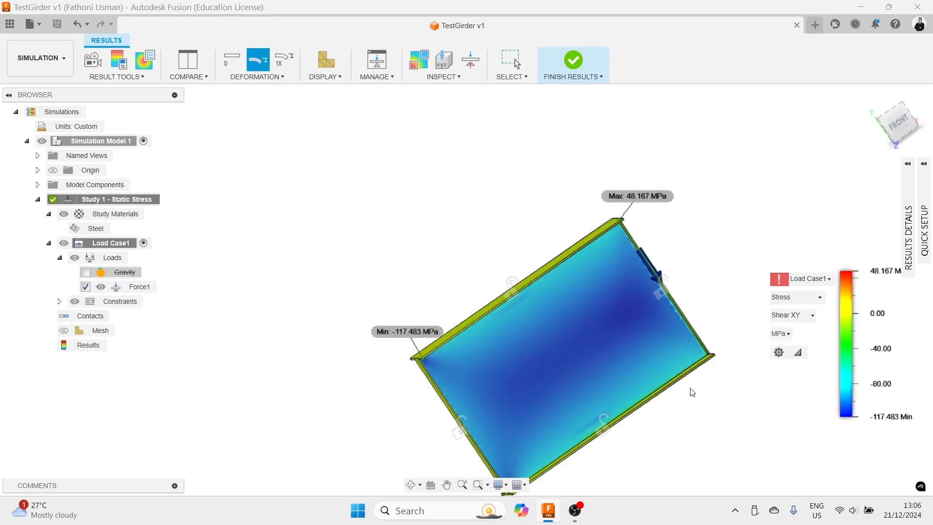
- Switch to the front view of the beam and hide the min/max labels on the Shear XY result
{"action": "middle_click_drag", "start_coordinate": [698, 421], "coordinate": [648, 388]}
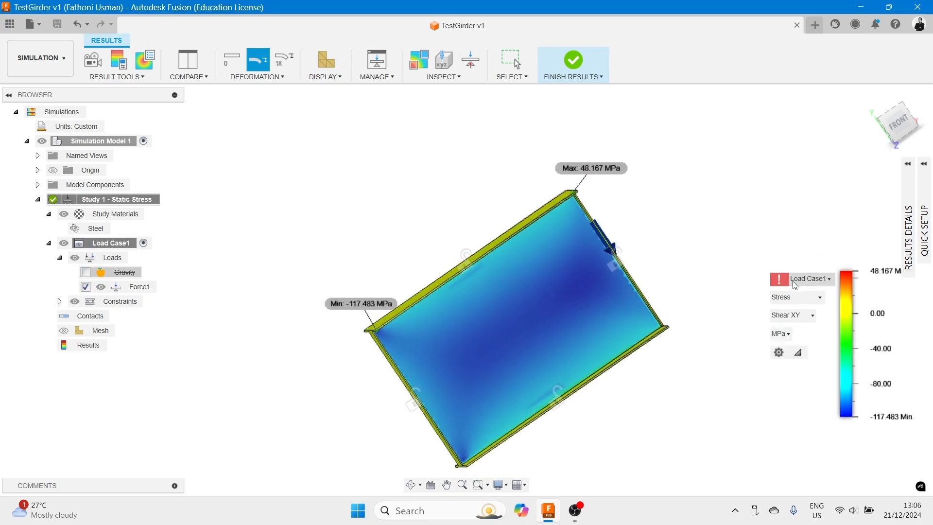
{"action": "left_click", "coordinate": [907, 131]}
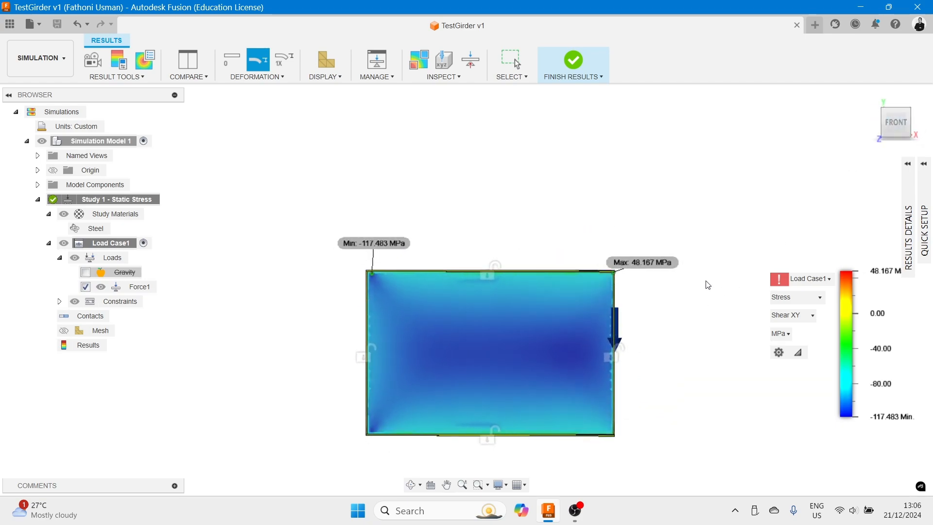
{"action": "left_click", "coordinate": [447, 64]}
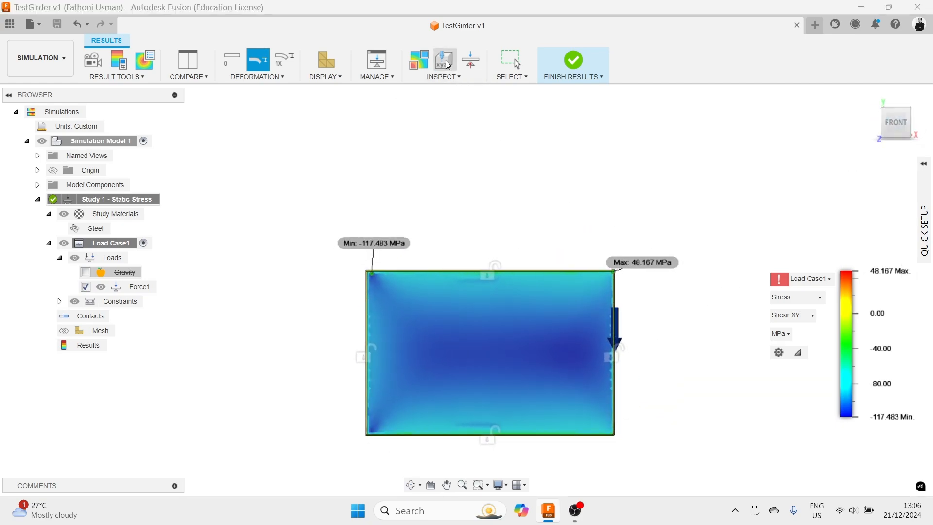
{"action": "left_click", "coordinate": [449, 76]}
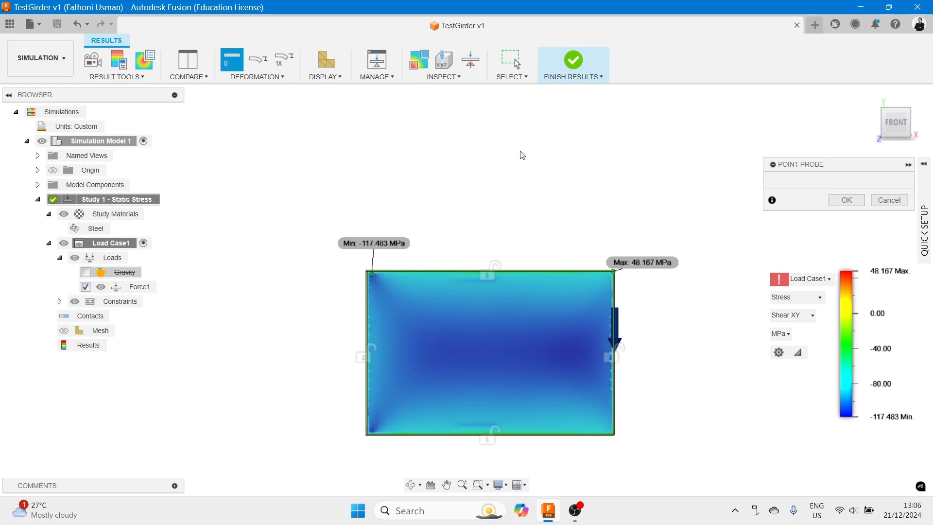
{"action": "left_click", "coordinate": [444, 76]}
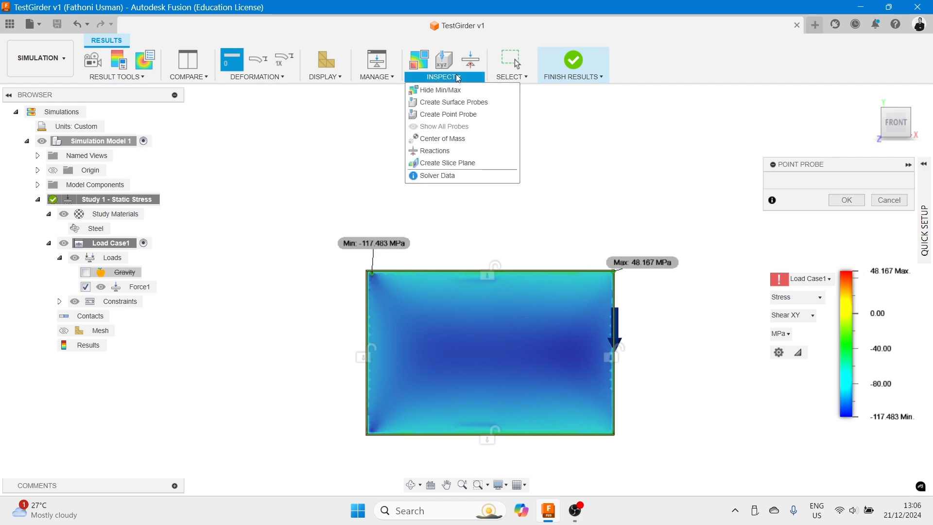
{"action": "left_click", "coordinate": [447, 92]}
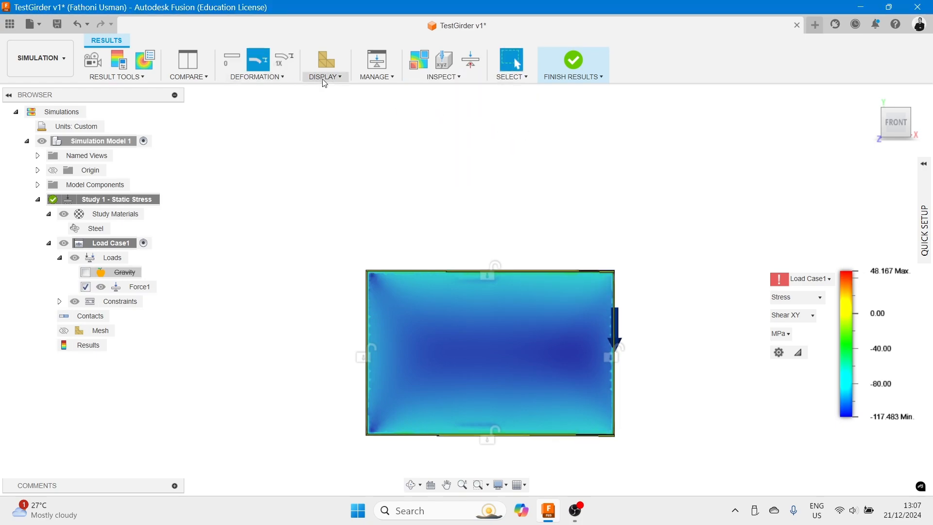
{"action": "left_click", "coordinate": [340, 78]}
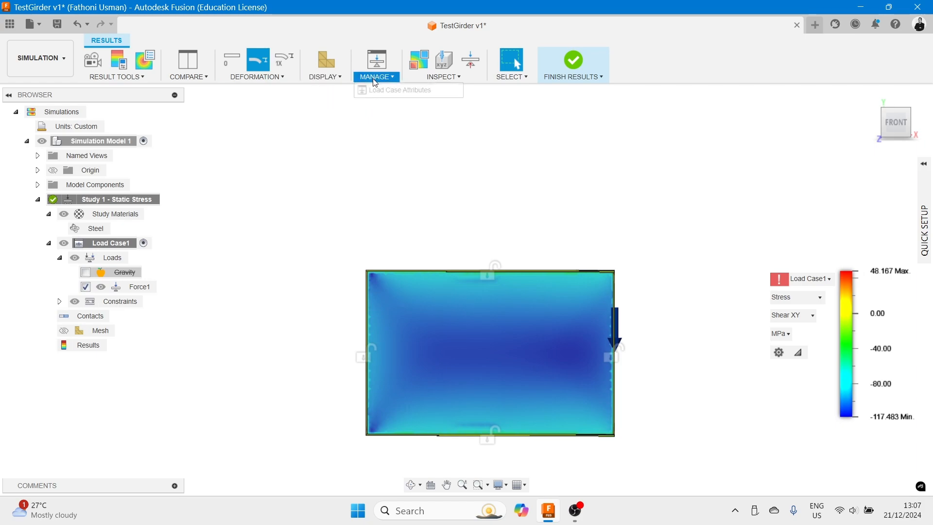
{"action": "left_click", "coordinate": [395, 78]}
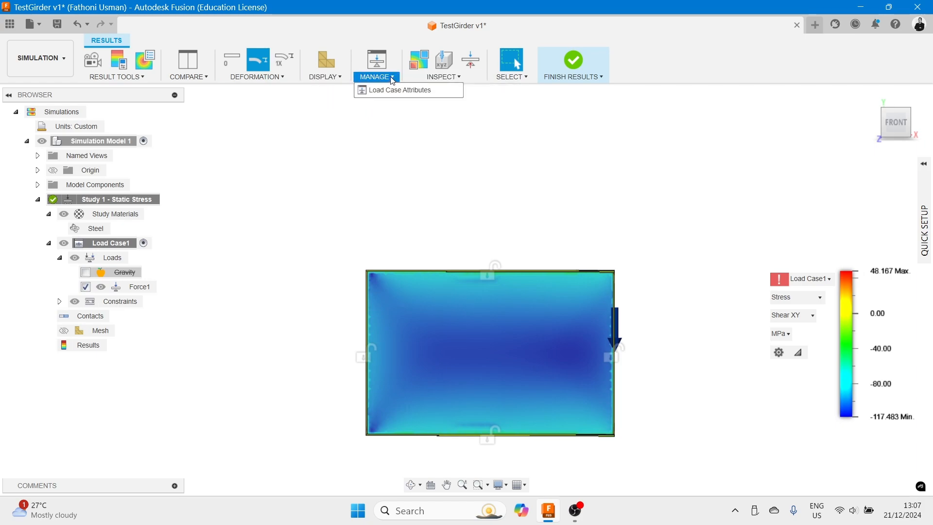
{"action": "left_click", "coordinate": [459, 78]}
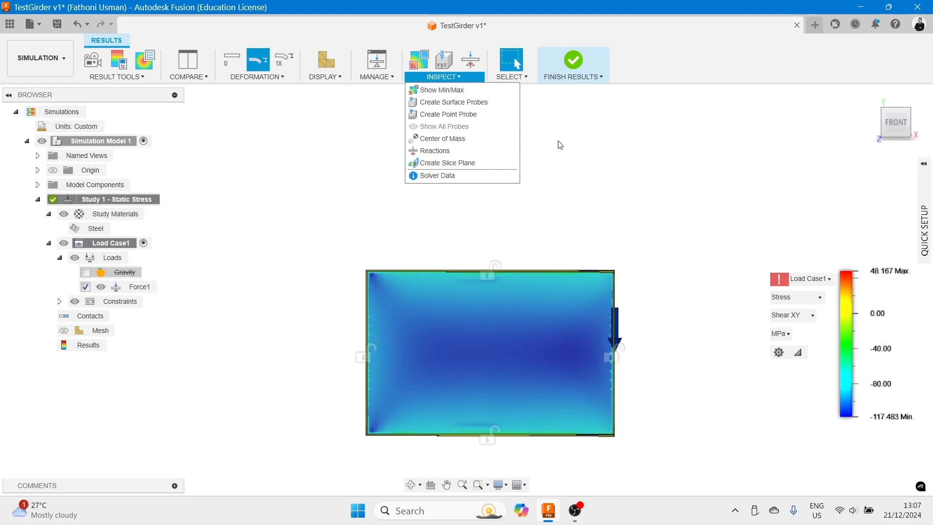
{"action": "left_click", "coordinate": [524, 77]}
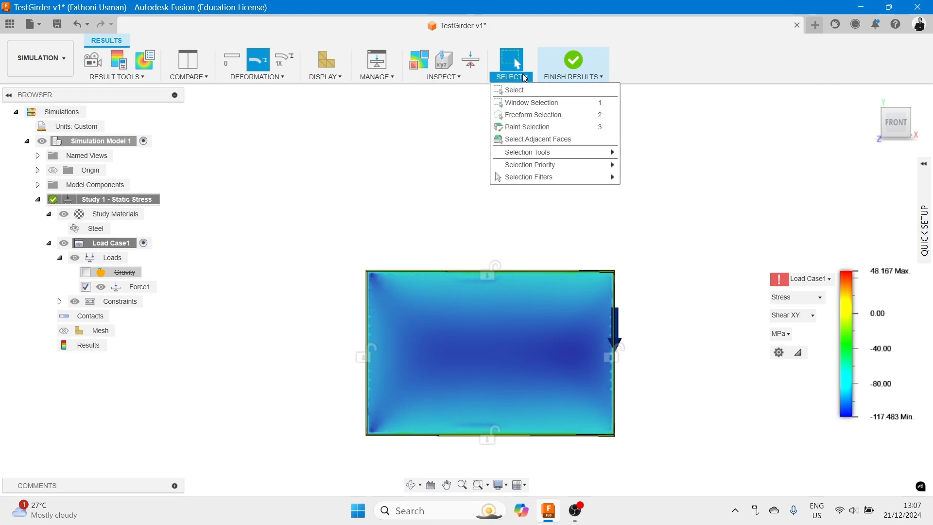
{"action": "left_click", "coordinate": [436, 122]}
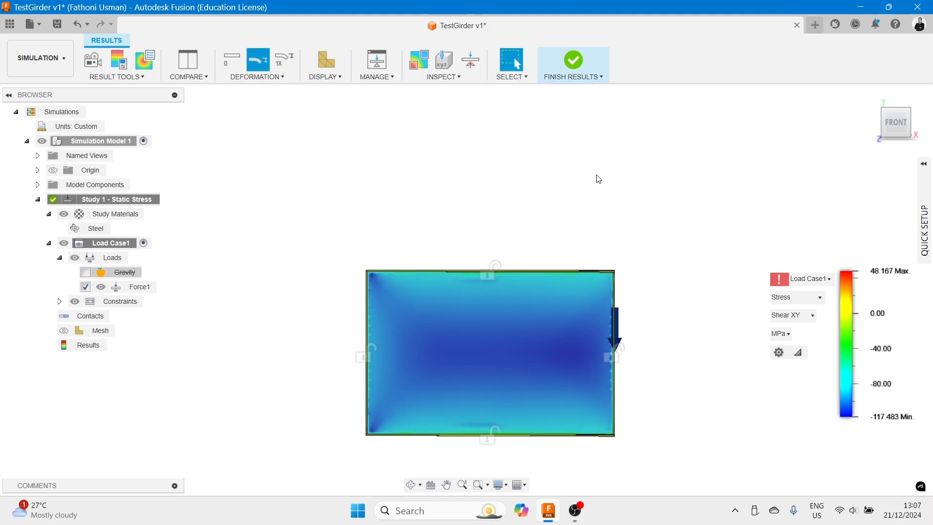
- Clone Study 1 to create a second static stress study
{"action": "middle_click_drag", "start_coordinate": [598, 174], "coordinate": [547, 212], "text": "shift"}
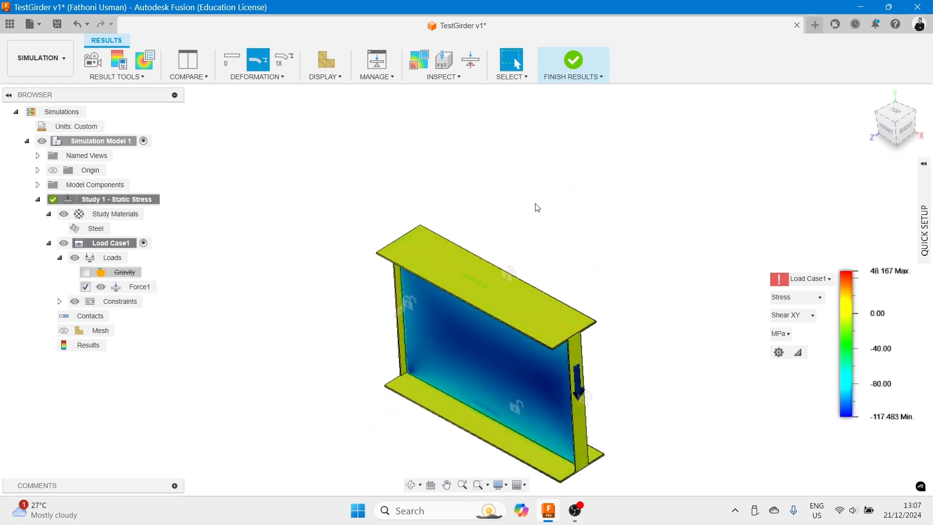
{"action": "right_click", "coordinate": [97, 201]}
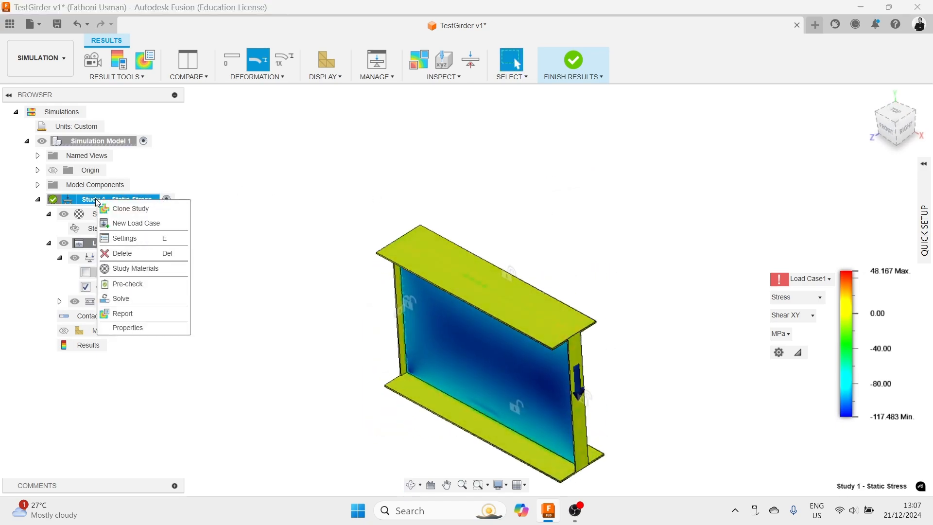
{"action": "left_click", "coordinate": [131, 209]}
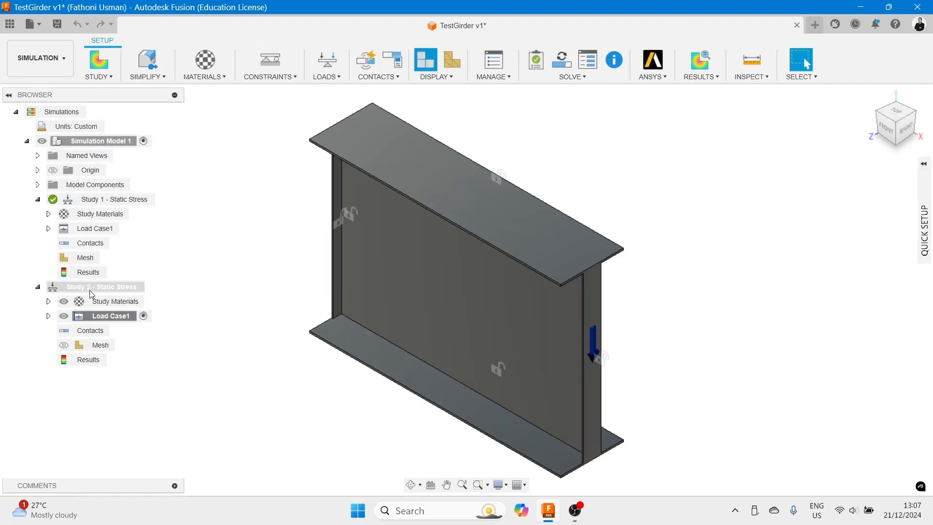
- Change the cloned Study 2's study type to Structural Buckling in its settings
{"action": "right_click", "coordinate": [51, 293]}
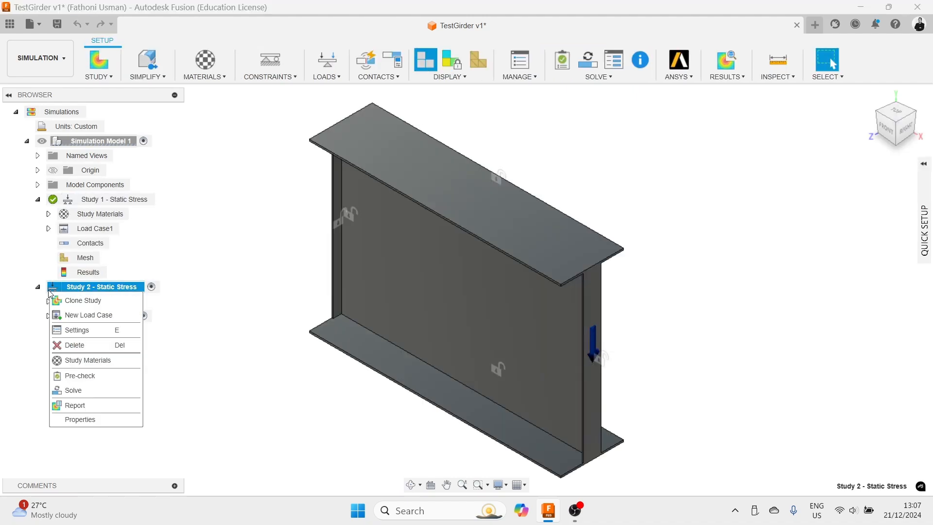
{"action": "left_click", "coordinate": [72, 332]}
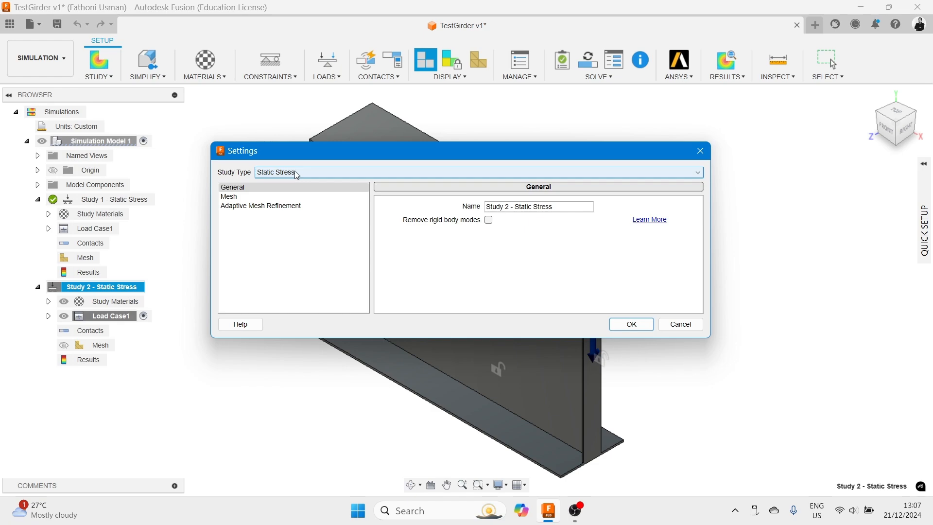
{"action": "left_click", "coordinate": [295, 175]}
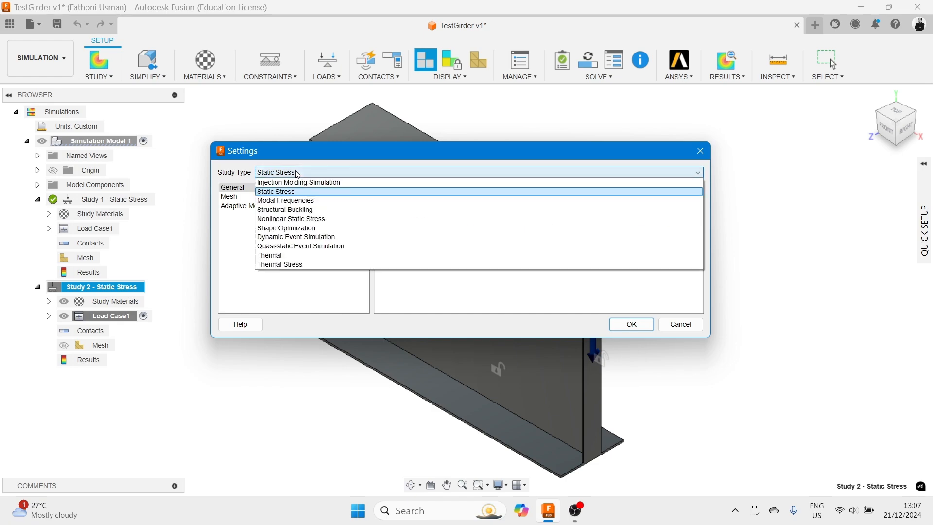
{"action": "left_click", "coordinate": [292, 210]}
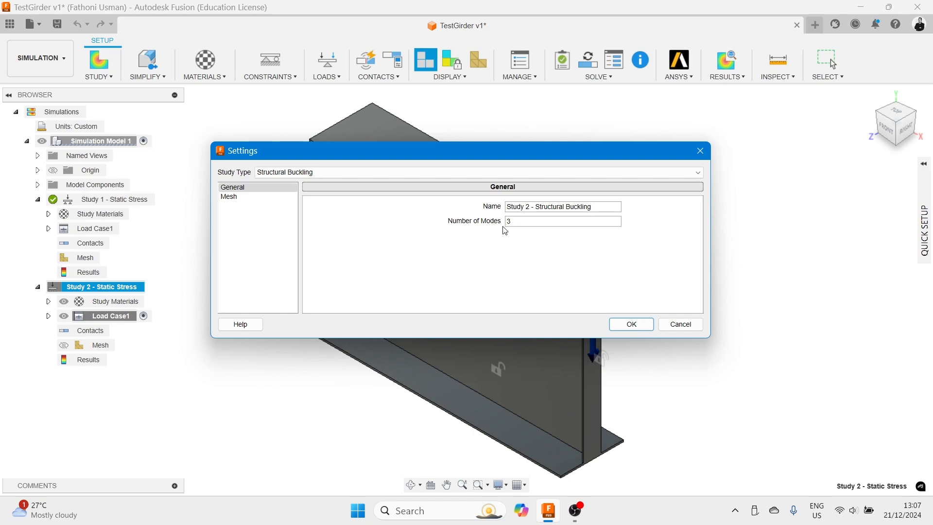
{"action": "left_click", "coordinate": [632, 325]}
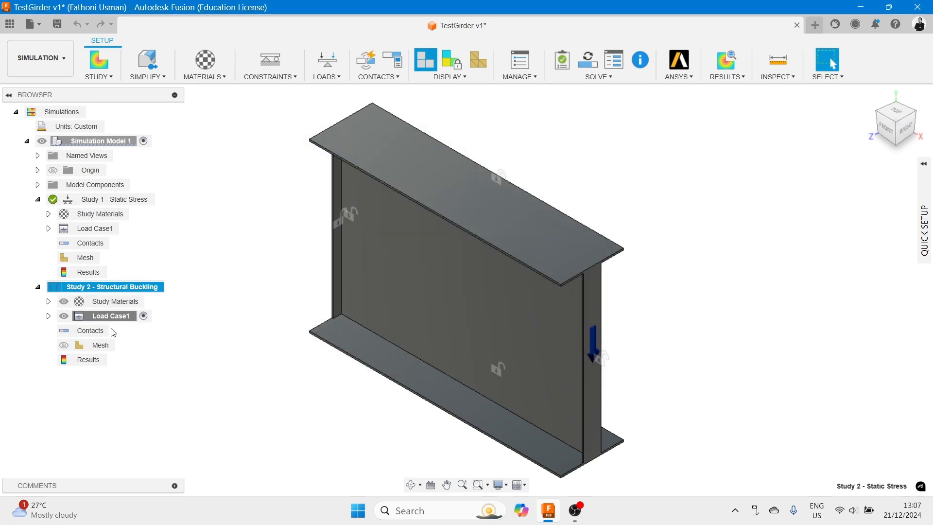
- Edit Force1 in Study 2's load case and set its Fy component to 1000 N
{"action": "left_click", "coordinate": [48, 316]}
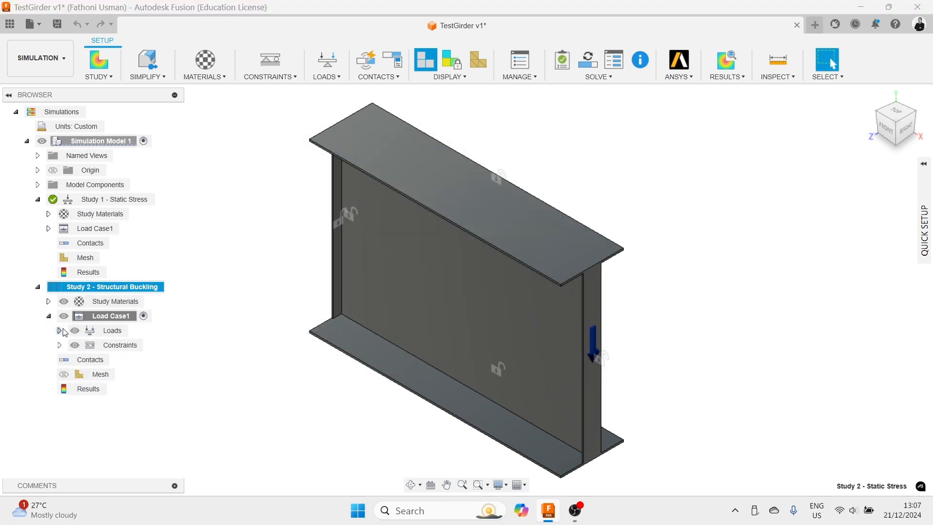
{"action": "left_click", "coordinate": [59, 331]}
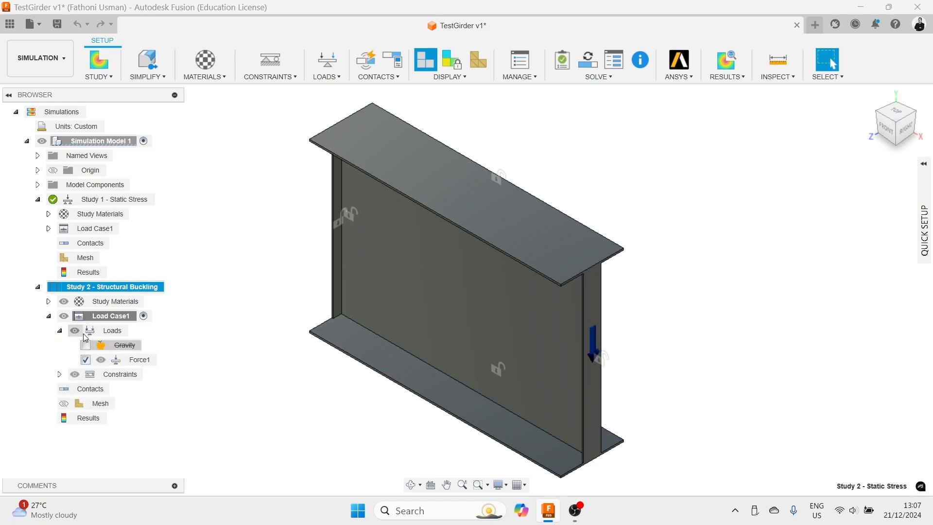
{"action": "double_click", "coordinate": [137, 360]}
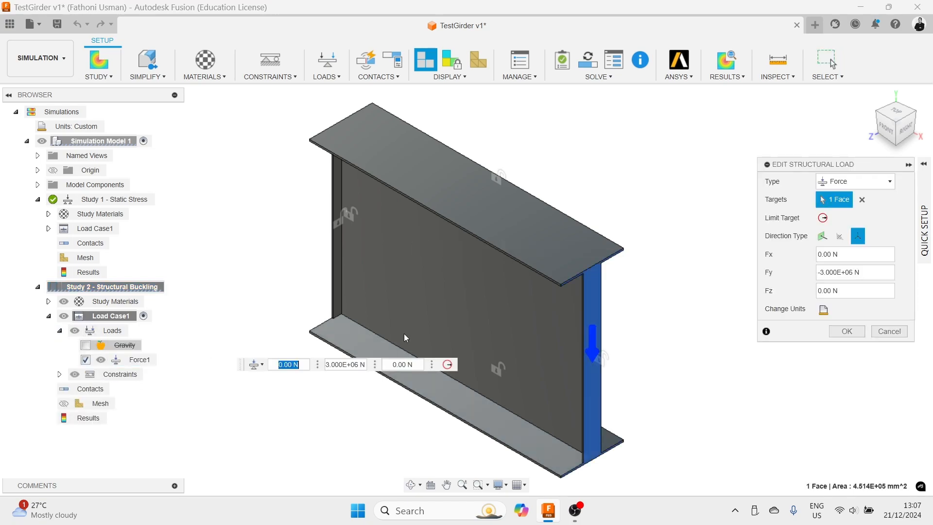
{"action": "left_click", "coordinate": [822, 272]}
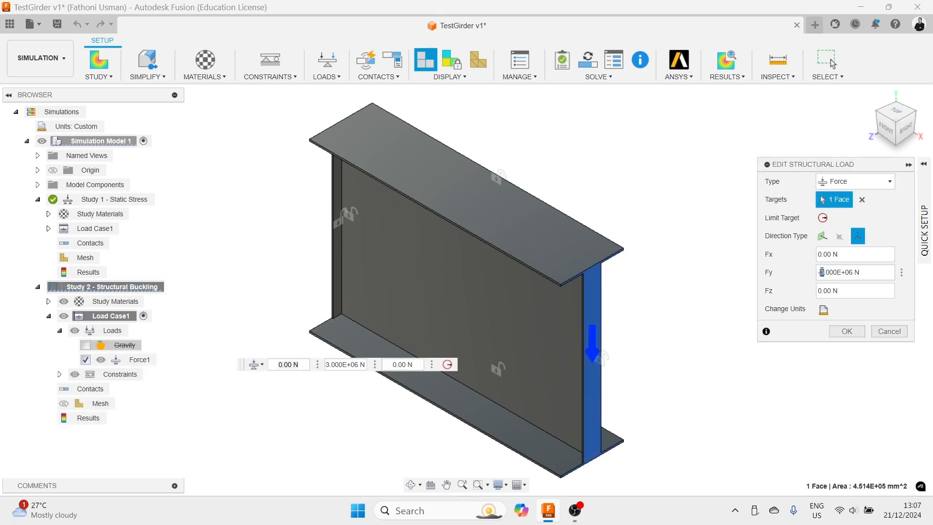
{"action": "left_click_drag", "start_coordinate": [855, 273], "coordinate": [827, 274]}
{"action": "type", "text": "1000"}
{"action": "left_click", "coordinate": [848, 331]}
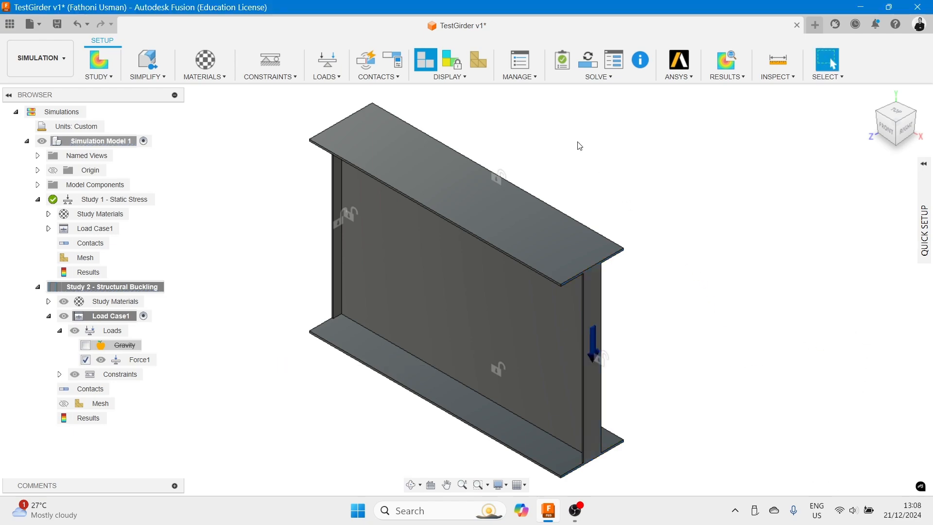
- Pre-check the buckling study and review its fixed constraints on the beam ends
{"action": "left_click", "coordinate": [560, 60]}
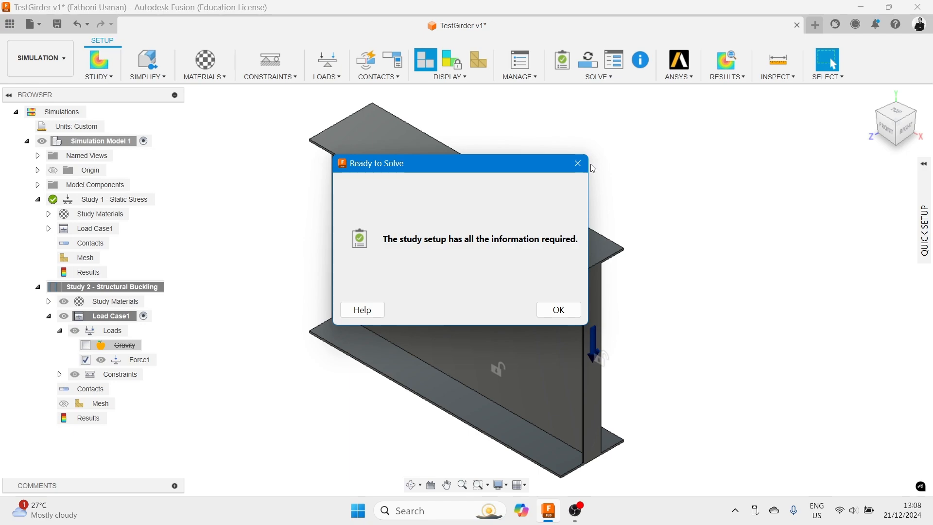
{"action": "left_click", "coordinate": [576, 164]}
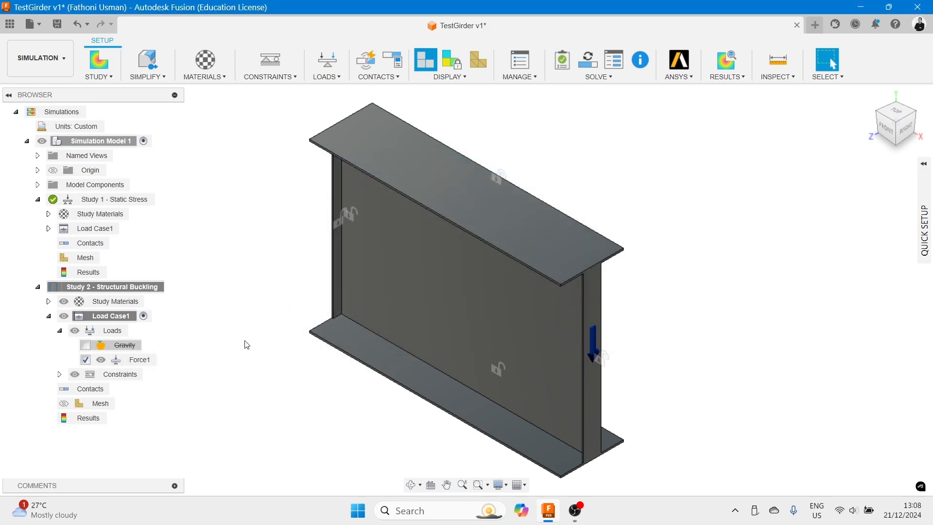
{"action": "middle_click_drag", "start_coordinate": [539, 226], "coordinate": [669, 271], "text": "shift"}
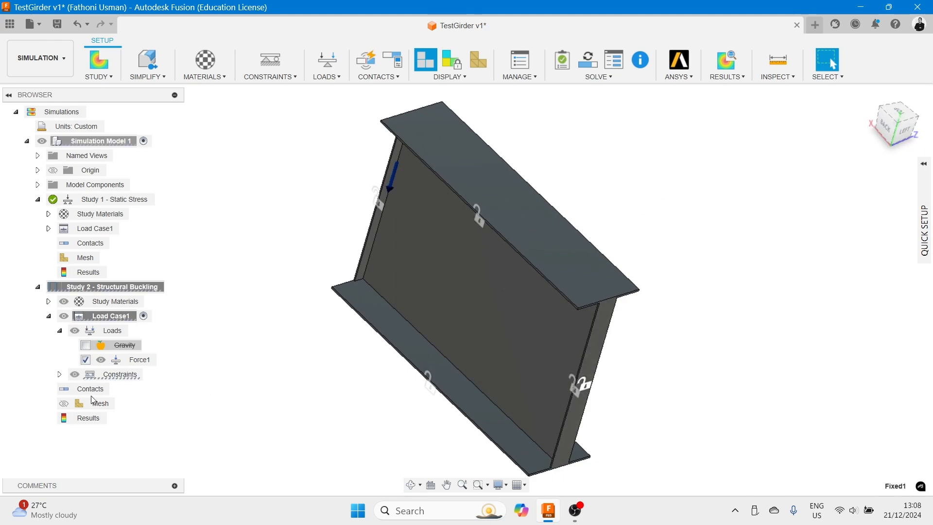
{"action": "left_click", "coordinate": [60, 374]}
{"action": "left_click", "coordinate": [161, 389]}
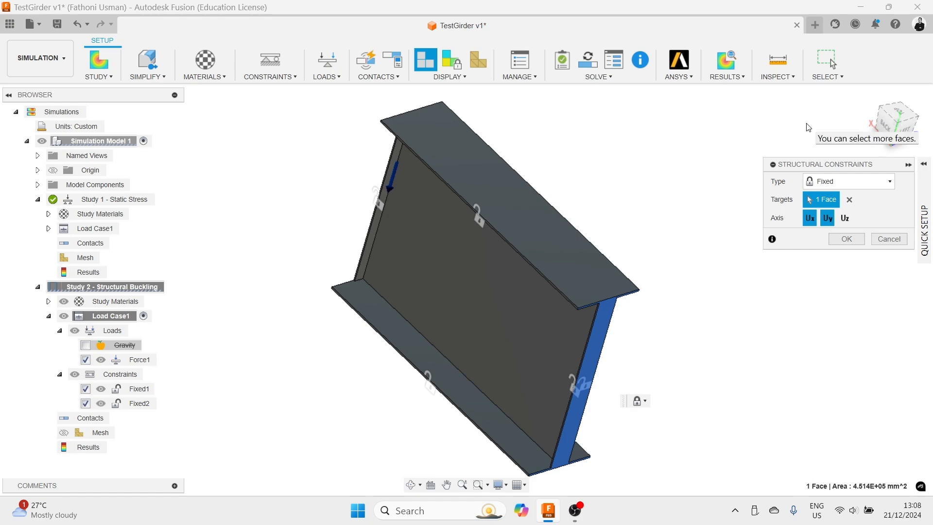
{"action": "left_click", "coordinate": [908, 165]}
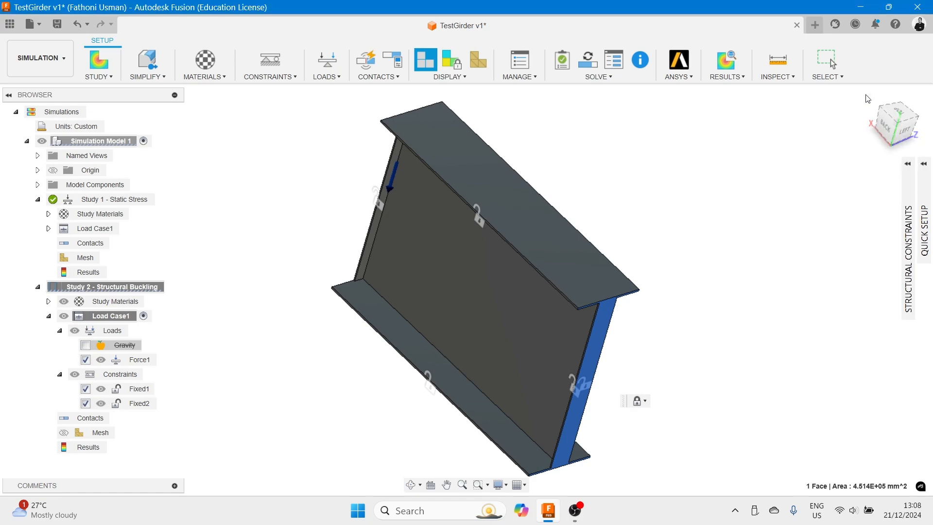
{"action": "left_click", "coordinate": [868, 99]}
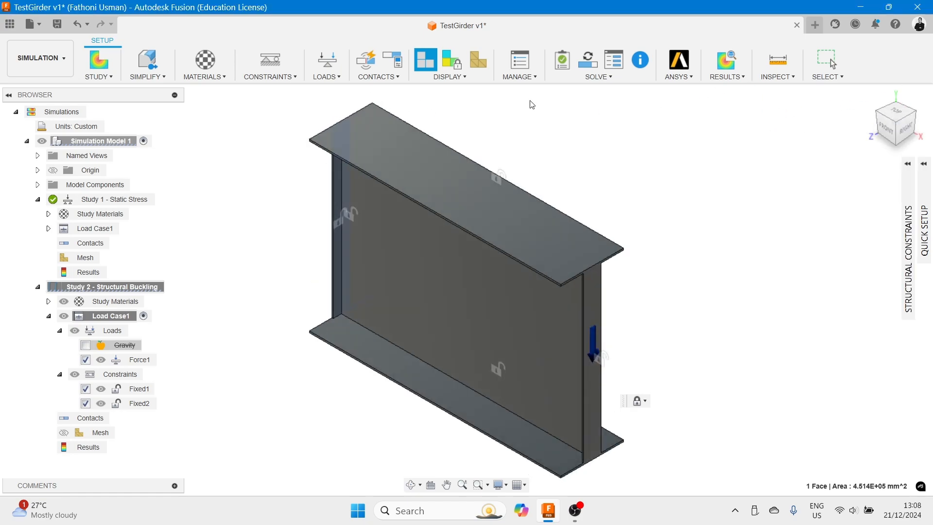
- Solve the Structural Buckling study and view its buckling mode displacement result
{"action": "left_click", "coordinate": [594, 66]}
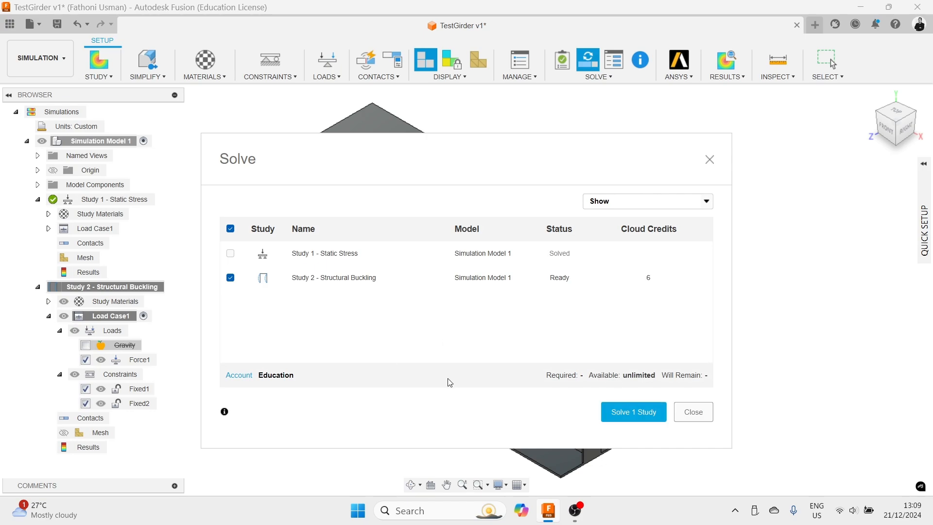
{"action": "left_click", "coordinate": [629, 412]}
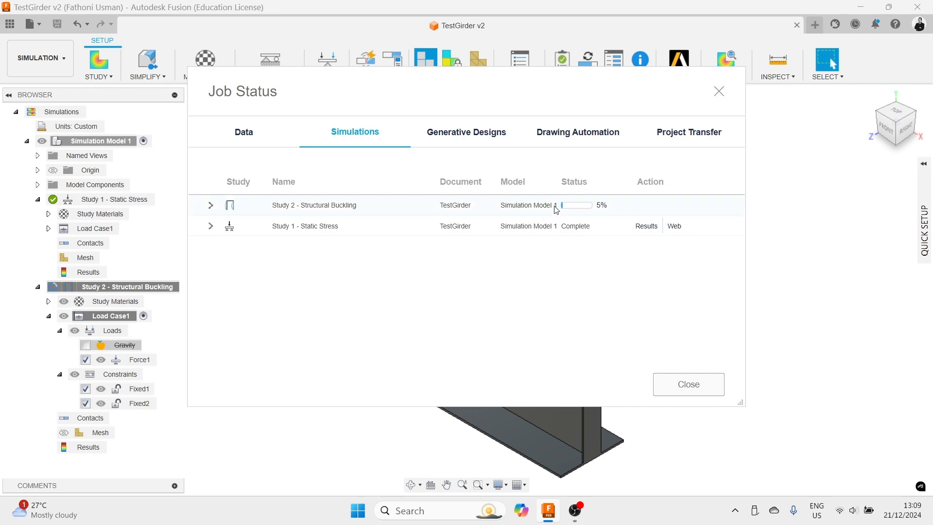
{"action": "mouse_move", "coordinate": [568, 215]}
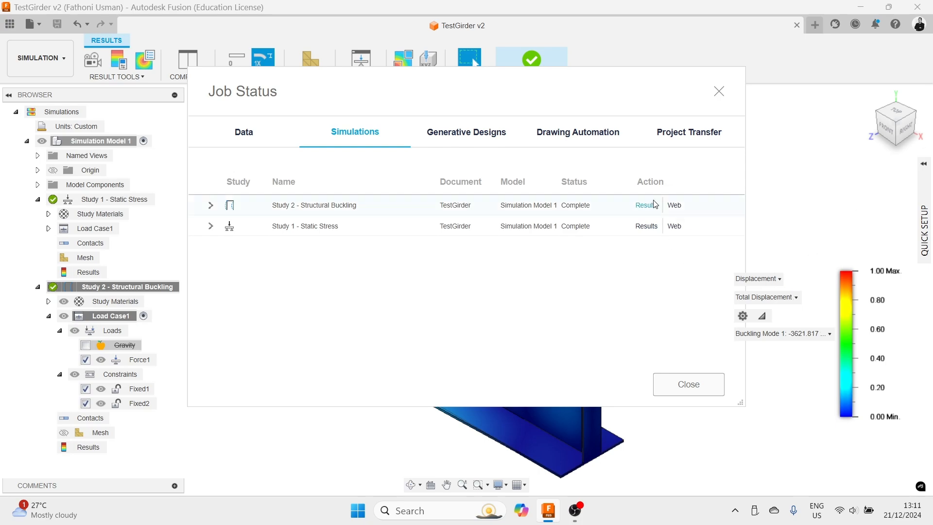
{"action": "left_click", "coordinate": [698, 386]}
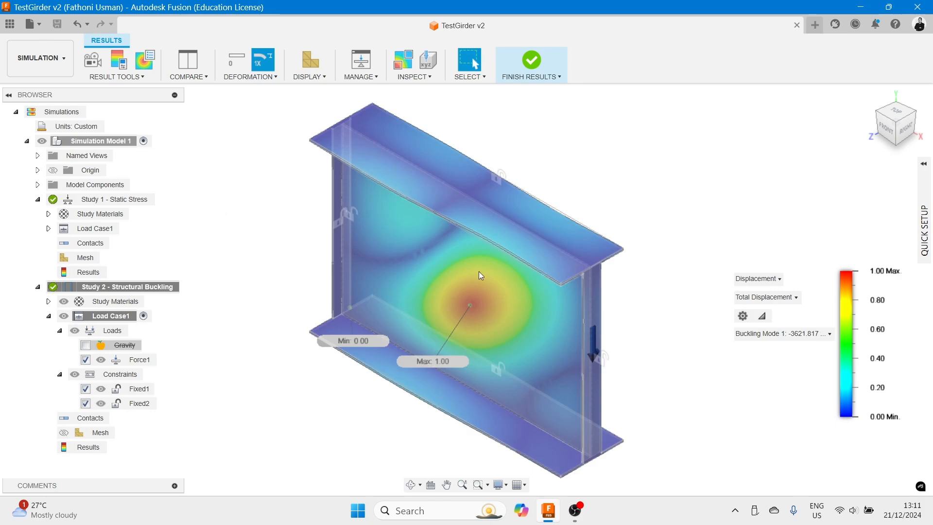
{"action": "scroll", "coordinate": [479, 307], "scroll_direction": "down", "scroll_amount": 5}
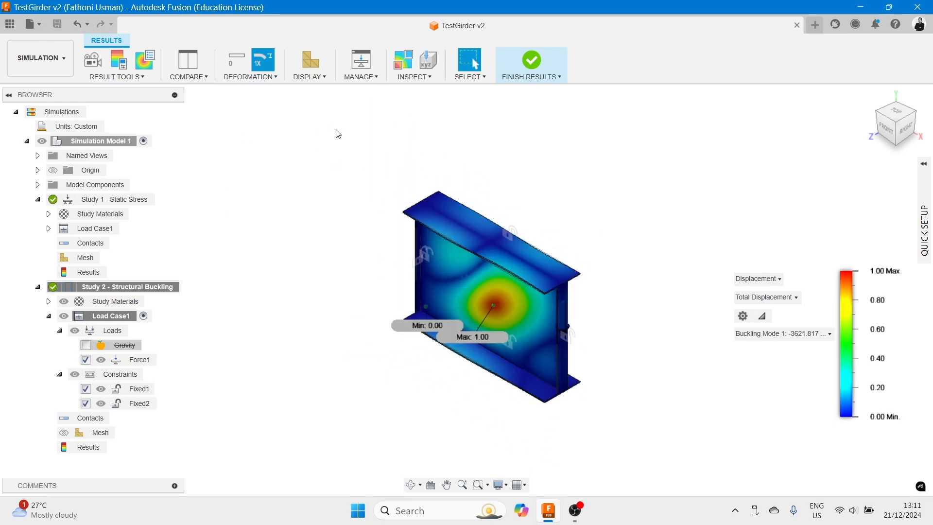
- Turn on the mesh display over the buckling mode displacement result
{"action": "left_click", "coordinate": [314, 64]}
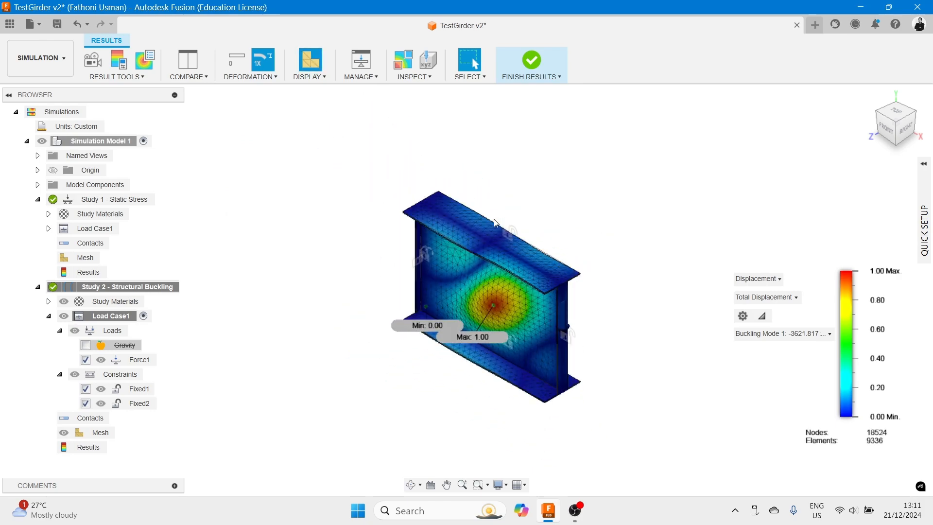
{"action": "left_click", "coordinate": [314, 65]}
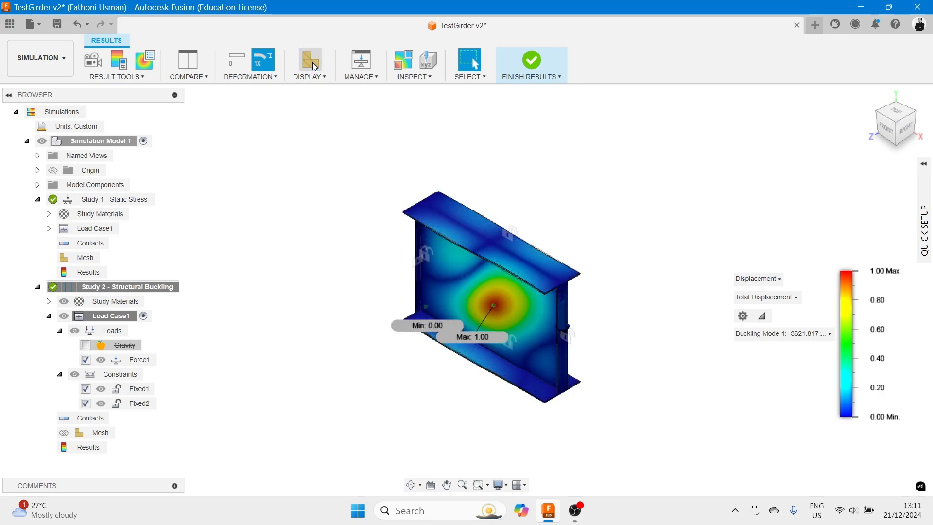
{"action": "left_click", "coordinate": [311, 65]}
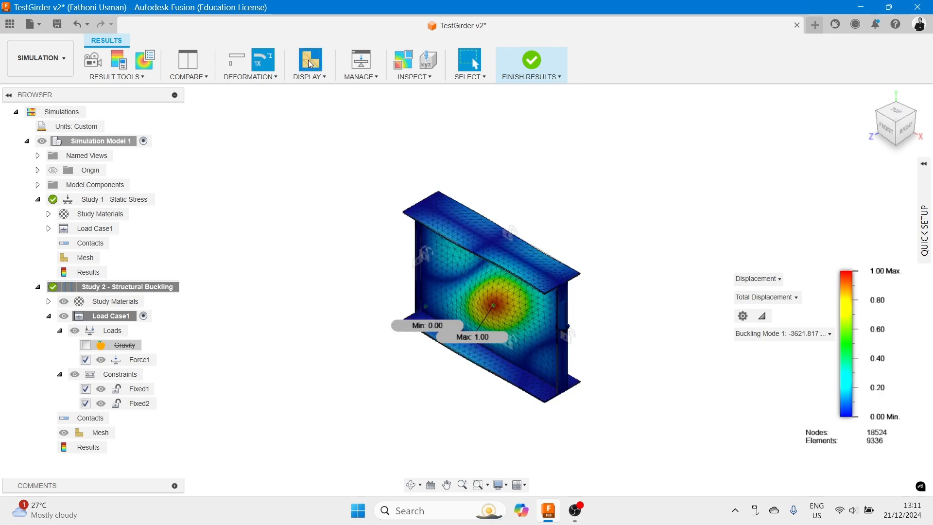
{"action": "left_click", "coordinate": [311, 65]}
{"action": "left_click", "coordinate": [311, 64]}
{"action": "scroll", "coordinate": [621, 308], "scroll_direction": "up", "scroll_amount": 2}
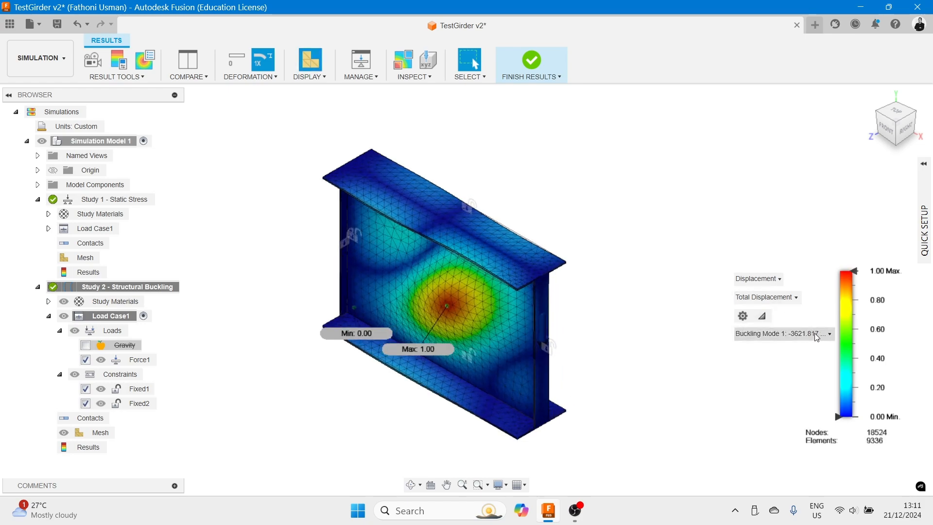
- Switch the displayed result to Buckling Mode 2
{"action": "left_click", "coordinate": [829, 334]}
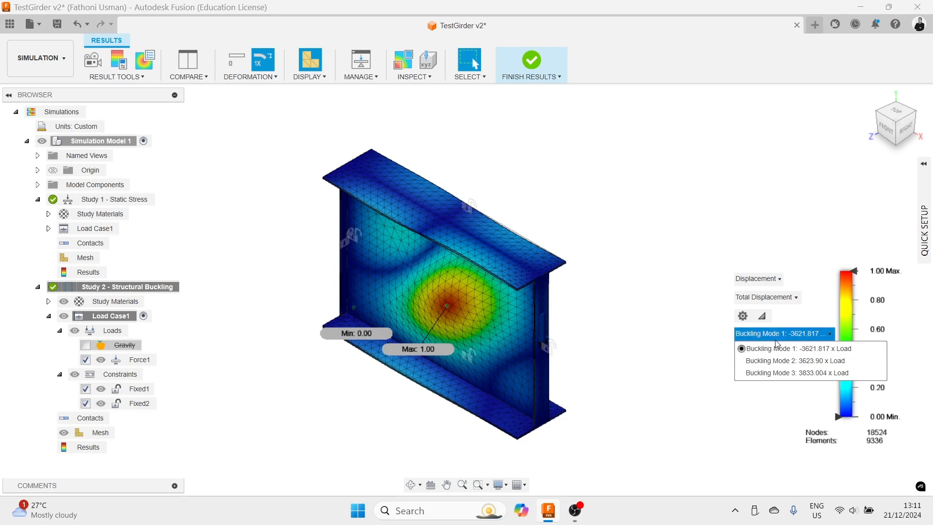
{"action": "left_click", "coordinate": [775, 354]}
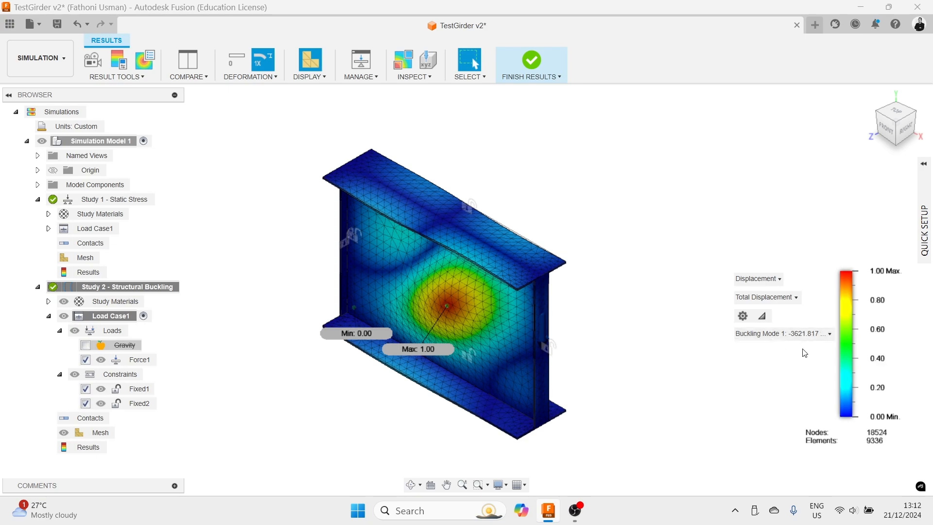
{"action": "left_click", "coordinate": [797, 334]}
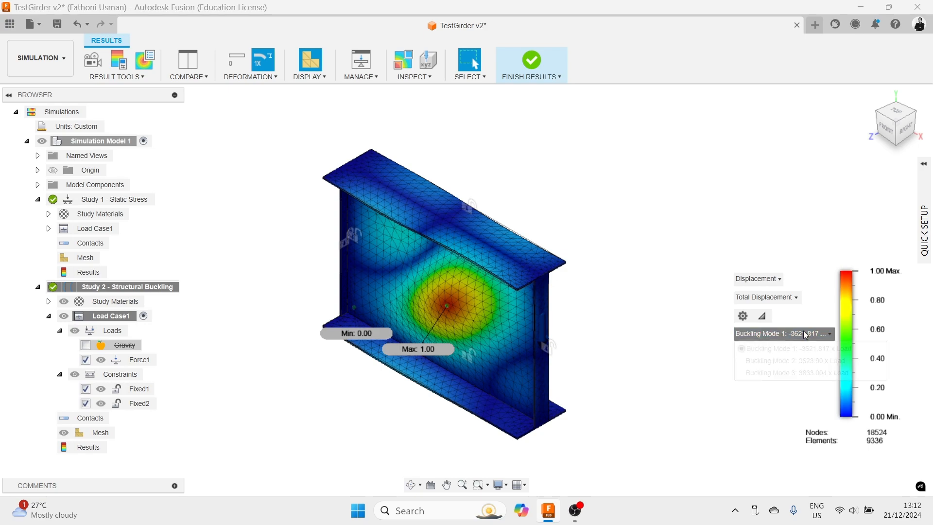
{"action": "left_click", "coordinate": [787, 361]}
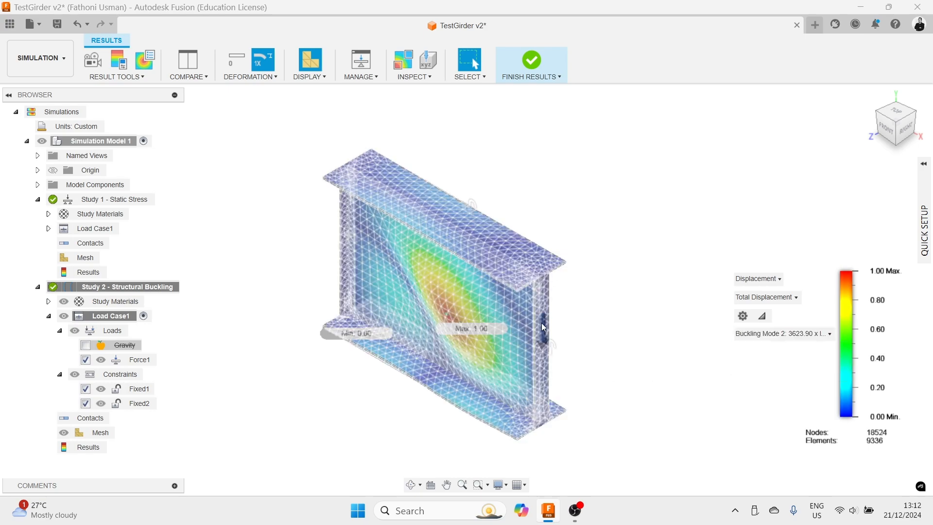
- Examine the Buckling Mode 2 deformed shape from several angles, including translucent display
{"action": "left_click", "coordinate": [307, 69]}
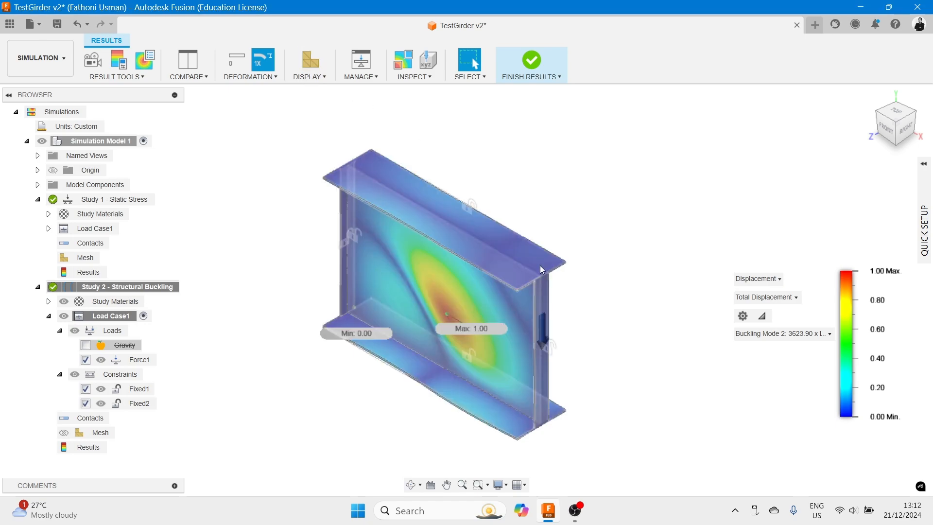
{"action": "scroll", "coordinate": [598, 272], "scroll_direction": "down", "scroll_amount": 2}
{"action": "middle_click_drag", "start_coordinate": [600, 272], "coordinate": [609, 258]}
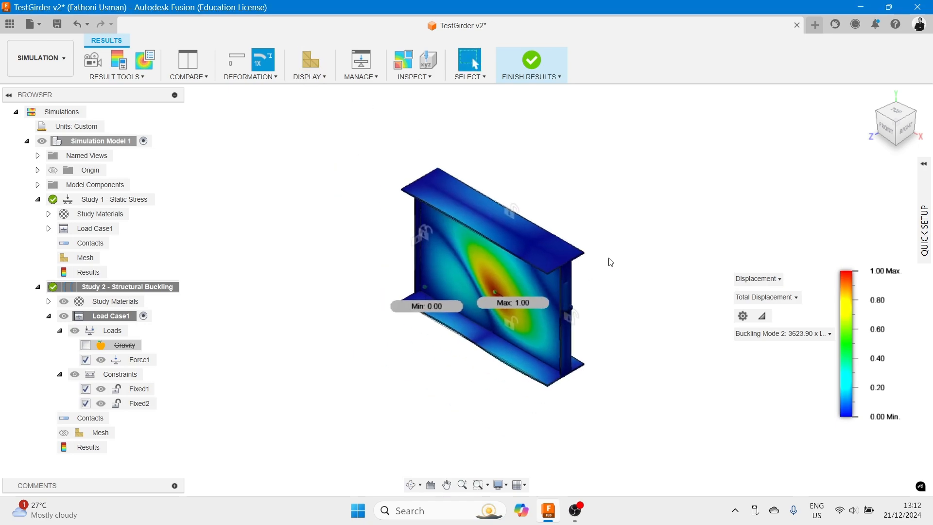
{"action": "left_click", "coordinate": [413, 76]}
{"action": "left_click", "coordinate": [425, 90]}
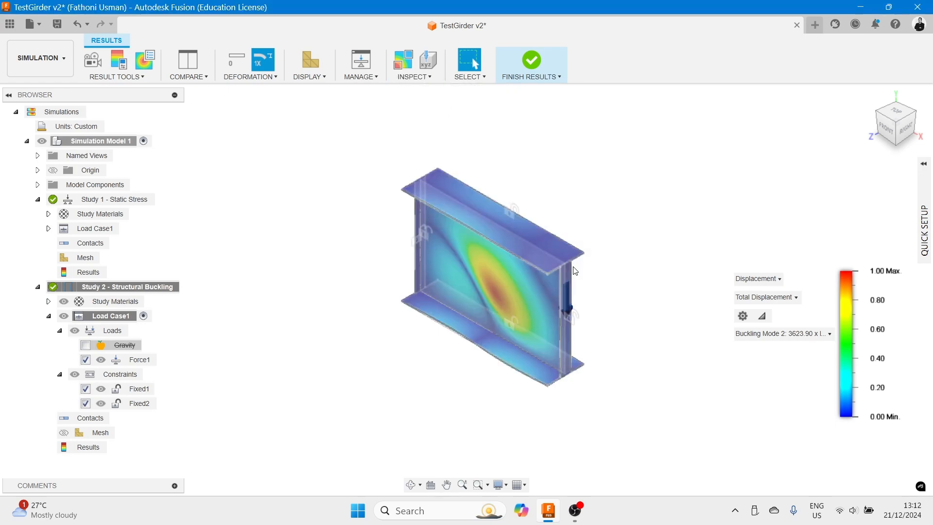
{"action": "middle_click_drag", "start_coordinate": [590, 259], "coordinate": [617, 262], "text": "shift"}
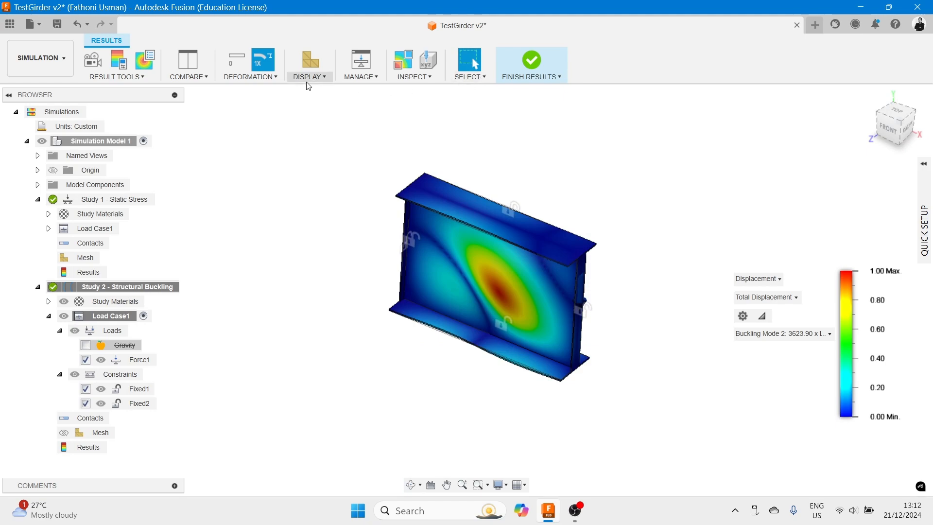
{"action": "scroll", "coordinate": [547, 214], "scroll_direction": "up", "scroll_amount": 3}
{"action": "mouse_move", "coordinate": [550, 216]}
{"action": "middle_mouse_down"}
{"action": "mouse_move", "coordinate": [575, 143]}
{"action": "mouse_move", "coordinate": [619, 151]}
{"action": "mouse_move", "coordinate": [576, 148]}
{"action": "middle_mouse_up"}
{"action": "scroll", "coordinate": [576, 148], "scroll_direction": "up", "scroll_amount": 2}
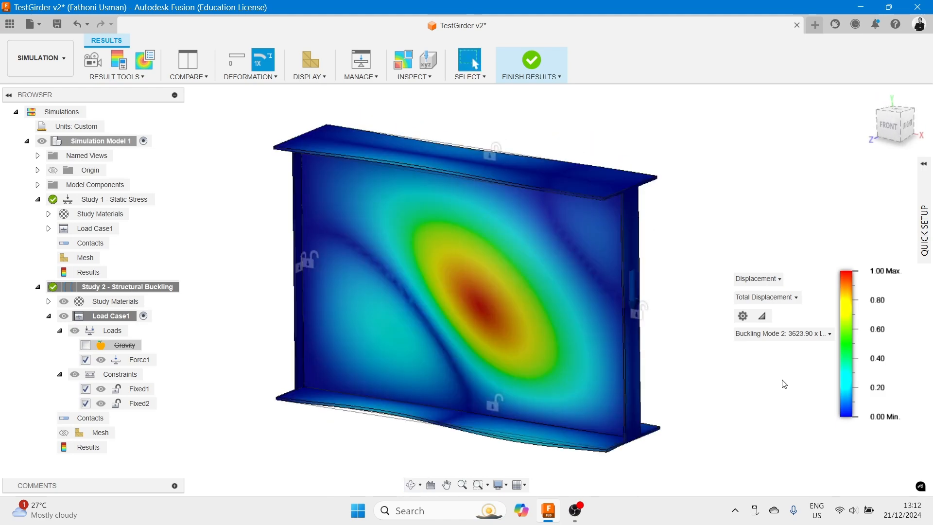
- Switch the displayed result to Buckling Mode 3
{"action": "left_click", "coordinate": [807, 335]}
{"action": "left_click", "coordinate": [804, 375]}
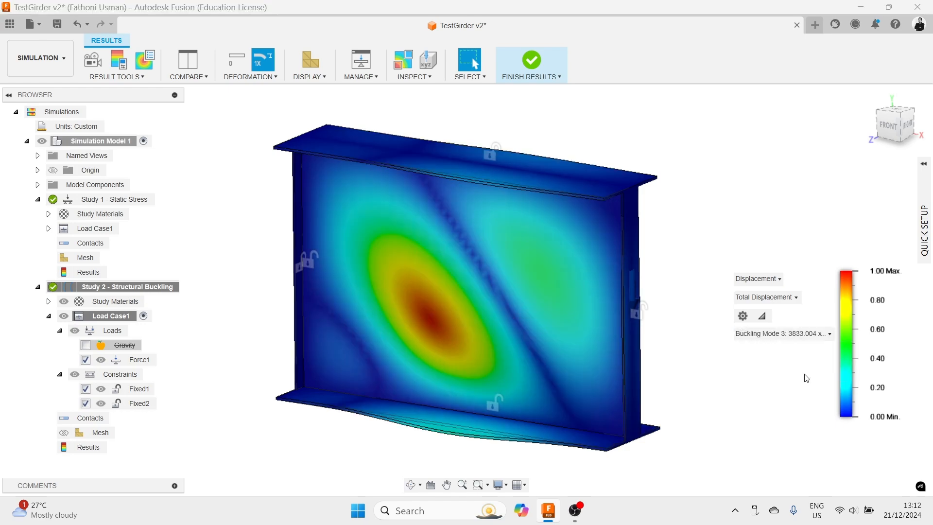
{"action": "scroll", "coordinate": [631, 369], "scroll_direction": "down", "scroll_amount": 3}
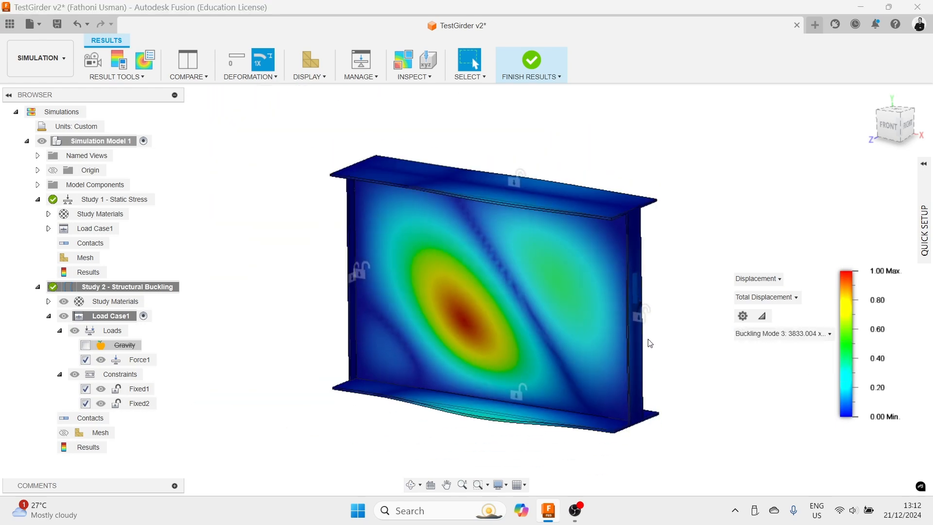
{"action": "left_click", "coordinate": [796, 335]}
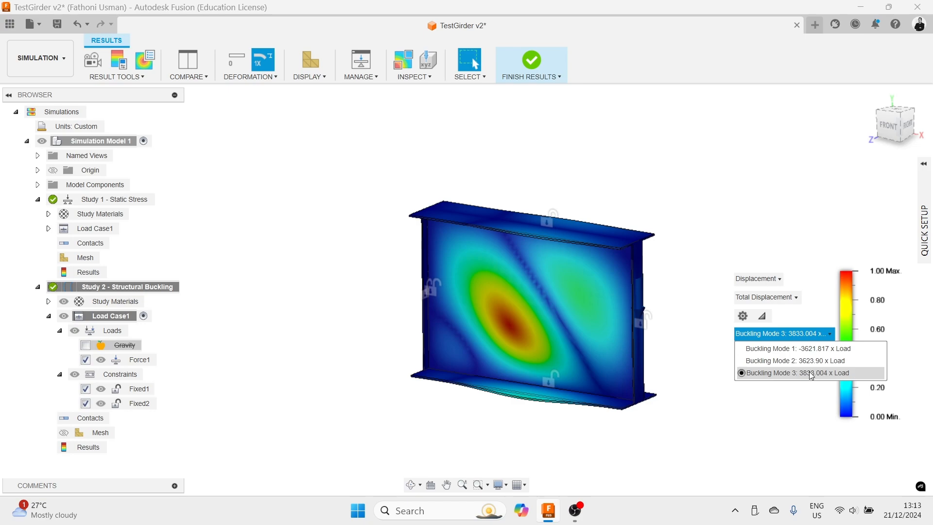
{"action": "left_click", "coordinate": [798, 461]}
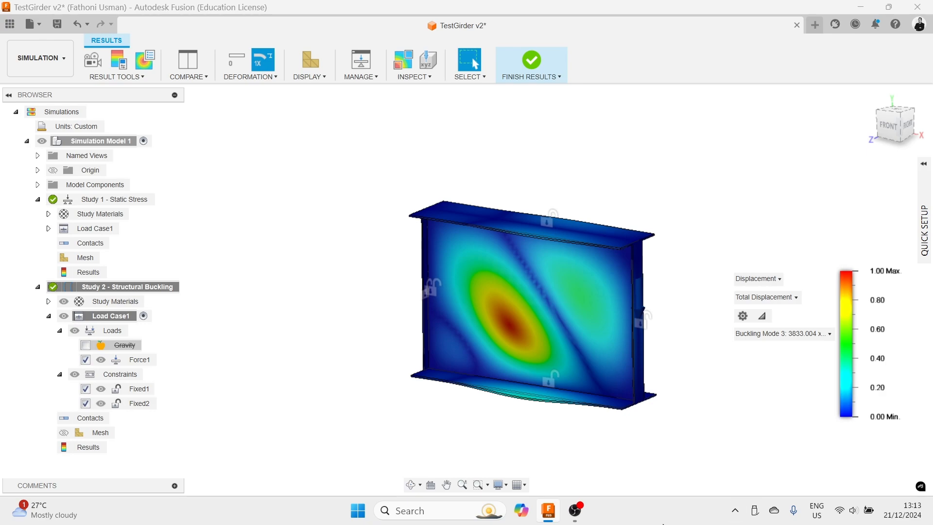
- Inspect the Mode 3 deformation of the web and bottom flange up close from different angles
{"action": "middle_click_drag", "start_coordinate": [556, 427], "coordinate": [531, 402], "text": "shift"}
{"action": "scroll", "coordinate": [530, 389], "scroll_direction": "up", "scroll_amount": 3}
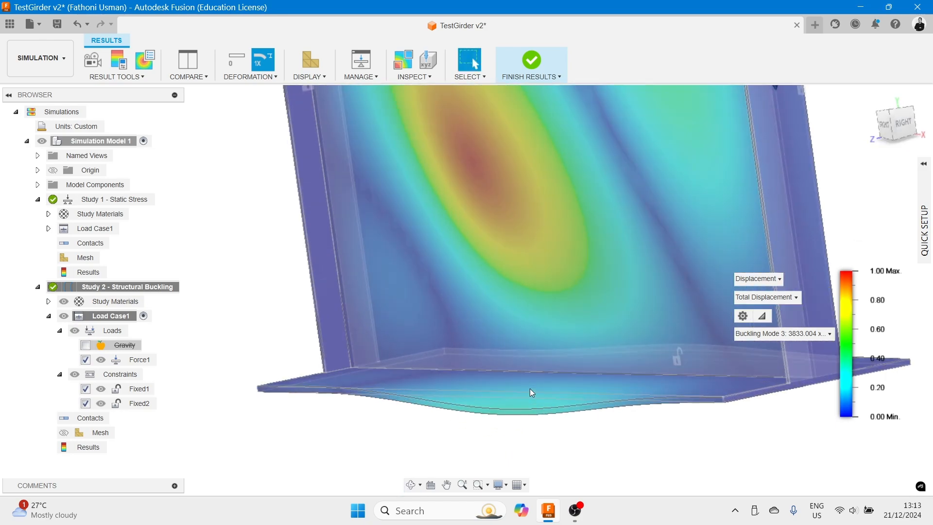
{"action": "scroll", "coordinate": [529, 388], "scroll_direction": "down", "scroll_amount": 4}
{"action": "middle_click_drag", "start_coordinate": [533, 404], "coordinate": [518, 396], "text": "shift"}
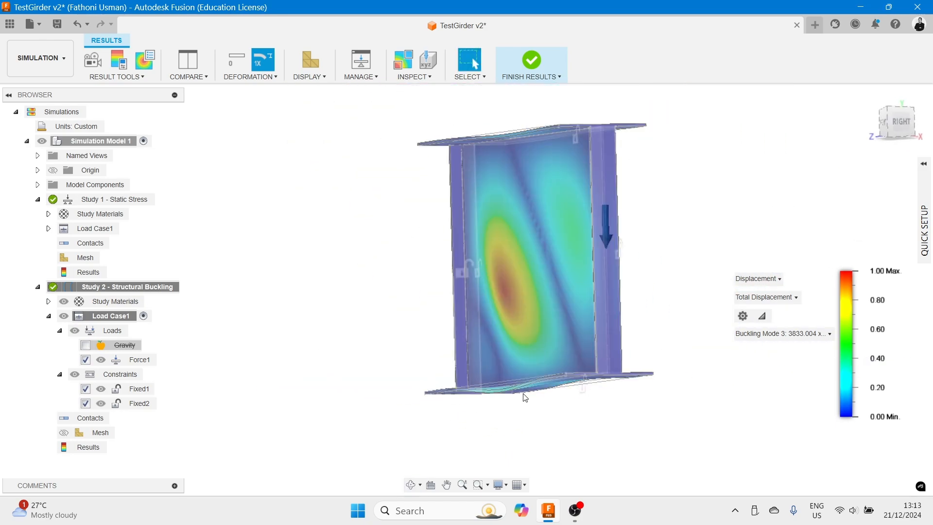
{"action": "scroll", "coordinate": [549, 378], "scroll_direction": "up", "scroll_amount": 5}
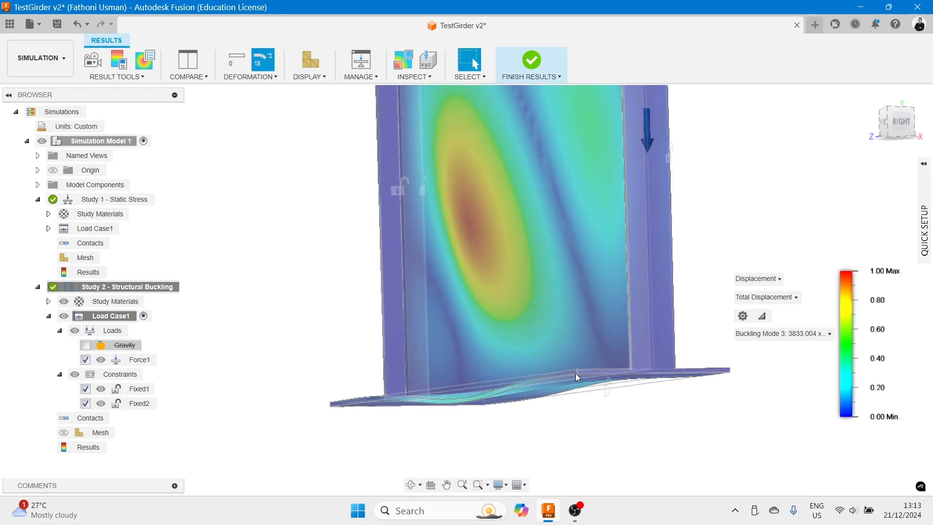
{"action": "middle_click_drag", "start_coordinate": [573, 374], "coordinate": [573, 374], "text": "shift"}
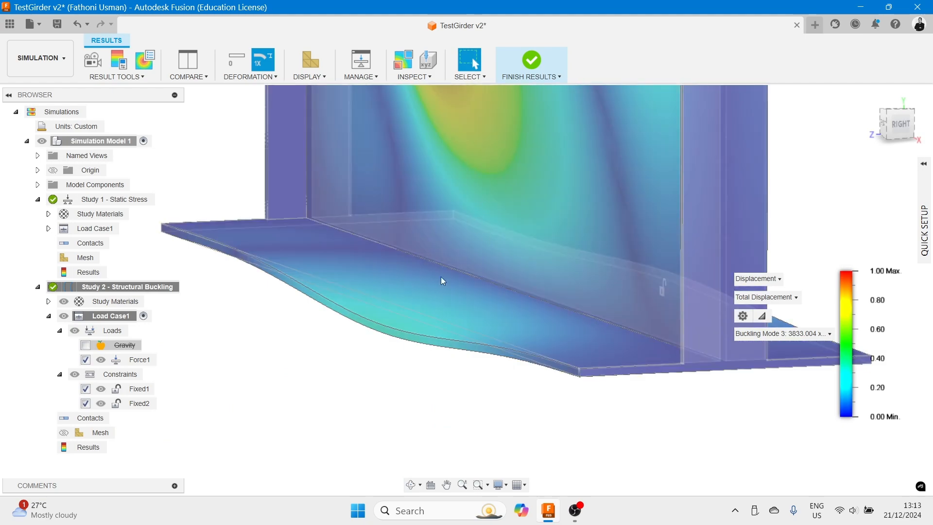
{"action": "scroll", "coordinate": [366, 321], "scroll_direction": "up", "scroll_amount": 5}
{"action": "scroll", "coordinate": [409, 302], "scroll_direction": "down", "scroll_amount": 5}
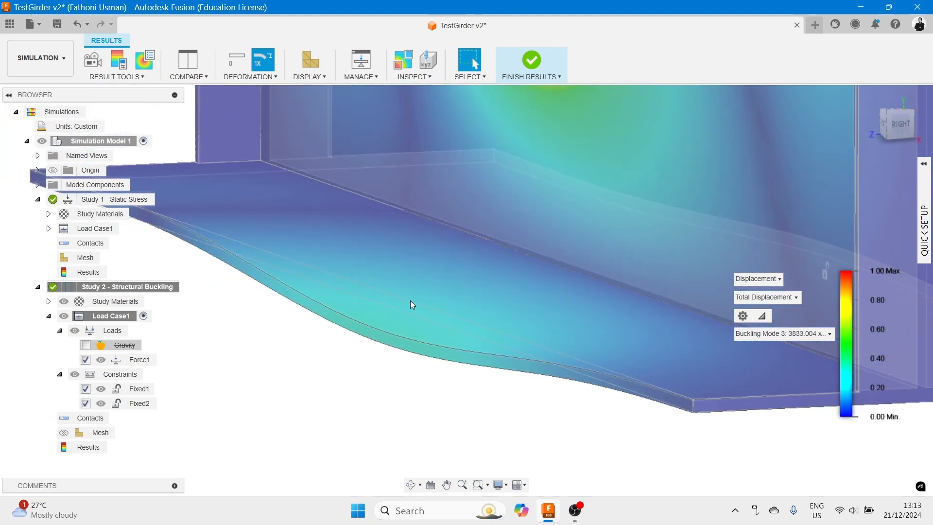
{"action": "scroll", "coordinate": [506, 326], "scroll_direction": "down", "scroll_amount": 3}
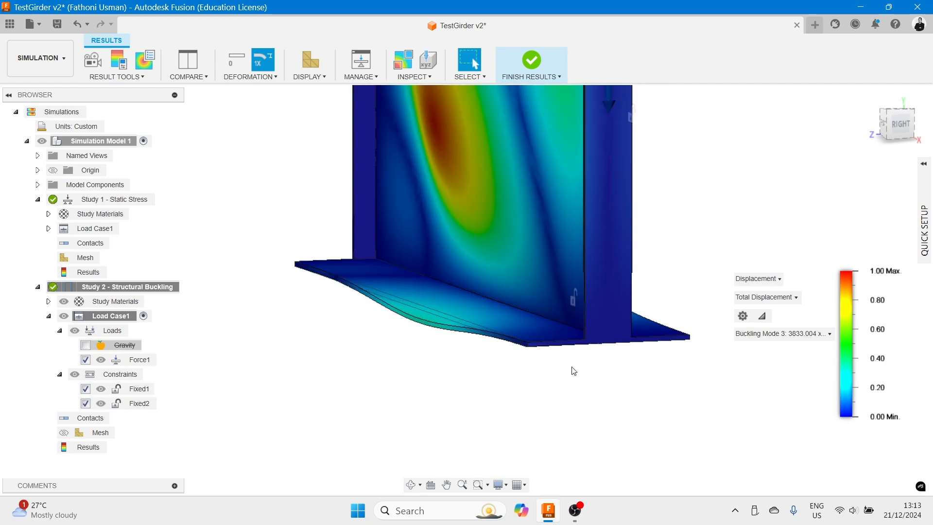
{"action": "scroll", "coordinate": [540, 350], "scroll_direction": "up", "scroll_amount": 5}
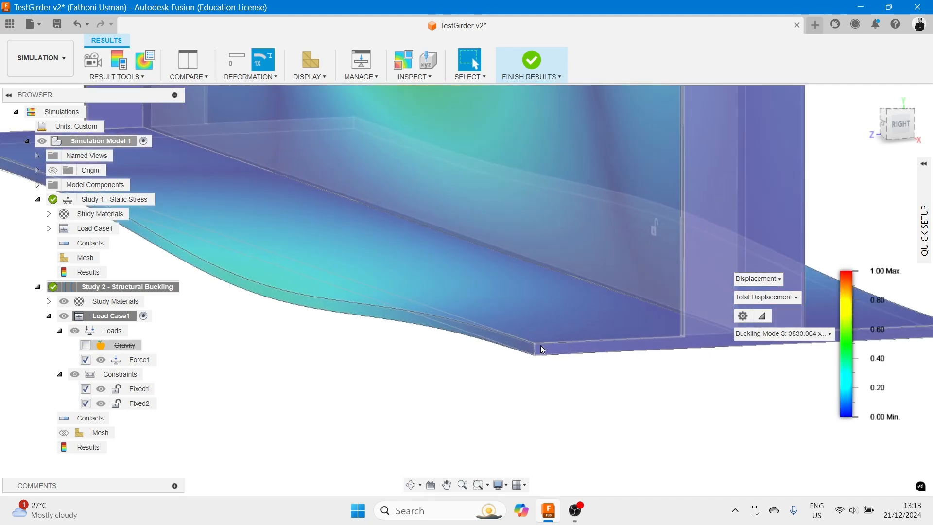
{"action": "scroll", "coordinate": [543, 349], "scroll_direction": "down", "scroll_amount": 8}
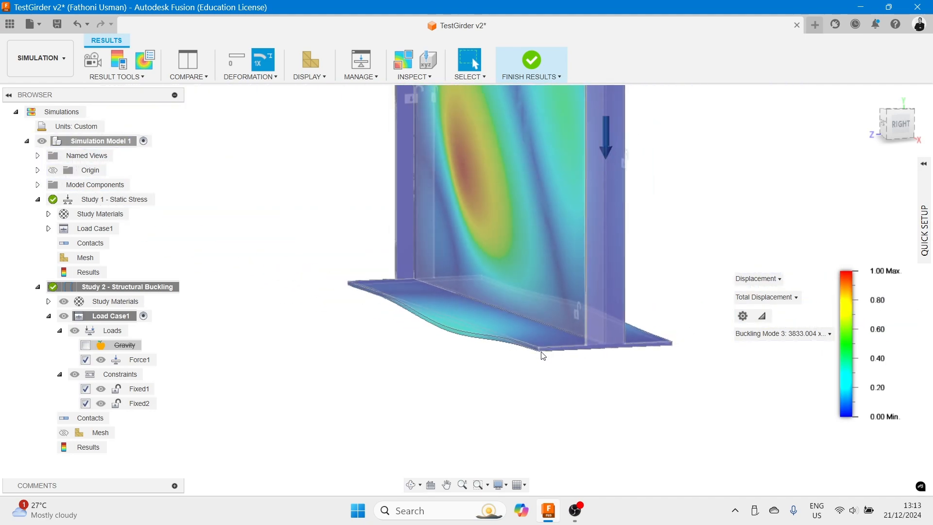
{"action": "scroll", "coordinate": [543, 356], "scroll_direction": "down", "scroll_amount": 3}
{"action": "middle_click_drag", "start_coordinate": [516, 351], "coordinate": [522, 356], "text": "shift"}
{"action": "middle_click_drag", "start_coordinate": [360, 276], "coordinate": [371, 327]}
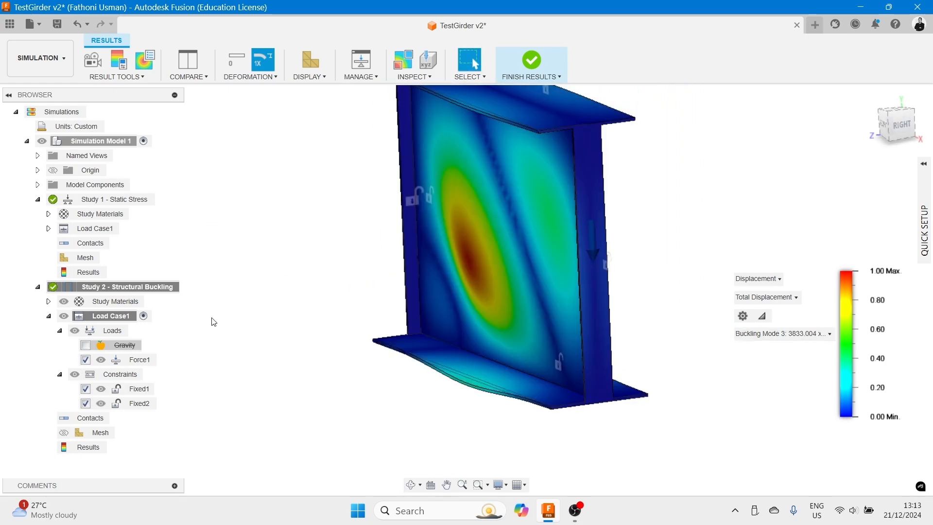
- Clone Study 2 and change the new Study 3's type to Nonlinear Static Stress
{"action": "right_click", "coordinate": [94, 291]}
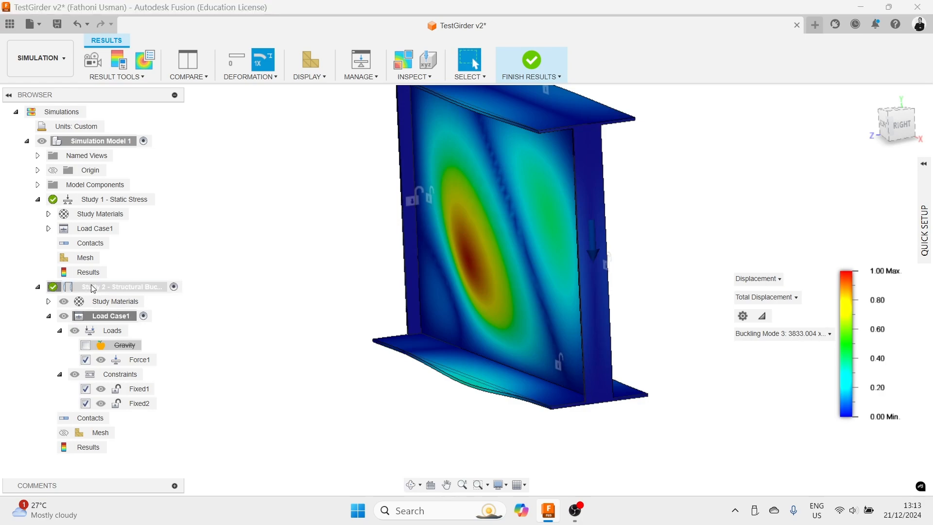
{"action": "left_click", "coordinate": [116, 295]}
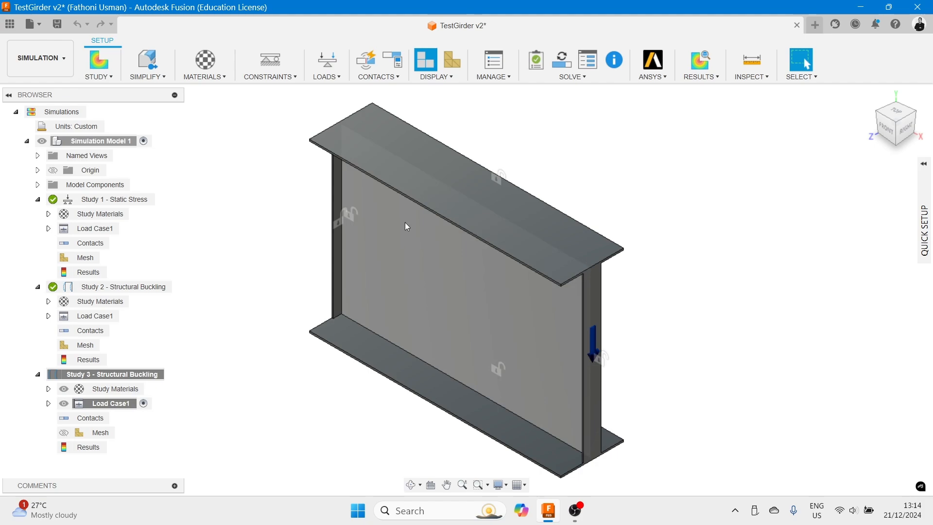
{"action": "right_click", "coordinate": [59, 376]}
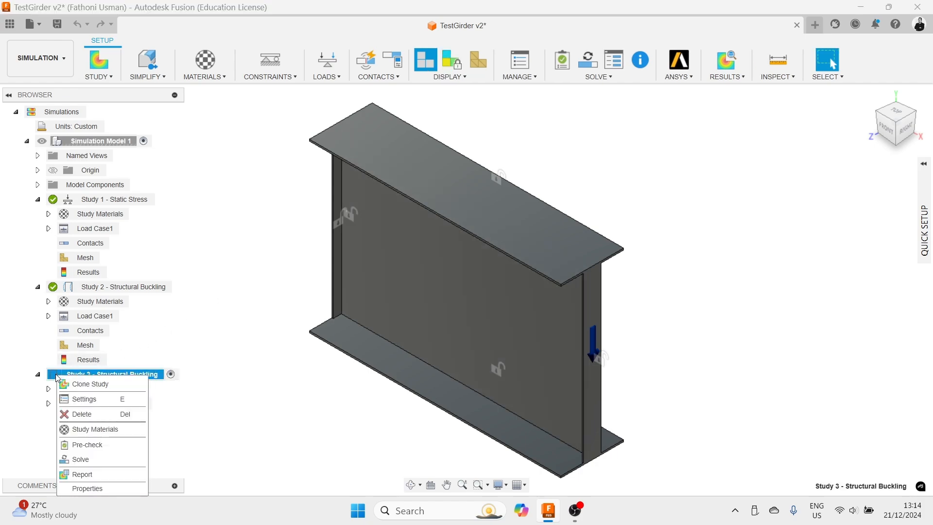
{"action": "left_click", "coordinate": [84, 398]}
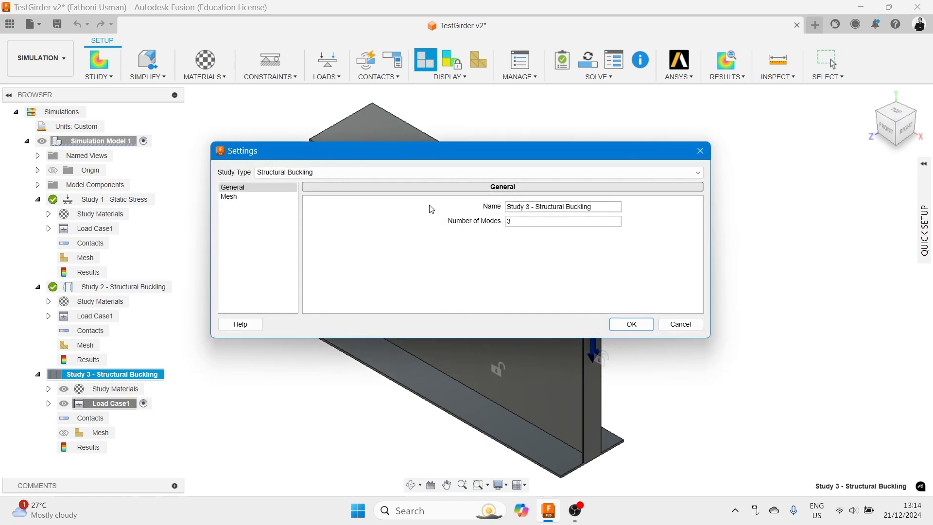
{"action": "left_click", "coordinate": [298, 173]}
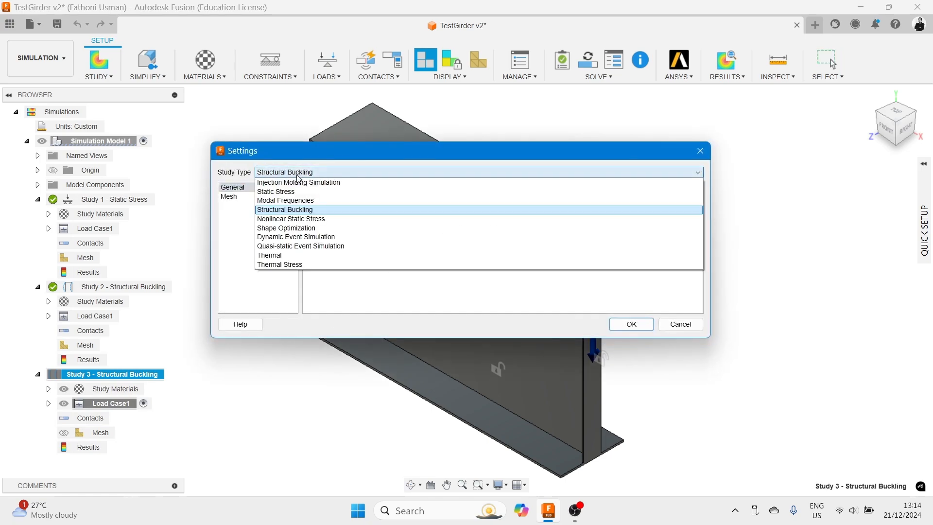
{"action": "left_click", "coordinate": [294, 219]}
{"action": "left_click", "coordinate": [632, 325]}
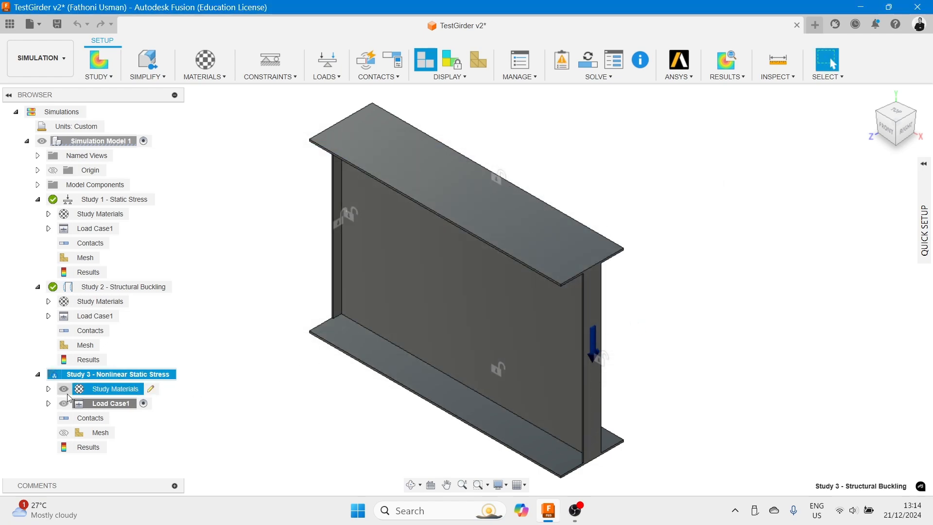
- Open Study 3's settings and select its Number of Steps value for editing
{"action": "right_click", "coordinate": [67, 378]}
{"action": "left_click", "coordinate": [82, 403]}
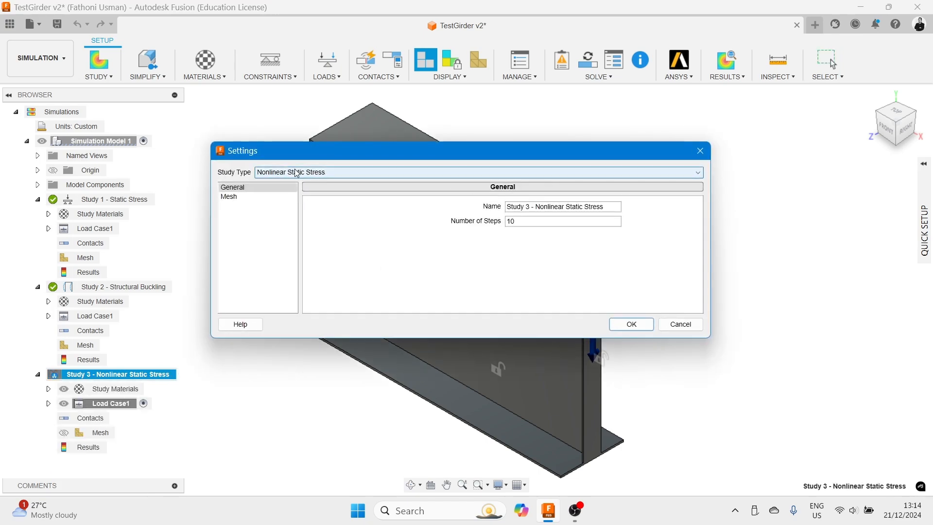
{"action": "left_click_drag", "start_coordinate": [515, 221], "coordinate": [505, 223]}
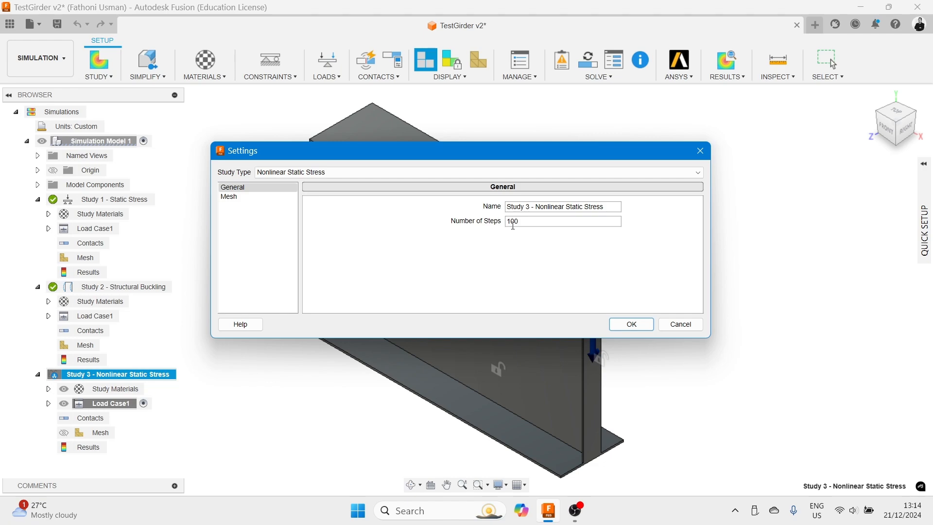
- Close Study 3's settings and set the Force1 load's Fy component to -3300000 N
{"action": "left_click", "coordinate": [632, 325]}
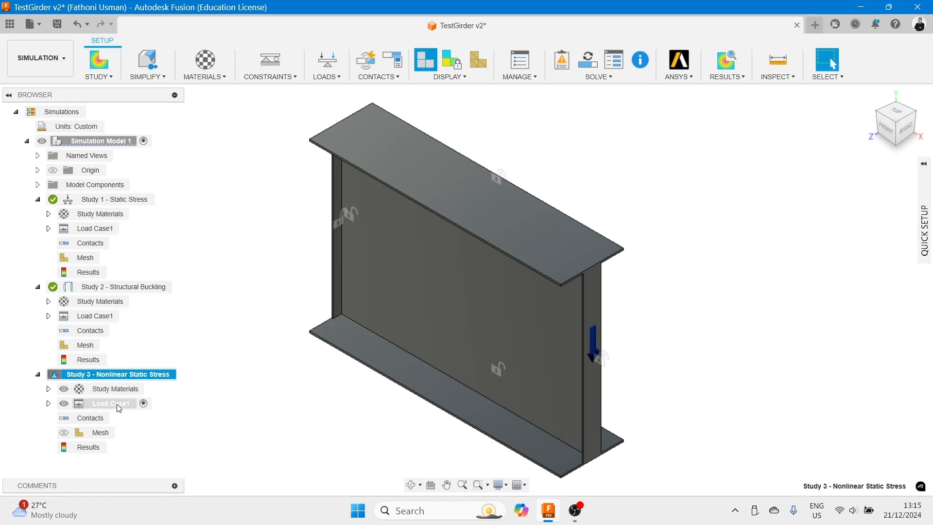
{"action": "left_click", "coordinate": [48, 404]}
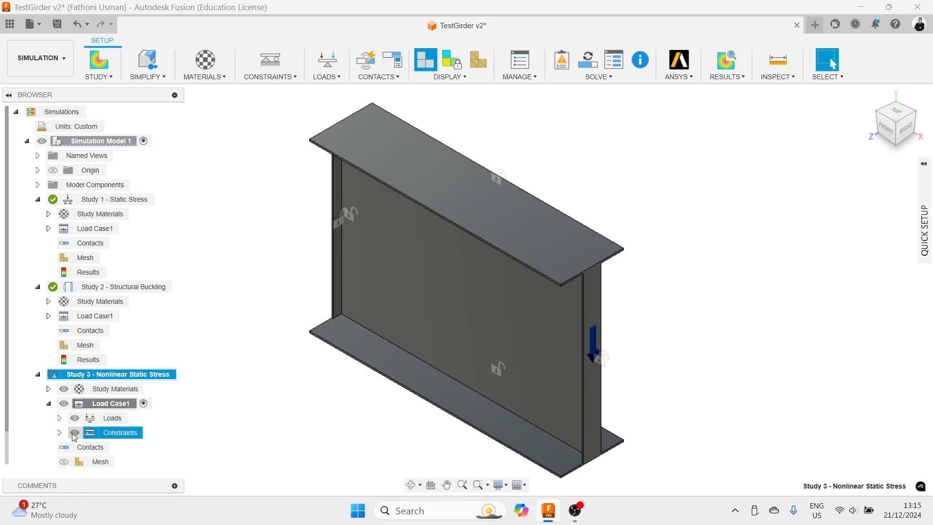
{"action": "left_click", "coordinate": [60, 418]}
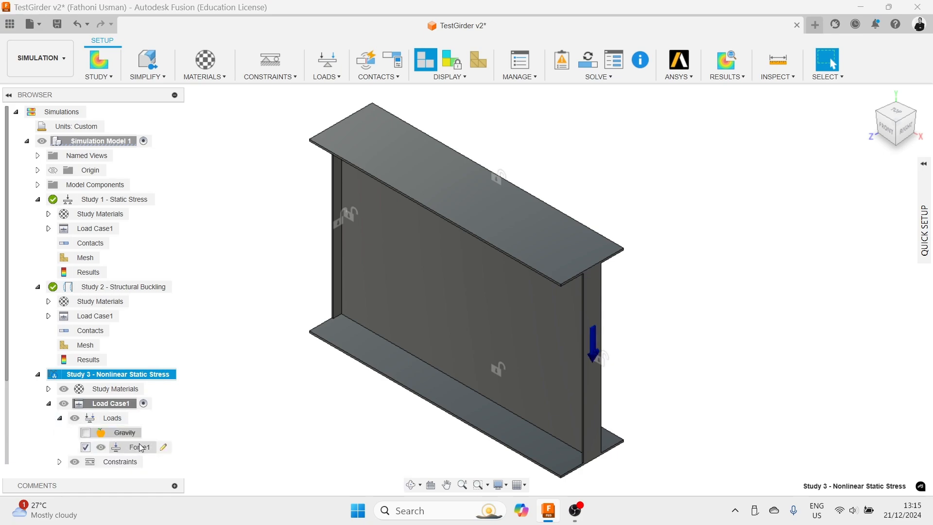
{"action": "double_click", "coordinate": [165, 447]}
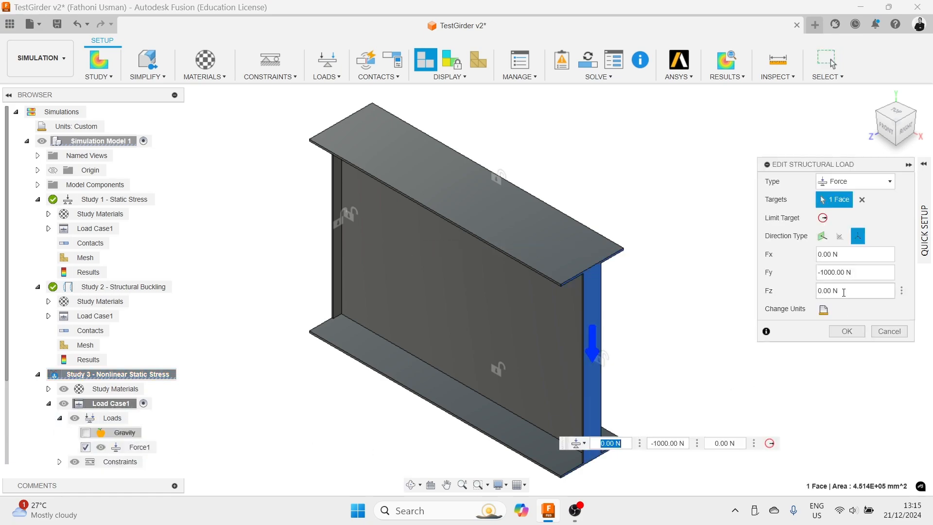
{"action": "left_click", "coordinate": [855, 272]}
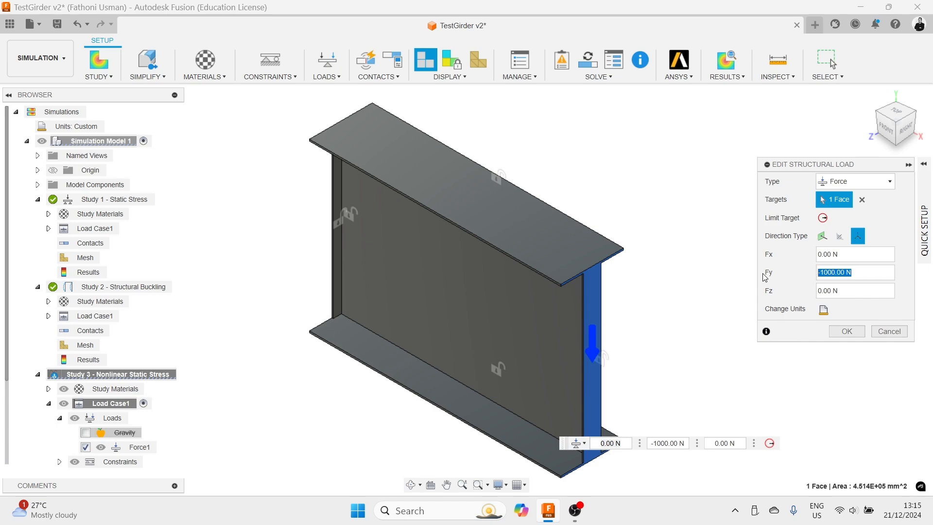
{"action": "type", "text": "3300"}
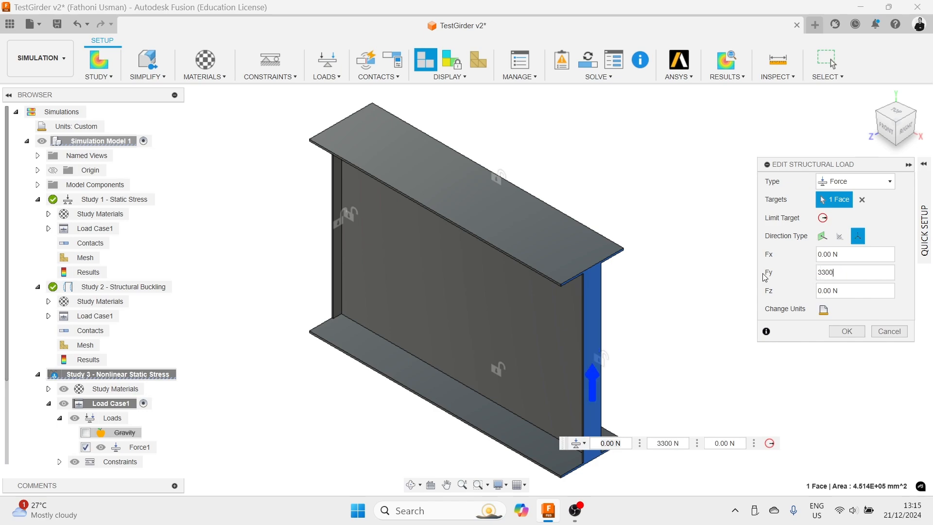
{"action": "type", "text": "000N"}
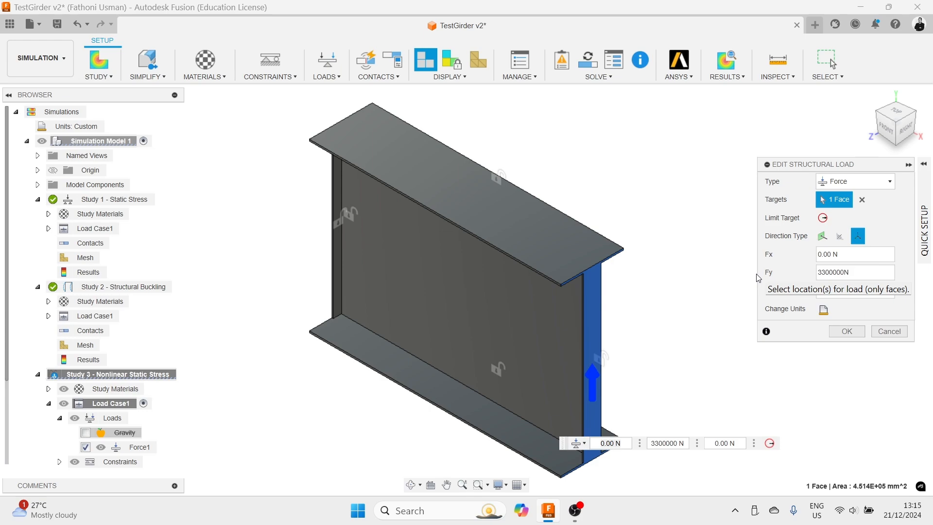
{"action": "left_click", "coordinate": [819, 273]}
{"action": "type", "text": "-"}
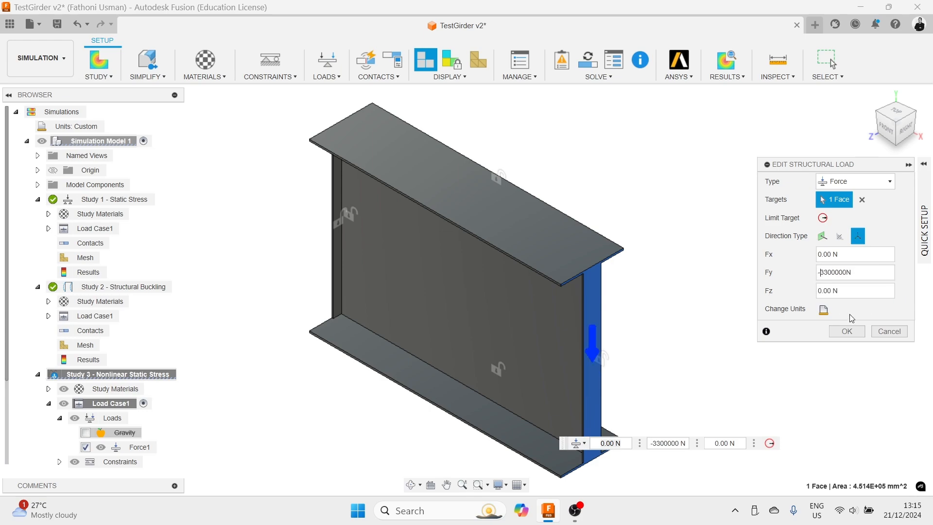
{"action": "left_click", "coordinate": [850, 331]}
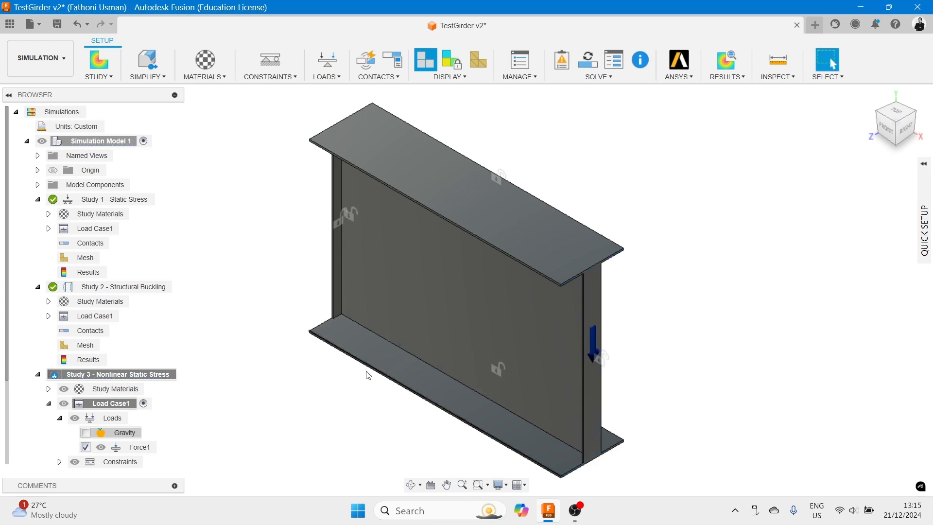
- Change Study 3's study material to Steel - Standard Structural
{"action": "left_click", "coordinate": [49, 389]}
{"action": "left_click", "coordinate": [152, 391]}
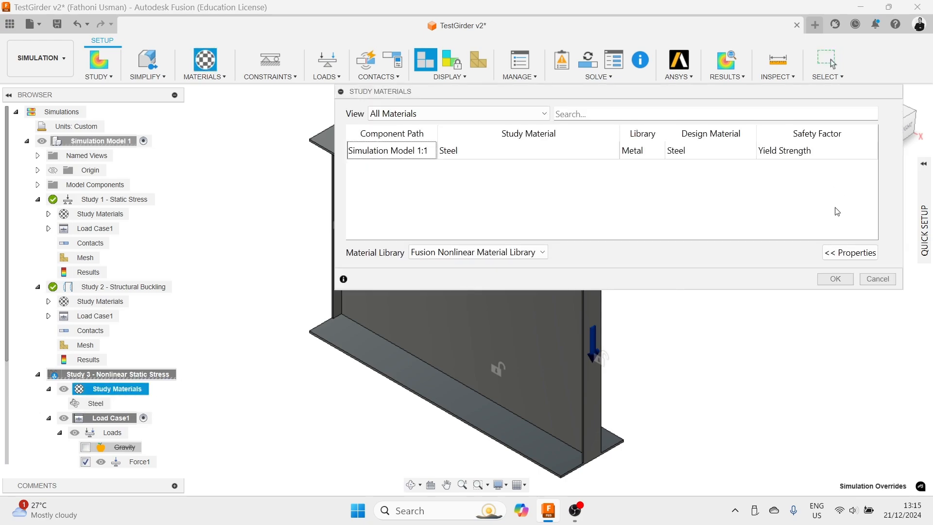
{"action": "left_click", "coordinate": [863, 252]}
{"action": "left_click", "coordinate": [611, 155]}
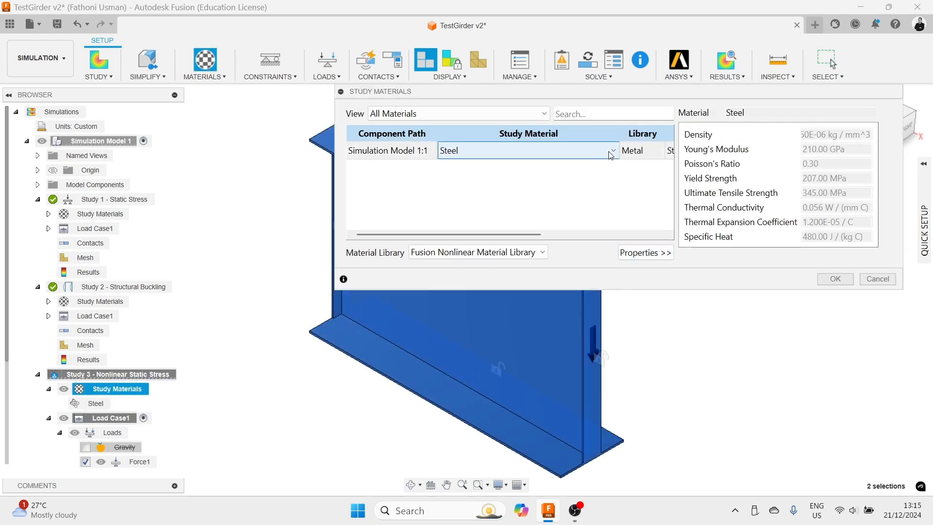
{"action": "left_click", "coordinate": [614, 152]}
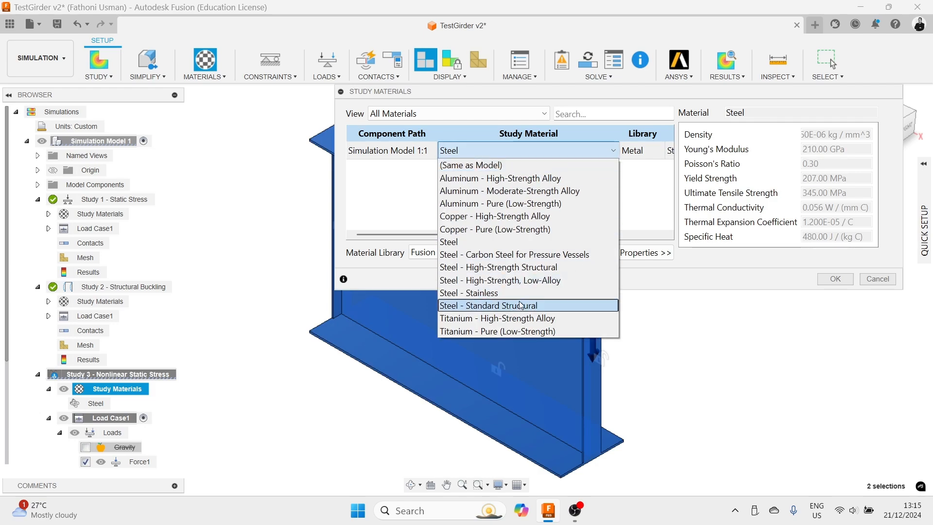
{"action": "left_click", "coordinate": [495, 179]}
{"action": "left_click", "coordinate": [612, 155]}
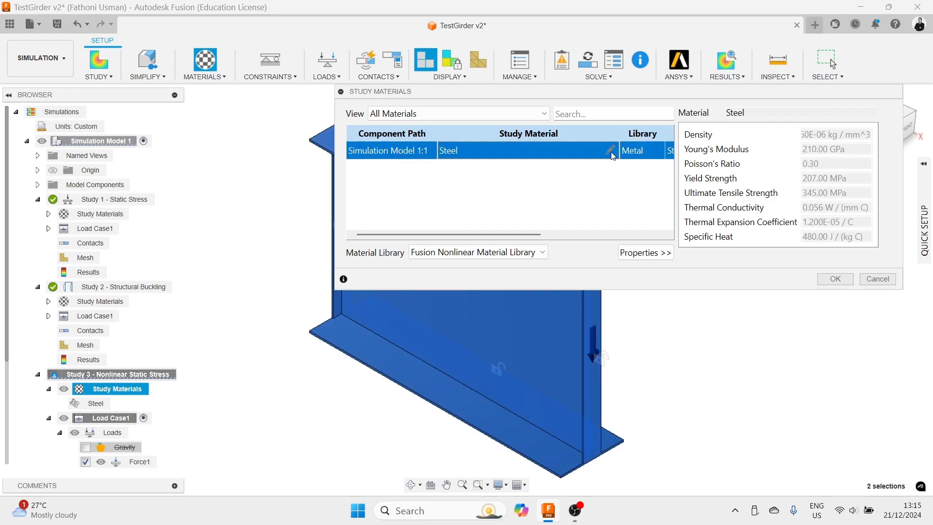
{"action": "left_click", "coordinate": [611, 152]}
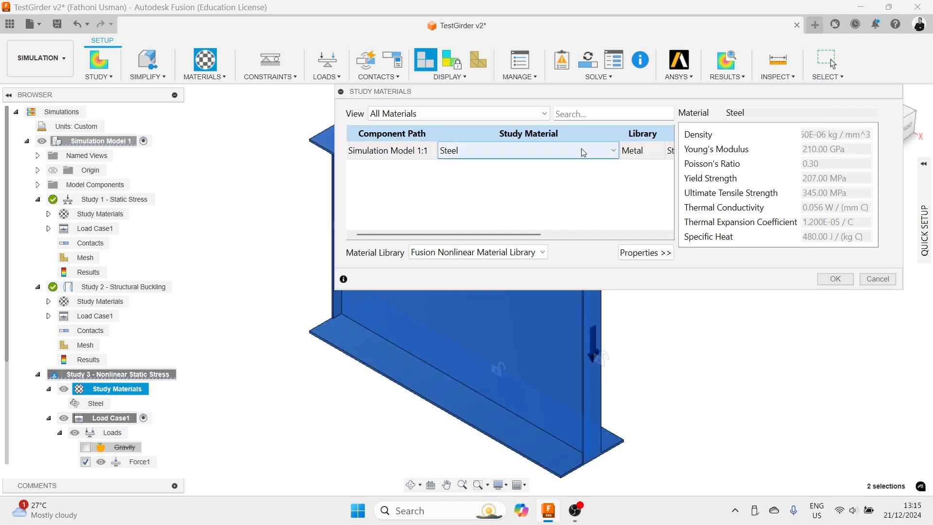
{"action": "left_click", "coordinate": [643, 253]}
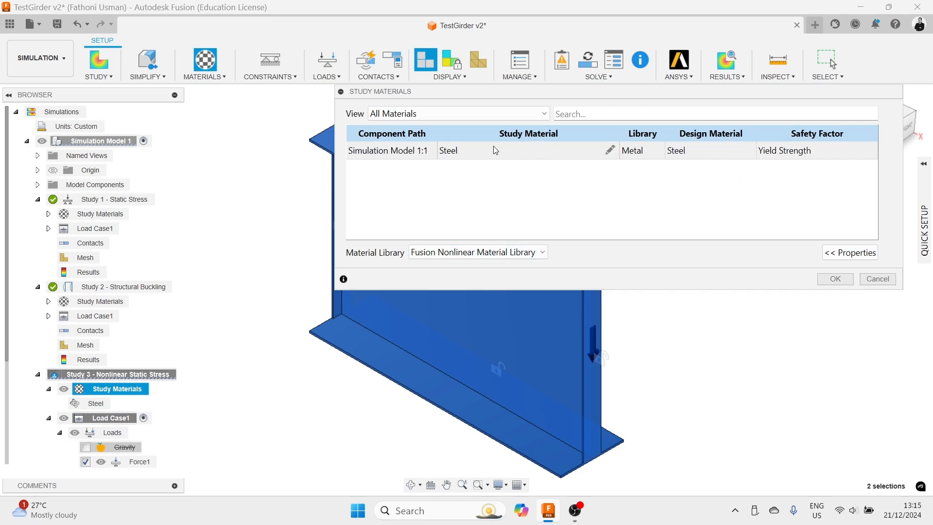
{"action": "left_click", "coordinate": [459, 150]}
{"action": "left_click", "coordinate": [600, 148]}
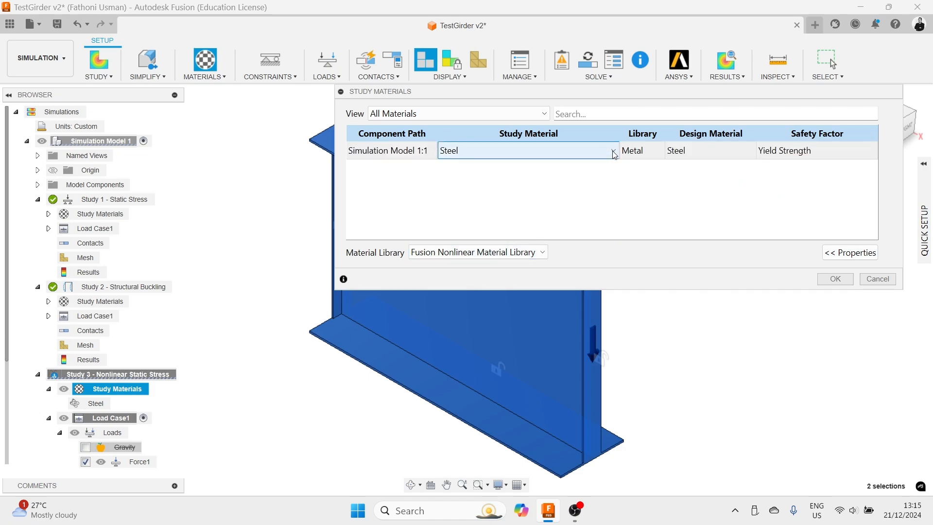
{"action": "left_click", "coordinate": [612, 150]}
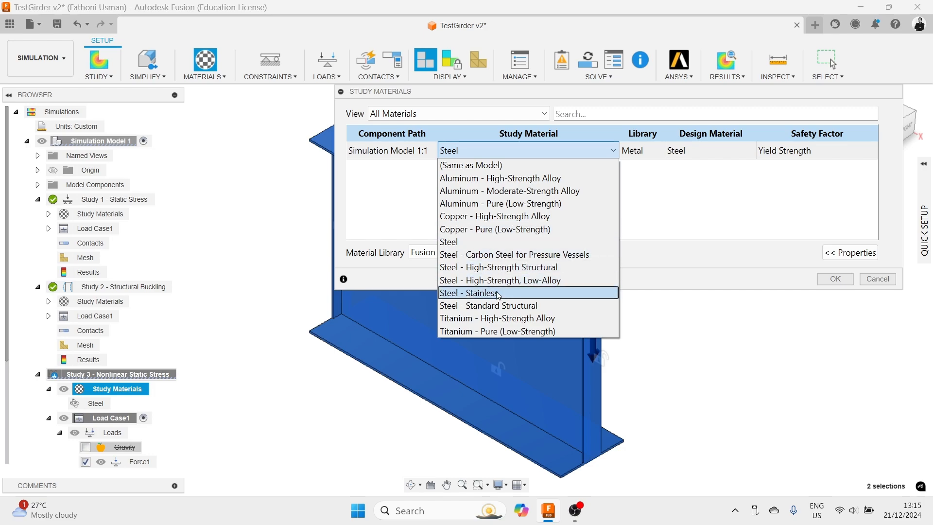
{"action": "left_click", "coordinate": [502, 306]}
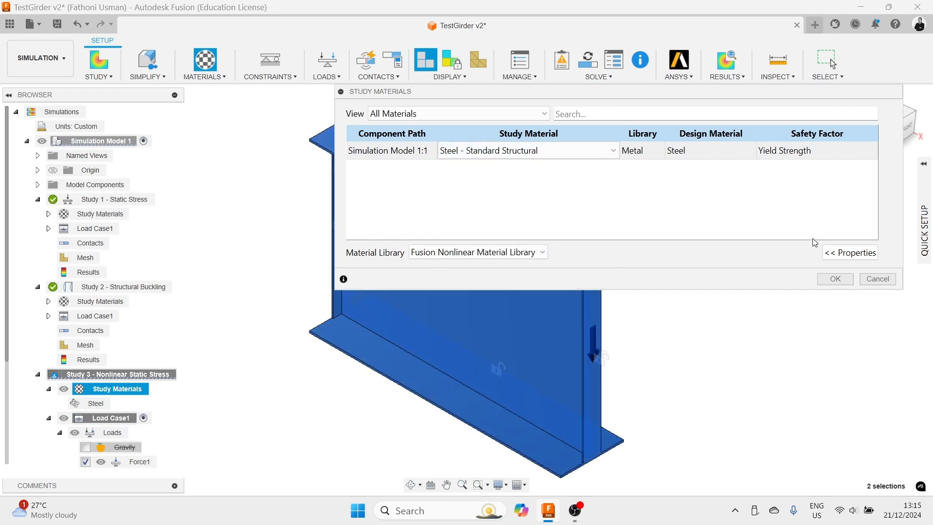
- Open the advanced material properties of Steel - Standard Structural in the Material Browser for editing
{"action": "left_click", "coordinate": [850, 253]}
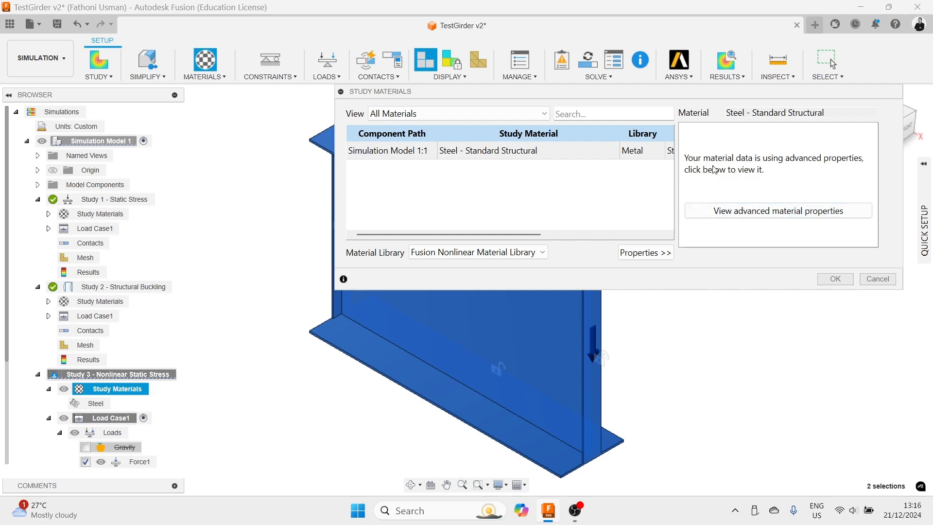
{"action": "left_click", "coordinate": [751, 213]}
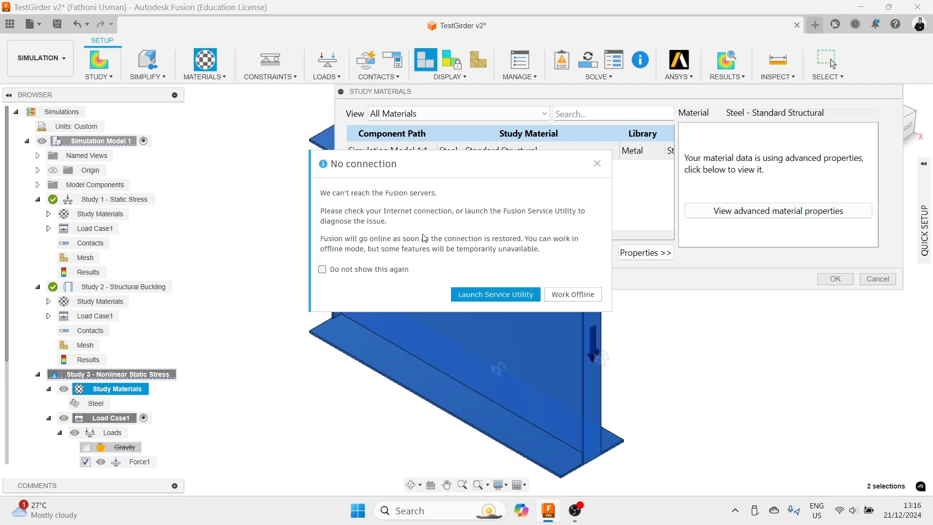
{"action": "left_click", "coordinate": [491, 296]}
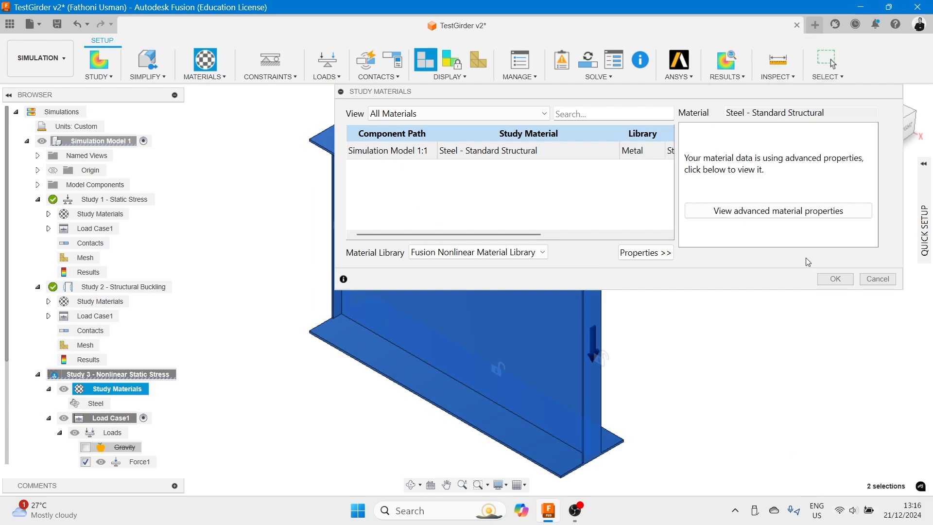
{"action": "left_click", "coordinate": [779, 211]}
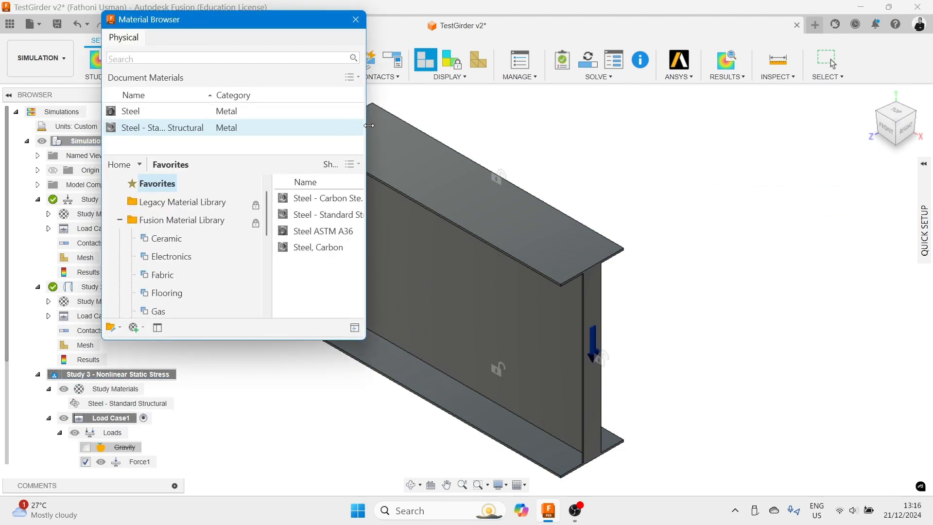
{"action": "left_click_drag", "start_coordinate": [367, 126], "coordinate": [587, 126]}
{"action": "left_click_drag", "start_coordinate": [450, 26], "coordinate": [579, 93]}
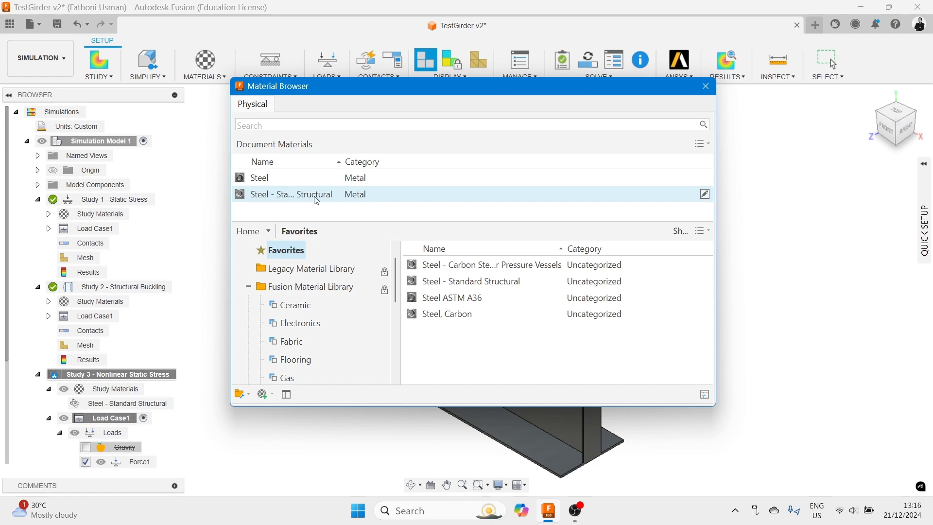
{"action": "left_click_drag", "start_coordinate": [343, 162], "coordinate": [431, 170]}
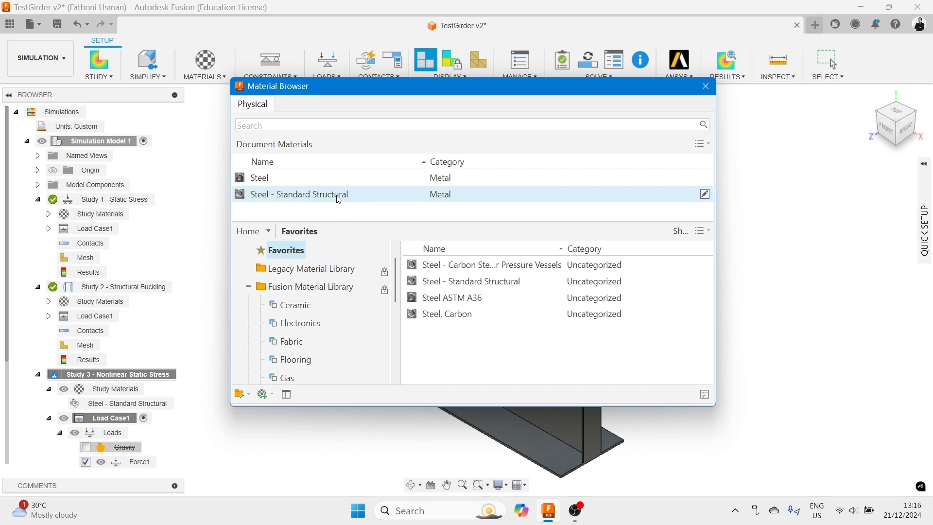
{"action": "left_click", "coordinate": [705, 194]}
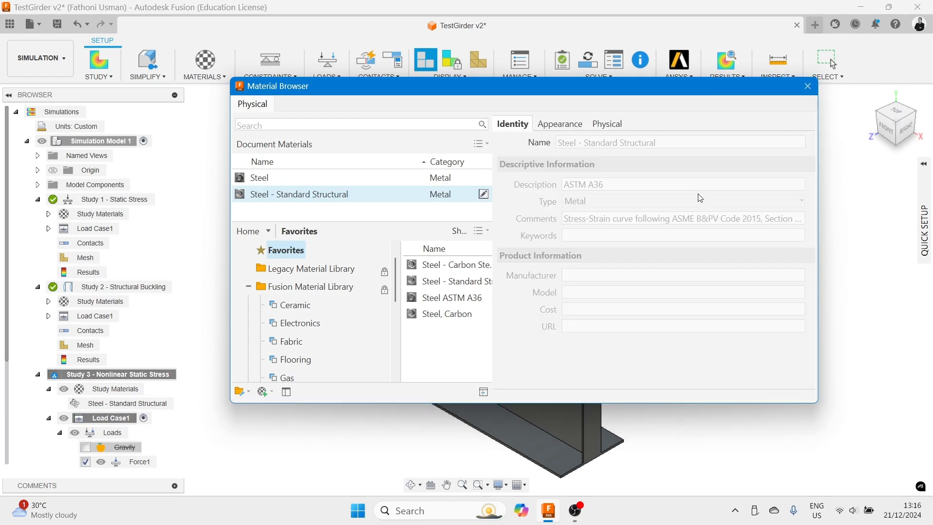
- Review the material's appearance, mechanical, strength and nonlinear plastic stress-strain properties, including its stress-strain plot
{"action": "left_click", "coordinate": [562, 124]}
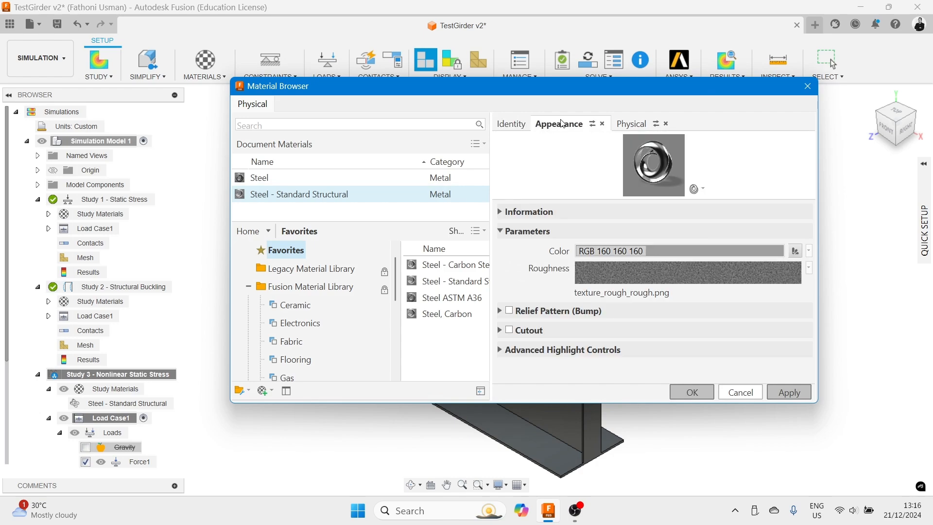
{"action": "left_click", "coordinate": [632, 126]}
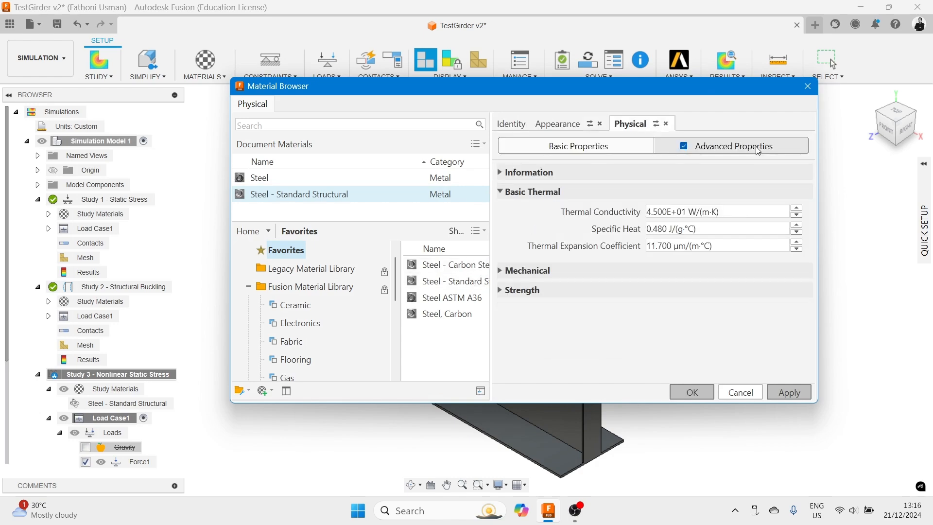
{"action": "left_click", "coordinate": [500, 270]}
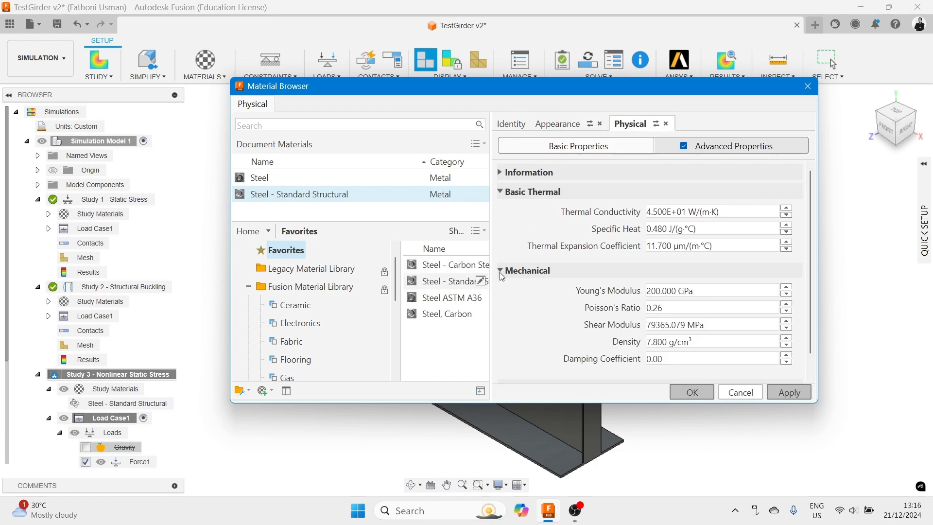
{"action": "scroll", "coordinate": [502, 299], "scroll_direction": "down", "scroll_amount": 1}
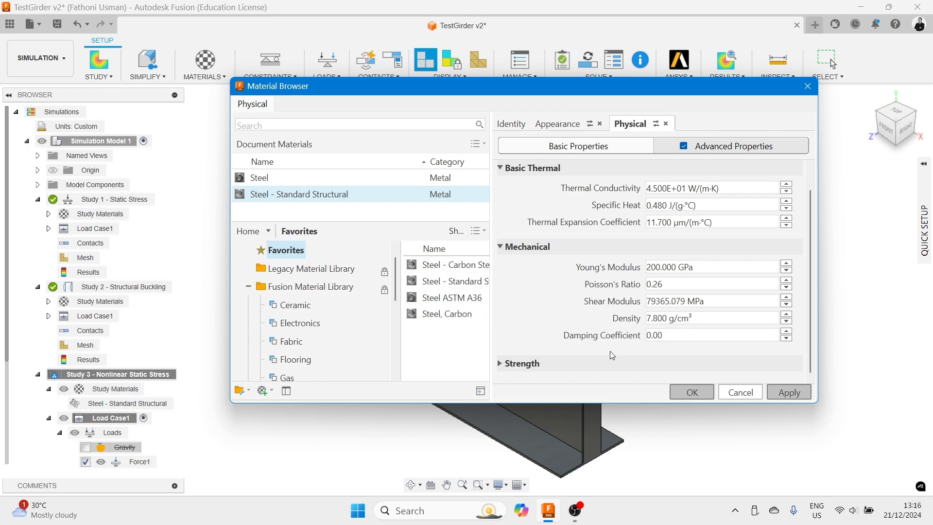
{"action": "left_click", "coordinate": [508, 365]}
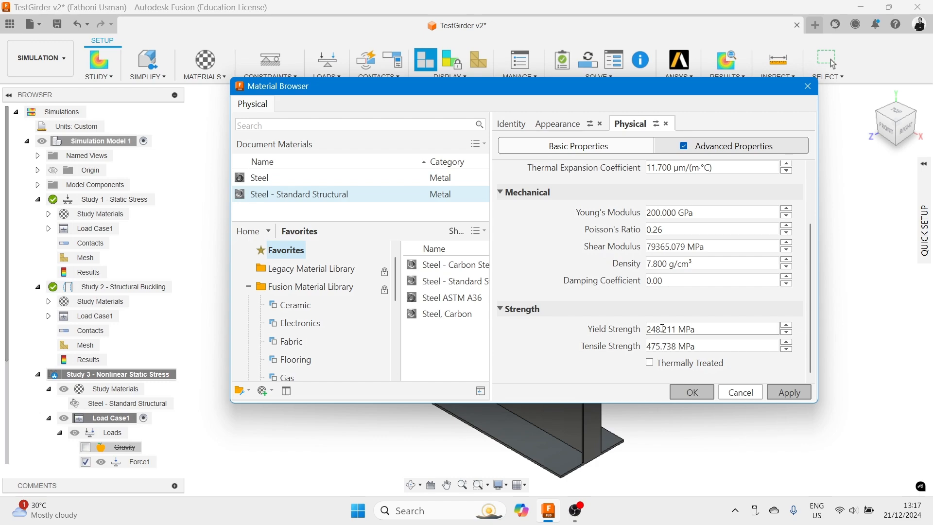
{"action": "left_click", "coordinate": [747, 146]}
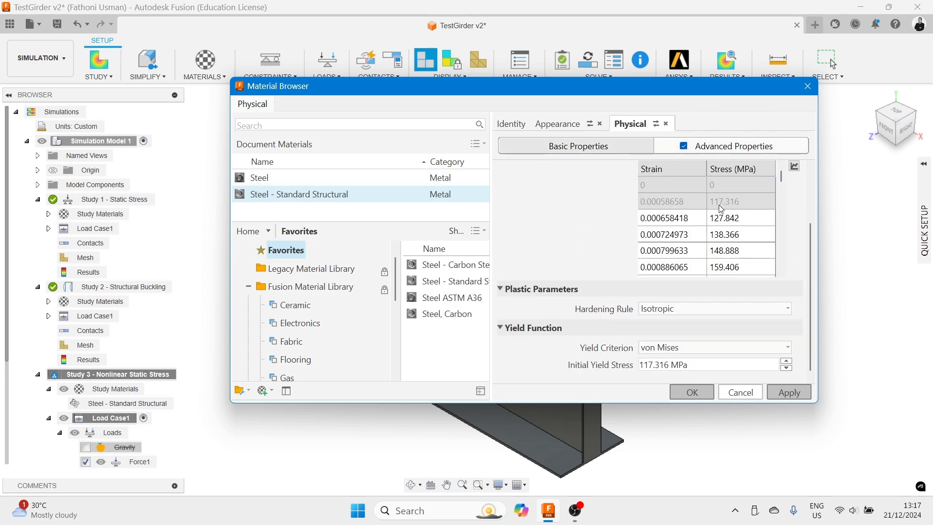
{"action": "scroll", "coordinate": [721, 205], "scroll_direction": "down", "scroll_amount": 1}
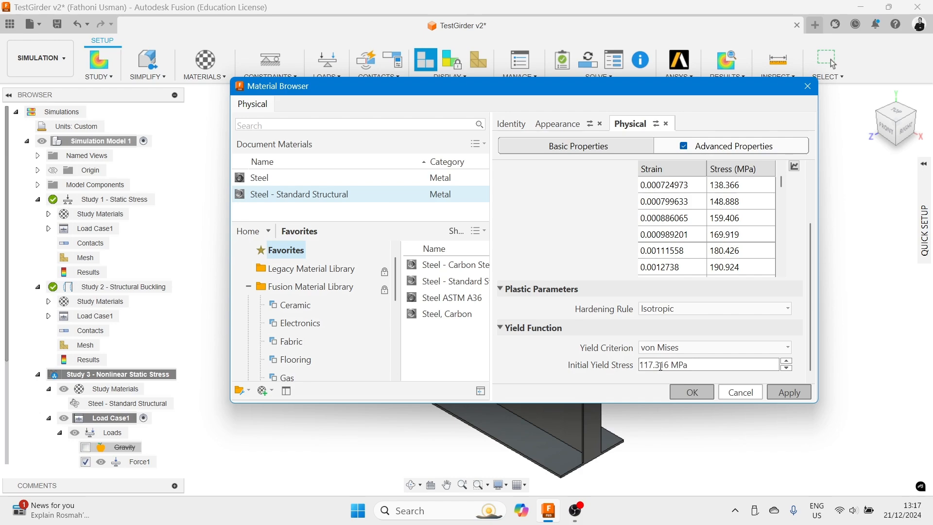
{"action": "left_click", "coordinate": [799, 168]}
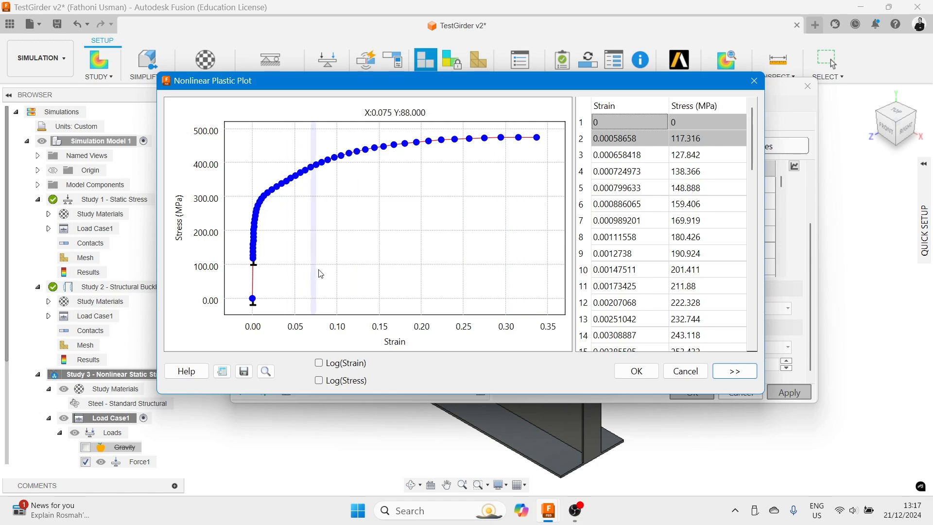
{"action": "left_click", "coordinate": [638, 371]}
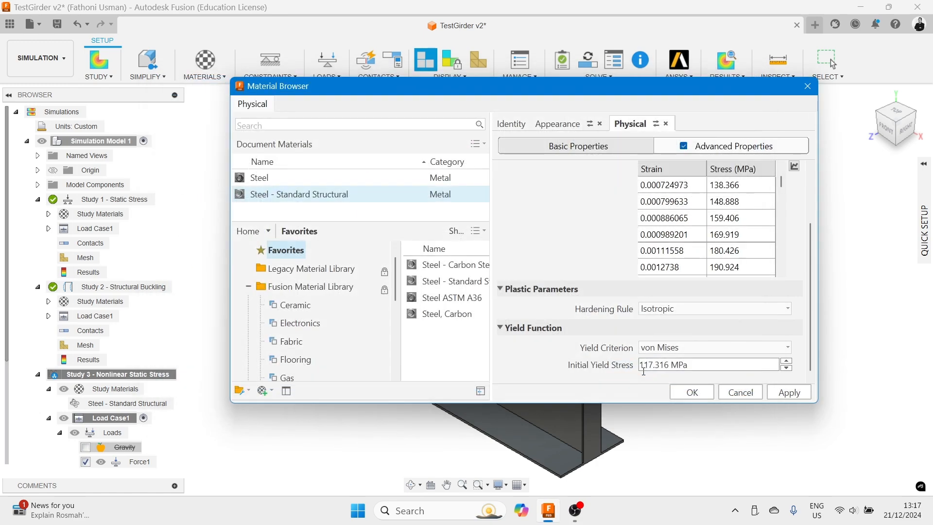
{"action": "left_click", "coordinate": [693, 392]}
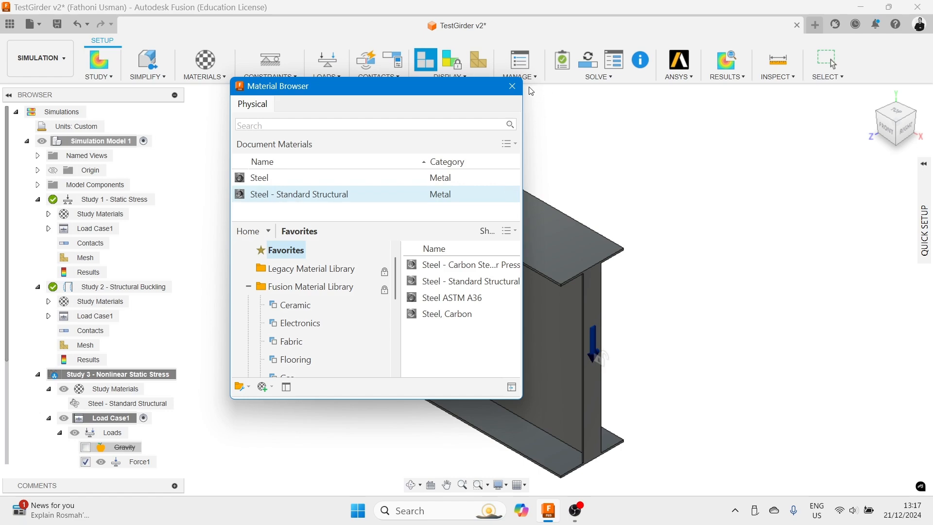
- Close the Material Browser and collapse Study 1 and Study 2 in the simulation browser
{"action": "left_click", "coordinate": [512, 87]}
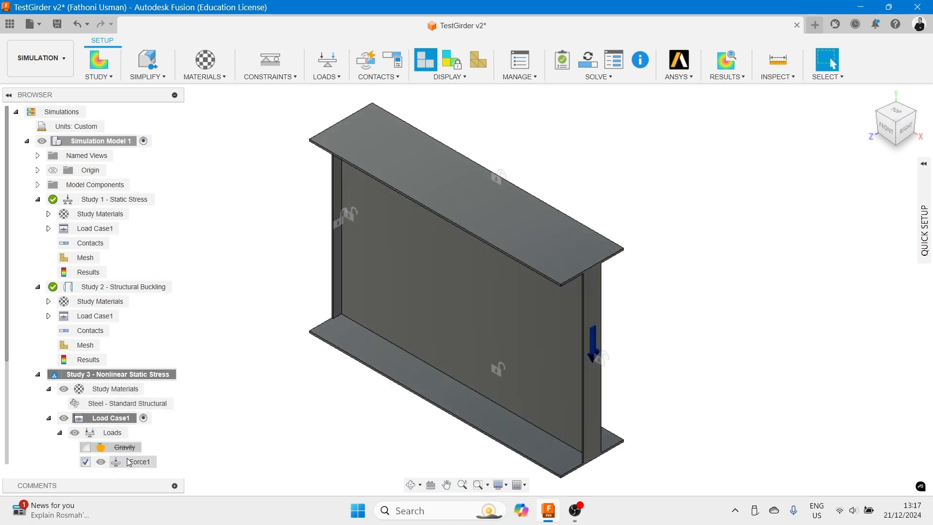
{"action": "scroll", "coordinate": [225, 442], "scroll_direction": "up", "scroll_amount": 3}
{"action": "scroll", "coordinate": [225, 442], "scroll_direction": "down", "scroll_amount": 4}
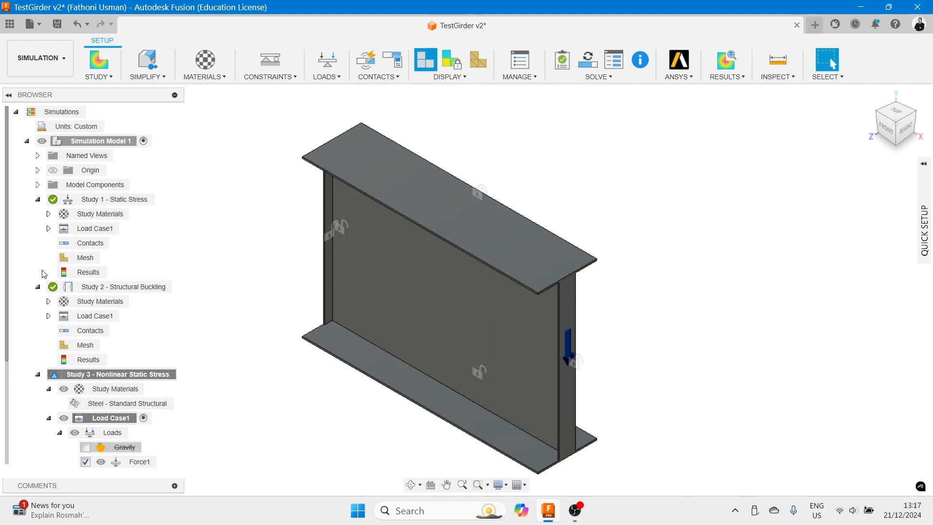
{"action": "left_click", "coordinate": [37, 286]}
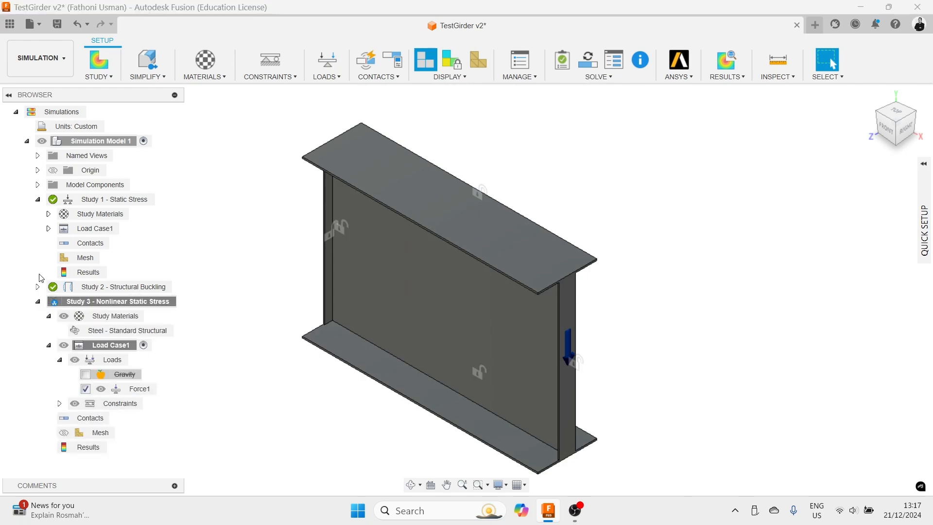
{"action": "left_click", "coordinate": [27, 141]}
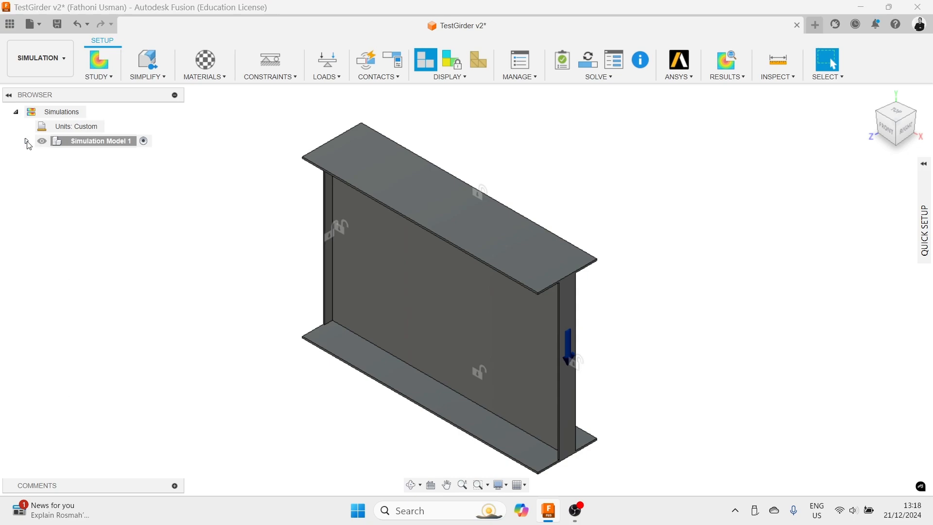
{"action": "left_click", "coordinate": [27, 141]}
{"action": "left_click", "coordinate": [37, 199]}
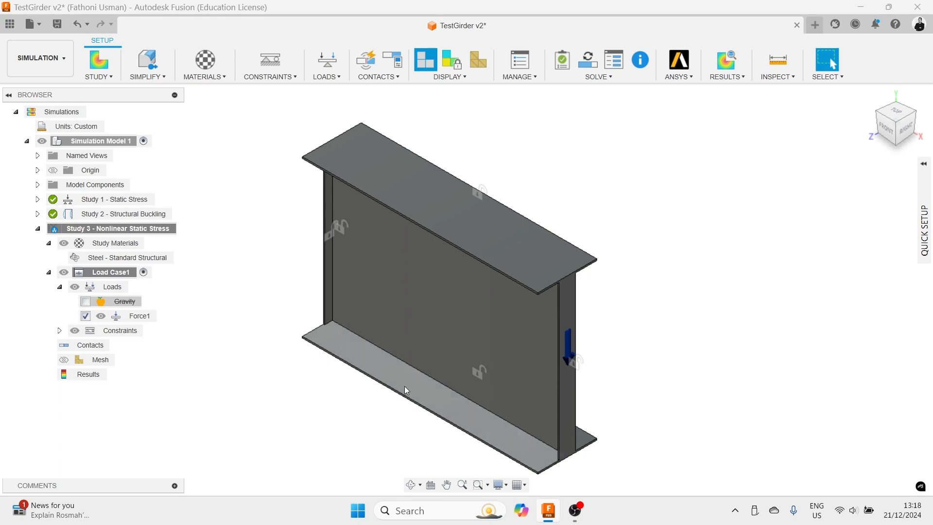
{"action": "scroll", "coordinate": [452, 425], "scroll_direction": "down", "scroll_amount": 2}
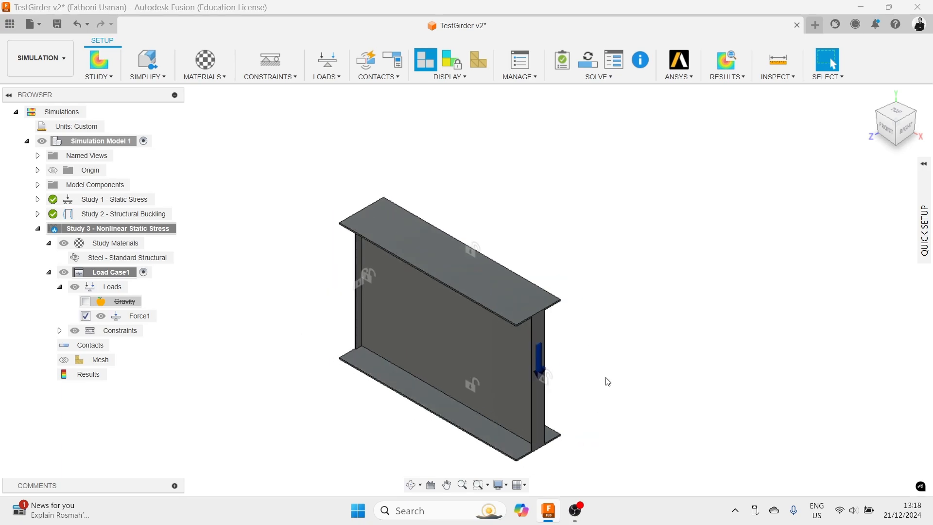
{"action": "middle_click_drag", "start_coordinate": [607, 381], "coordinate": [698, 273]}
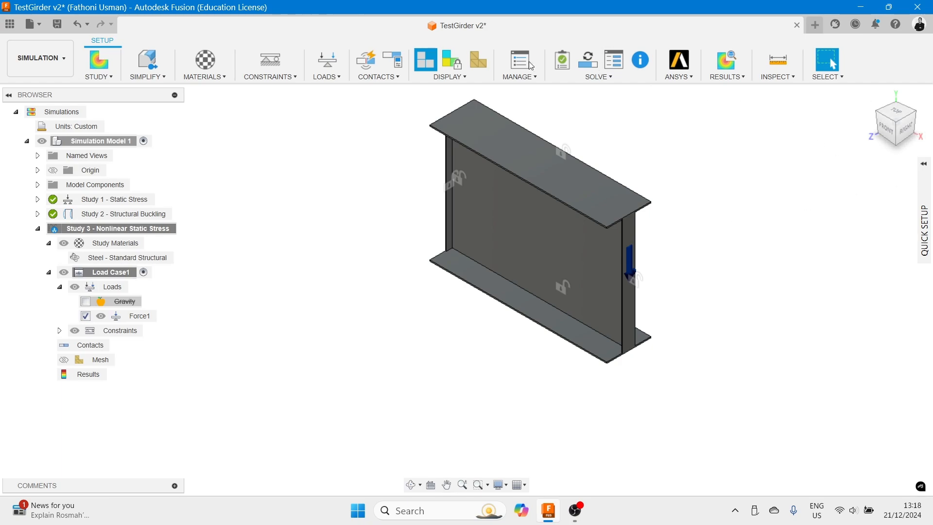
- Solve Study 3 - Nonlinear Static Stress and close the job status window
{"action": "left_click", "coordinate": [587, 62]}
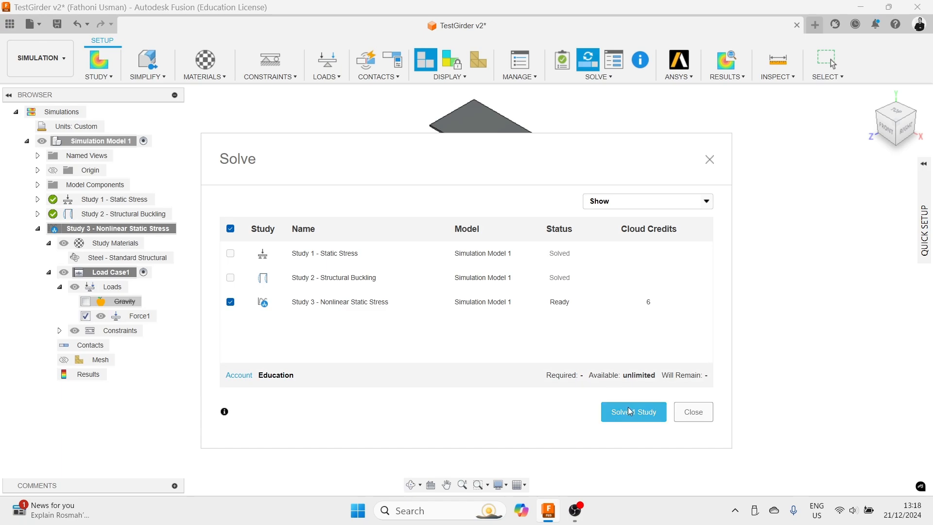
{"action": "left_click", "coordinate": [654, 406]}
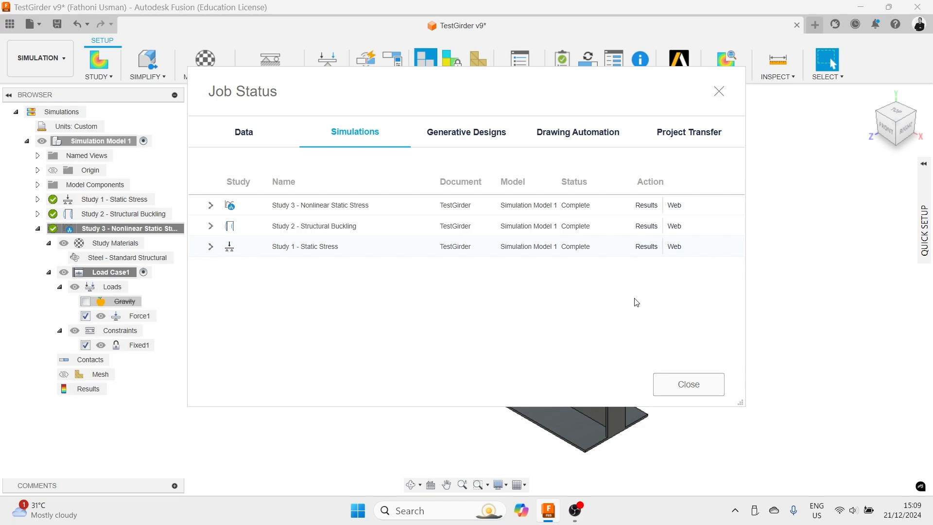
{"action": "left_click", "coordinate": [687, 385]}
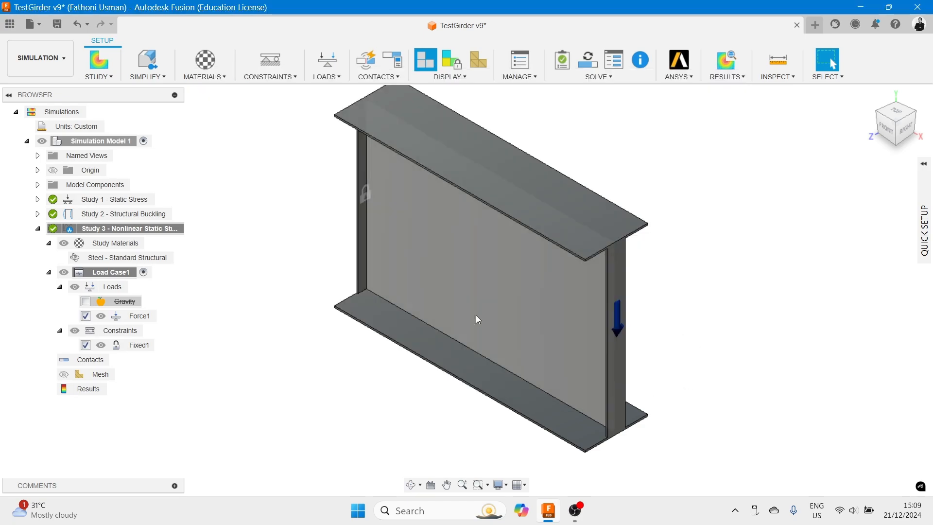
- Activate Study 1 - Static Stress and display its results
{"action": "double_click", "coordinate": [114, 204]}
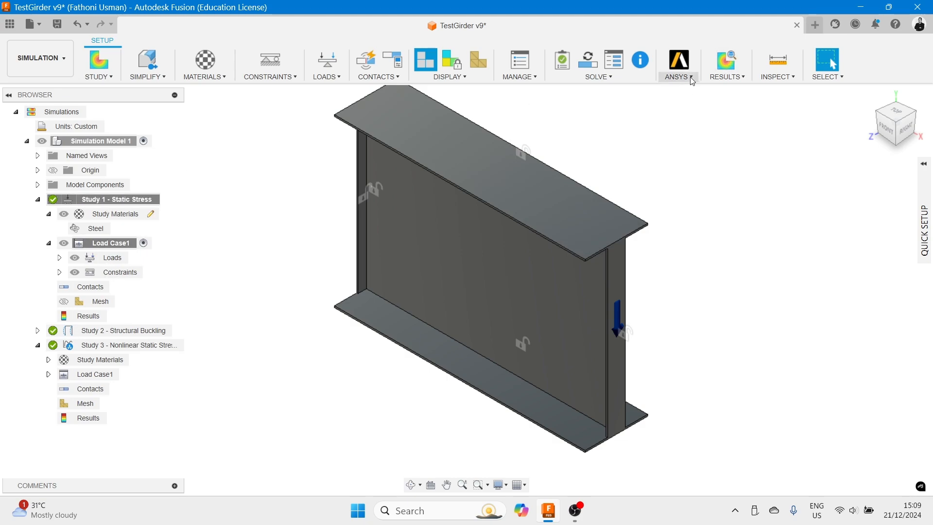
{"action": "left_click", "coordinate": [726, 59]}
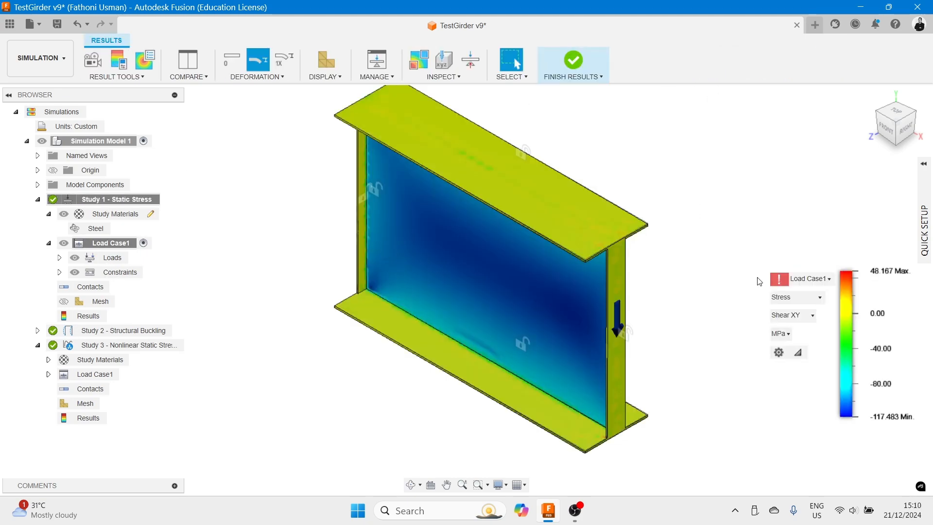
- Open Study 1's Force1 load for editing to inspect its force components, then cancel
{"action": "mouse_move", "coordinate": [777, 281]}
{"action": "left_click", "coordinate": [118, 257]}
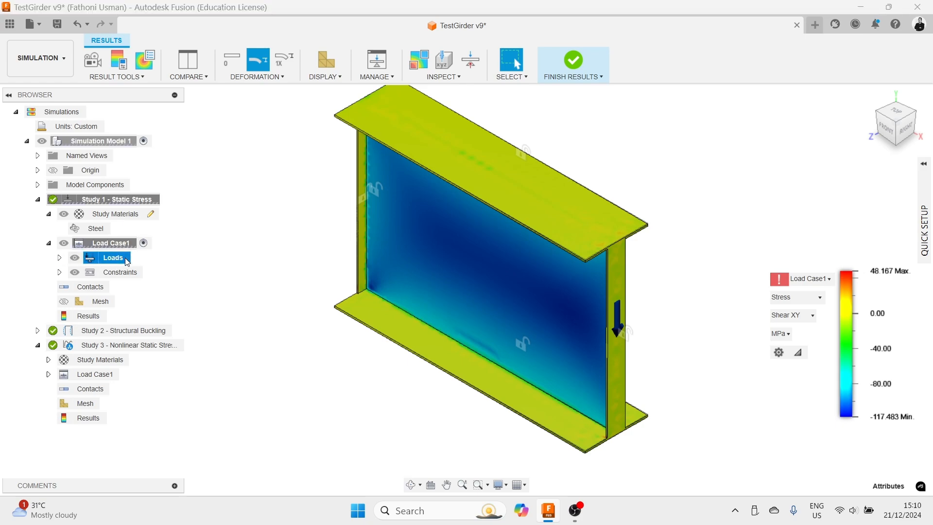
{"action": "left_click", "coordinate": [59, 257]}
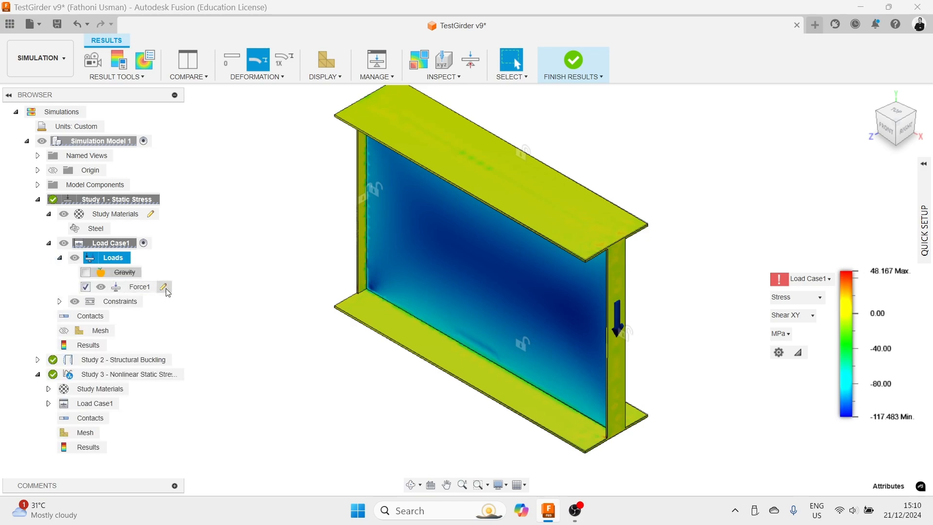
{"action": "left_click", "coordinate": [145, 288]}
{"action": "left_click", "coordinate": [165, 288]}
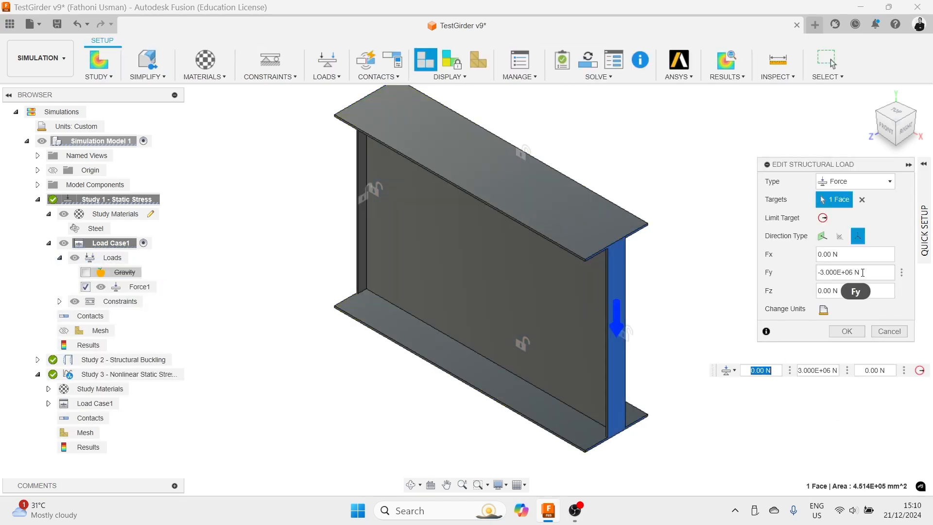
{"action": "left_click", "coordinate": [888, 331]}
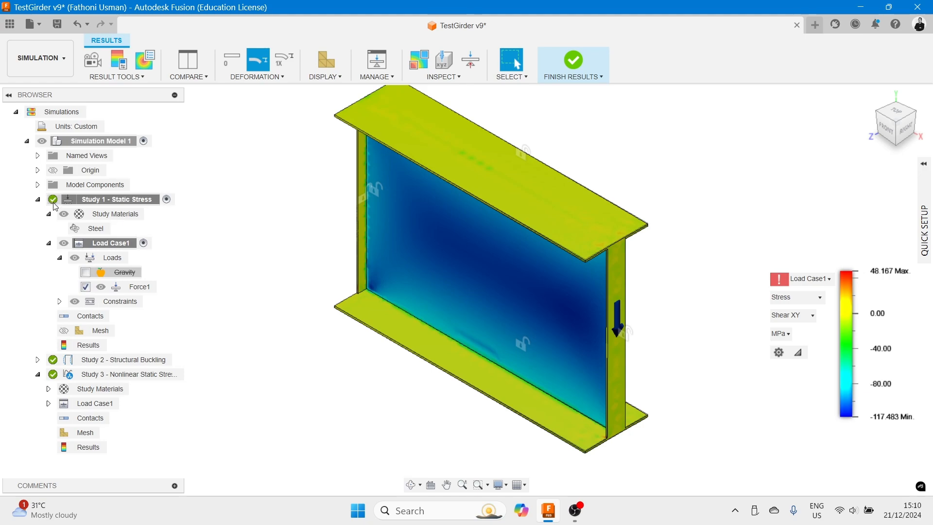
- Display Study 2 - Structural Buckling results and open the list of buckling modes
{"action": "left_click", "coordinate": [38, 199]}
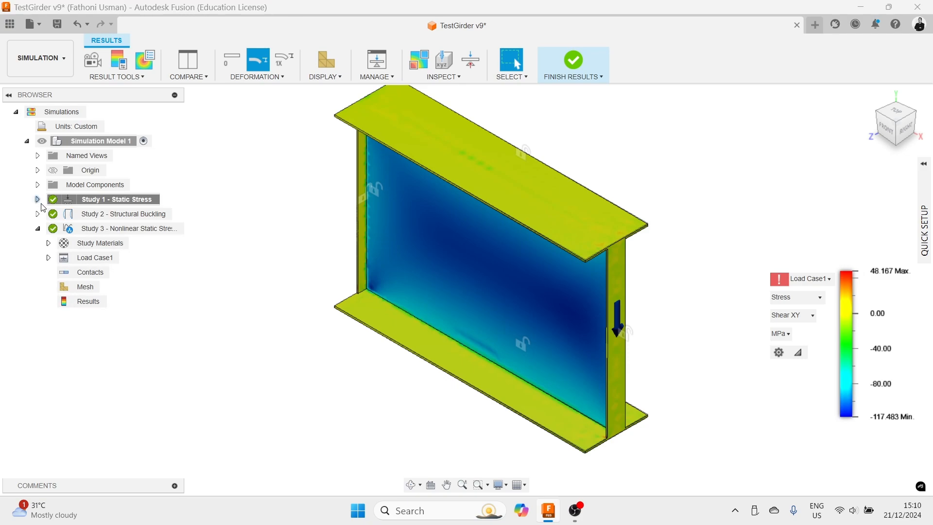
{"action": "left_click", "coordinate": [122, 214]}
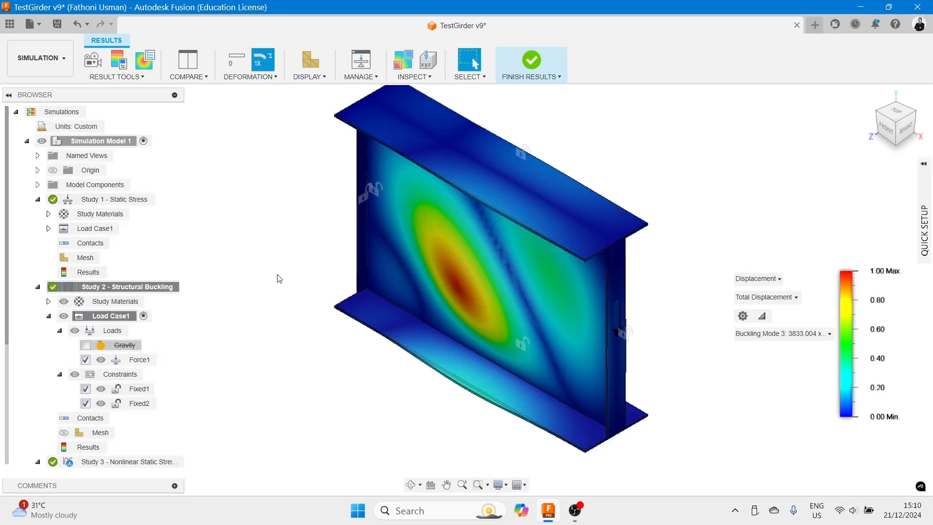
{"action": "left_click", "coordinate": [787, 334]}
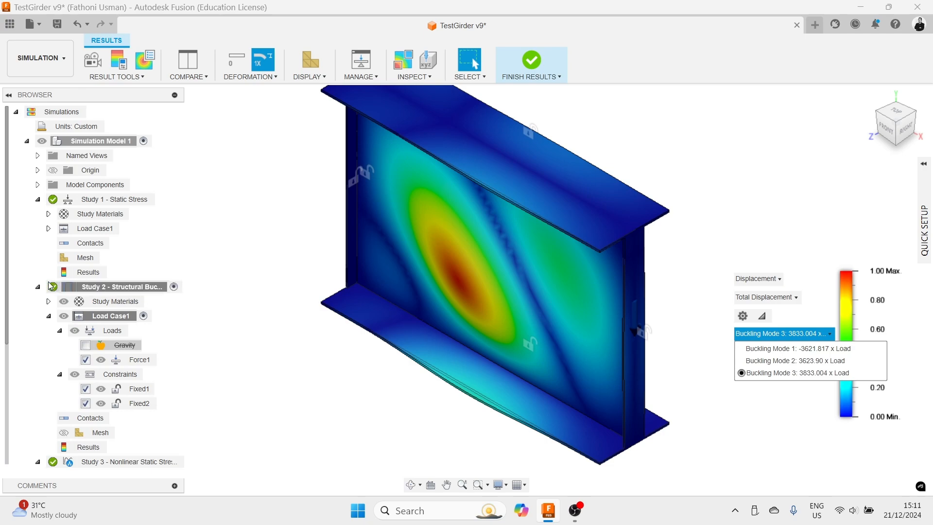
- Activate Study 3 - Nonlinear Static Stress and open its Force1 load for editing to check the components
{"action": "left_click", "coordinate": [37, 199]}
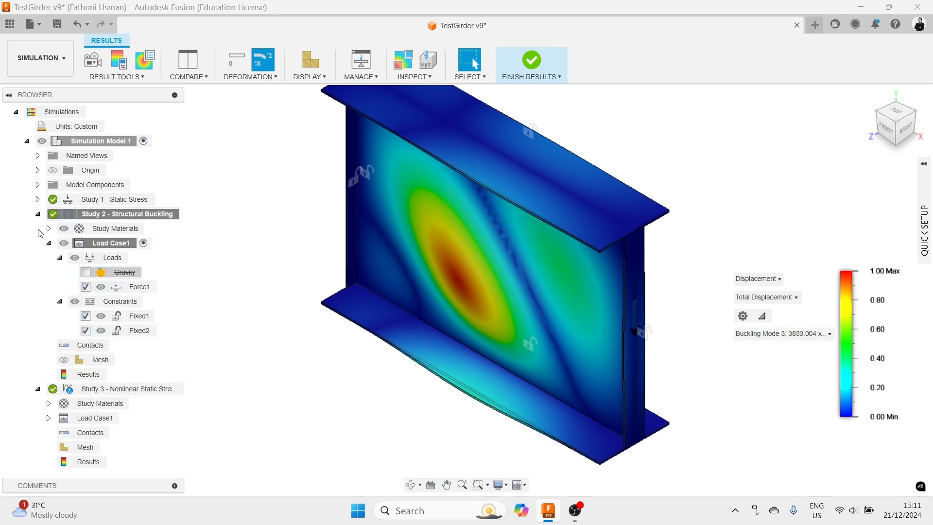
{"action": "left_click", "coordinate": [38, 214]}
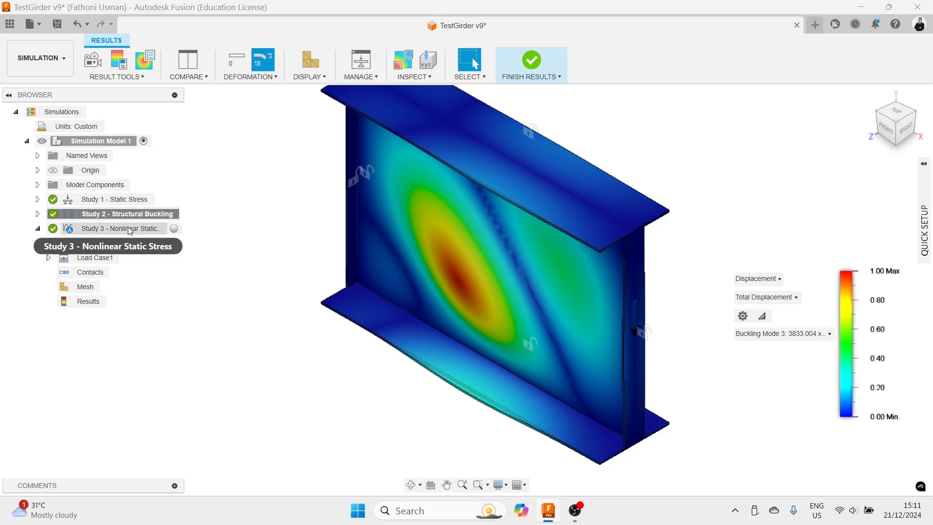
{"action": "double_click", "coordinate": [110, 232]}
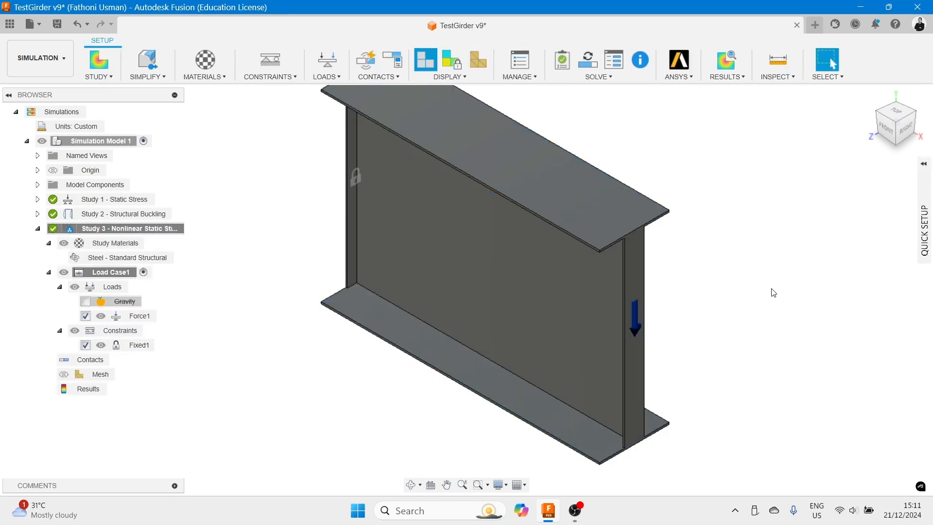
{"action": "left_click", "coordinate": [146, 316]}
{"action": "left_click", "coordinate": [164, 317]}
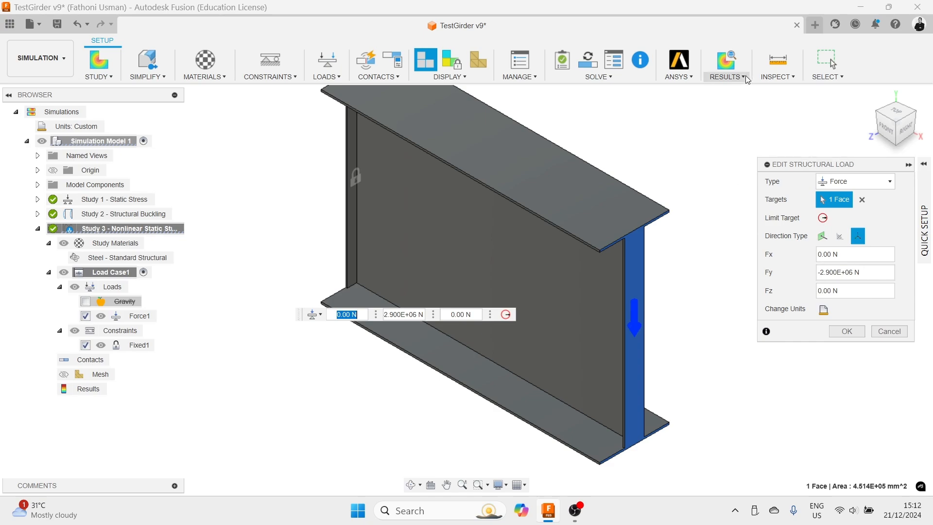
- Show Study 3's results and review the displacement versus step curve in the Transient Results Plot
{"action": "left_click", "coordinate": [728, 63]}
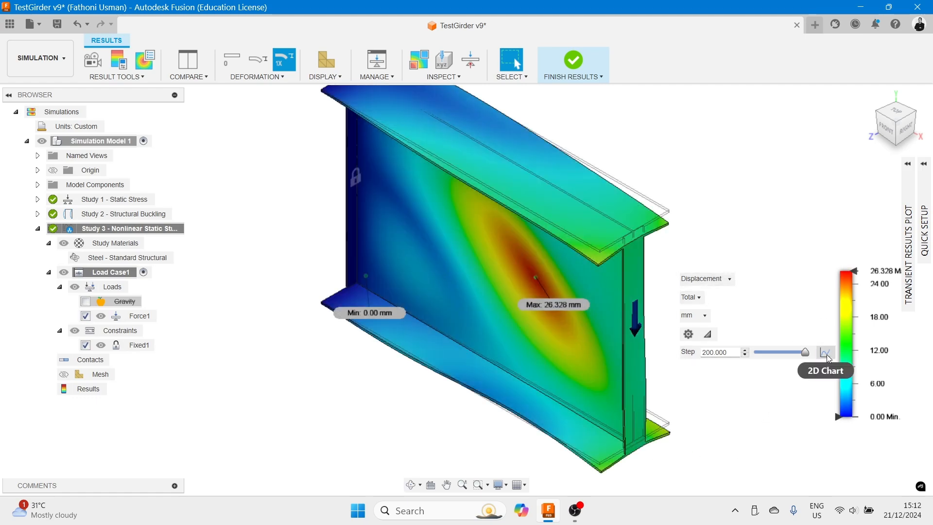
{"action": "left_click", "coordinate": [908, 165]}
{"action": "mouse_move", "coordinate": [873, 256]}
{"action": "left_mouse_down"}
{"action": "mouse_move", "coordinate": [850, 256]}
{"action": "mouse_move", "coordinate": [868, 266]}
{"action": "mouse_move", "coordinate": [859, 263]}
{"action": "left_mouse_up"}
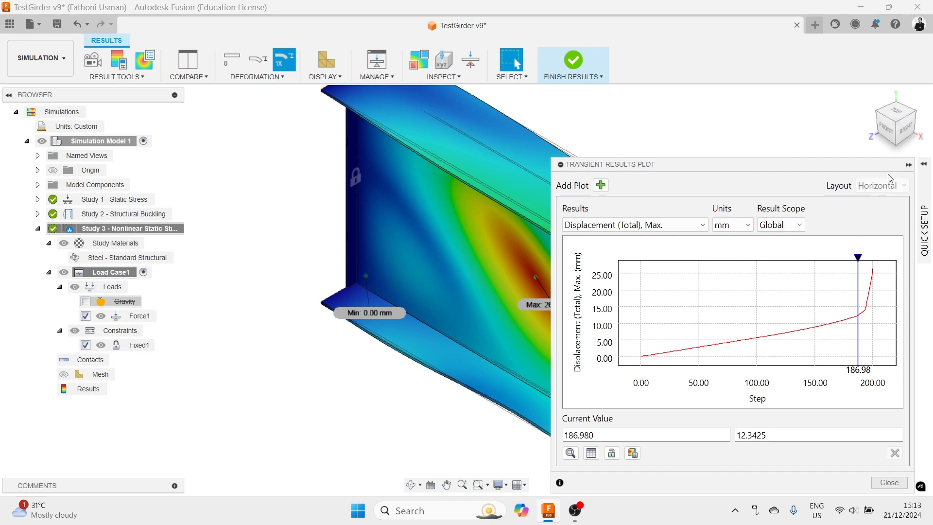
{"action": "left_click", "coordinate": [907, 166]}
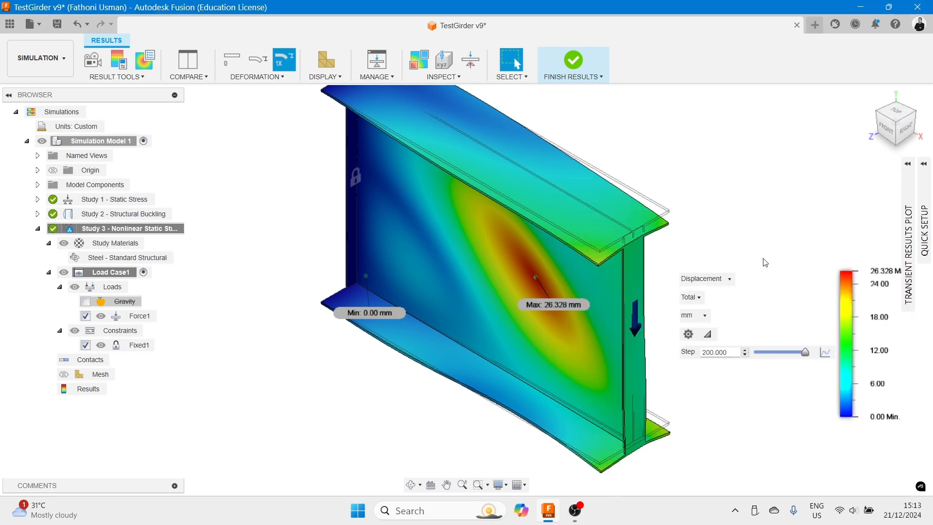
- Switch the result to Stress and plot maximum von Mises stress against step in the Transient Results Plot
{"action": "left_click", "coordinate": [729, 279]}
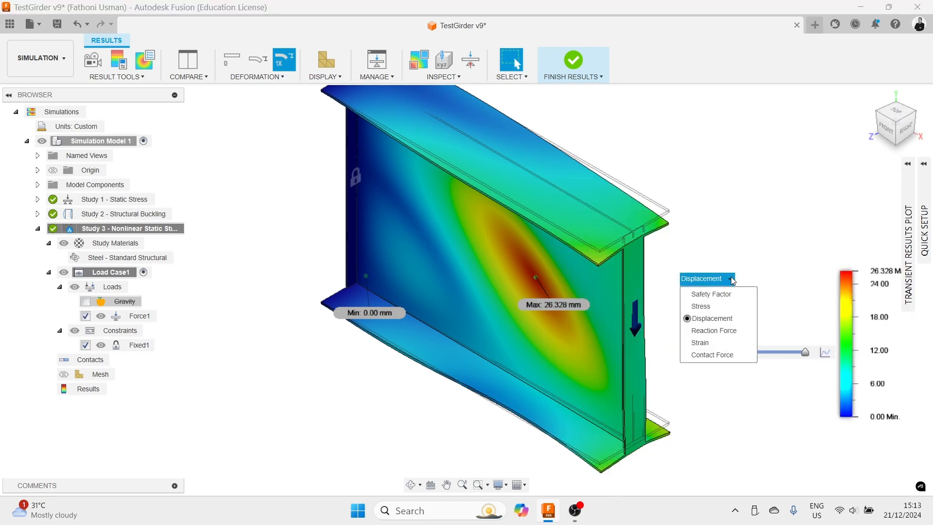
{"action": "left_click", "coordinate": [710, 306]}
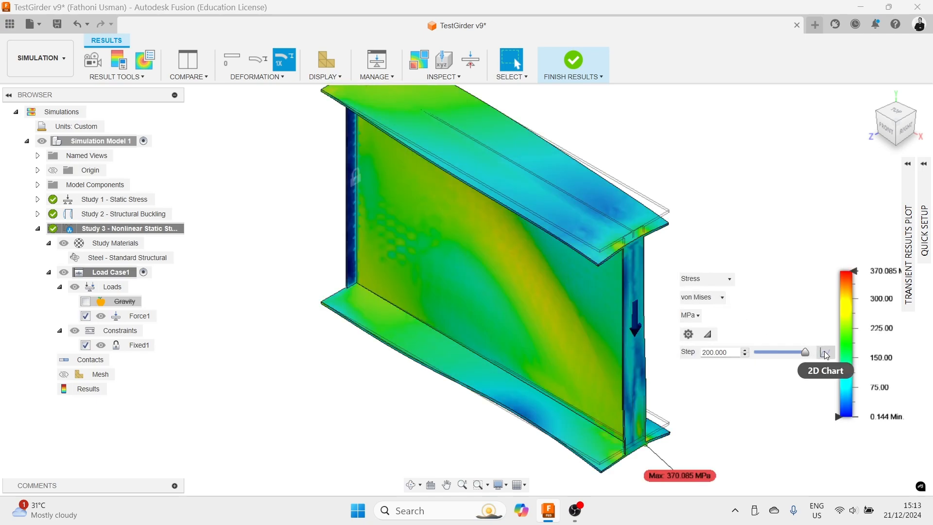
{"action": "left_click", "coordinate": [908, 164]}
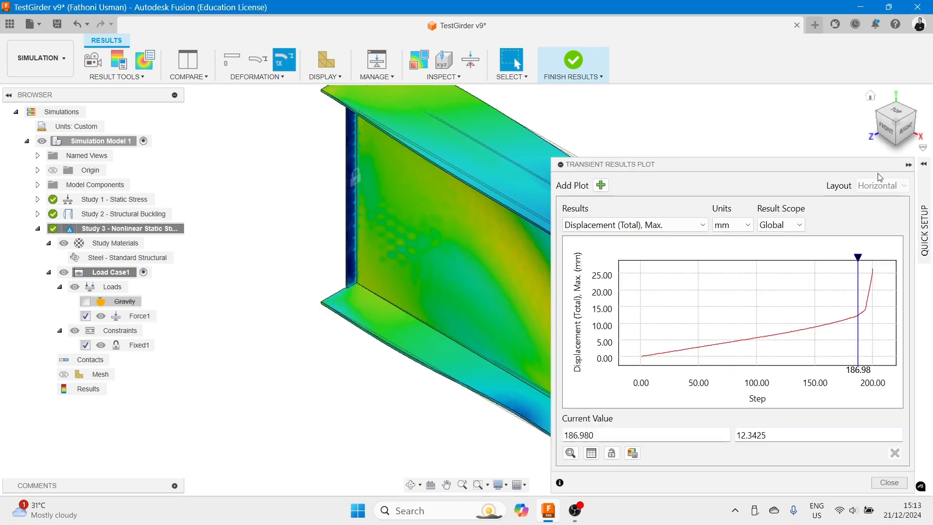
{"action": "scroll", "coordinate": [860, 259], "scroll_direction": "up", "scroll_amount": 3}
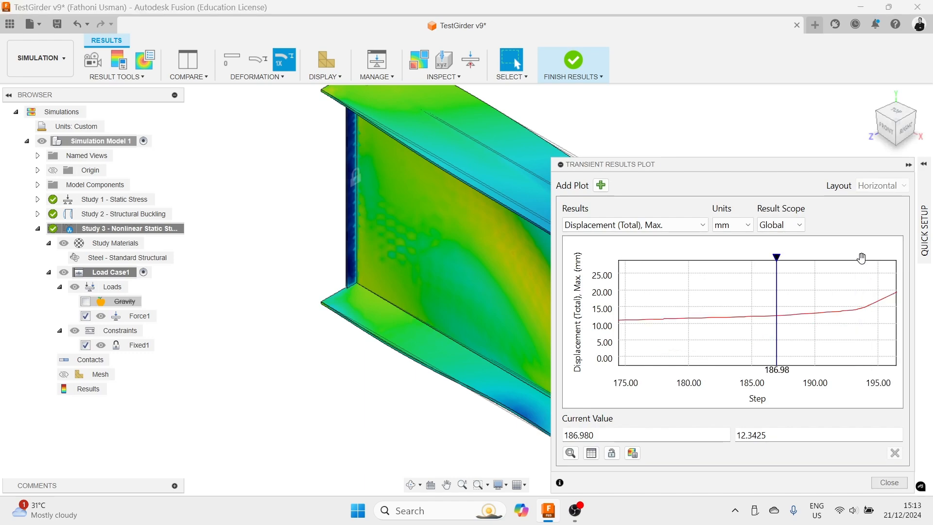
{"action": "left_click", "coordinate": [703, 225]}
{"action": "left_click", "coordinate": [656, 238]}
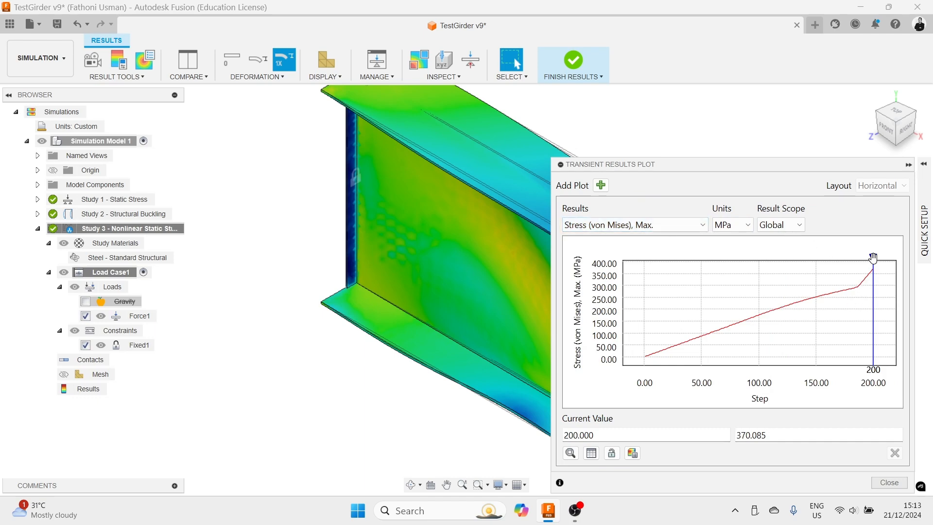
{"action": "mouse_move", "coordinate": [873, 258]}
{"action": "left_mouse_down"}
{"action": "mouse_move", "coordinate": [714, 259]}
{"action": "mouse_move", "coordinate": [860, 266]}
{"action": "left_mouse_up"}
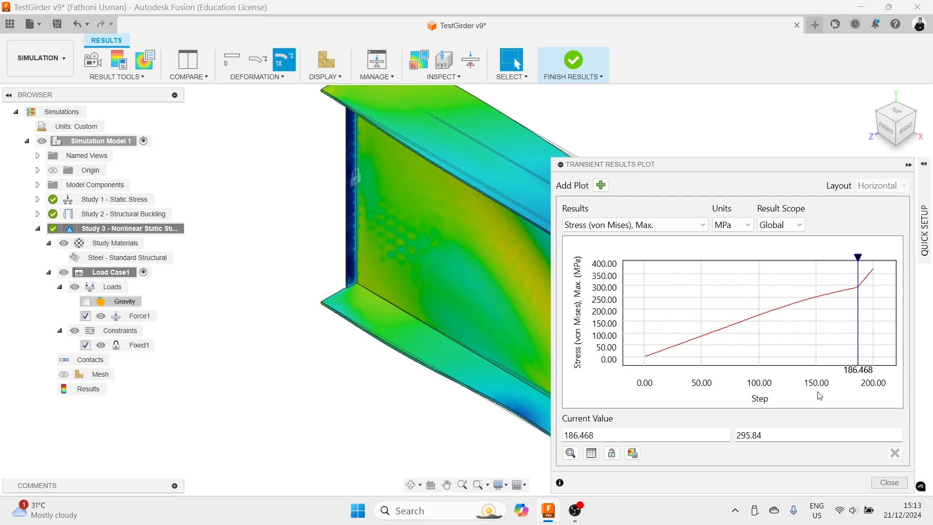
{"action": "mouse_move", "coordinate": [879, 288]}
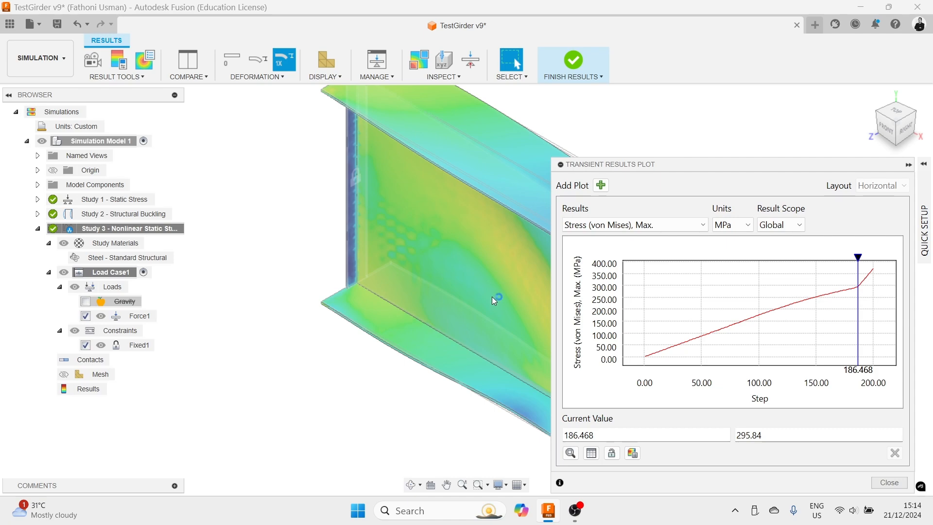
- Open the Calculator app and compute 0.6 × 275
{"action": "key", "text": "XF86Calculator"}
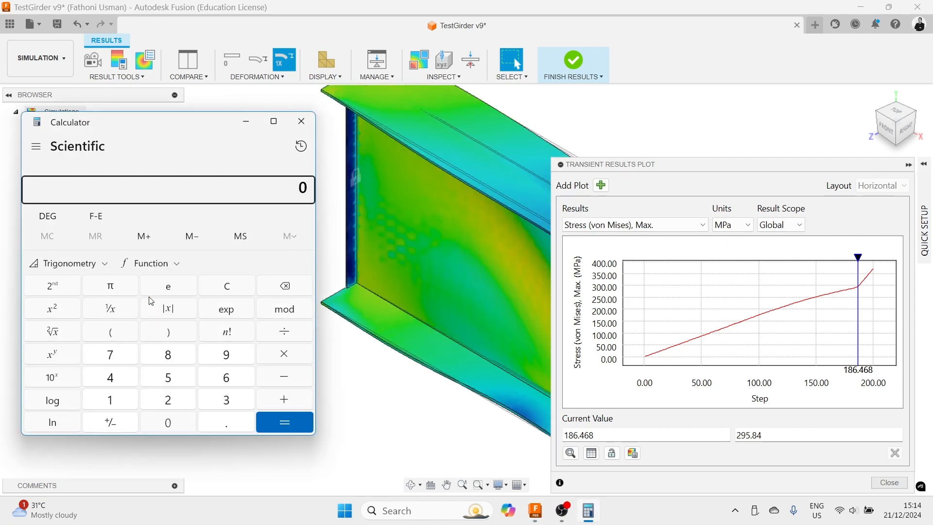
{"action": "type", "text": ".6275"}
{"action": "key", "text": "Return"}
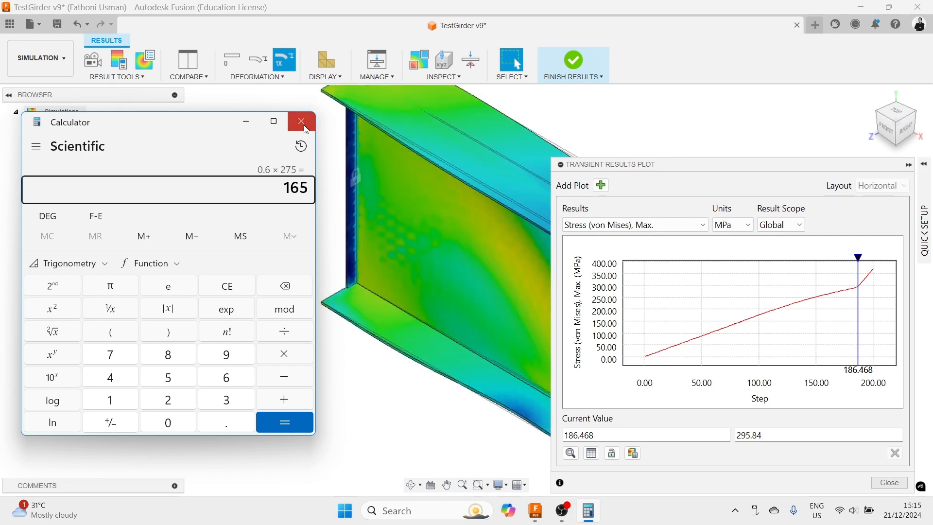
- Close the calculator and add a second transient results plot showing maximum total displacement
{"action": "left_click", "coordinate": [302, 122]}
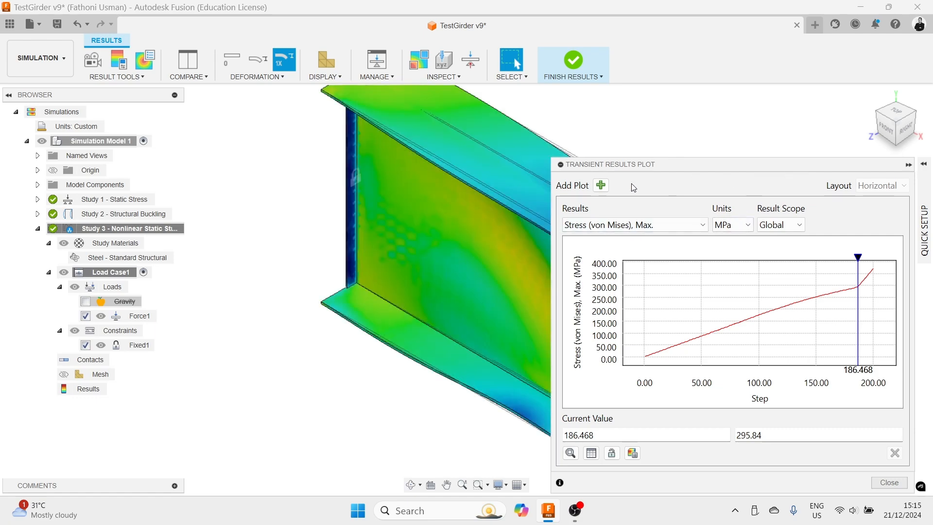
{"action": "left_click", "coordinate": [602, 185]}
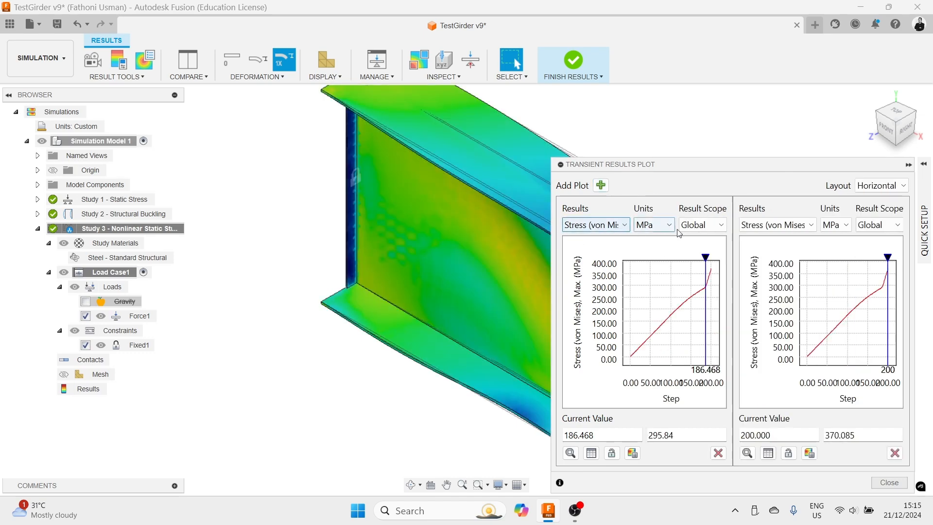
{"action": "left_click", "coordinate": [815, 226]}
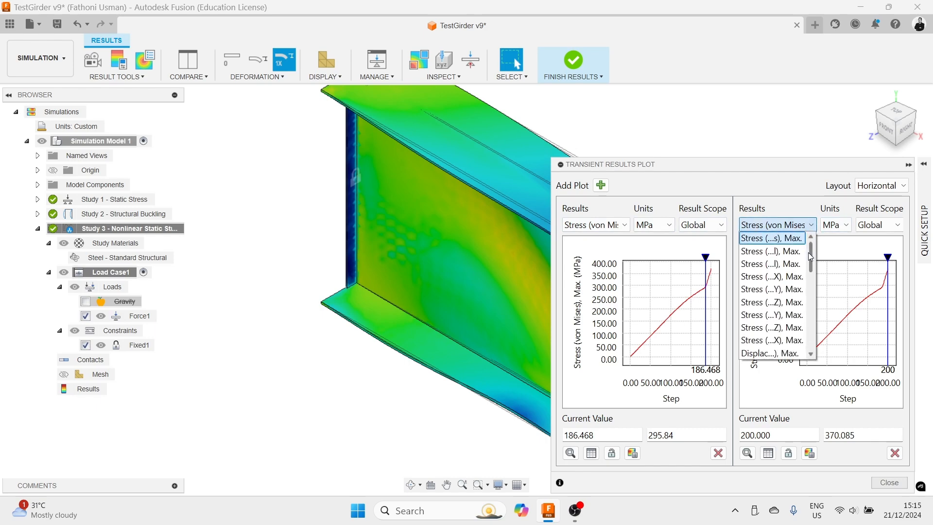
{"action": "left_click", "coordinate": [771, 353]}
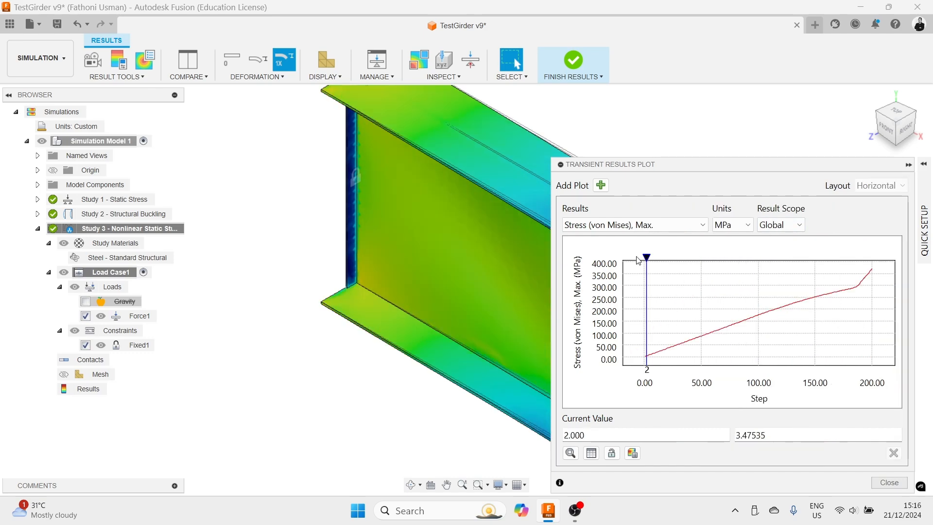
- Inspect the maximum von Mises stress curve by moving the step marker, zooming into late steps and briefly trying 1st Principal stress
{"action": "left_click_drag", "start_coordinate": [647, 256], "coordinate": [873, 256]}
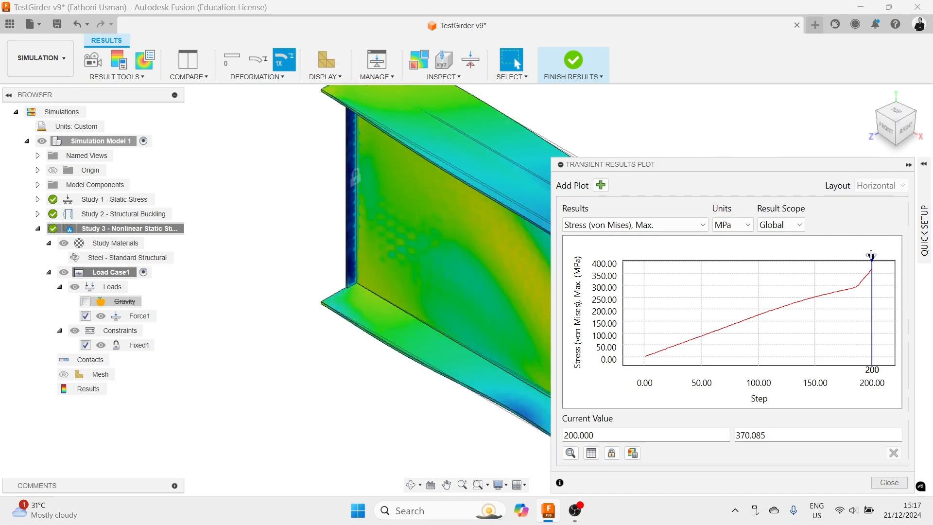
{"action": "scroll", "coordinate": [862, 258], "scroll_direction": "up", "scroll_amount": 3}
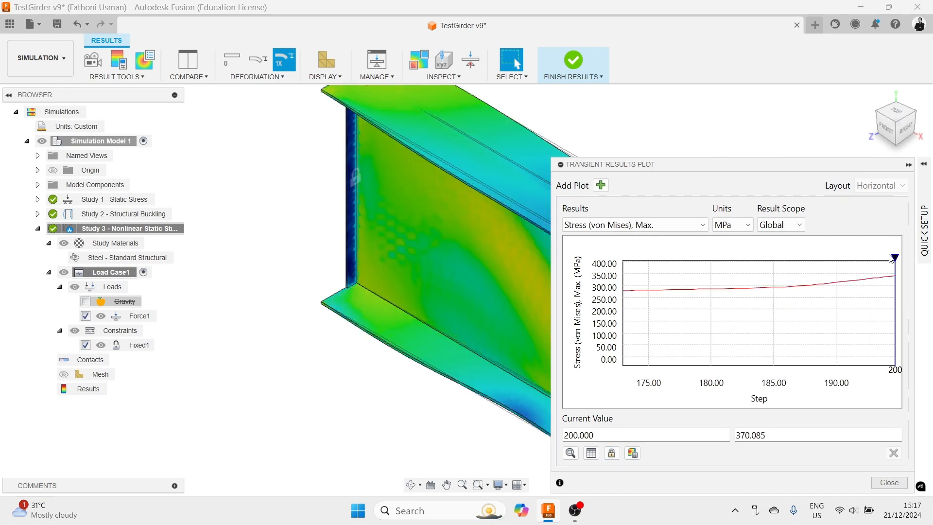
{"action": "left_click", "coordinate": [681, 225]}
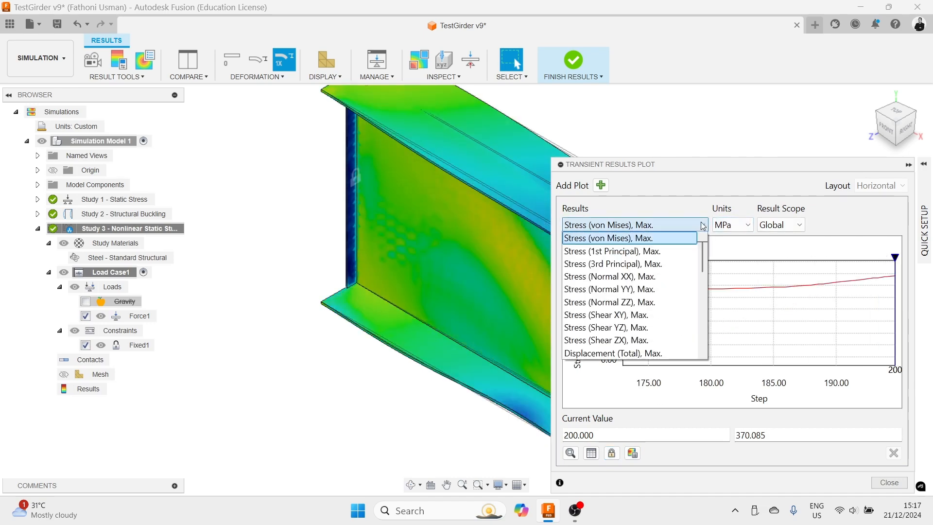
{"action": "left_click", "coordinate": [651, 251]}
{"action": "left_click", "coordinate": [674, 225]}
{"action": "left_click", "coordinate": [672, 237]}
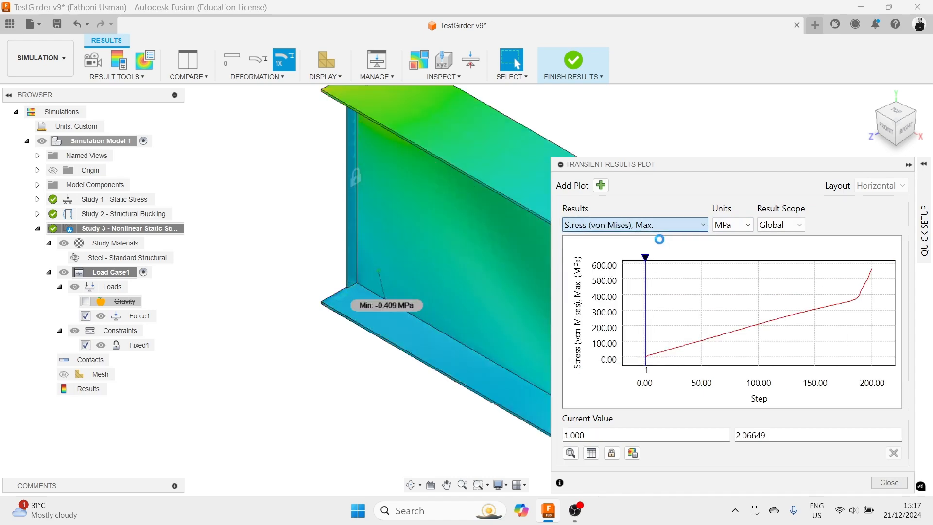
{"action": "middle_click_drag", "start_coordinate": [450, 211], "coordinate": [291, 209]}
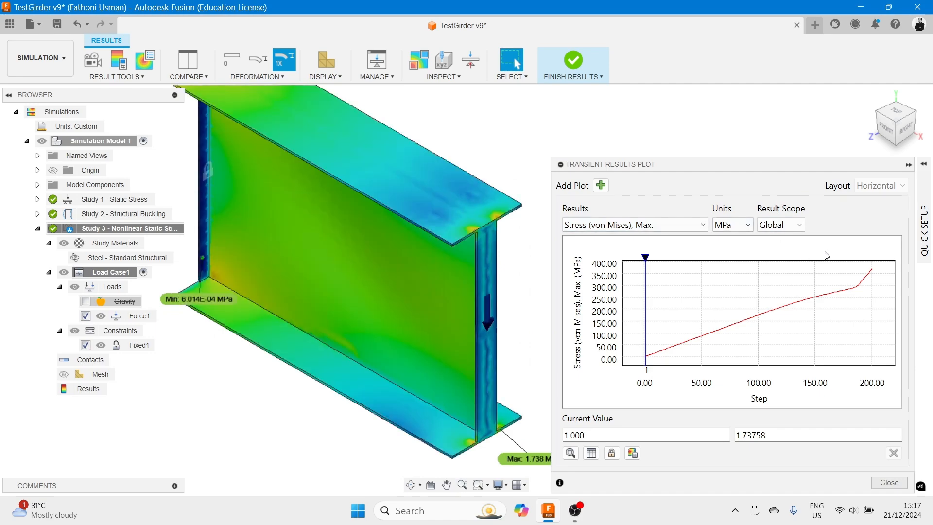
{"action": "mouse_move", "coordinate": [646, 257]}
{"action": "left_mouse_down"}
{"action": "mouse_move", "coordinate": [827, 267]}
{"action": "mouse_move", "coordinate": [874, 253]}
{"action": "mouse_move", "coordinate": [845, 252]}
{"action": "mouse_move", "coordinate": [868, 252]}
{"action": "left_mouse_up"}
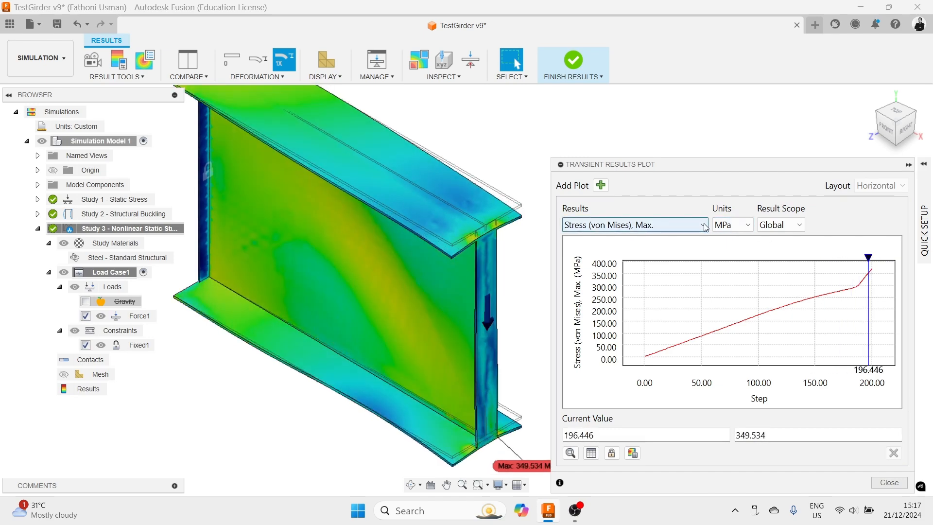
- Plot maximum total displacement against step, move the marker to step 200, and collapse the transient plot panel
{"action": "left_click", "coordinate": [684, 227]}
{"action": "left_click", "coordinate": [615, 353]}
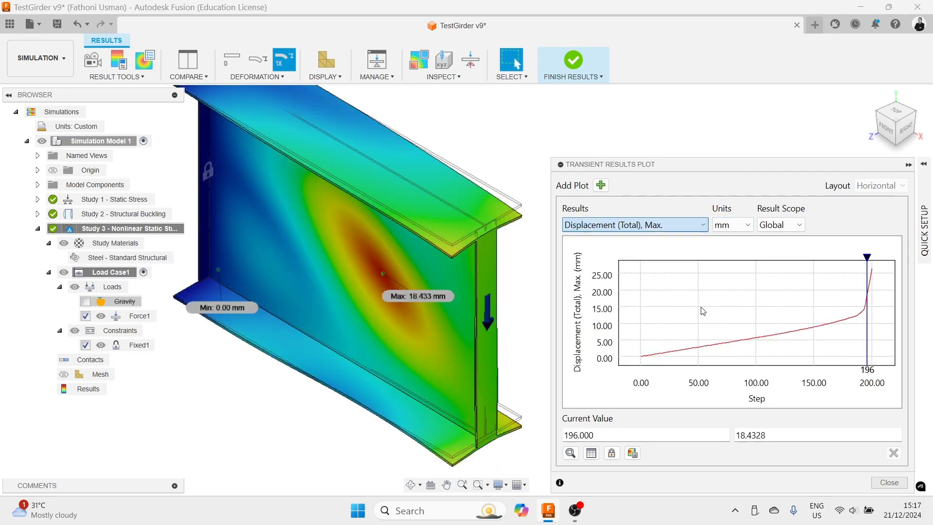
{"action": "mouse_move", "coordinate": [871, 256]}
{"action": "left_mouse_down"}
{"action": "mouse_move", "coordinate": [719, 257]}
{"action": "mouse_move", "coordinate": [866, 264]}
{"action": "mouse_move", "coordinate": [848, 264]}
{"action": "mouse_move", "coordinate": [869, 256]}
{"action": "mouse_move", "coordinate": [851, 256]}
{"action": "mouse_move", "coordinate": [865, 245]}
{"action": "left_mouse_up"}
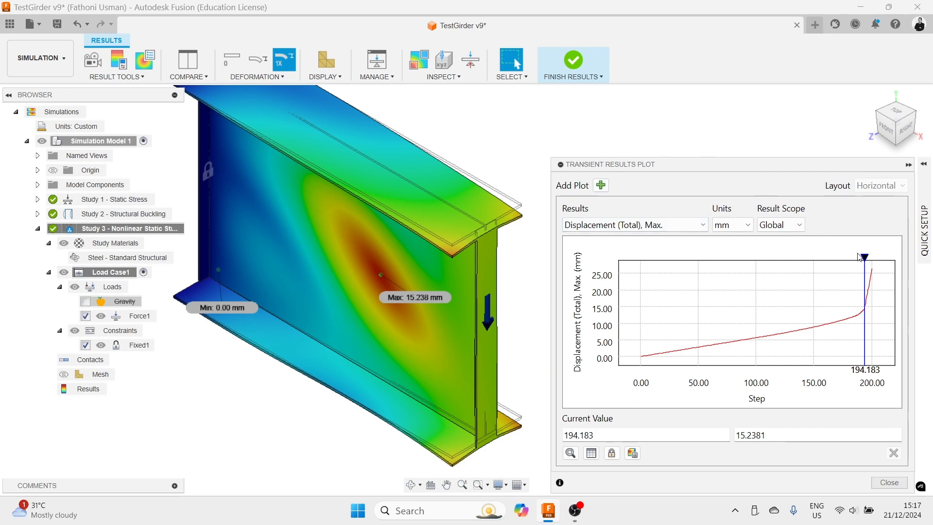
{"action": "left_click_drag", "start_coordinate": [868, 257], "coordinate": [873, 257]}
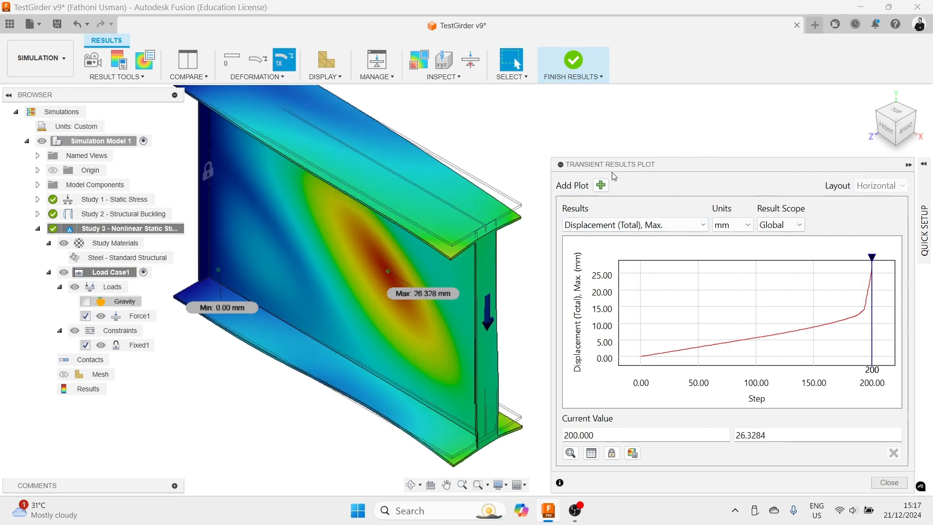
{"action": "left_click", "coordinate": [908, 165]}
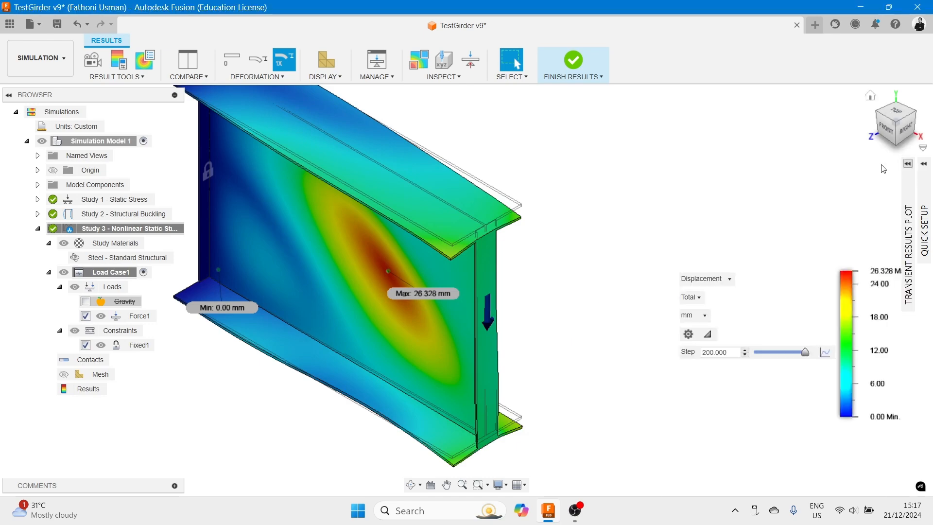
- Open Compare view for Study 3 and set the second pane to show Displacement
{"action": "middle_click_drag", "start_coordinate": [538, 340], "coordinate": [649, 360]}
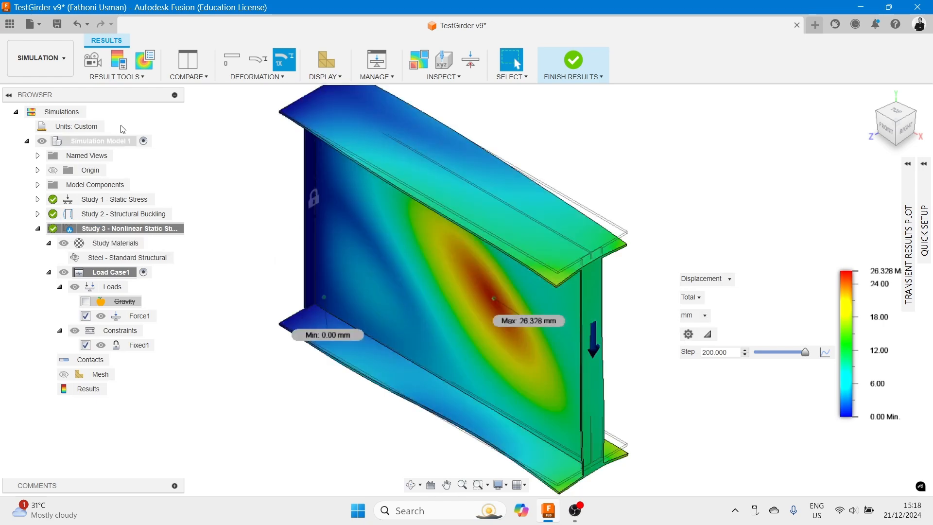
{"action": "left_click", "coordinate": [188, 62]}
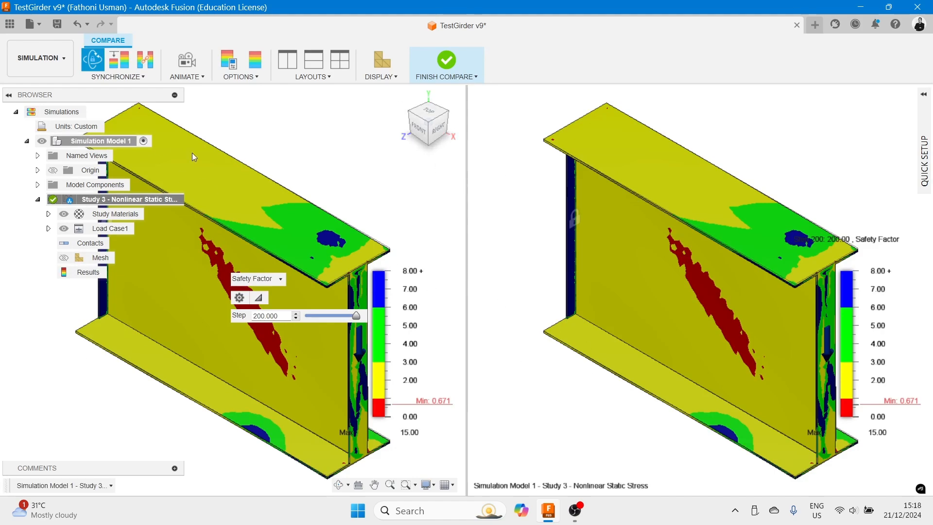
{"action": "left_click", "coordinate": [489, 178]}
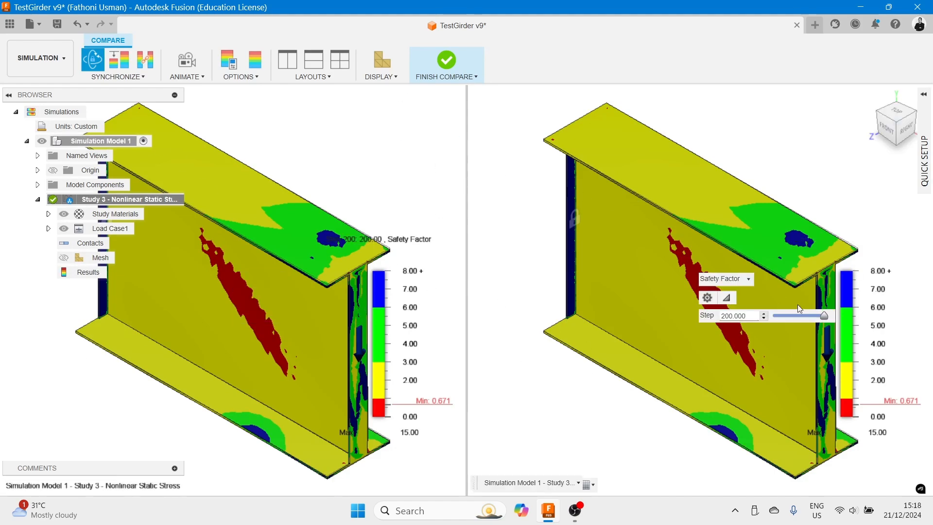
{"action": "left_click", "coordinate": [748, 279]}
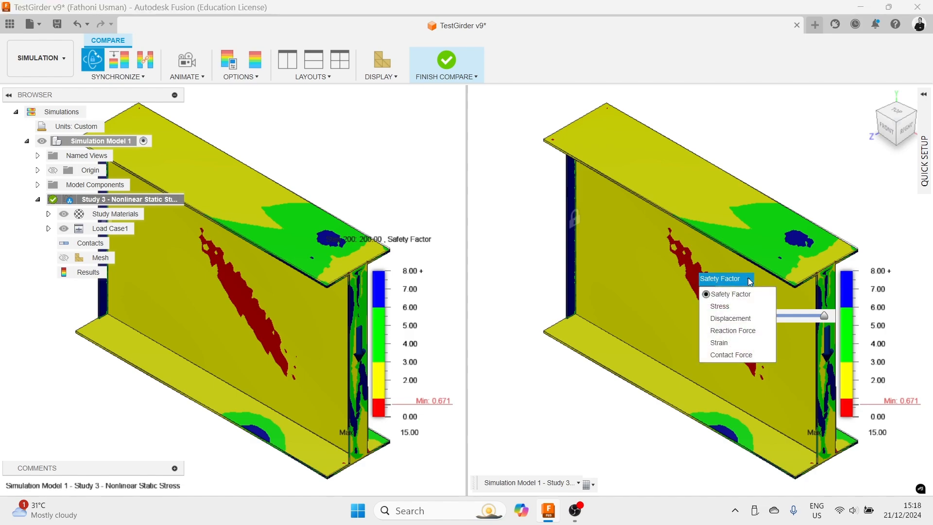
{"action": "left_click", "coordinate": [740, 319]}
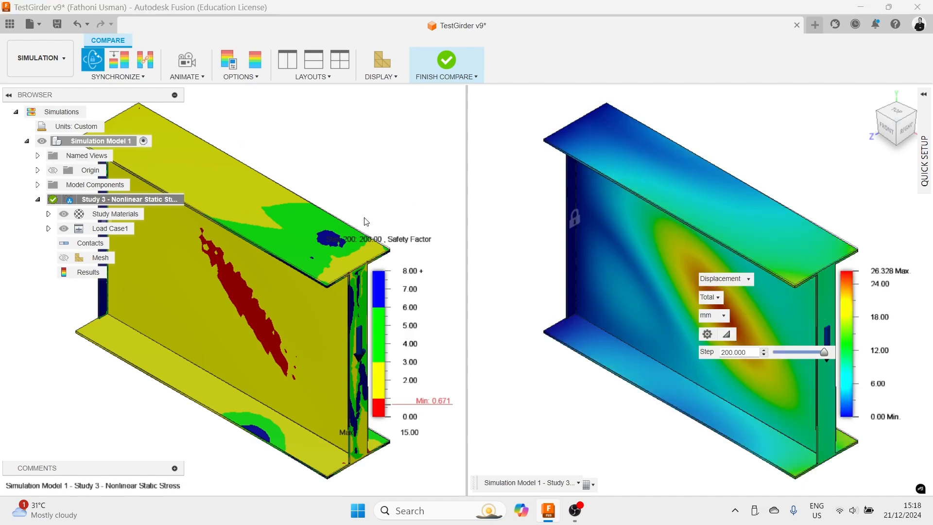
- Collapse the browser and set the first comparison pane to show von Mises Stress
{"action": "left_click", "coordinate": [361, 191]}
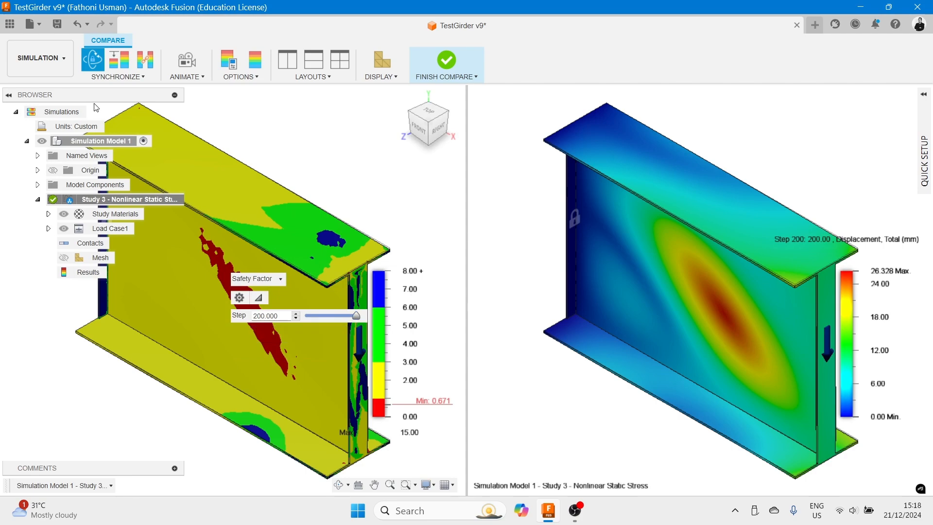
{"action": "left_click", "coordinate": [9, 95]}
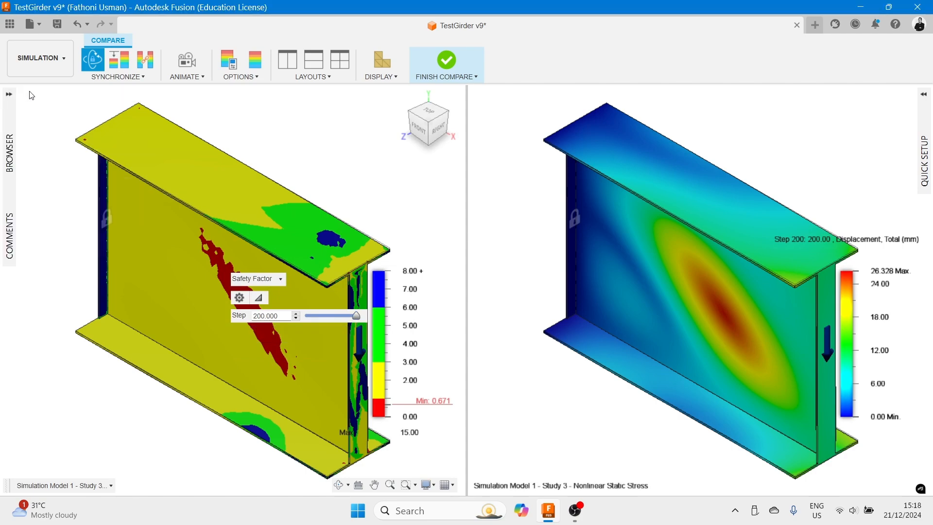
{"action": "left_click", "coordinate": [281, 279]}
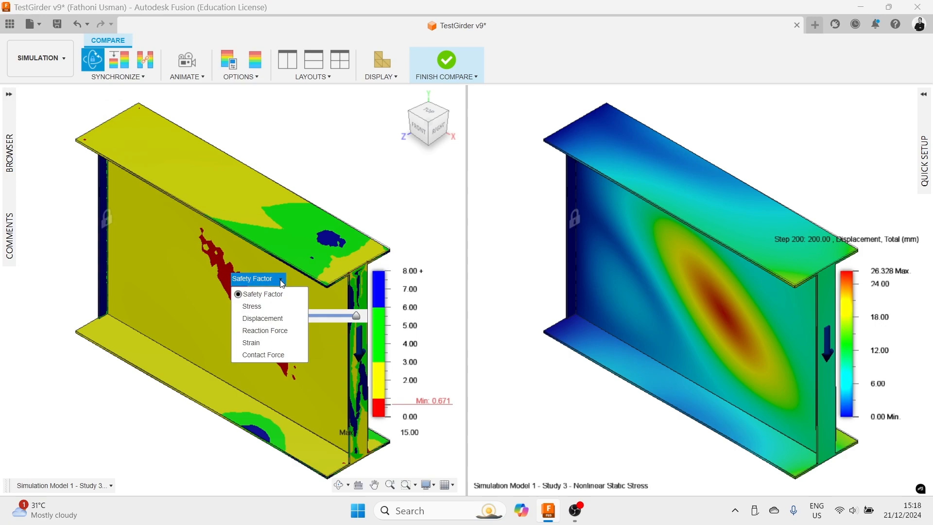
{"action": "left_click", "coordinate": [273, 305]}
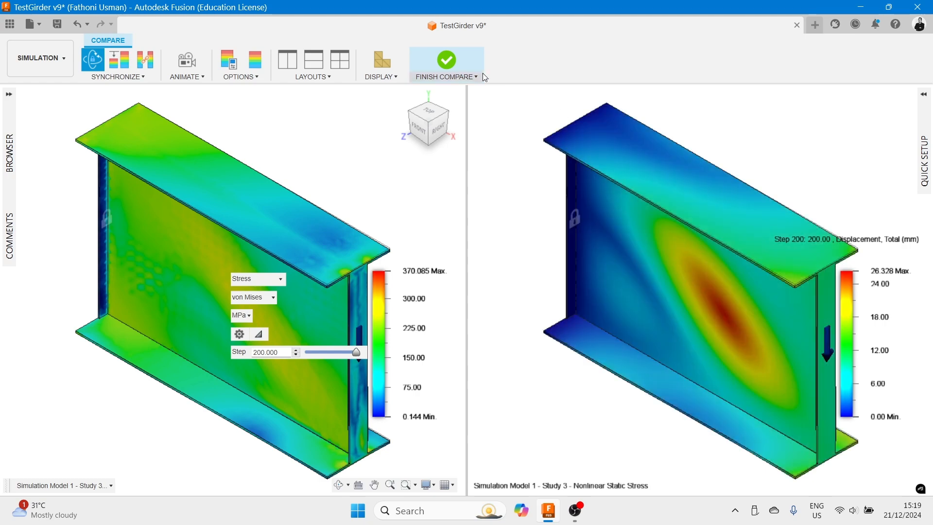
- Finish the comparison and set the deformation display to Actual
{"action": "left_click", "coordinate": [448, 58]}
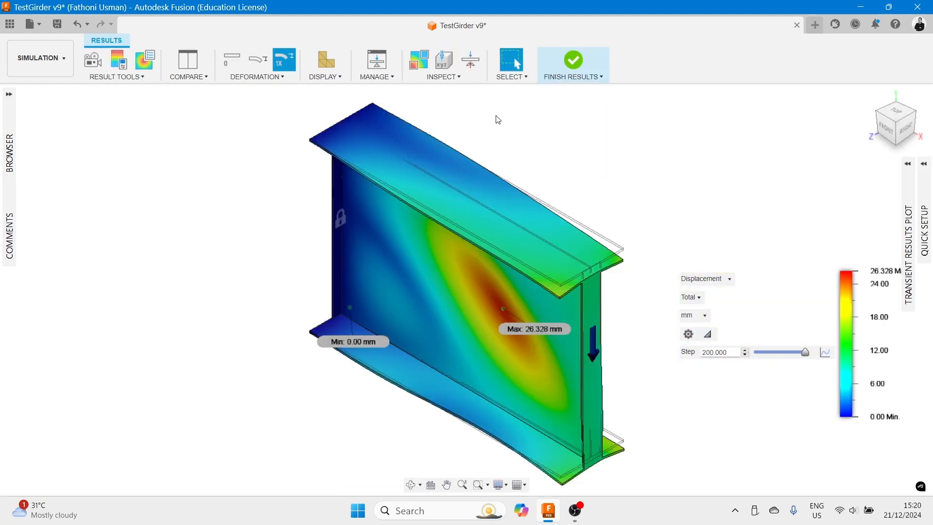
{"action": "left_click", "coordinate": [280, 78]}
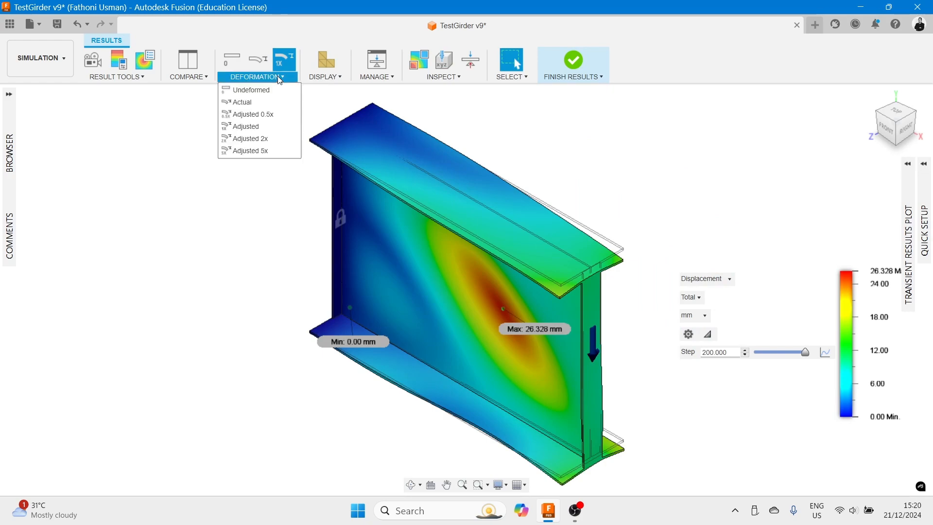
{"action": "left_click", "coordinate": [255, 104]}
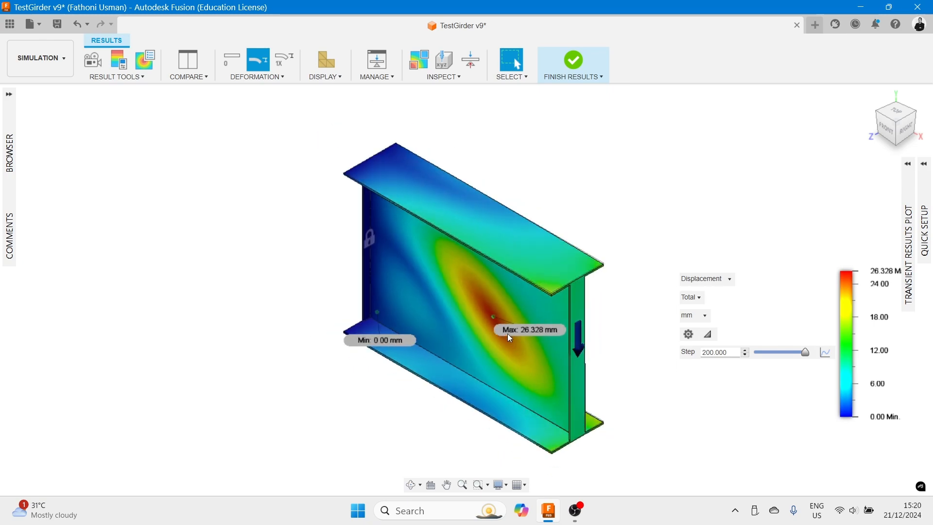
- Display the Z component of displacement on the beam
{"action": "scroll", "coordinate": [507, 334], "scroll_direction": "up", "scroll_amount": 5}
{"action": "scroll", "coordinate": [567, 332], "scroll_direction": "down", "scroll_amount": 3}
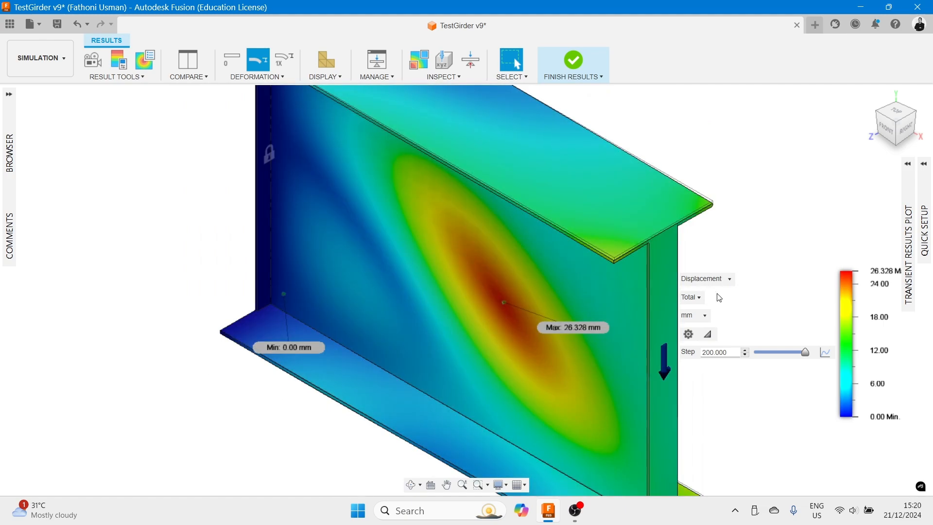
{"action": "left_click", "coordinate": [693, 297]}
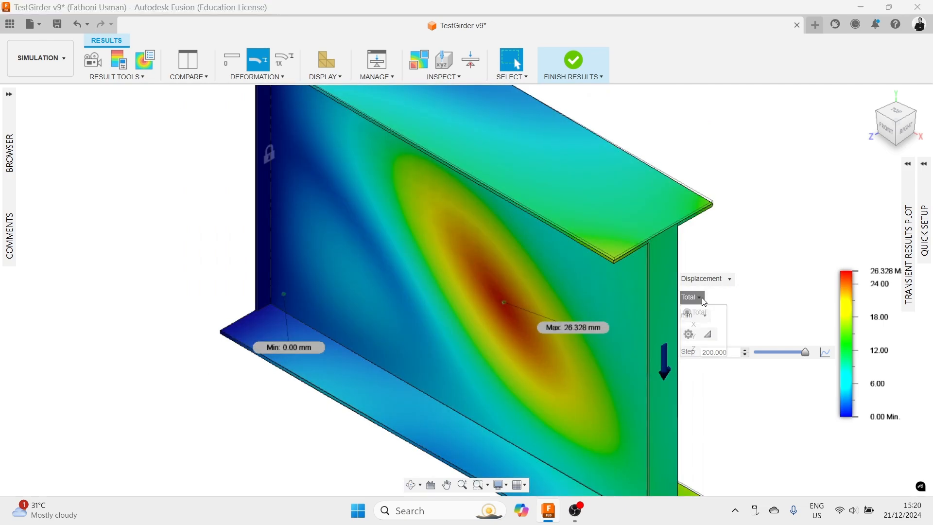
{"action": "left_click", "coordinate": [698, 348]}
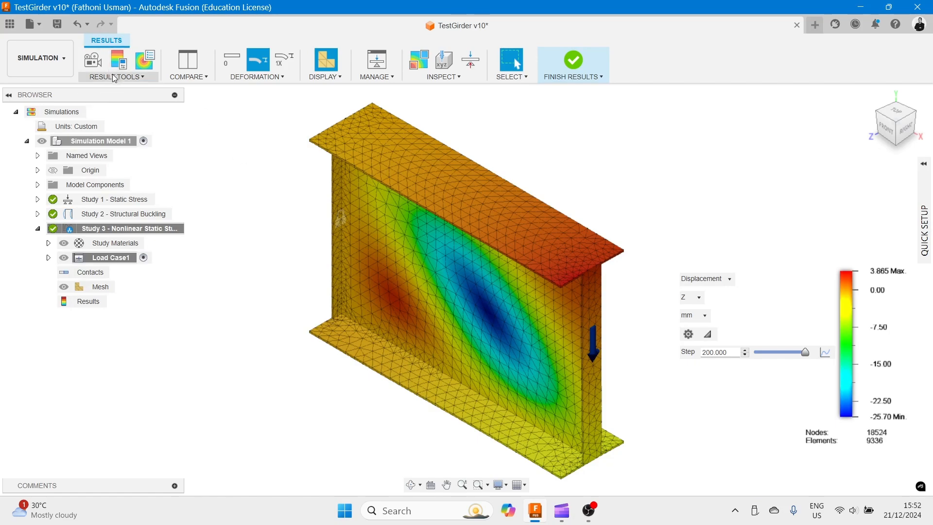
- Open the Report dialog and select Study 3 - Nonlinear Static Stress for its report settings
{"action": "left_click", "coordinate": [142, 80]}
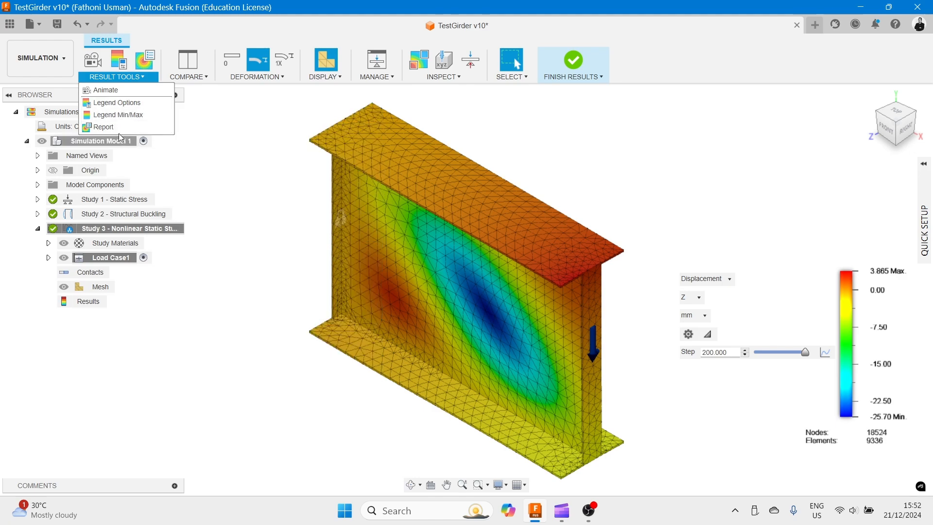
{"action": "left_click", "coordinate": [116, 127]}
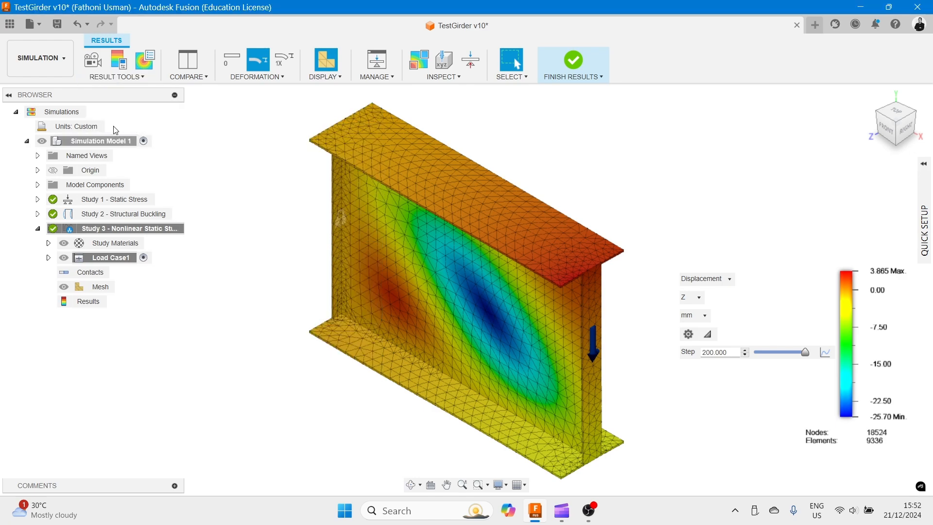
{"action": "left_click", "coordinate": [250, 138]}
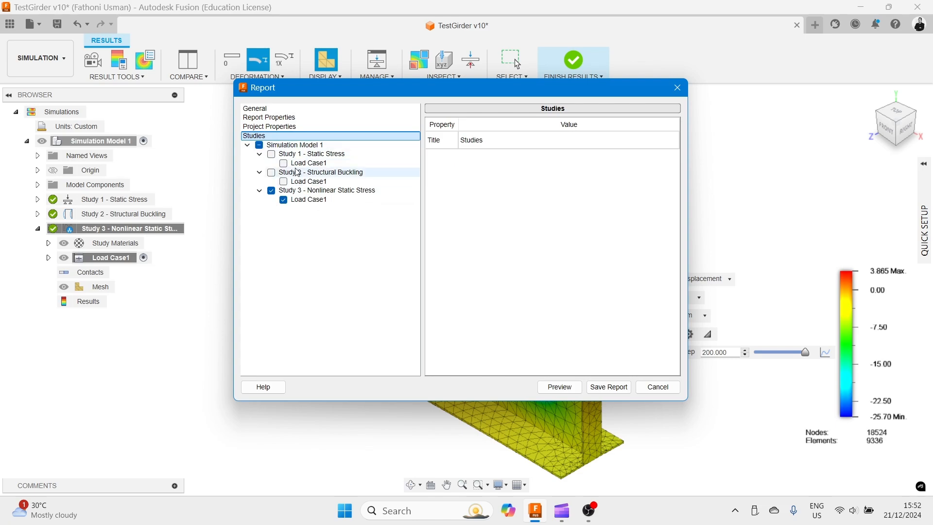
{"action": "left_click", "coordinate": [315, 192]}
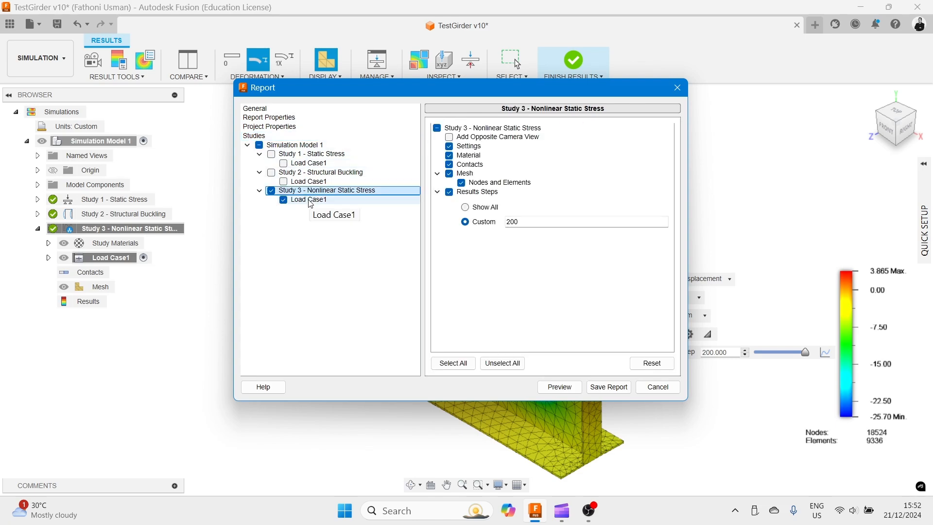
- Set the report's result steps to Custom step 200 and preview the study report
{"action": "left_click", "coordinate": [466, 208]}
{"action": "left_click", "coordinate": [465, 221]}
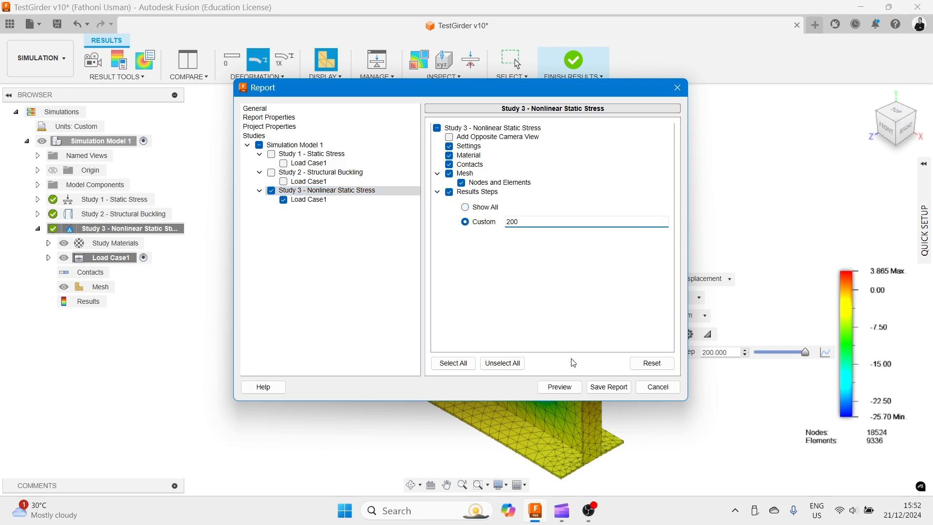
{"action": "left_click", "coordinate": [561, 388]}
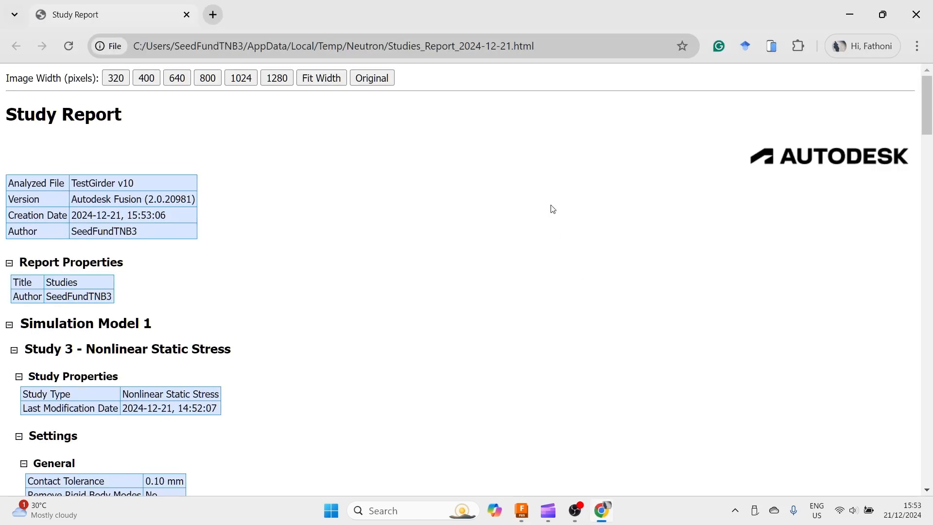
- Scroll through the study report to review its settings, materials and Step 200 result images
{"action": "scroll", "coordinate": [197, 182], "scroll_direction": "down", "scroll_amount": 2}
{"action": "scroll", "coordinate": [197, 183], "scroll_direction": "down", "scroll_amount": 20}
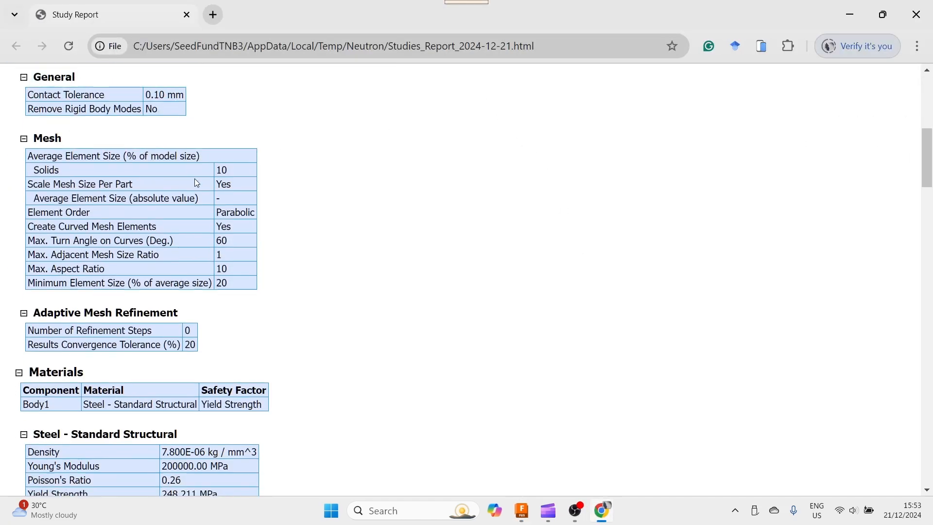
{"action": "scroll", "coordinate": [80, 194], "scroll_direction": "down", "scroll_amount": 4}
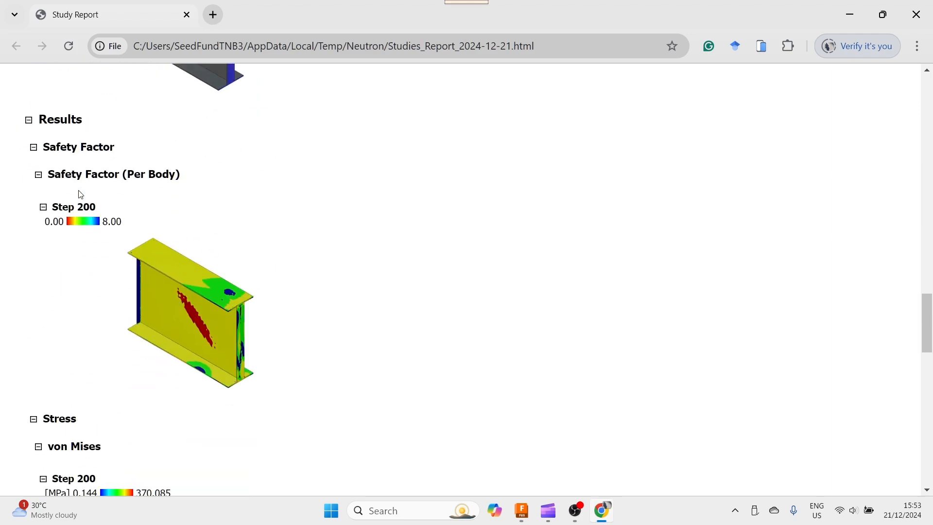
{"action": "scroll", "coordinate": [81, 194], "scroll_direction": "down", "scroll_amount": 4}
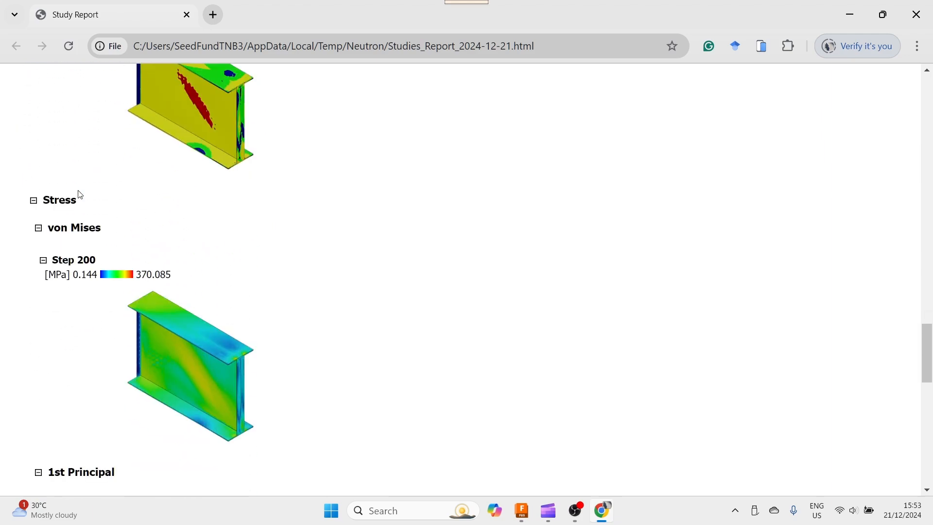
{"action": "scroll", "coordinate": [81, 194], "scroll_direction": "up", "scroll_amount": 5}
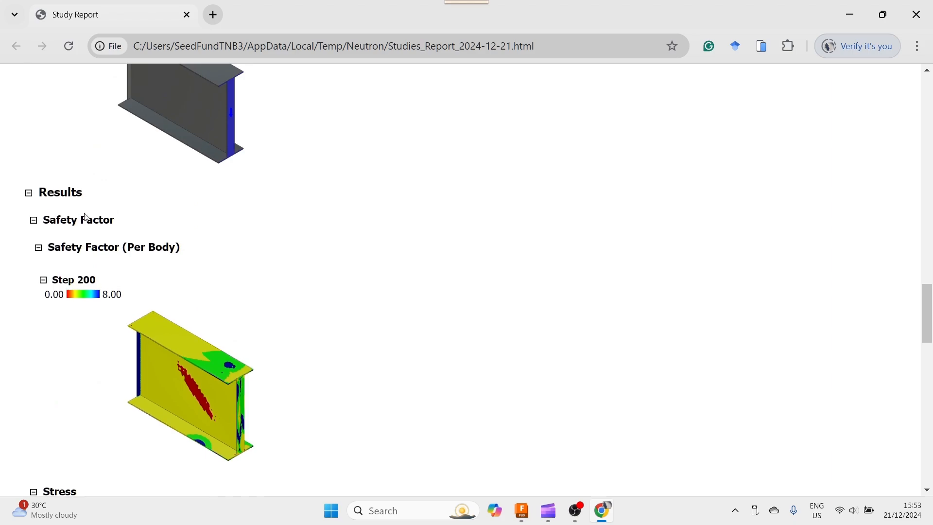
{"action": "scroll", "coordinate": [71, 295], "scroll_direction": "down", "scroll_amount": 15}
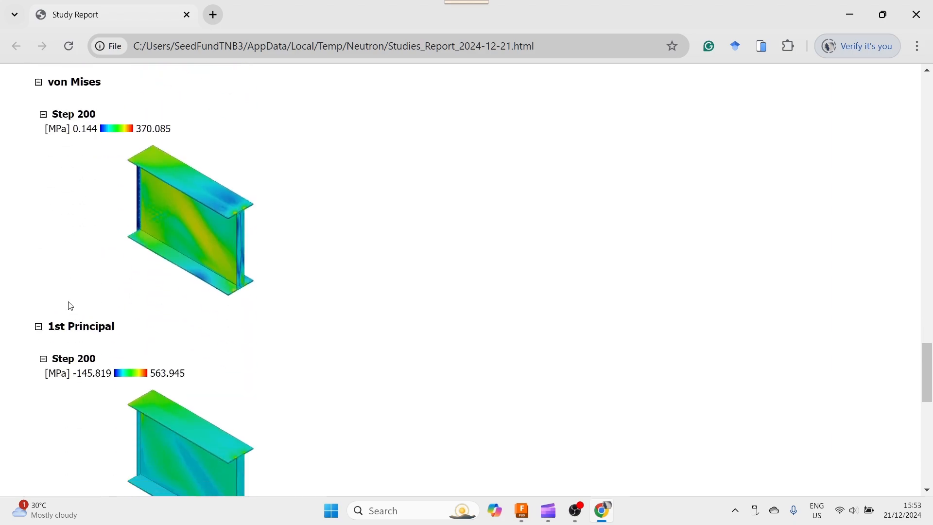
{"action": "scroll", "coordinate": [71, 305], "scroll_direction": "down", "scroll_amount": 5}
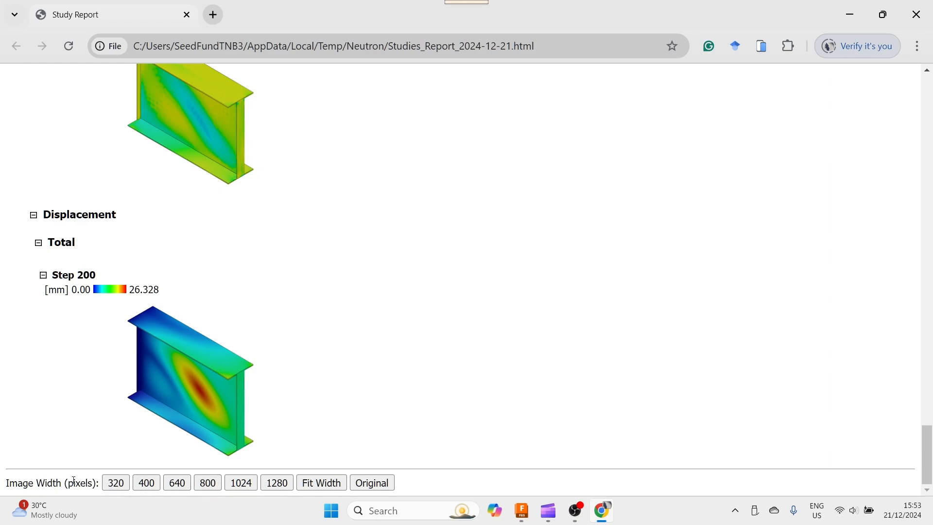
- Enlarge the report's result images to 1280 pixels wide, scroll through them, and switch the image width to Fit Width
{"action": "left_click", "coordinate": [278, 483]}
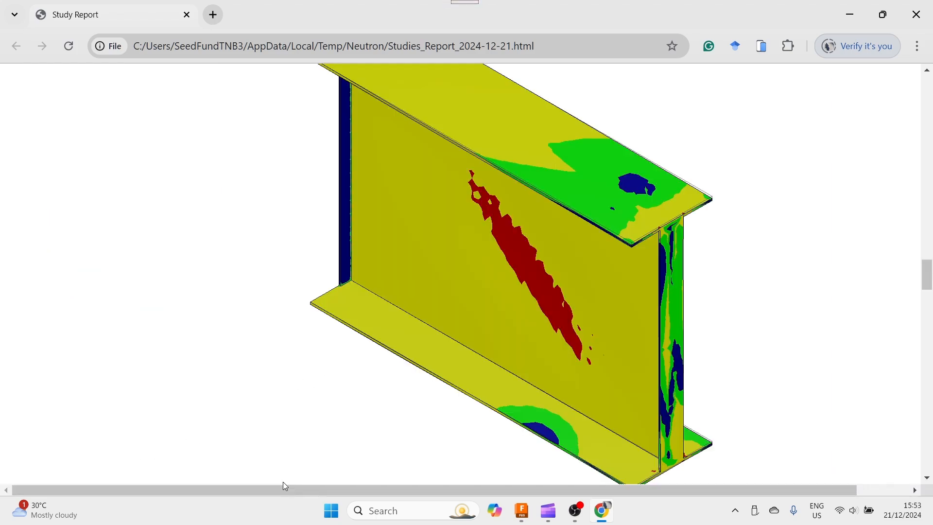
{"action": "scroll", "coordinate": [258, 439], "scroll_direction": "down", "scroll_amount": 10}
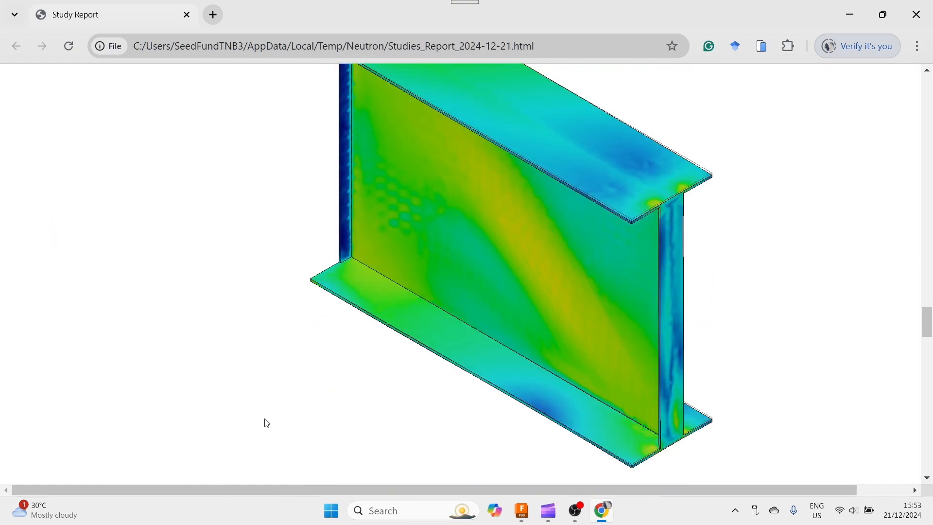
{"action": "scroll", "coordinate": [272, 422], "scroll_direction": "up", "scroll_amount": 6}
{"action": "scroll", "coordinate": [280, 421], "scroll_direction": "down", "scroll_amount": 20}
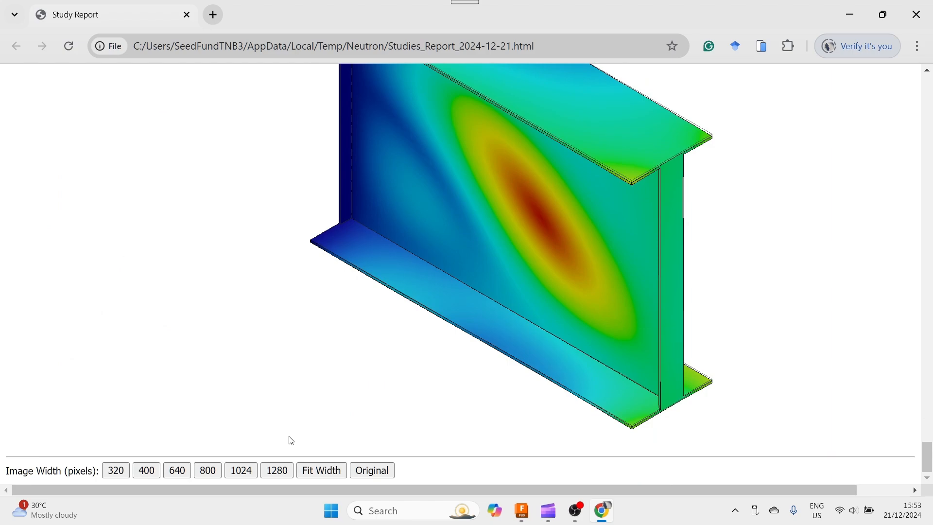
{"action": "left_click", "coordinate": [324, 471]}
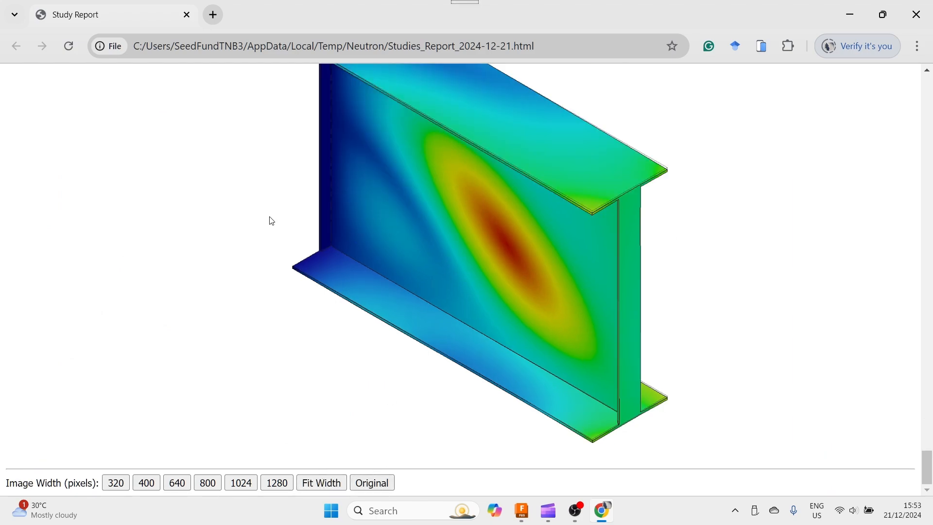